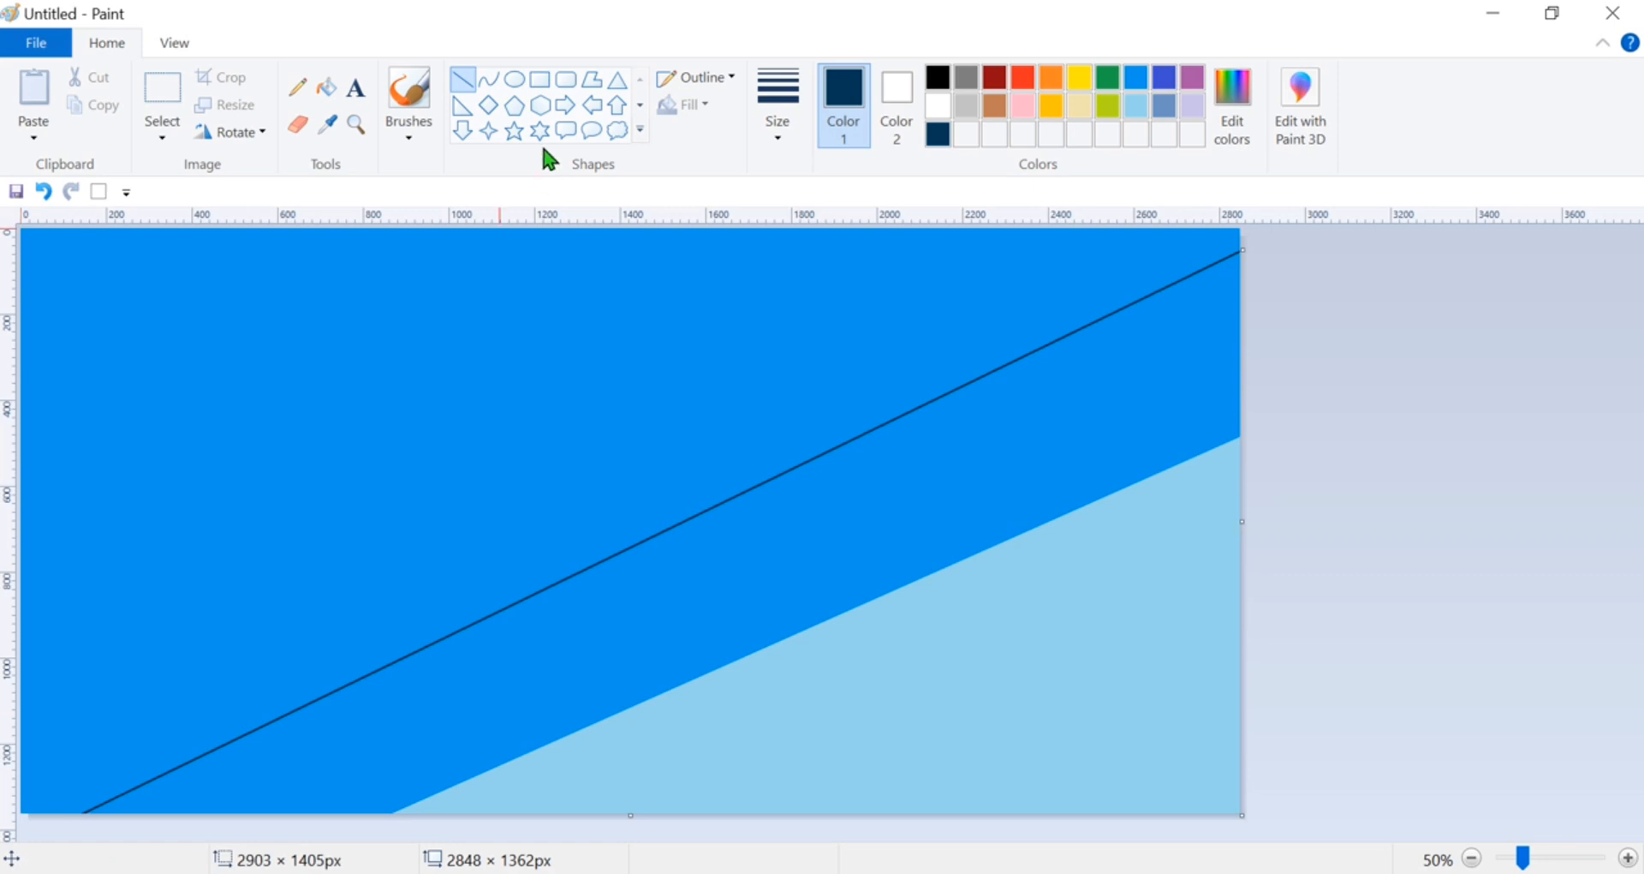
# Fill the area above the diagonal line with dark navy and add an indigo region with a diagonal edge in the upper-left corner
pyautogui.click(326, 86)
pyautogui.click(367, 414)
pyautogui.click(1164, 77)
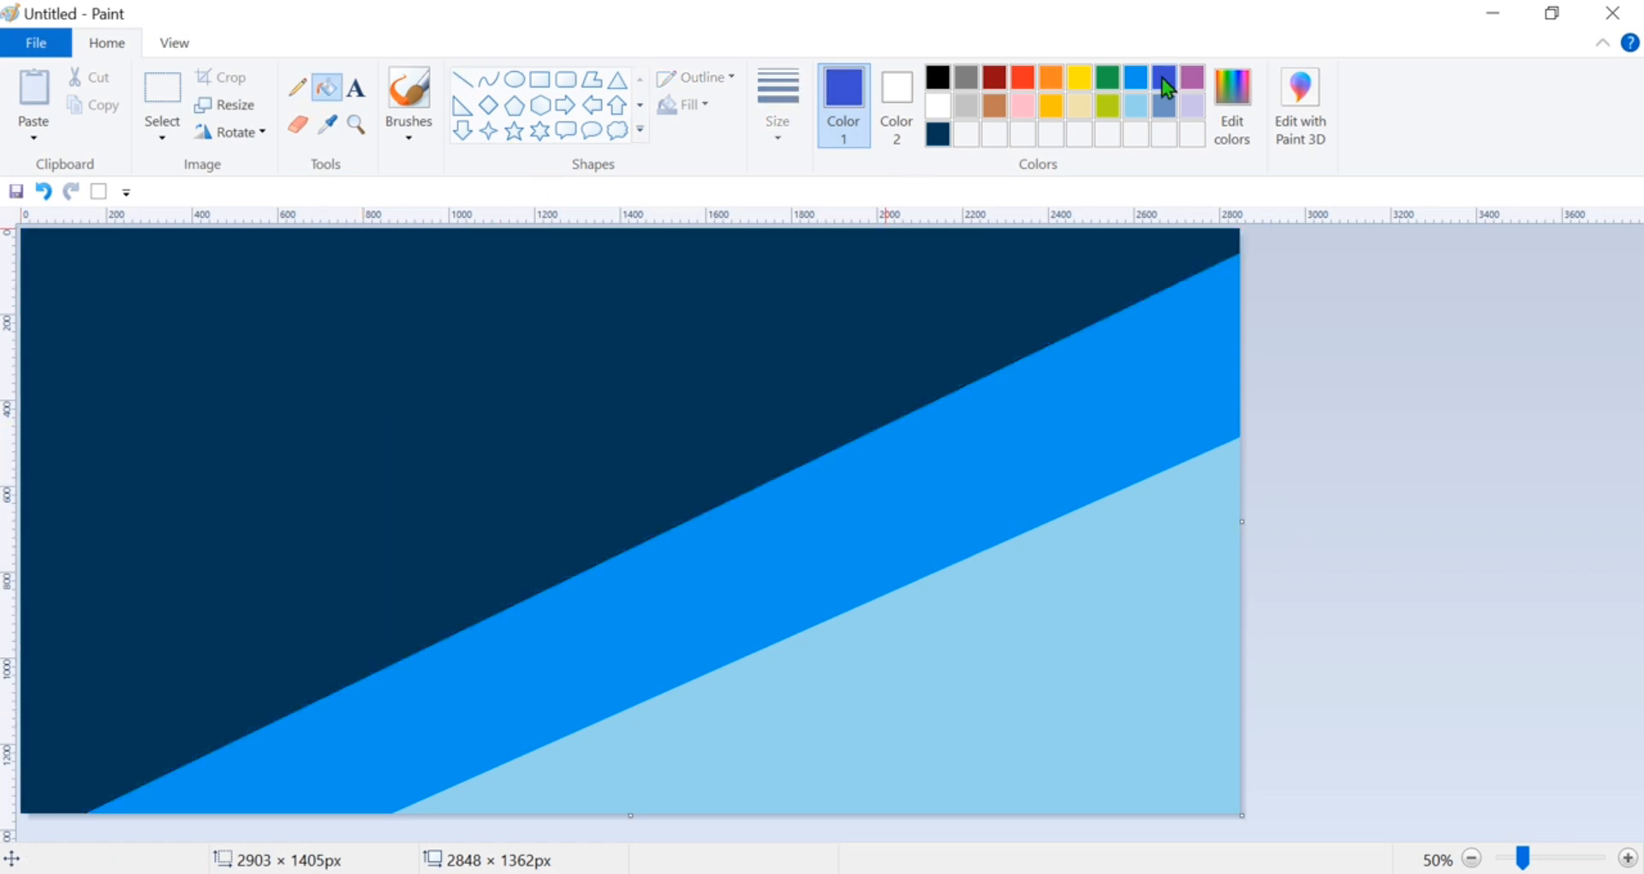
pyautogui.click(462, 82)
pyautogui.moveTo(198, 543); pyautogui.dragTo(843, 225)
pyautogui.click(326, 86)
pyautogui.click(327, 232)
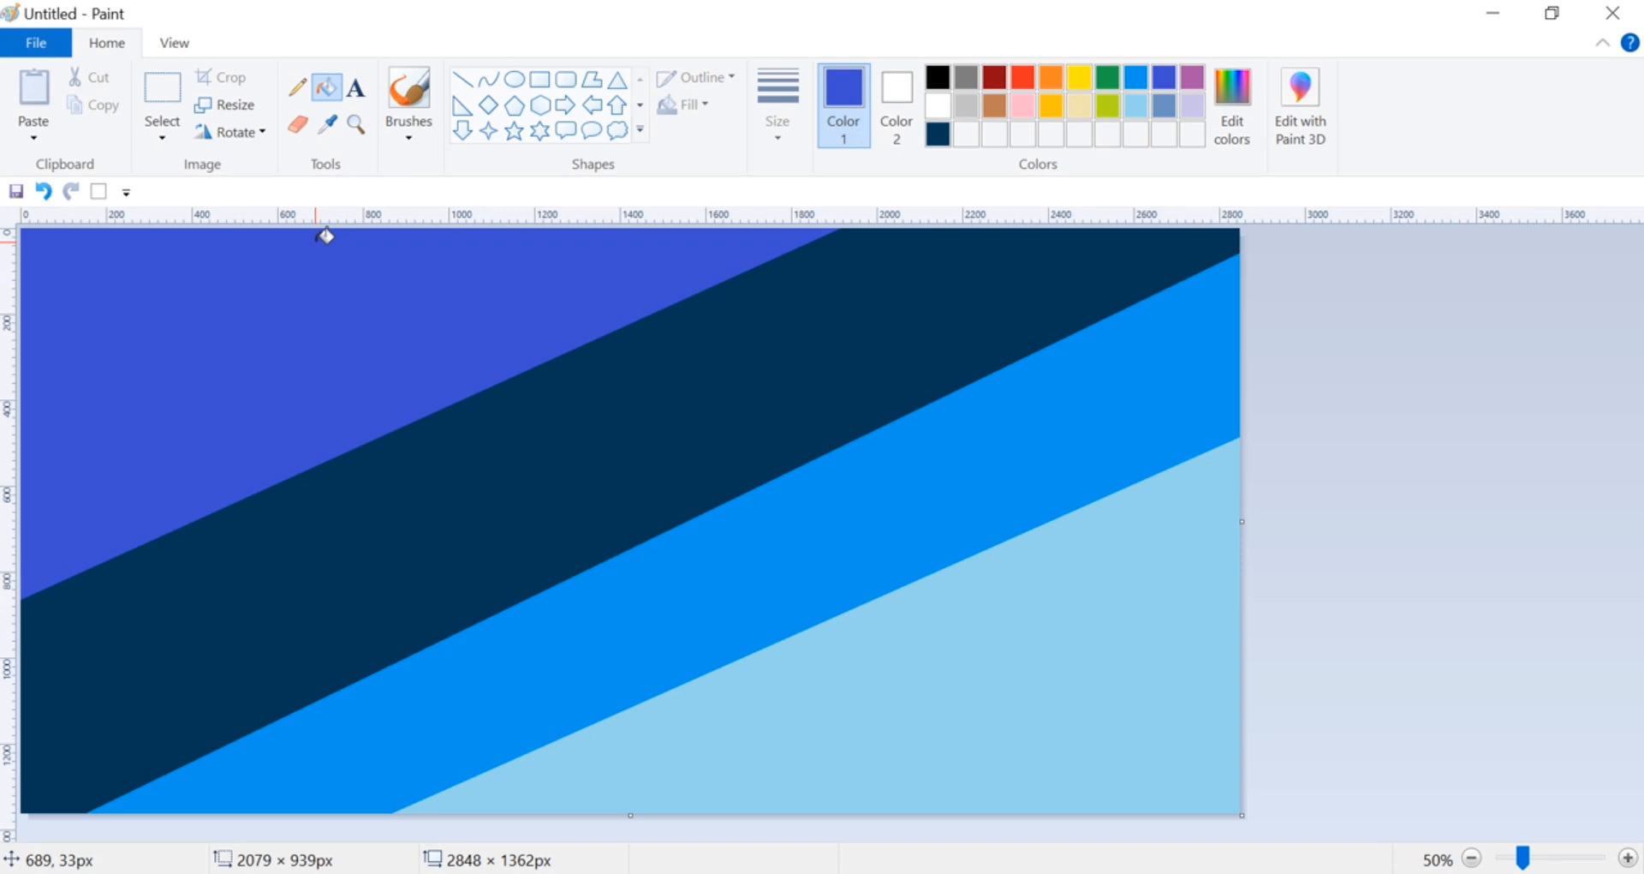
# Resize the image to 1 pixel horizontally without maintaining the aspect ratio
pyautogui.click(224, 105)
pyautogui.click(88, 379)
pyautogui.click(268, 220)
pyautogui.press('BackSpace')
pyautogui.press('BackSpace')
pyautogui.press('BackSpace')
pyautogui.press('BackSpace')
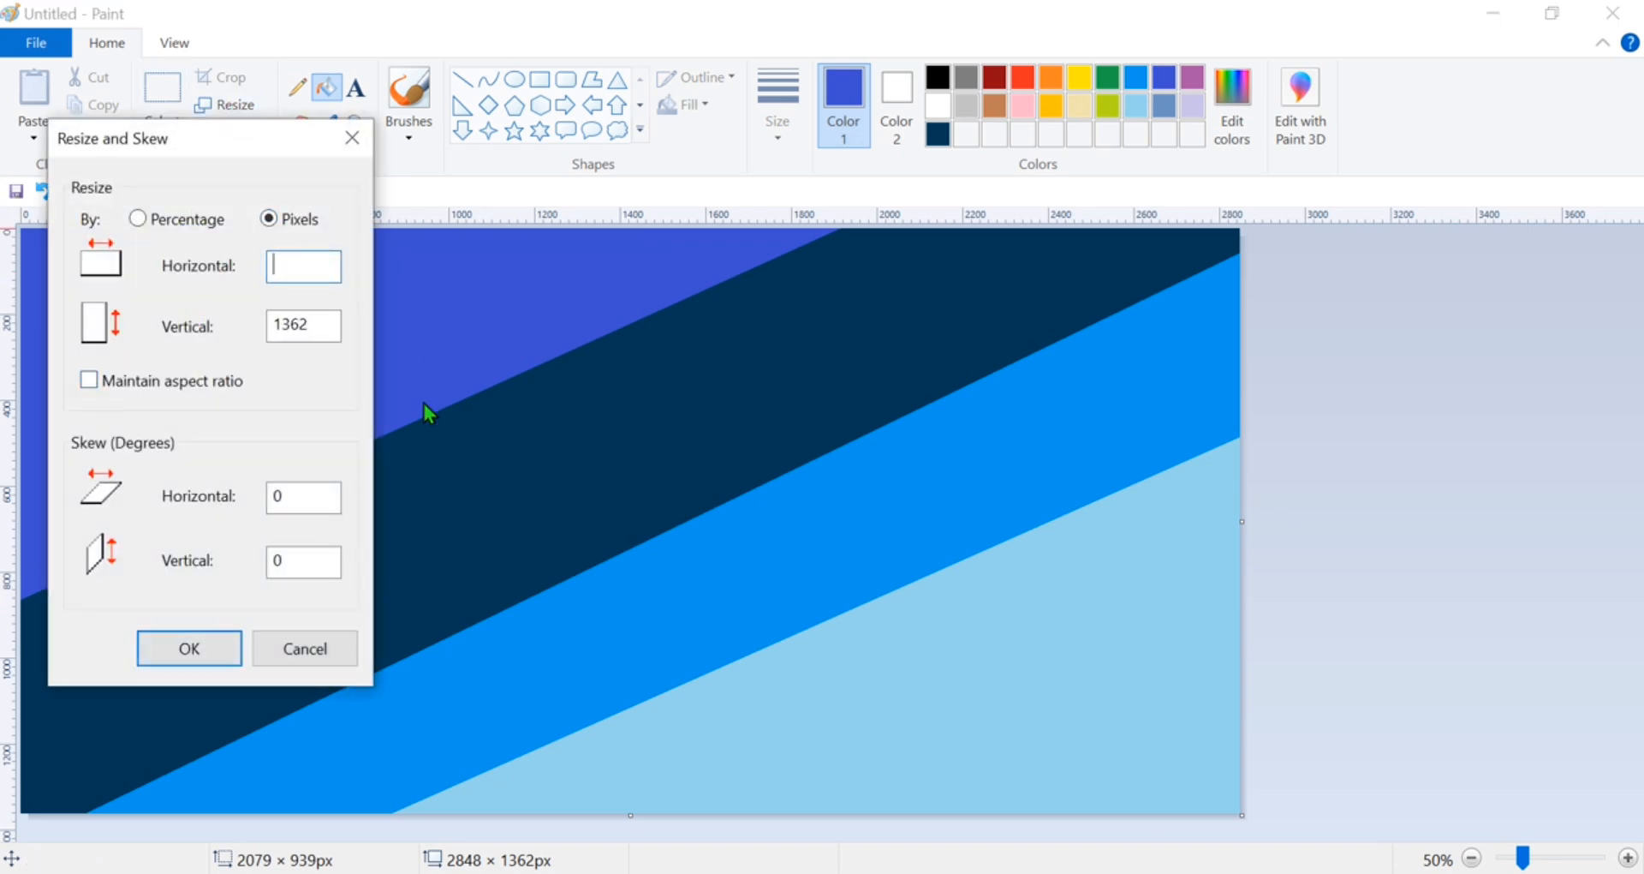
pyautogui.write('1')
pyautogui.press('Return')
# Resize the image back to 2848 pixels horizontally without maintaining the aspect ratio, turning the bands into a smooth gradient
pyautogui.click(225, 104)
pyautogui.click(90, 380)
pyautogui.click(268, 219)
pyautogui.click(294, 262)
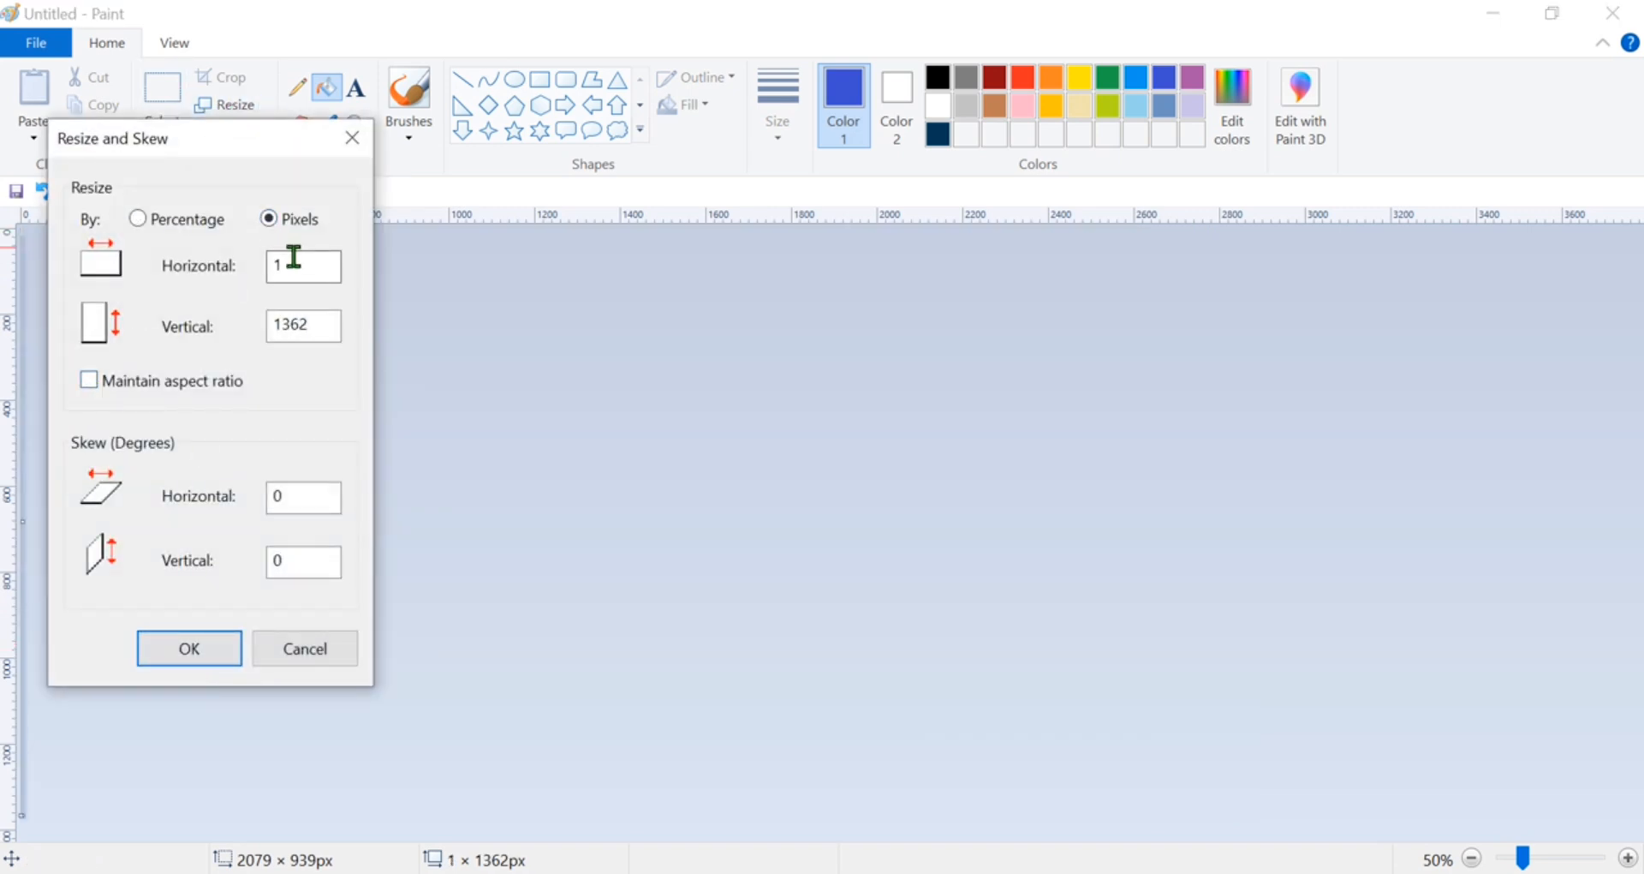
pyautogui.press('BackSpace')
pyautogui.write('2848')
pyautogui.click(186, 647)
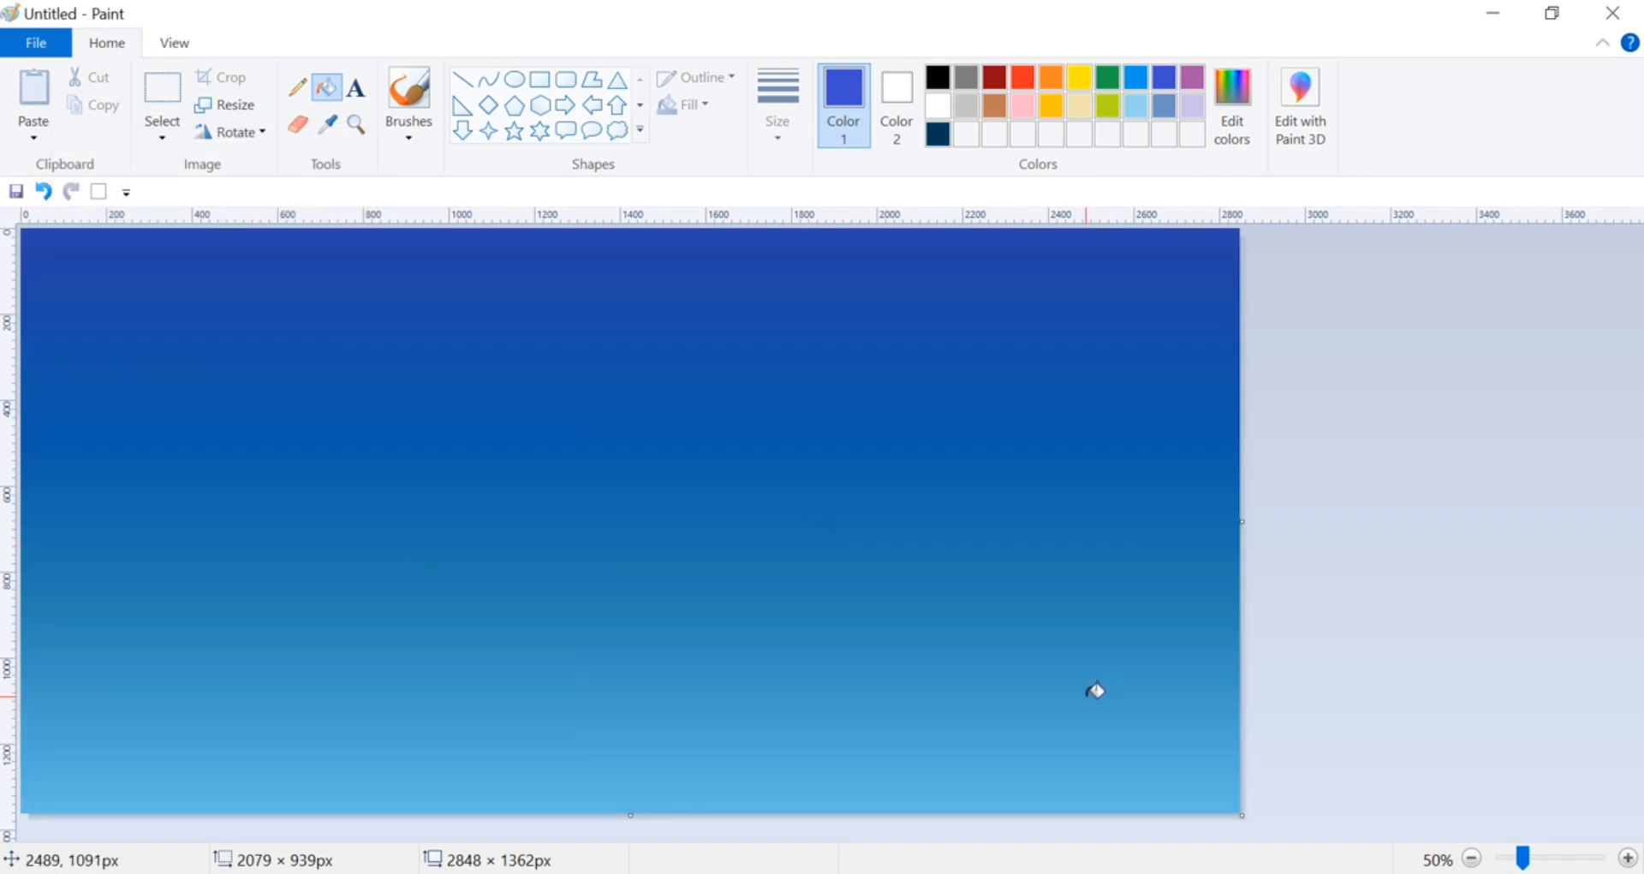
# Select the whole image and squash it vertically from its lower edge to about 890 px high
pyautogui.click(163, 125)
pyautogui.click(197, 286)
pyautogui.moveTo(631, 815); pyautogui.dragTo(668, 610)
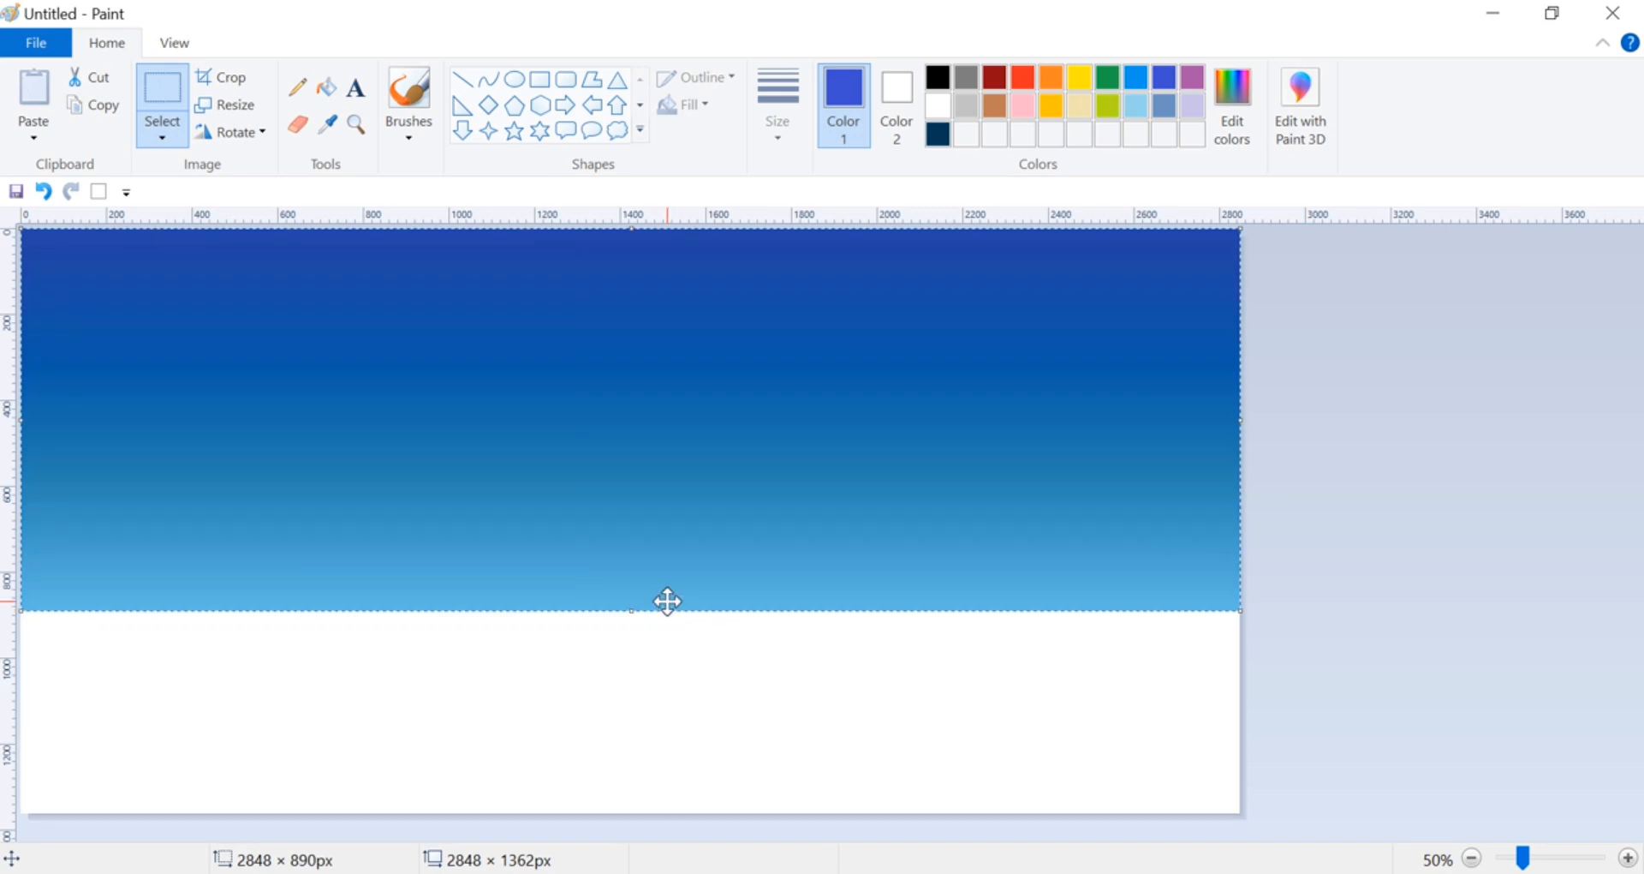
# Copy and paste the gradient, and squash the pasted copy vertically to about 482 px high
pyautogui.rightClick(620, 424)
pyautogui.click(655, 466)
pyautogui.rightClick(656, 466)
pyautogui.click(683, 539)
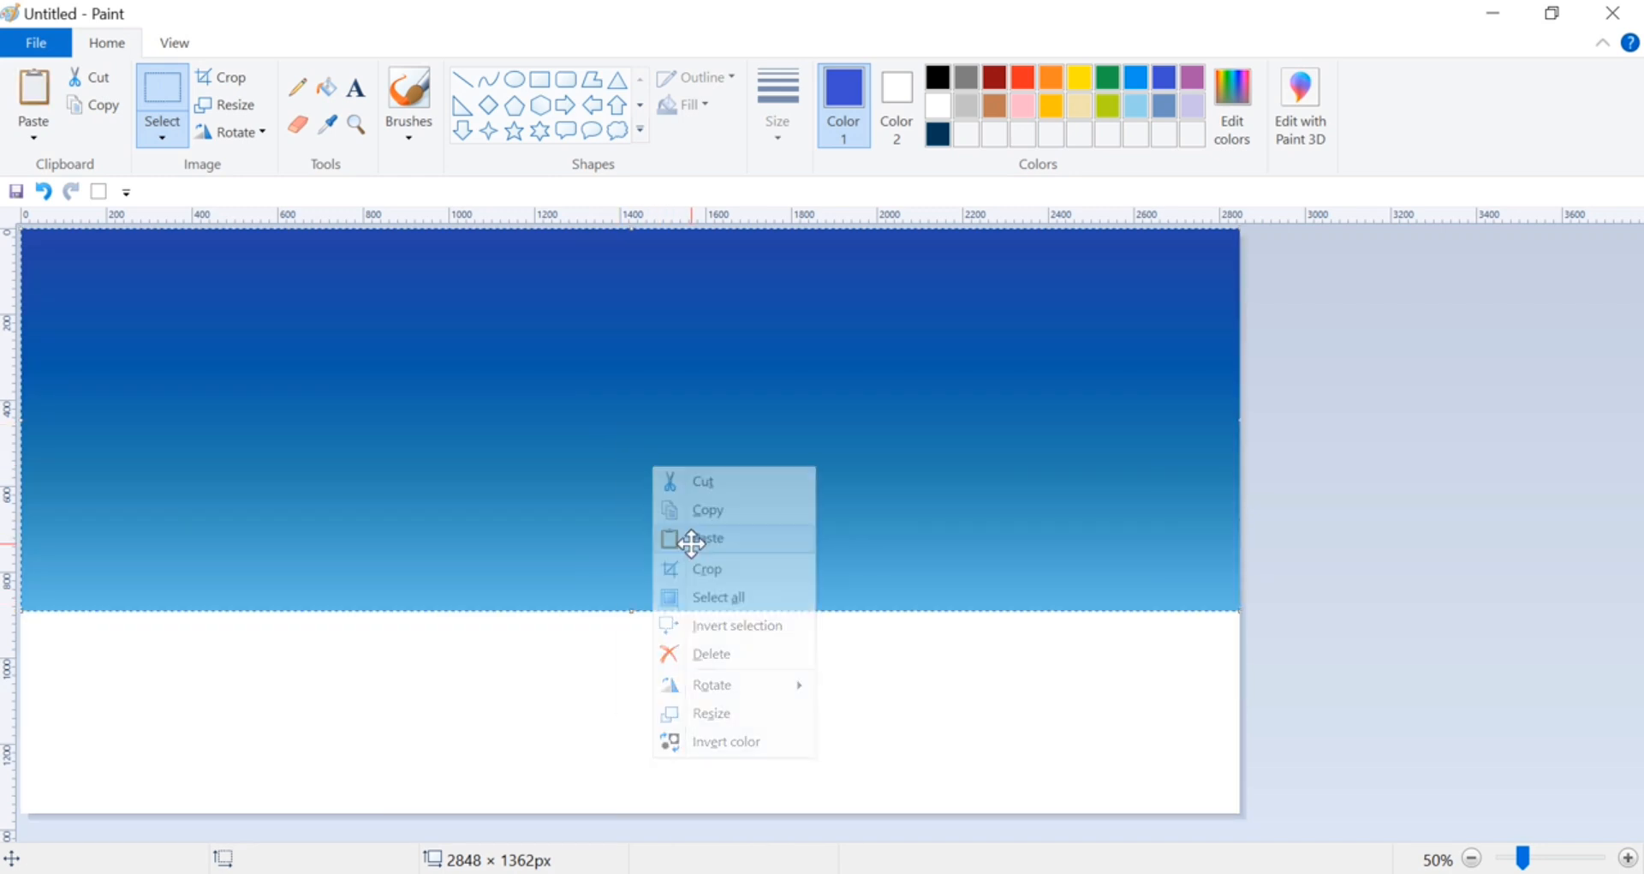
pyautogui.rightClick(658, 508)
pyautogui.click(576, 562)
pyautogui.moveTo(632, 611); pyautogui.dragTo(638, 434)
# Flip the pasted gradient vertically and fit it over the white area at the canvas bottom, stretched to the full width
pyautogui.rightClick(649, 510)
pyautogui.moveTo(702, 723)
pyautogui.click(844, 812)
pyautogui.moveTo(669, 372); pyautogui.dragTo(644, 749)
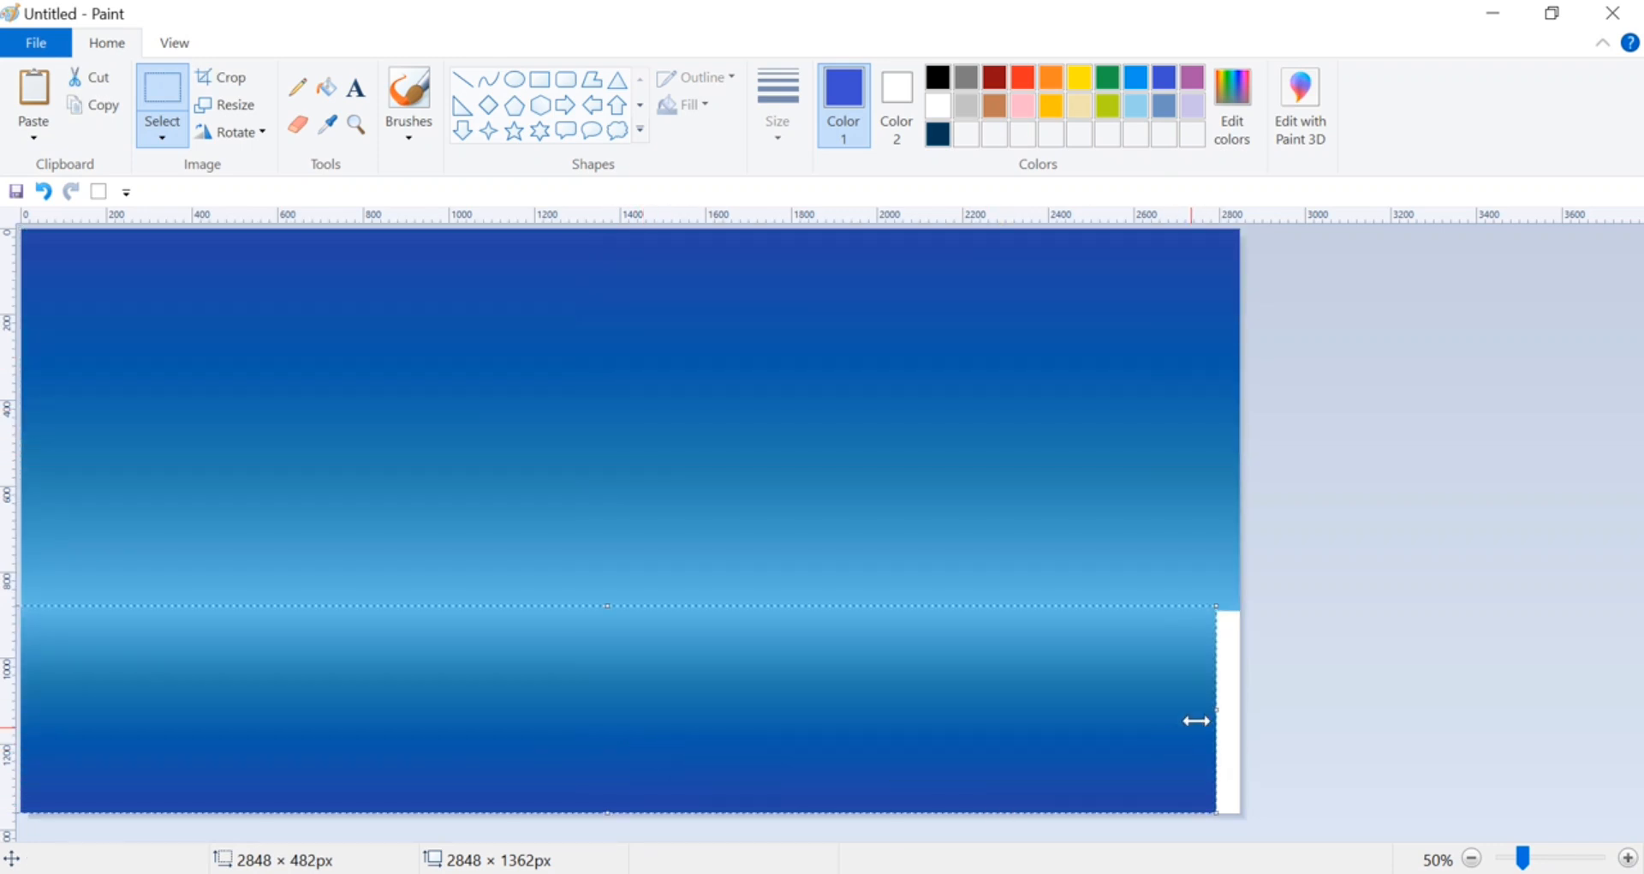
pyautogui.moveTo(1216, 711); pyautogui.dragTo(1241, 711)
pyautogui.click(1399, 573)
# Outline a red roof and a grey wall beneath it with straight lines at the canvas's left edge
pyautogui.click(1023, 77)
pyautogui.click(462, 79)
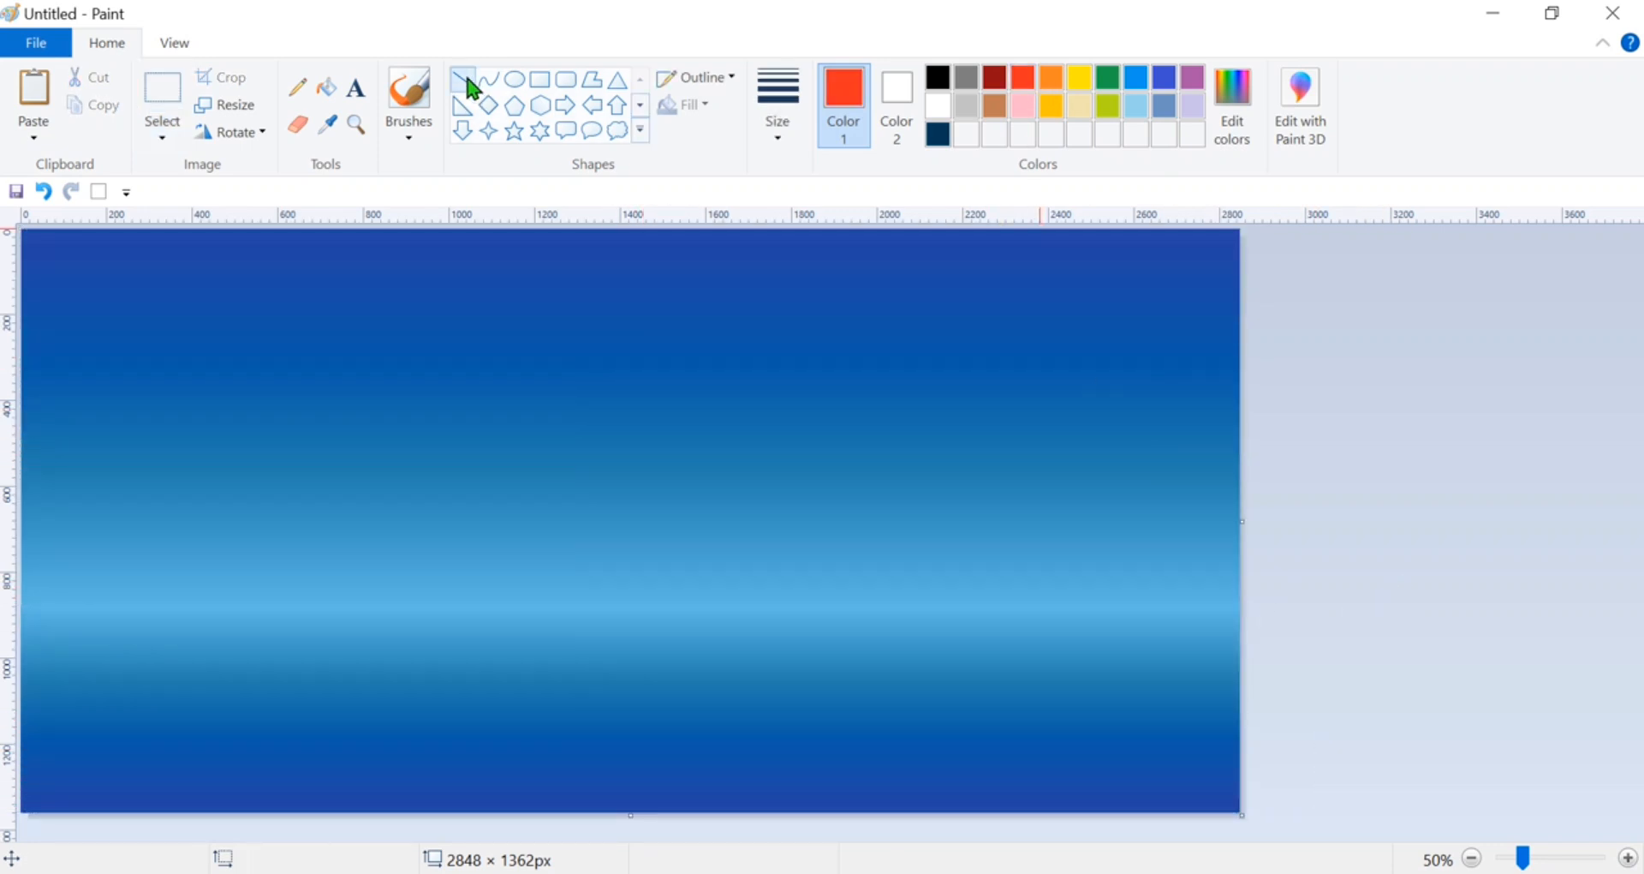
pyautogui.click(778, 102)
pyautogui.click(647, 418)
pyautogui.moveTo(23, 453); pyautogui.dragTo(143, 456)
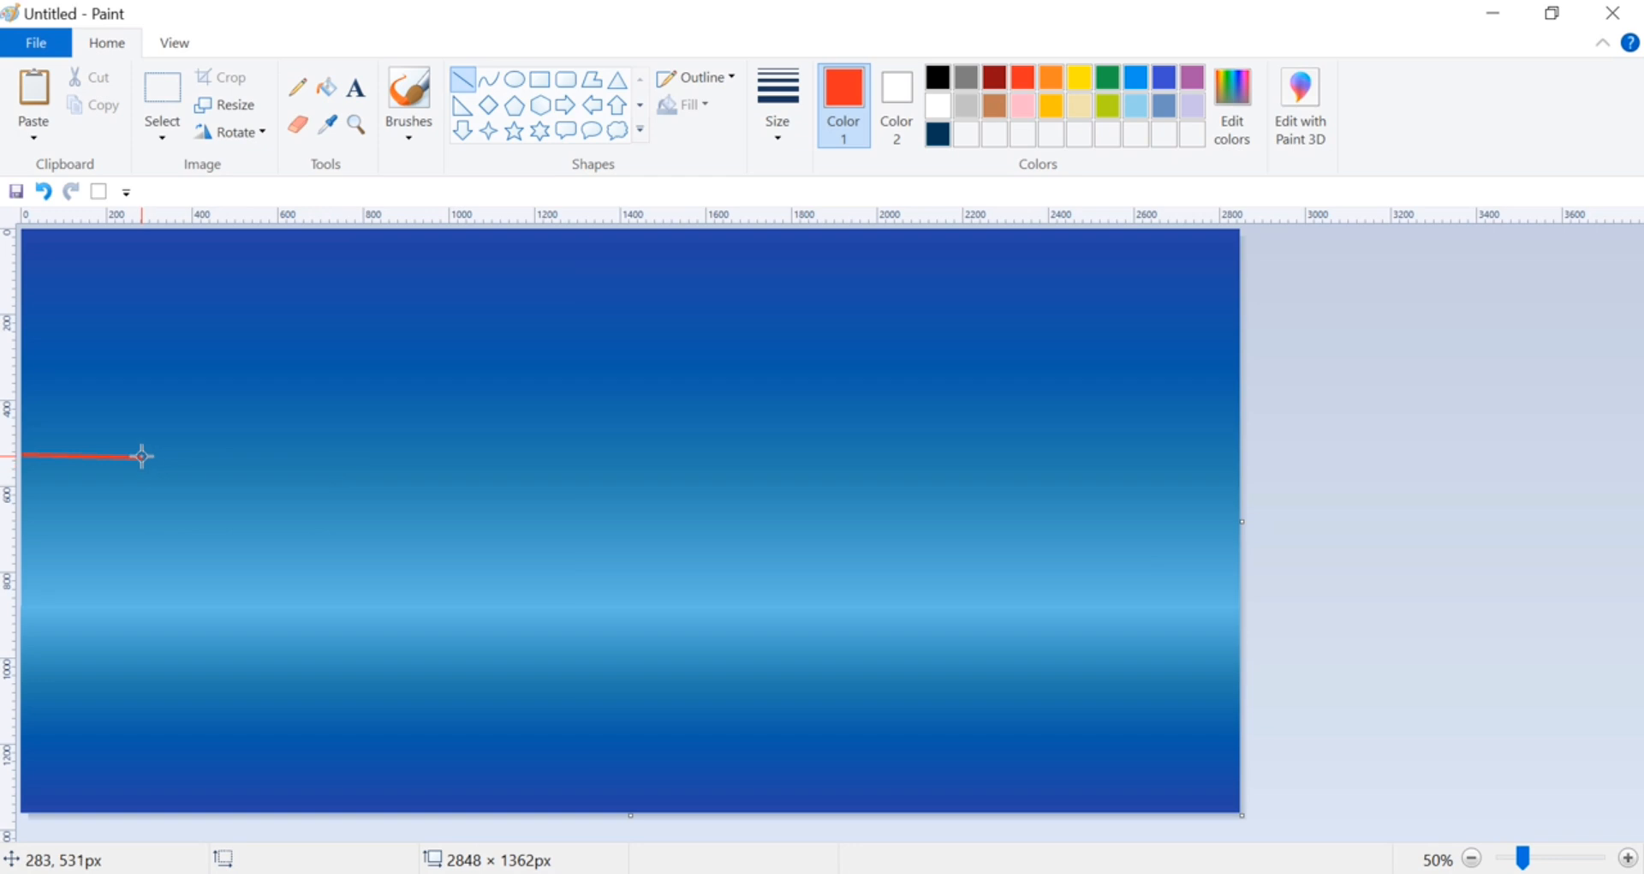
pyautogui.moveTo(142, 456); pyautogui.dragTo(310, 603)
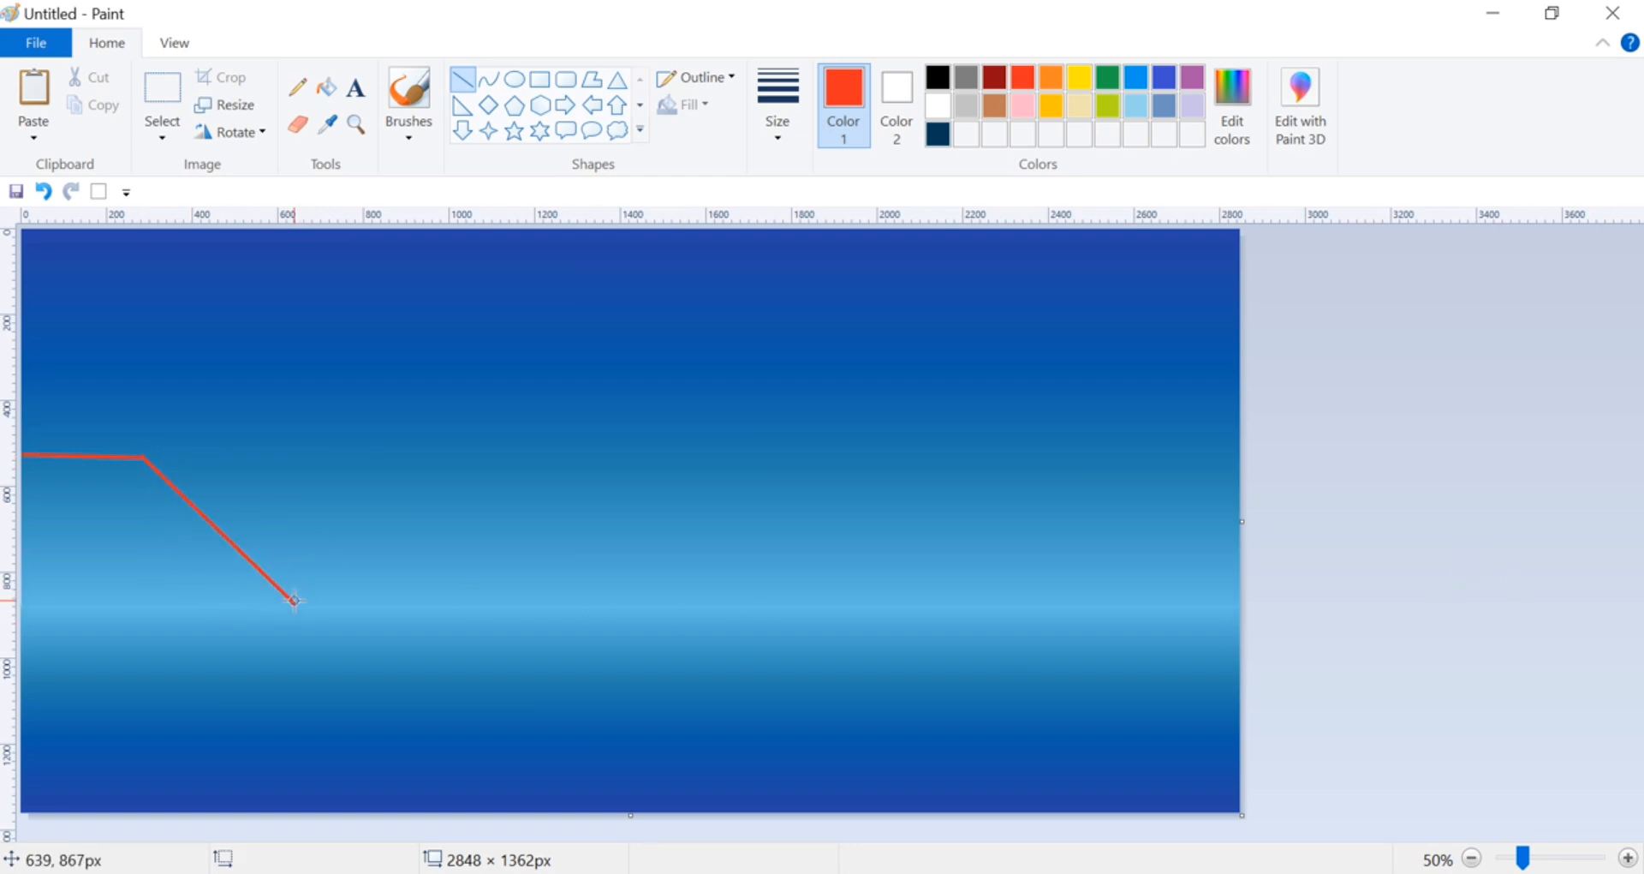
pyautogui.moveTo(293, 602); pyautogui.dragTo(13, 597)
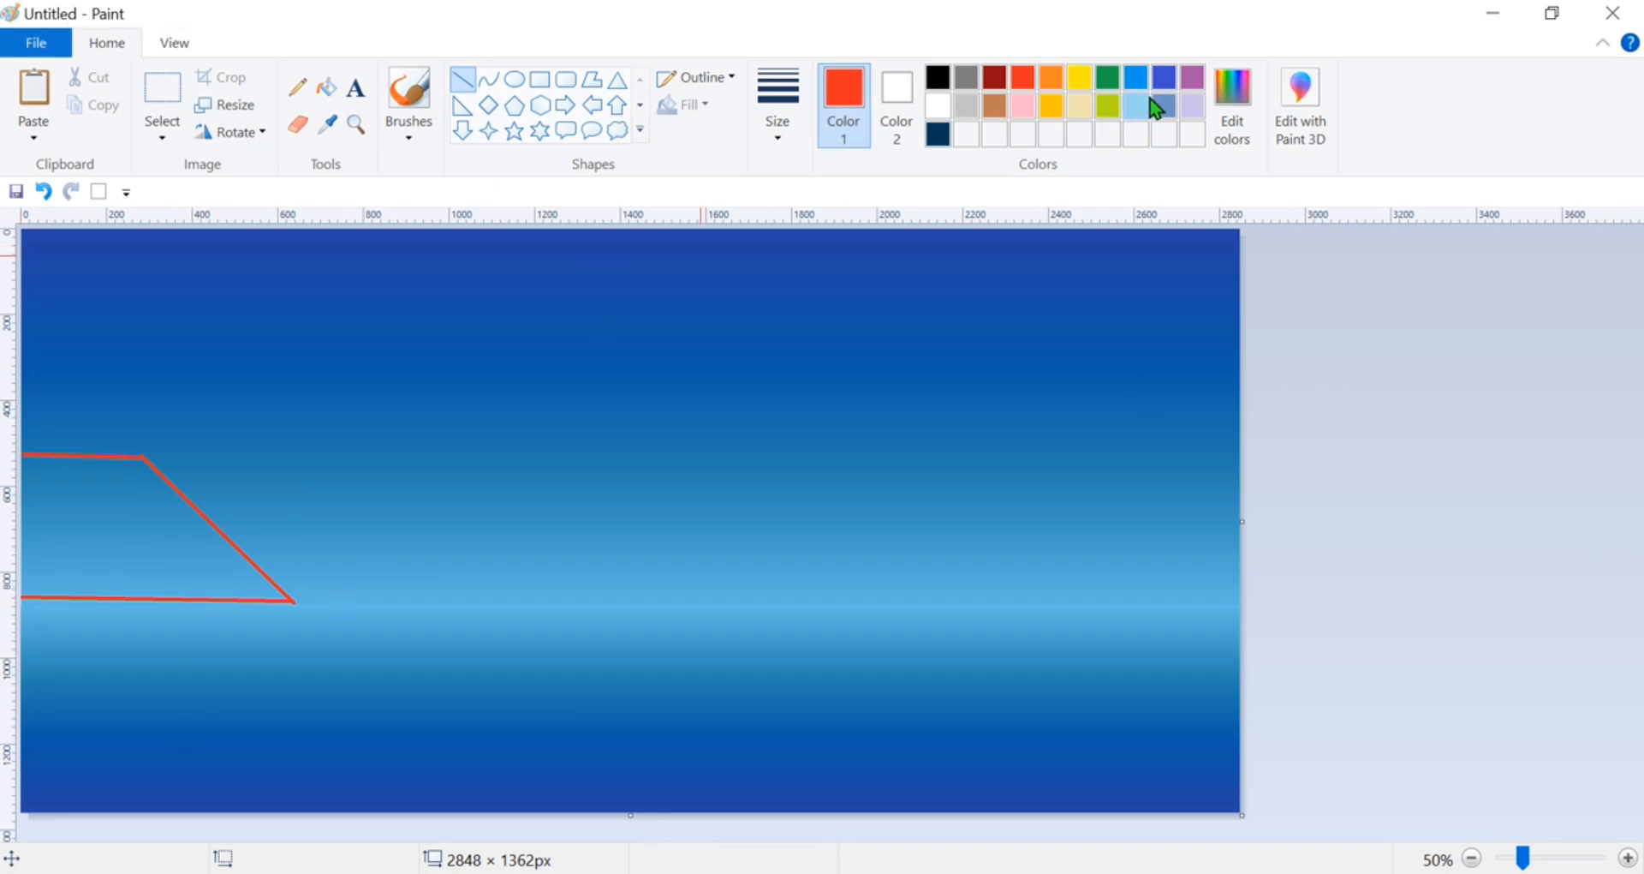
pyautogui.click(966, 77)
pyautogui.moveTo(214, 600)
pyautogui.mouseDown()
pyautogui.moveTo(207, 712)
pyautogui.moveTo(336, 767)
pyautogui.moveTo(11, 750)
pyautogui.mouseUp()
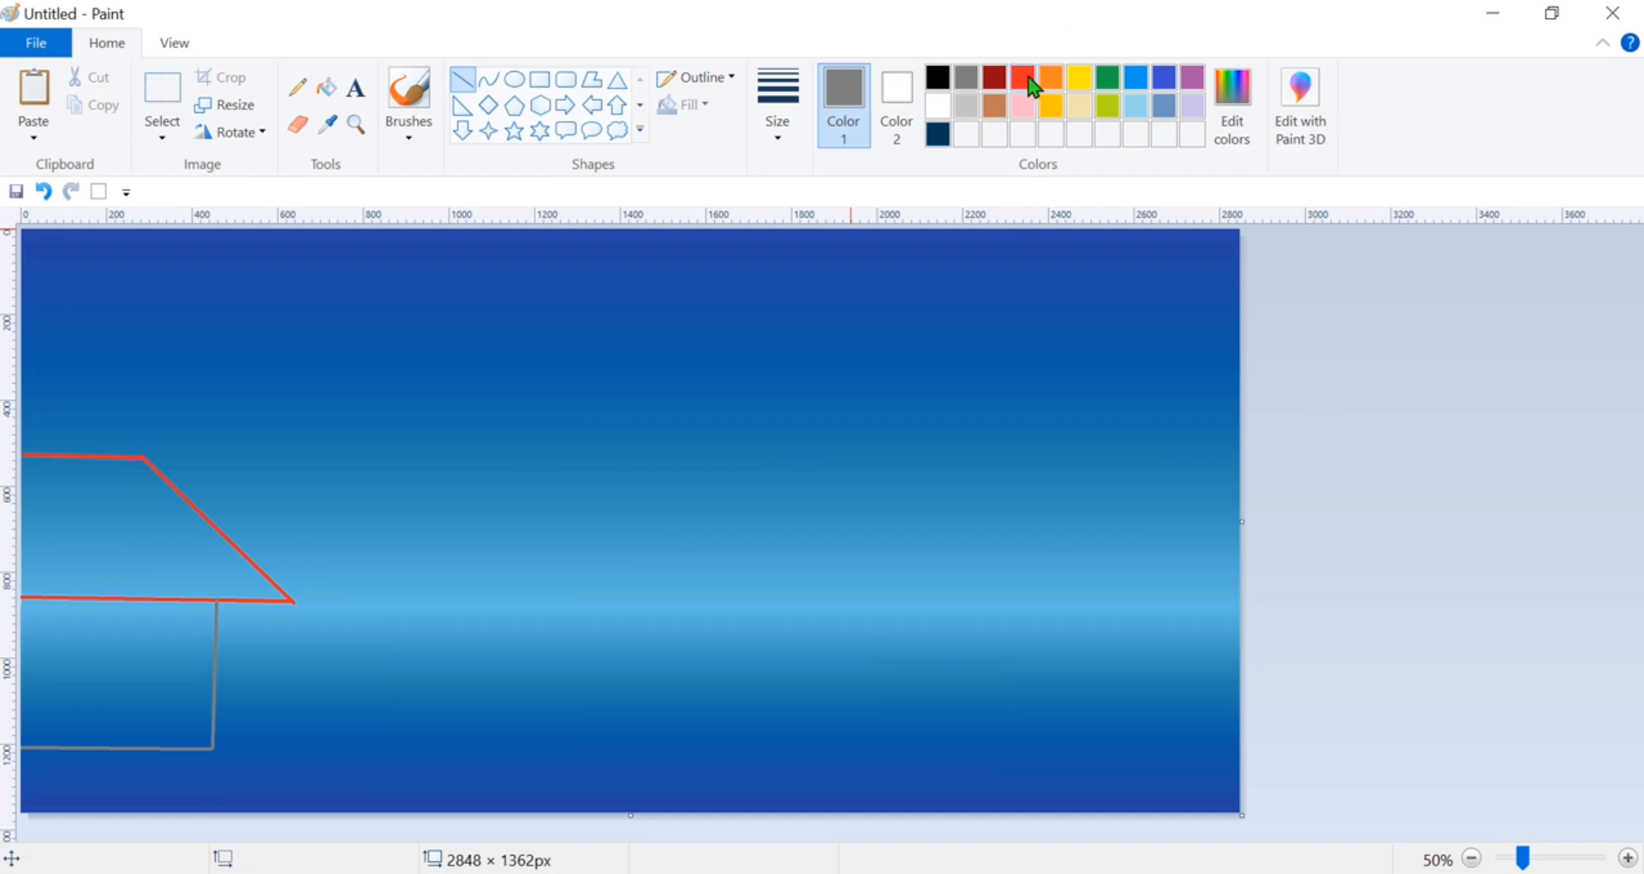
# Paint the inside of the roof outline solid red with a thick brush, undoing the last stray stroke
pyautogui.click(1023, 77)
pyautogui.click(409, 135)
pyautogui.click(410, 171)
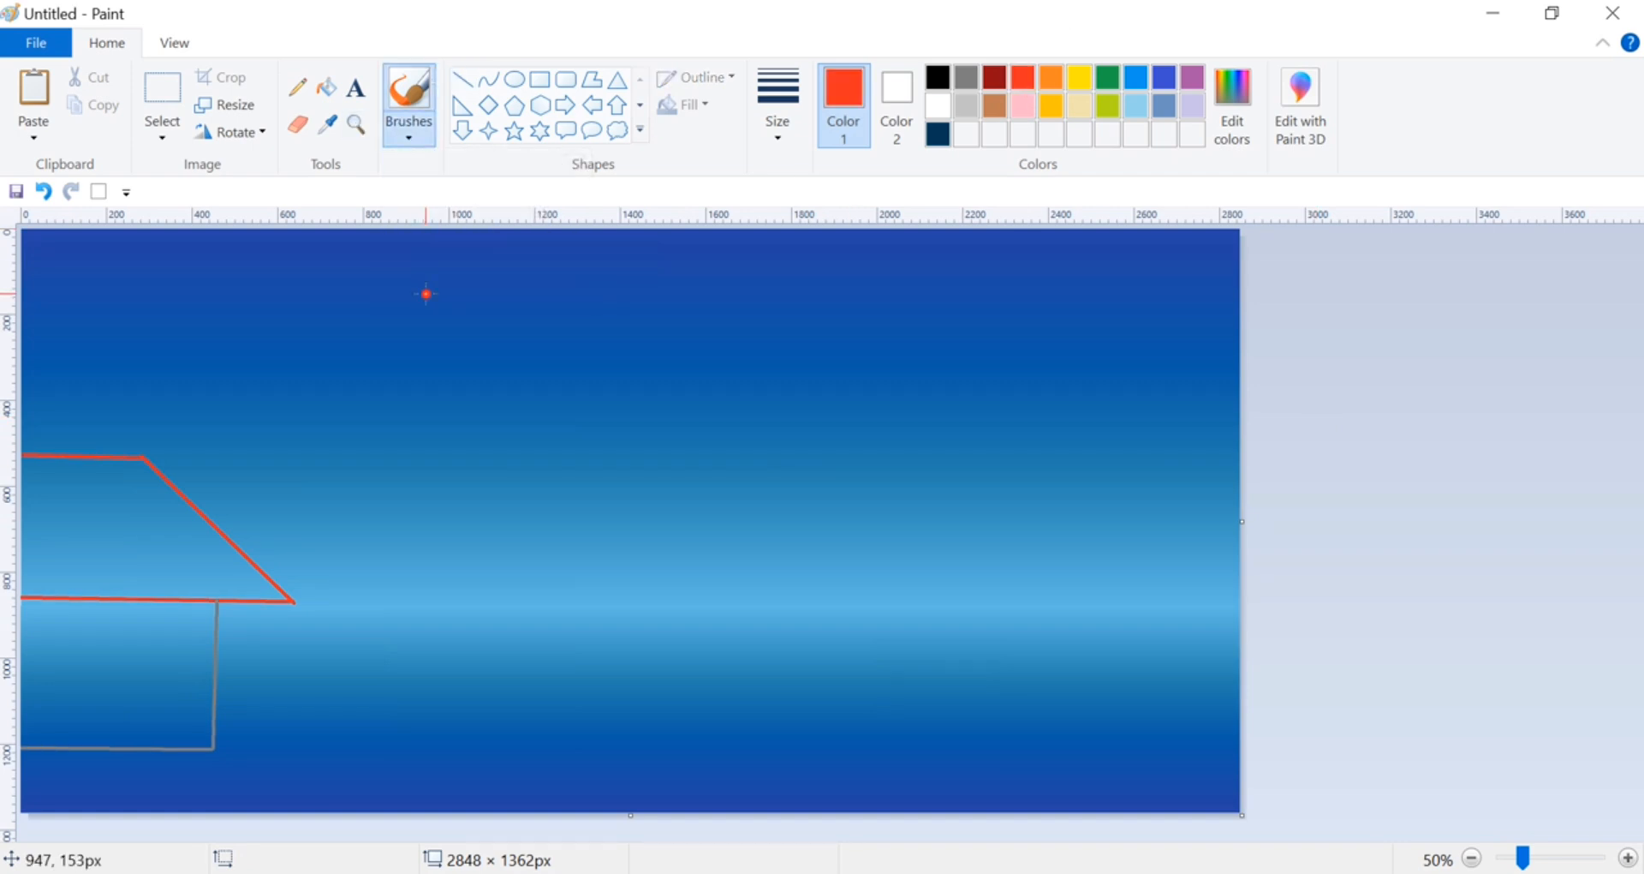
pyautogui.moveTo(24, 471)
pyautogui.mouseDown()
pyautogui.moveTo(135, 480)
pyautogui.moveTo(134, 466)
pyautogui.moveTo(24, 466)
pyautogui.moveTo(128, 494)
pyautogui.moveTo(24, 543)
pyautogui.moveTo(133, 532)
pyautogui.moveTo(43, 496)
pyautogui.mouseUp()
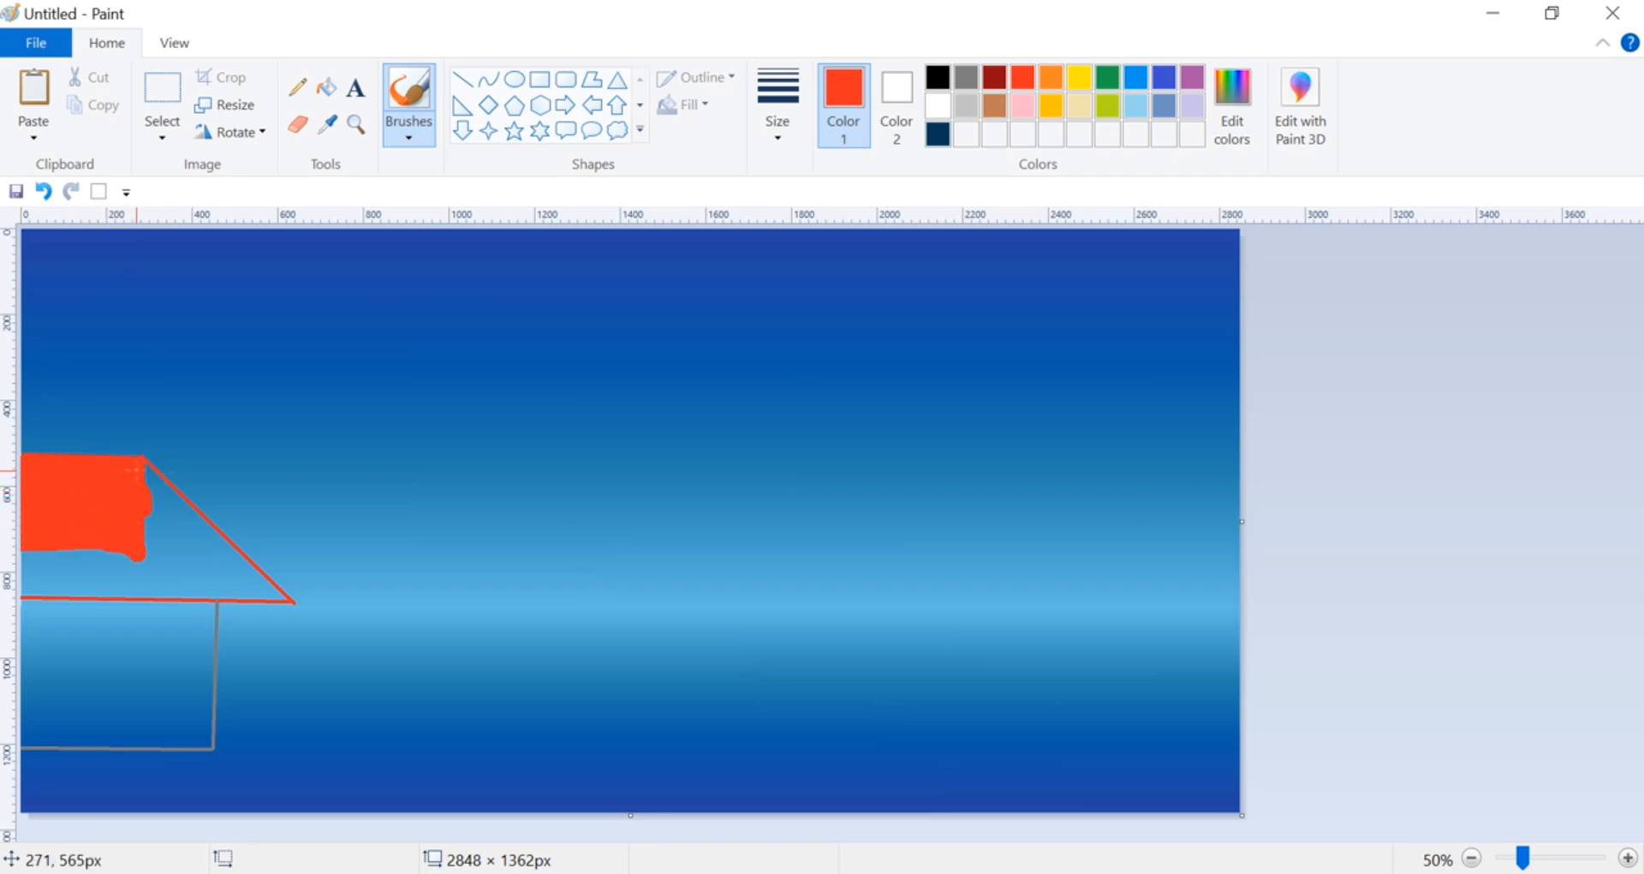
pyautogui.moveTo(150, 478); pyautogui.dragTo(263, 588)
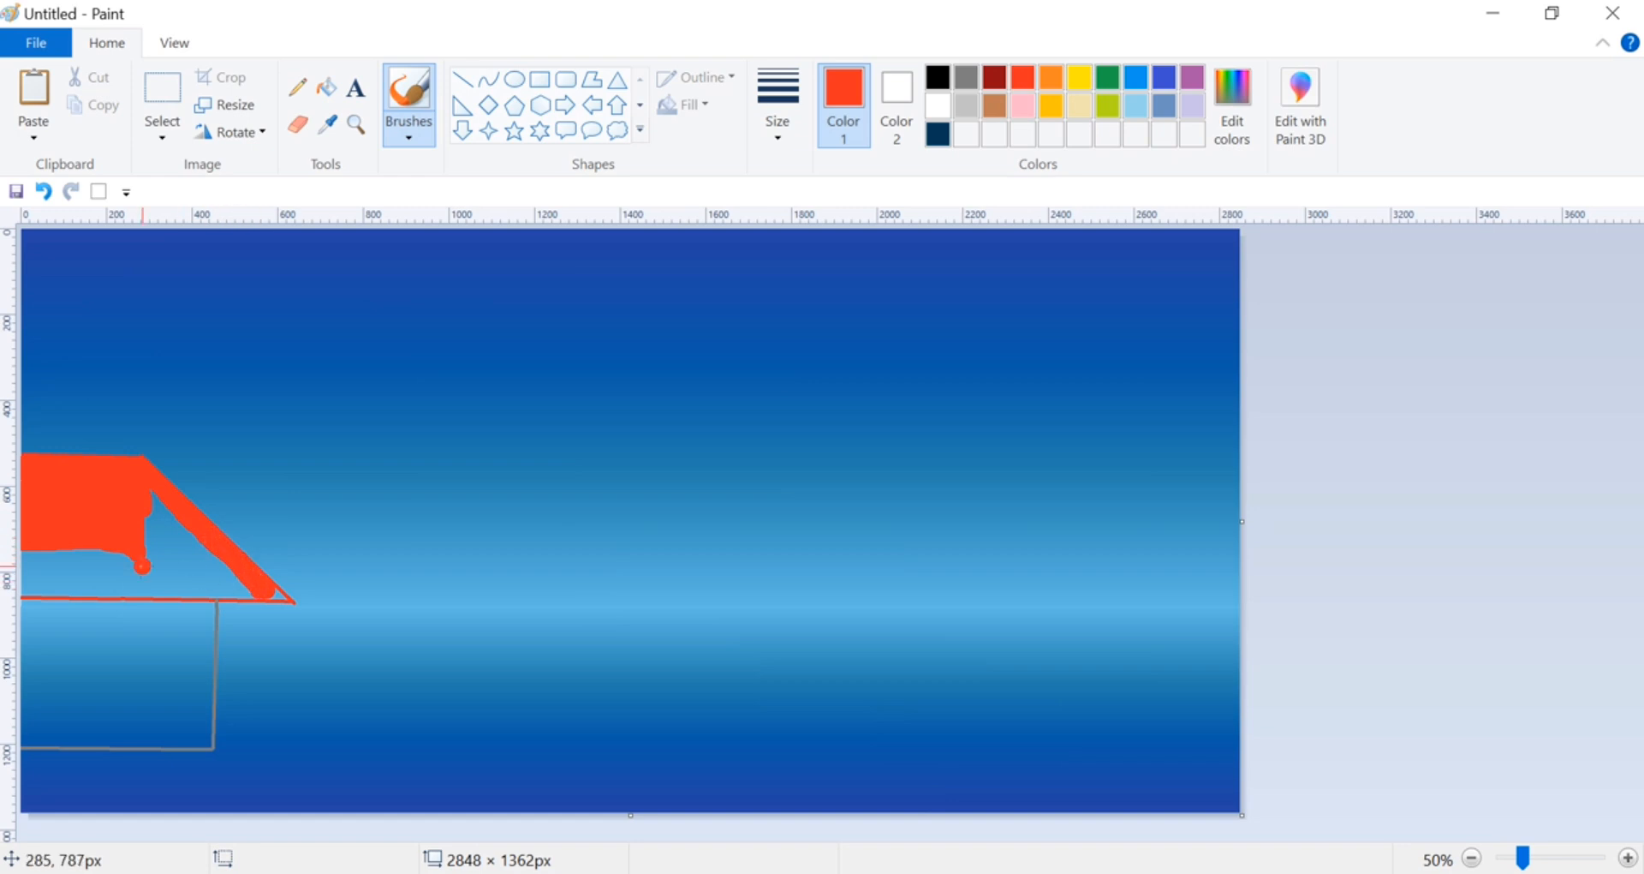
pyautogui.moveTo(25, 589); pyautogui.dragTo(245, 591)
pyautogui.moveTo(78, 584)
pyautogui.mouseDown()
pyautogui.moveTo(43, 567)
pyautogui.moveTo(162, 573)
pyautogui.moveTo(85, 551)
pyautogui.moveTo(22, 578)
pyautogui.moveTo(154, 496)
pyautogui.moveTo(244, 574)
pyautogui.moveTo(156, 562)
pyautogui.moveTo(164, 554)
pyautogui.mouseUp()
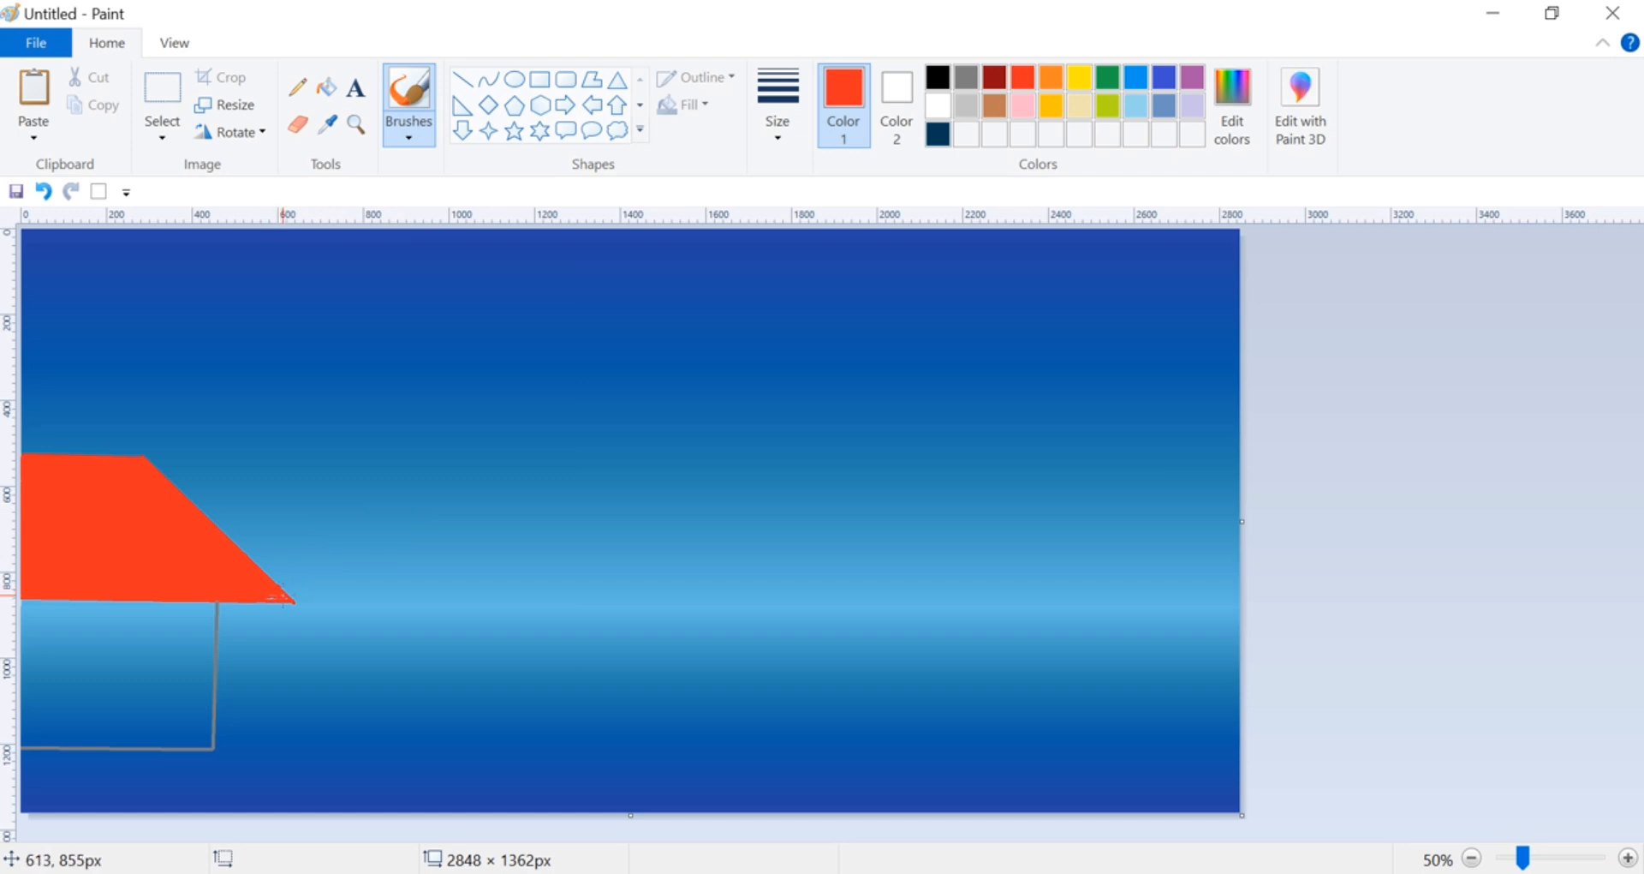
pyautogui.hotkey('ctrl', 'z')
# Draw a much thicker grey line across the top of the wall, directly under the roof, undoing the misplaced first line
pyautogui.click(966, 79)
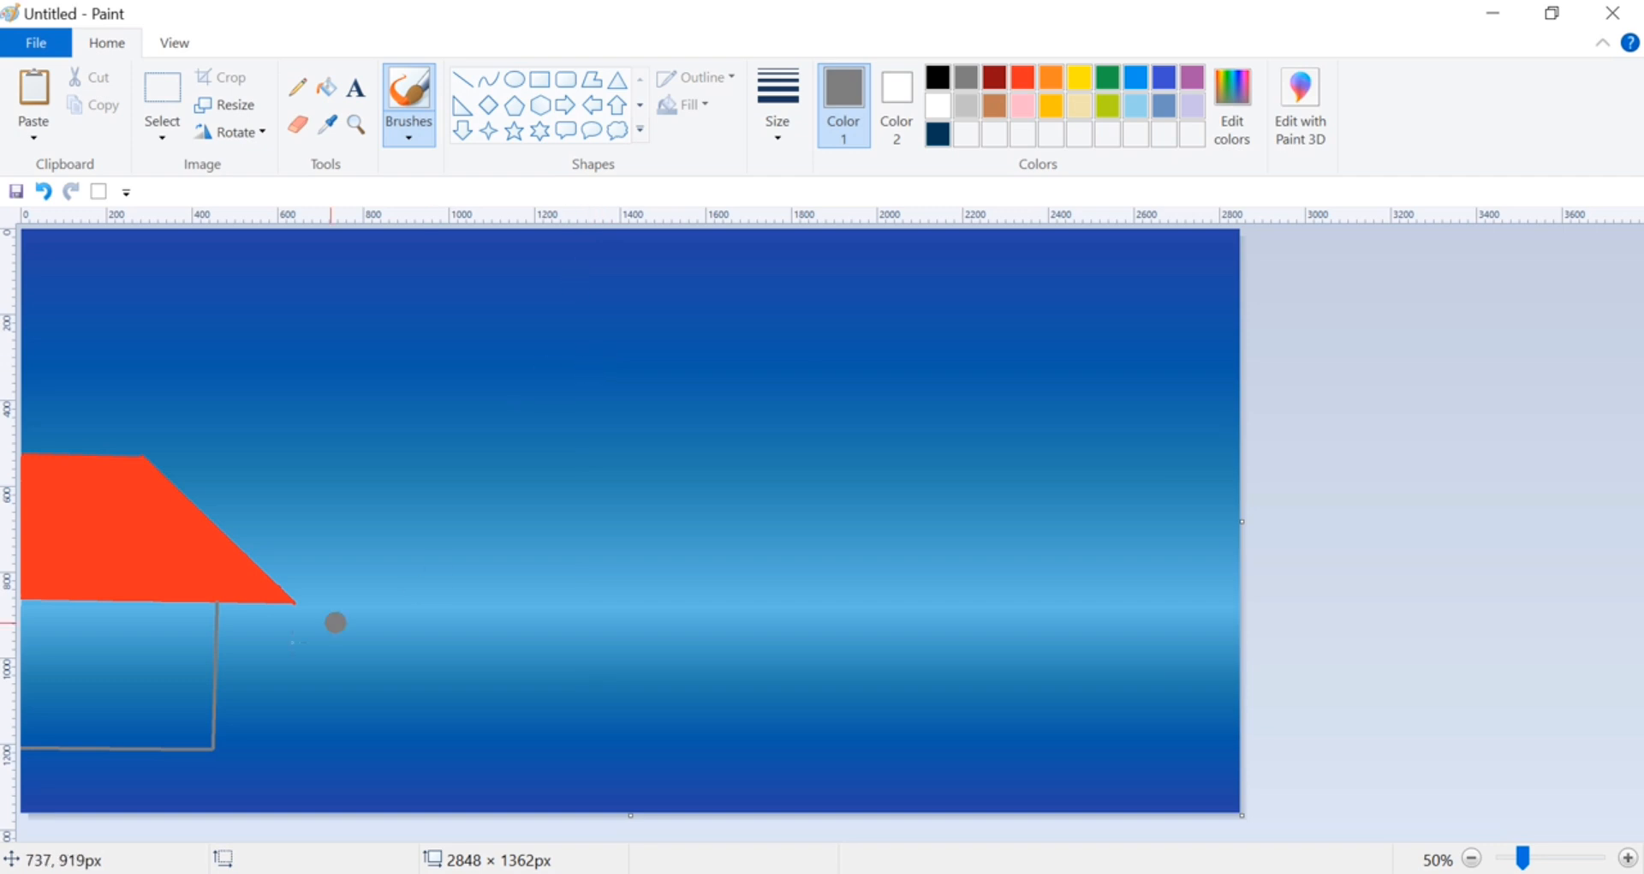
pyautogui.click(462, 80)
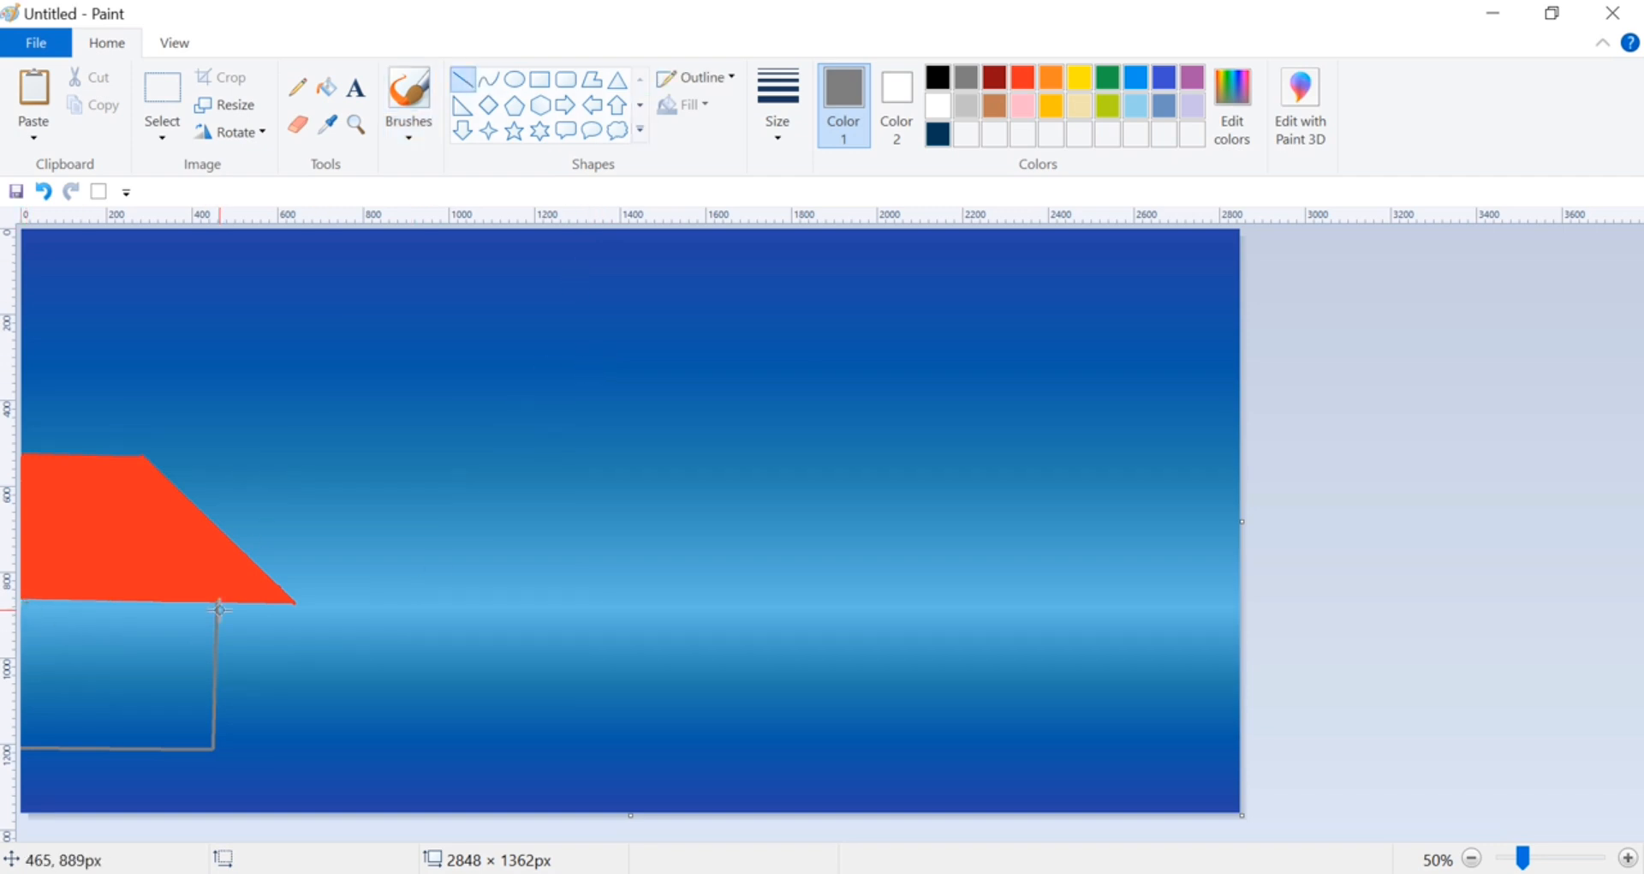
pyautogui.moveTo(217, 612)
pyautogui.mouseDown()
pyautogui.moveTo(17, 613)
pyautogui.moveTo(137, 616)
pyautogui.moveTo(55, 613)
pyautogui.mouseUp()
pyautogui.hotkey('ctrl', '+')
pyautogui.hotkey('ctrl', '+')
pyautogui.hotkey('ctrl', '+')
pyautogui.hotkey('ctrl', '+')
pyautogui.hotkey('ctrl', '+')
pyautogui.hotkey('ctrl', '+')
pyautogui.hotkey('ctrl', '+')
pyautogui.hotkey('ctrl', '+')
pyautogui.hotkey('ctrl', '+')
pyautogui.hotkey('ctrl', '+')
pyautogui.hotkey('ctrl', '+')
pyautogui.hotkey('ctrl', '+')
pyautogui.hotkey('ctrl', '+')
pyautogui.hotkey('ctrl', '+')
pyautogui.hotkey('ctrl', '+')
pyautogui.hotkey('ctrl', '+')
pyautogui.hotkey('ctrl', '+')
pyautogui.hotkey('ctrl', '+')
pyautogui.hotkey('ctrl', '+')
pyautogui.hotkey('ctrl', '+')
pyautogui.click(43, 190)
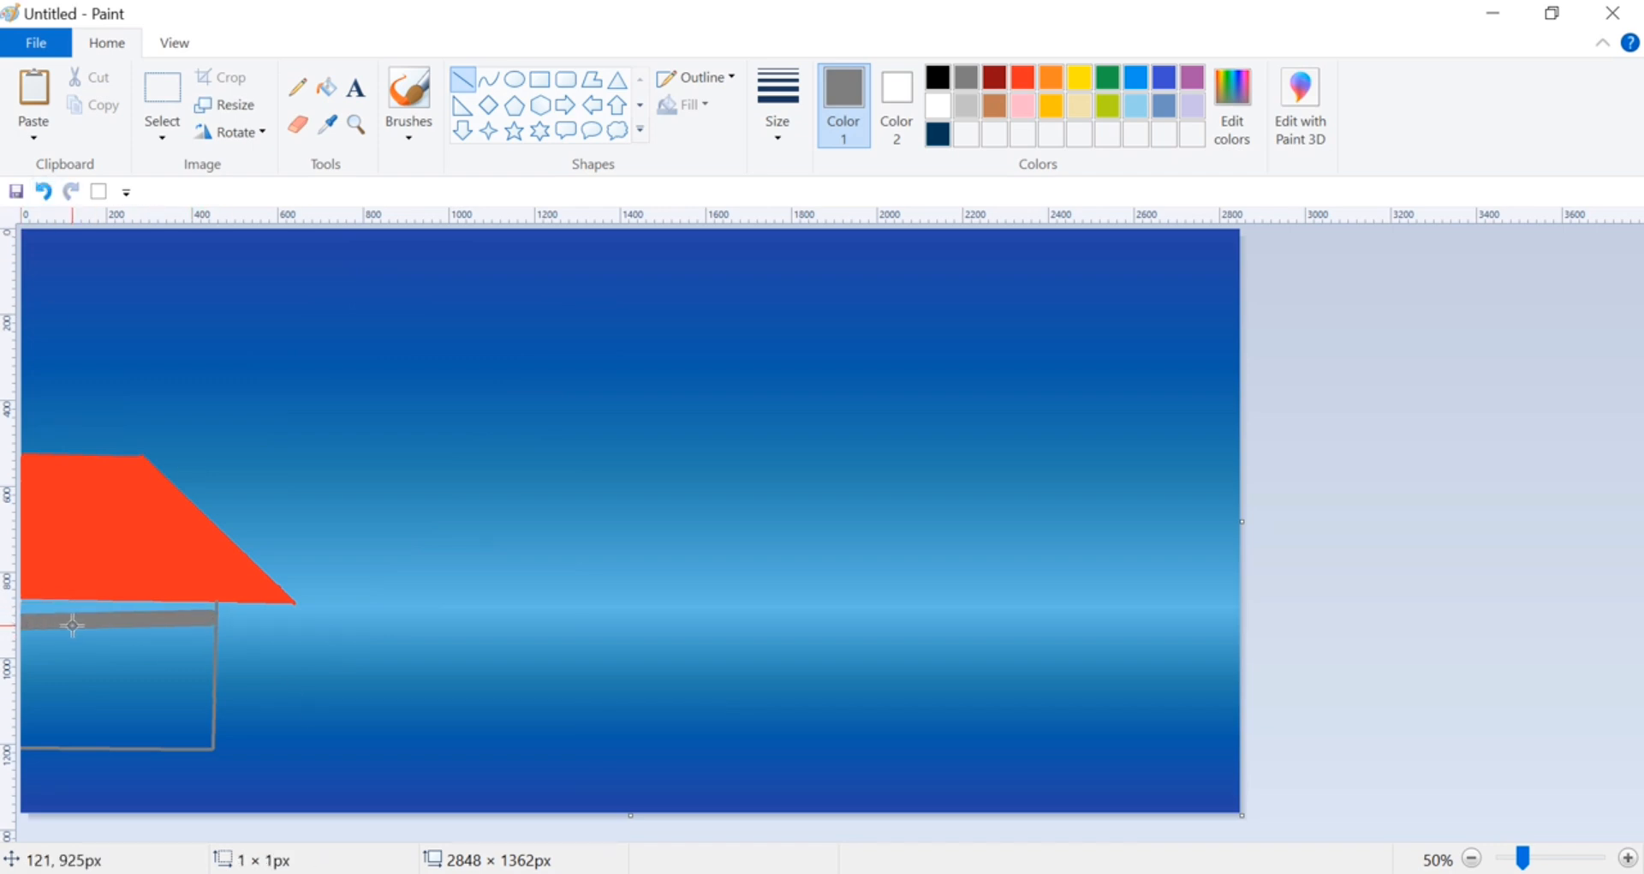
pyautogui.click(43, 190)
pyautogui.moveTo(213, 613); pyautogui.dragTo(11, 609)
pyautogui.press('Up')
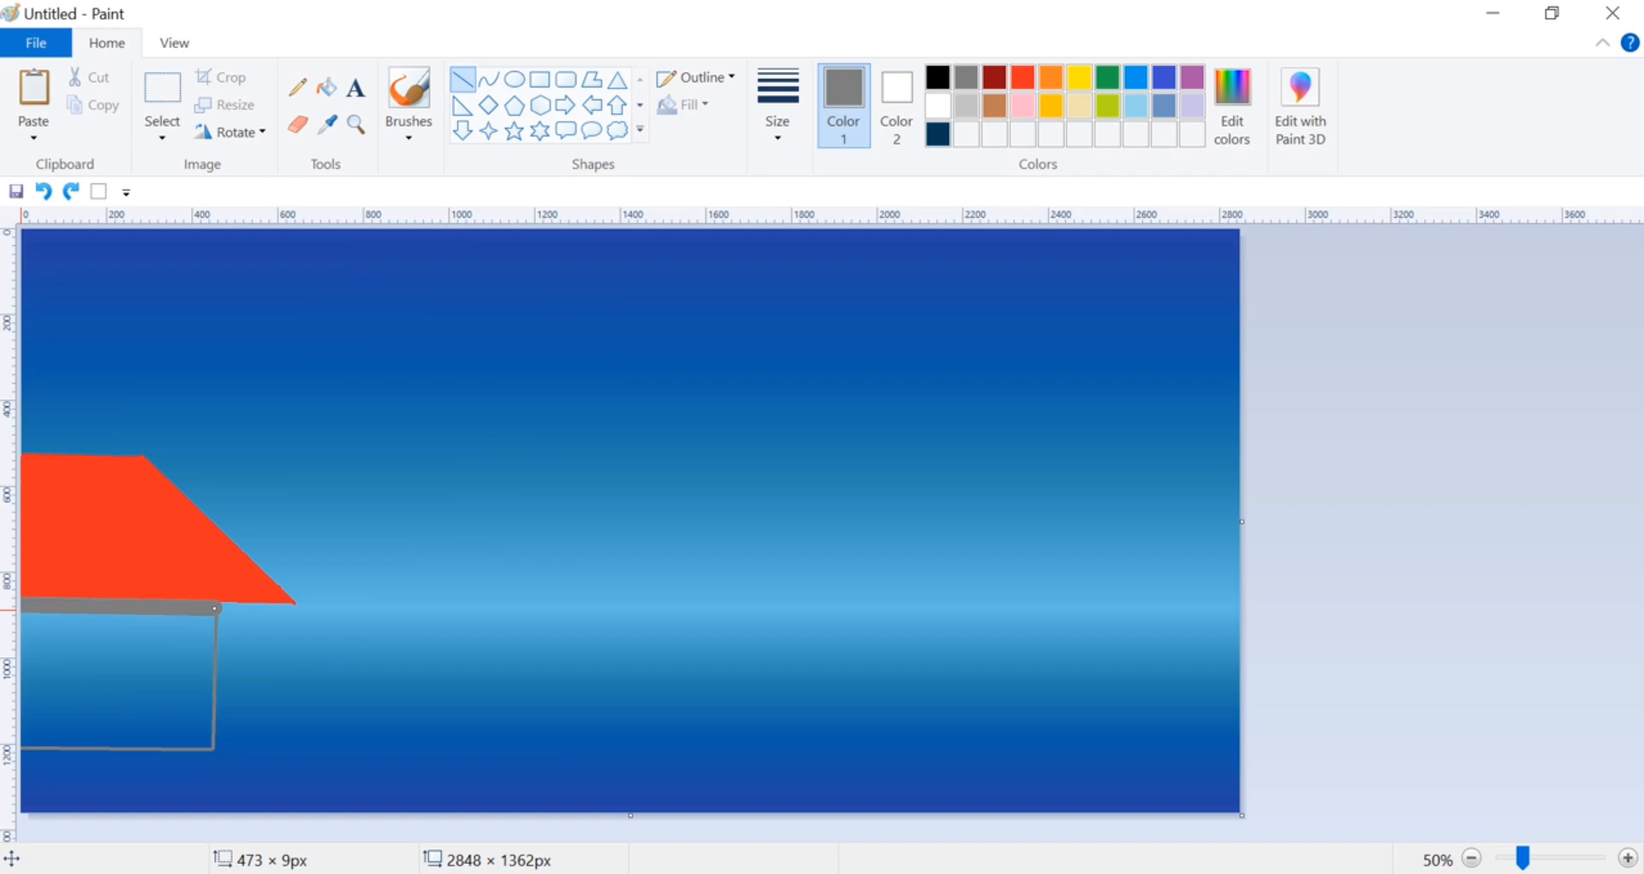
# Paint the rest of the wall outline solid grey with the brush
pyautogui.click(408, 94)
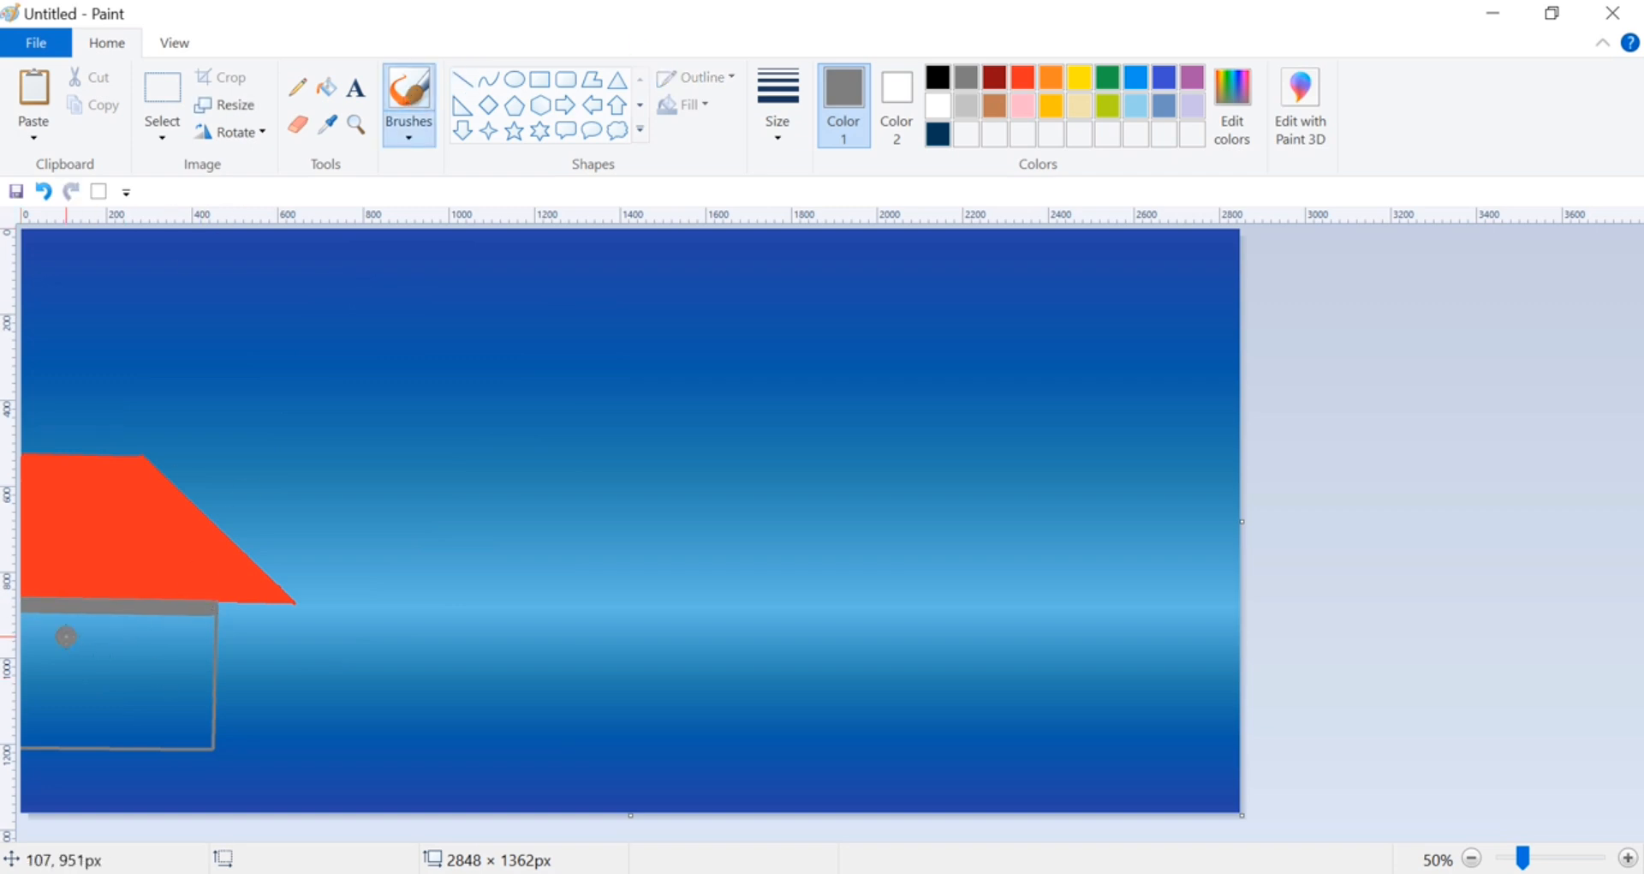
pyautogui.moveTo(66, 636)
pyautogui.mouseDown()
pyautogui.moveTo(130, 622)
pyautogui.moveTo(22, 616)
pyautogui.moveTo(26, 728)
pyautogui.moveTo(193, 733)
pyautogui.moveTo(205, 623)
pyautogui.moveTo(164, 620)
pyautogui.moveTo(193, 635)
pyautogui.moveTo(172, 650)
pyautogui.moveTo(39, 668)
pyautogui.moveTo(123, 667)
pyautogui.moveTo(186, 694)
pyautogui.moveTo(170, 710)
pyautogui.moveTo(36, 703)
pyautogui.moveTo(168, 695)
pyautogui.mouseUp()
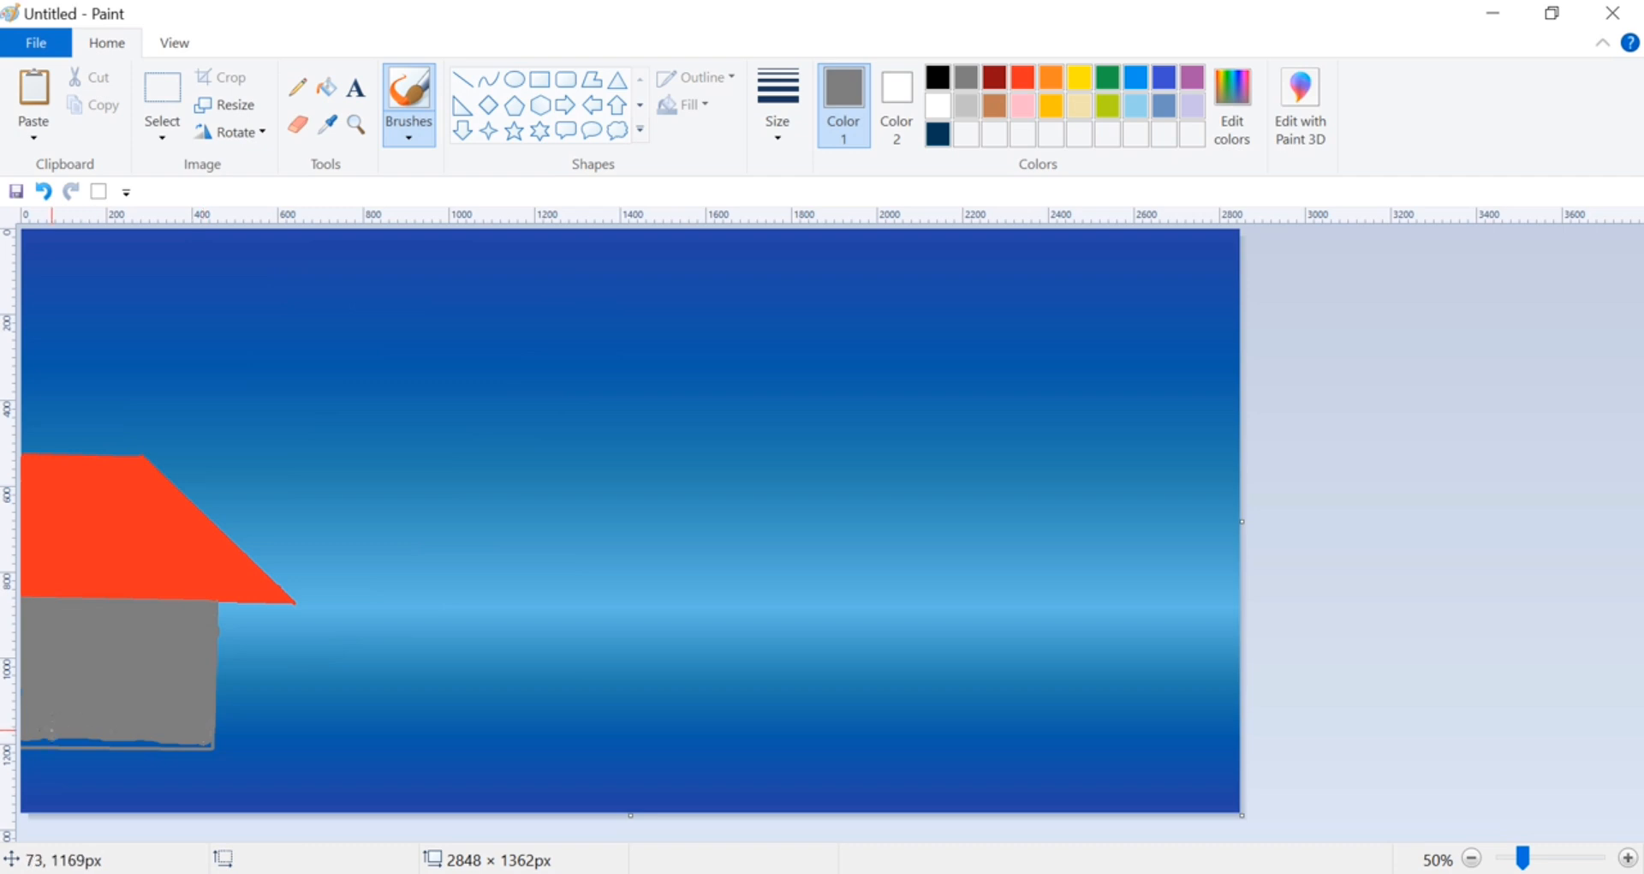
pyautogui.moveTo(51, 729)
pyautogui.mouseDown()
pyautogui.moveTo(34, 728)
pyautogui.moveTo(94, 738)
pyautogui.mouseUp()
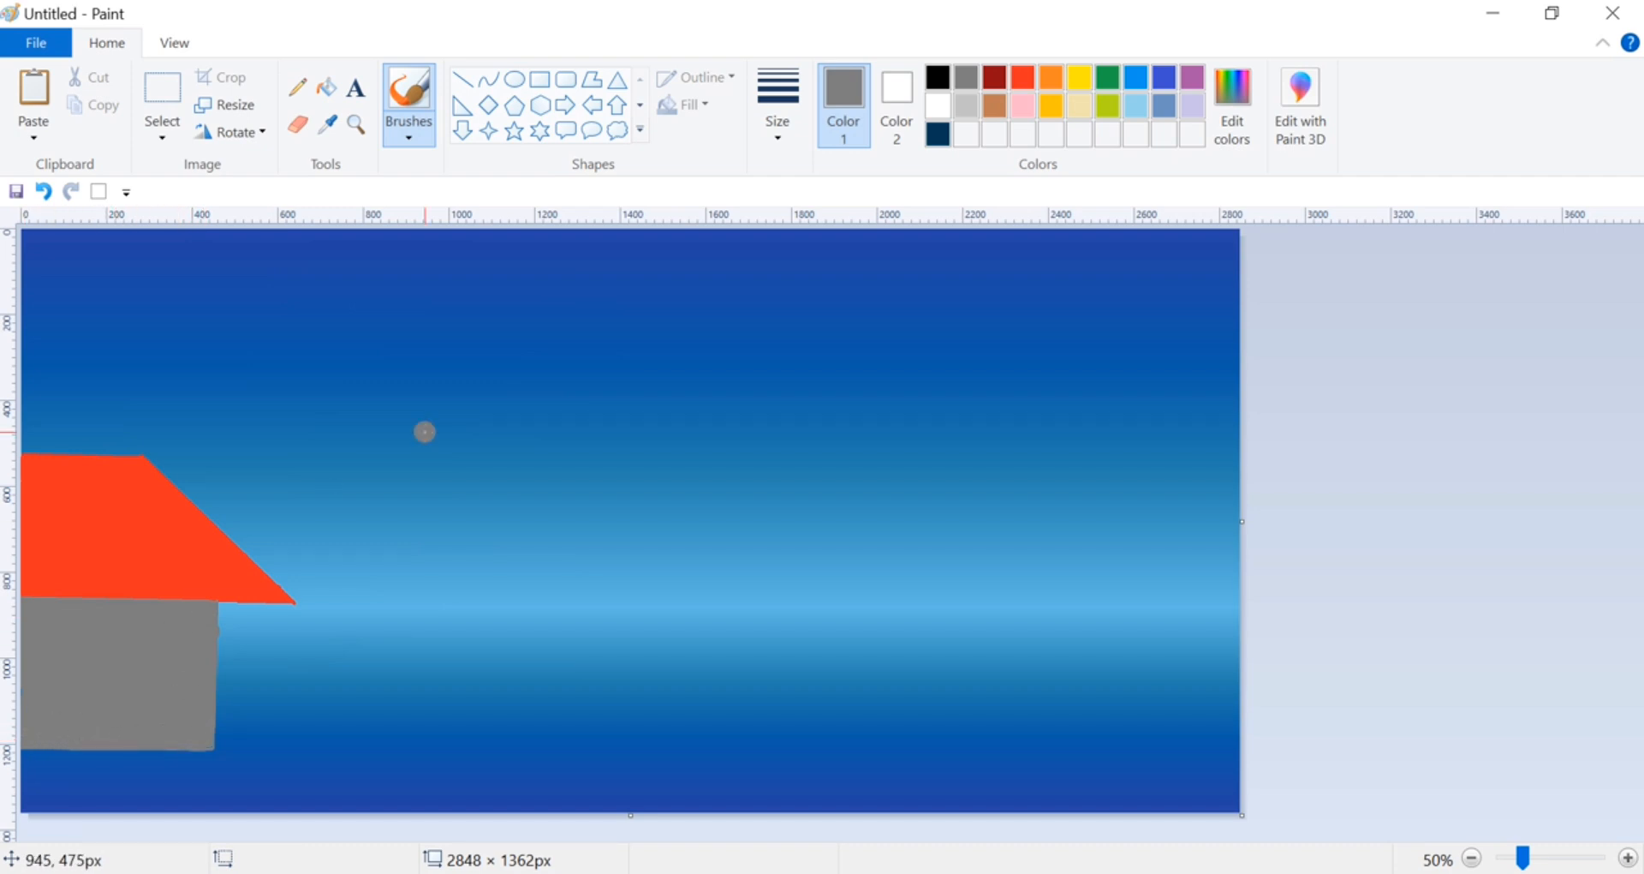
# Draw a thick white line below the wall and a thinner white curve joining its end to the wall's lower corner
pyautogui.click(462, 80)
pyautogui.moveTo(21, 780)
pyautogui.mouseDown()
pyautogui.moveTo(248, 782)
pyautogui.moveTo(233, 761)
pyautogui.mouseUp()
pyautogui.click(938, 105)
pyautogui.click(488, 80)
pyautogui.click(44, 191)
pyautogui.click(778, 103)
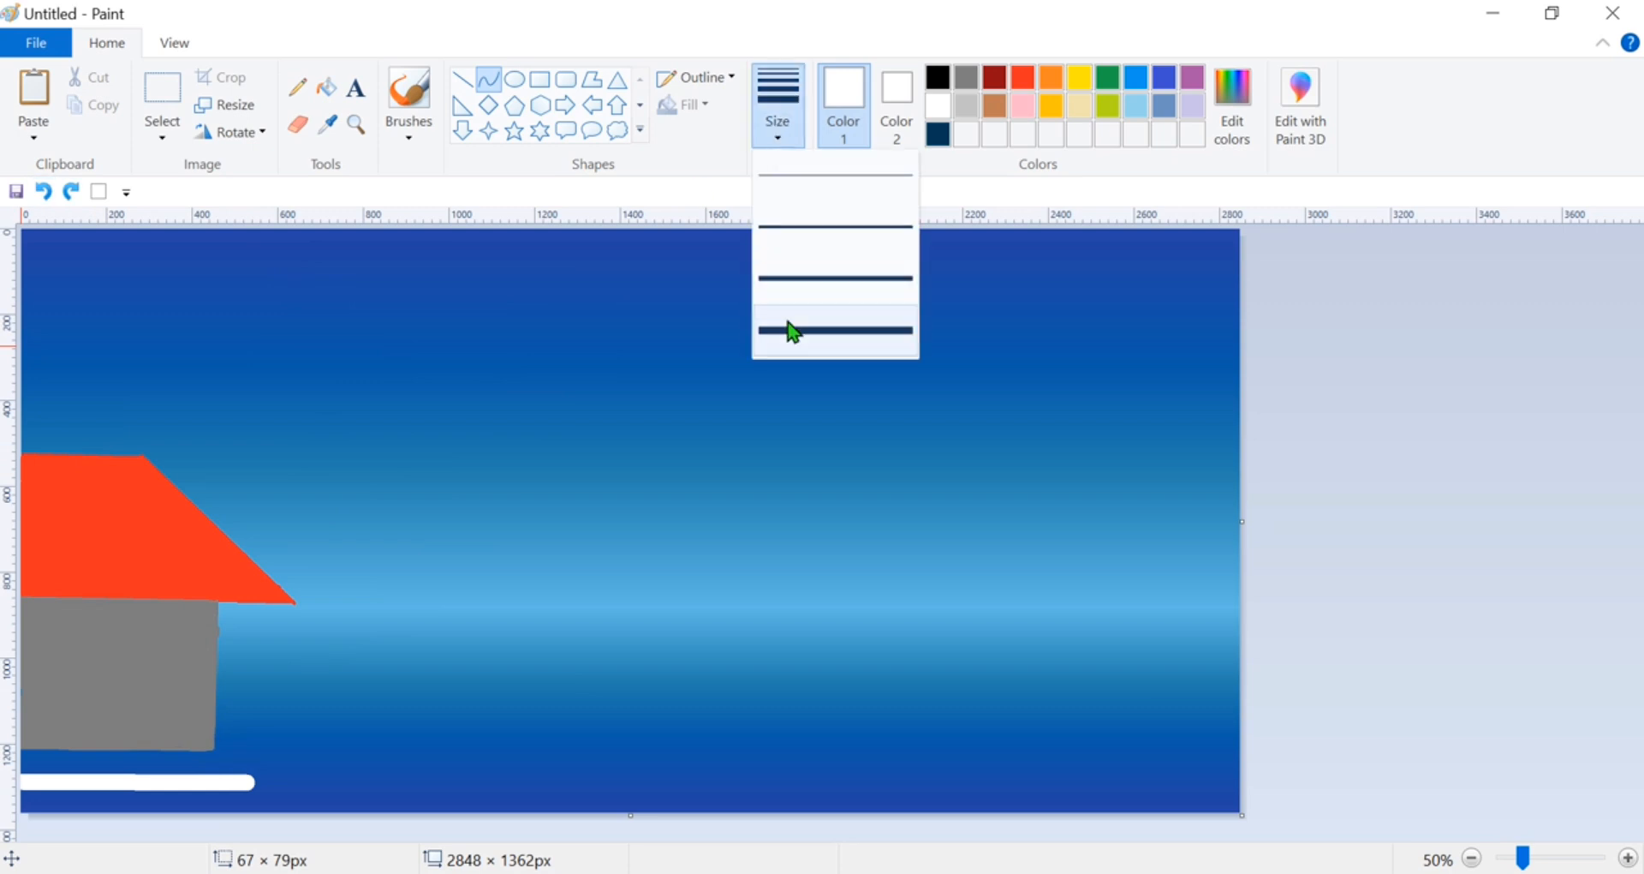
pyautogui.click(789, 331)
pyautogui.moveTo(216, 734)
pyautogui.mouseDown()
pyautogui.moveTo(250, 776)
pyautogui.moveTo(245, 749)
pyautogui.mouseUp()
# Paint the house's base between the wall and the thick line solid white with the brush
pyautogui.click(410, 93)
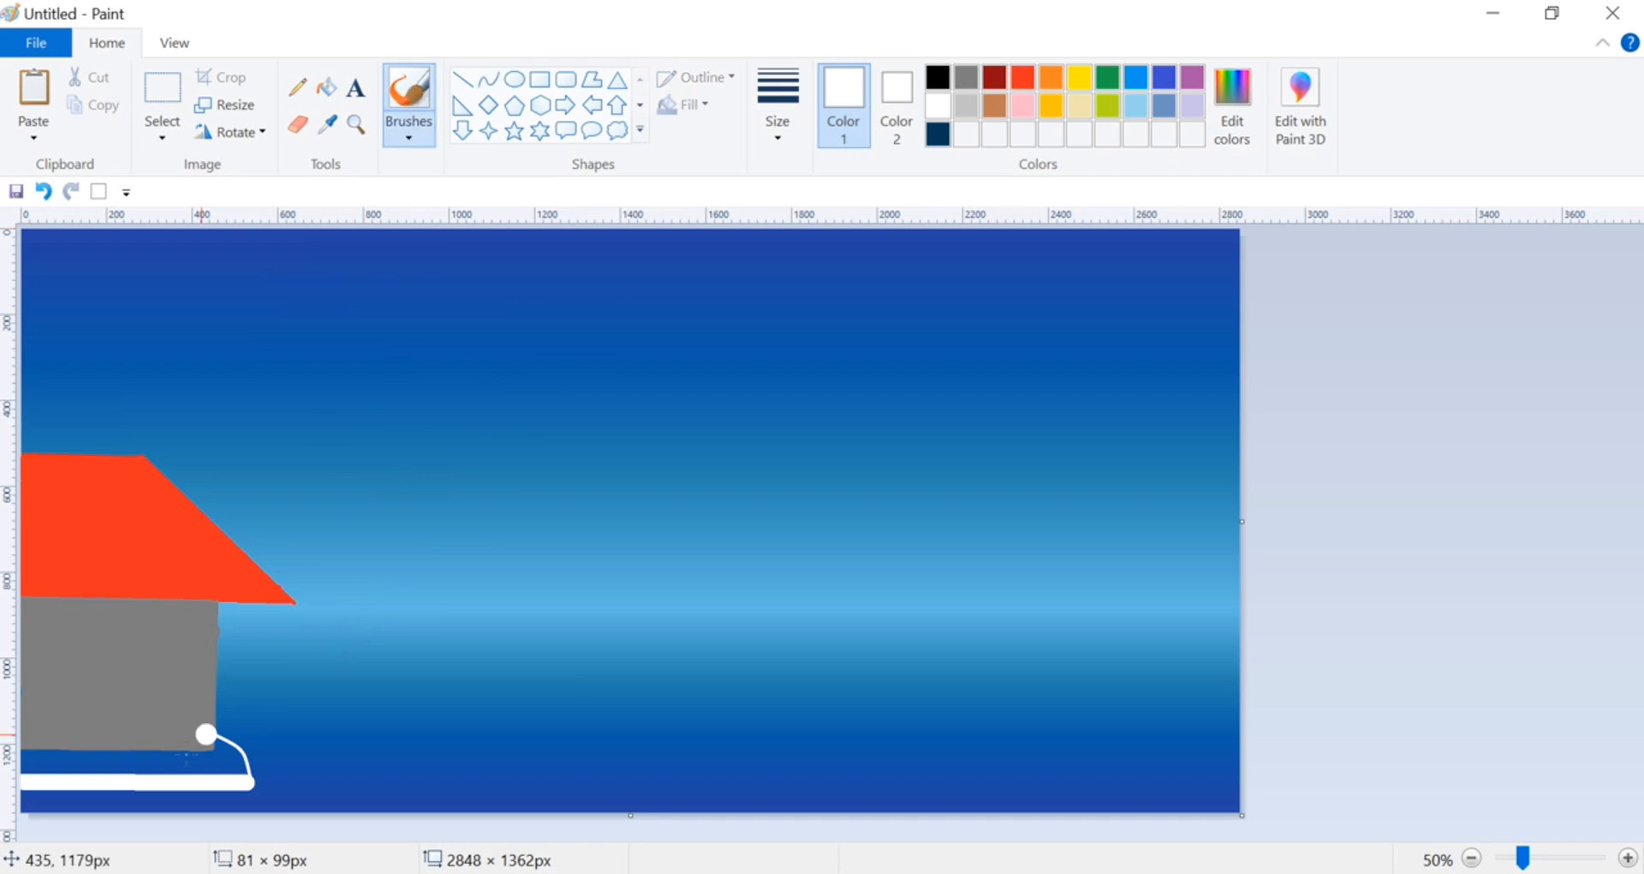
pyautogui.moveTo(29, 761); pyautogui.dragTo(230, 755)
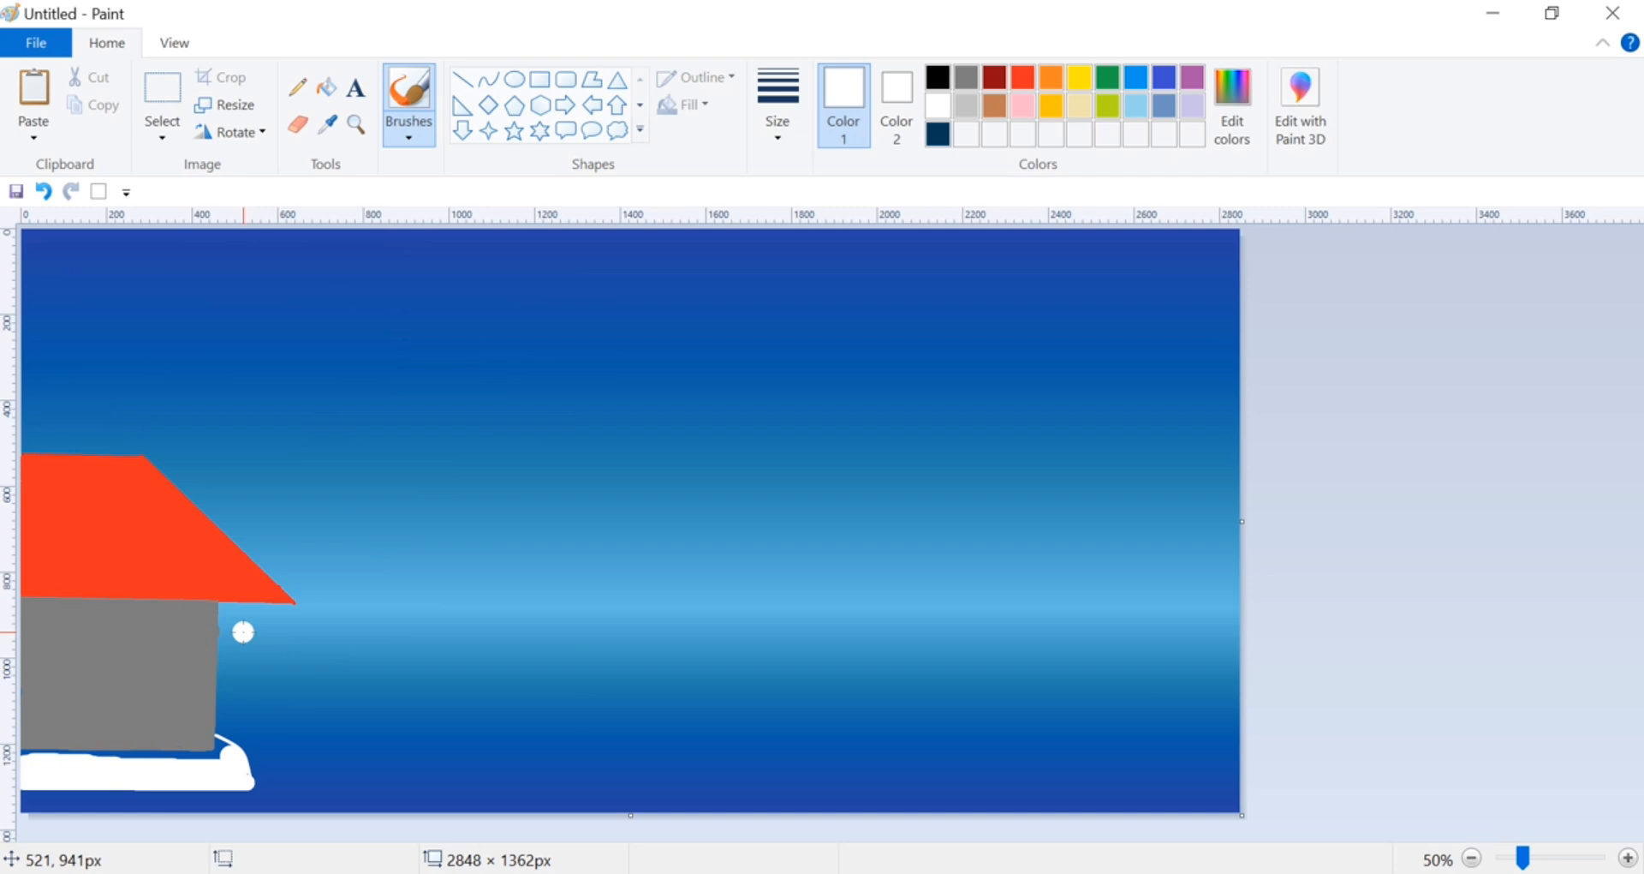
pyautogui.moveTo(107, 761); pyautogui.dragTo(217, 761)
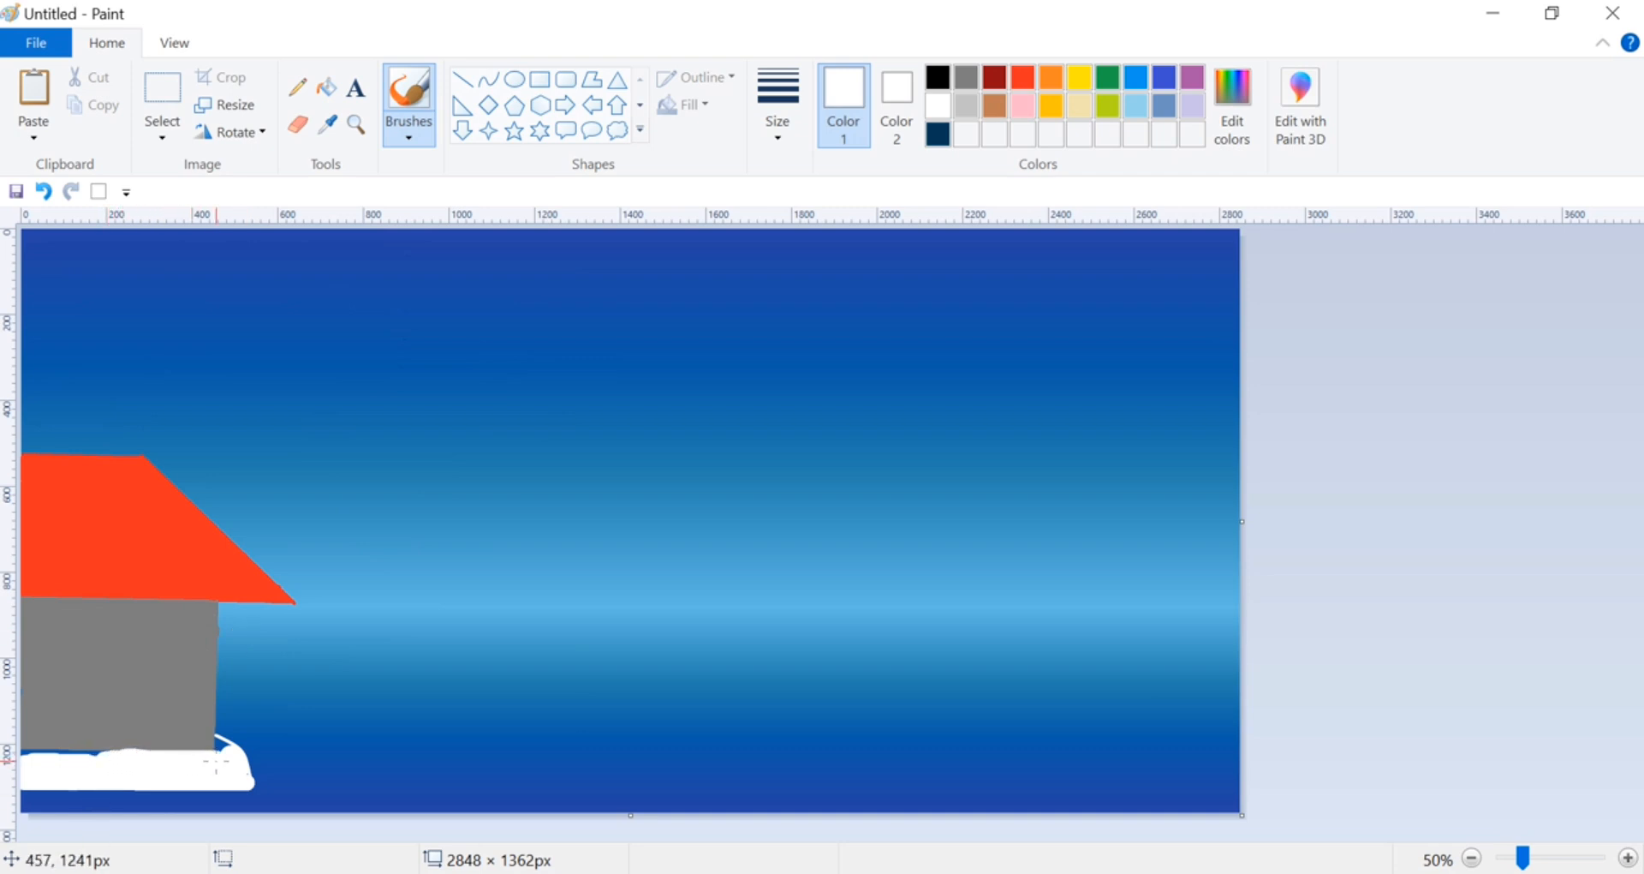
pyautogui.moveTo(36, 758); pyautogui.dragTo(95, 762)
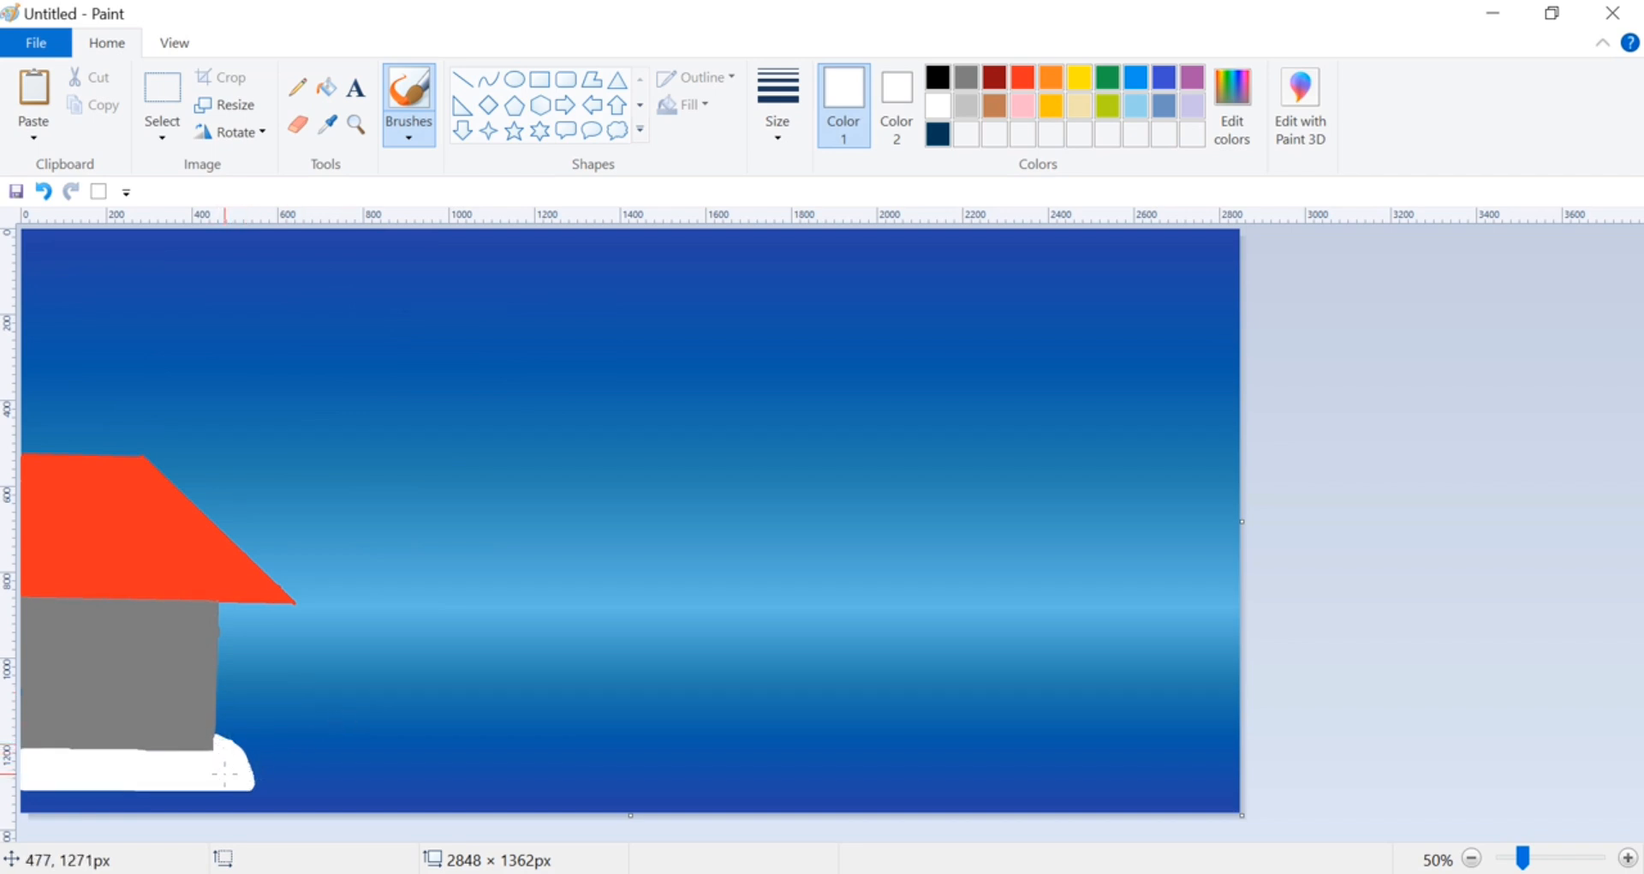
# Paint lime-green ground along the canvas bottom, sloping down from the house's white base to the far edge
pyautogui.click(1107, 105)
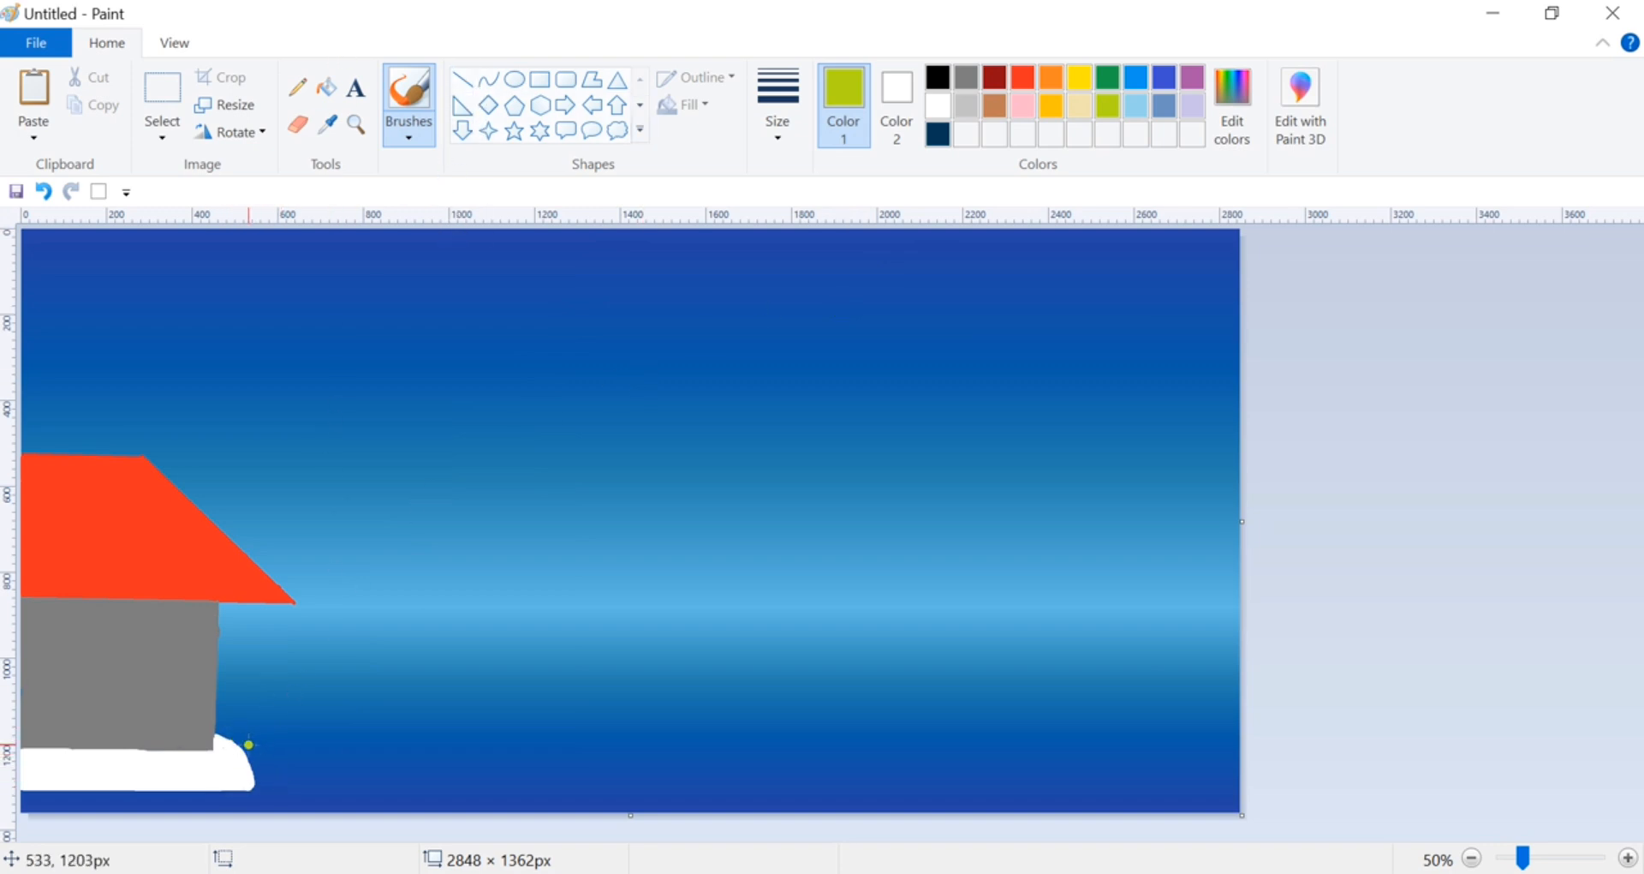
pyautogui.moveTo(245, 746)
pyautogui.mouseDown()
pyautogui.moveTo(515, 778)
pyautogui.moveTo(1239, 807)
pyautogui.mouseUp()
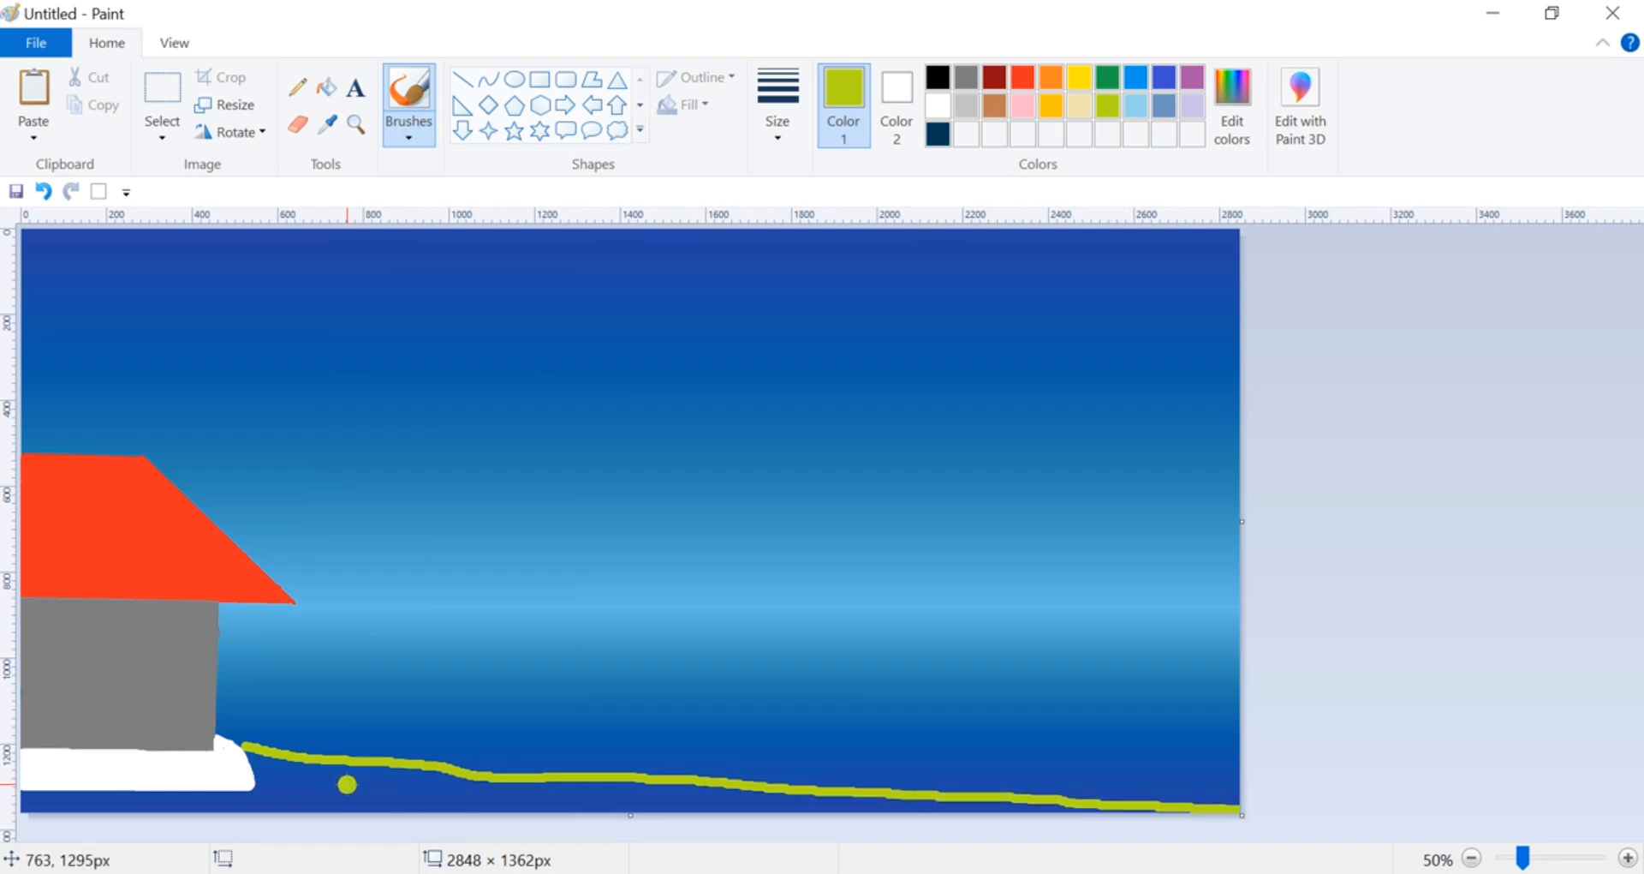
pyautogui.moveTo(346, 784)
pyautogui.mouseDown()
pyautogui.moveTo(347, 804)
pyautogui.moveTo(17, 801)
pyautogui.mouseUp()
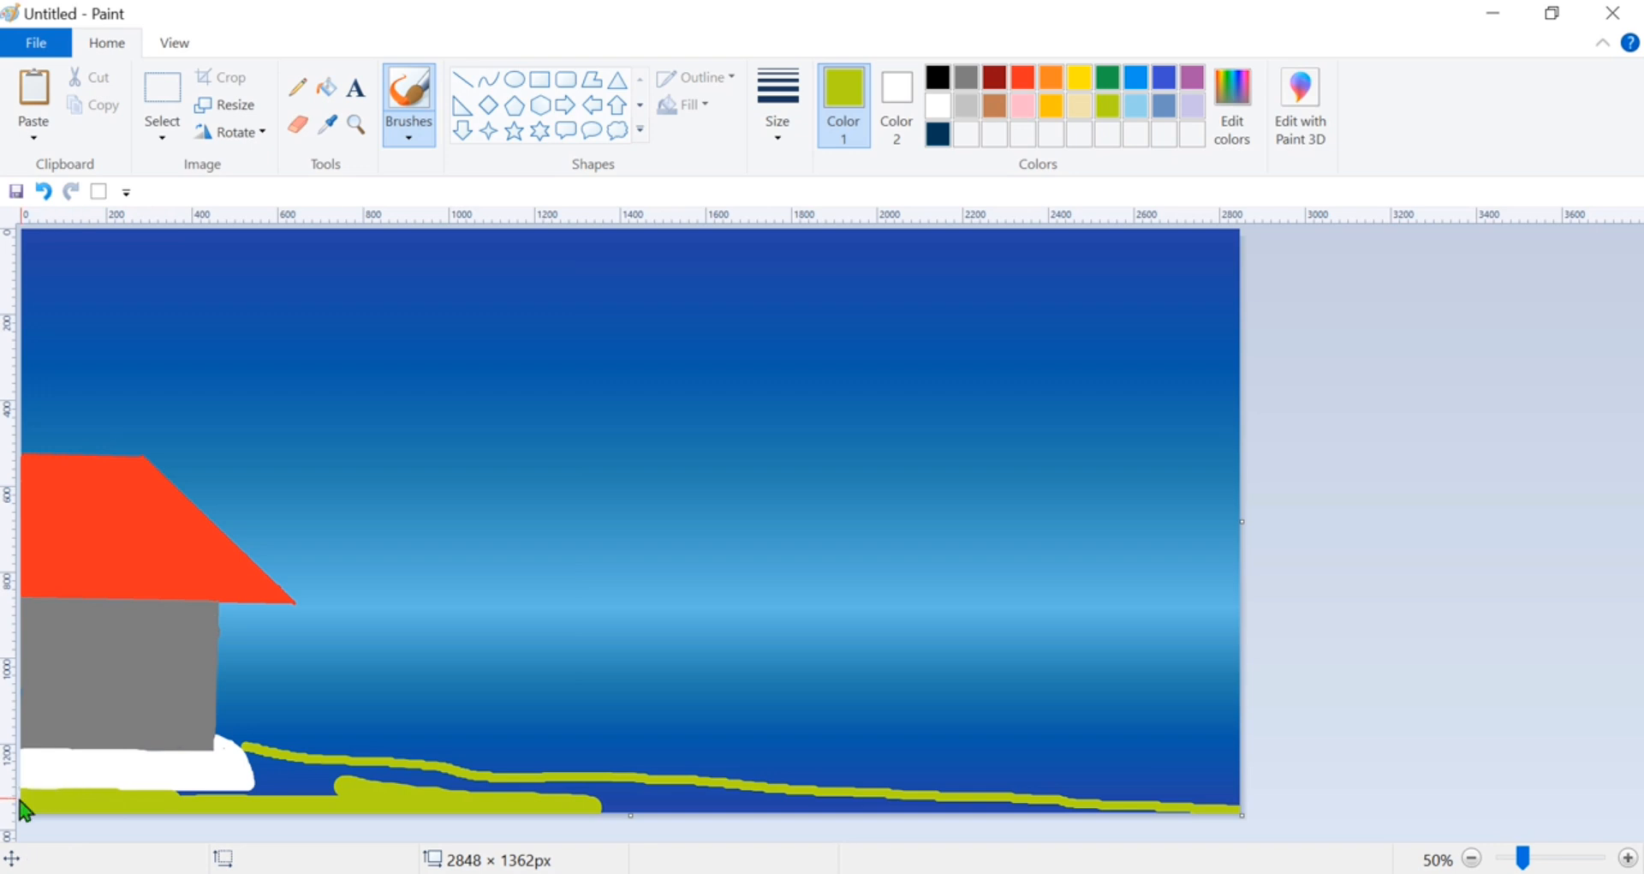
pyautogui.moveTo(164, 800)
pyautogui.mouseDown()
pyautogui.moveTo(340, 802)
pyautogui.moveTo(276, 770)
pyautogui.moveTo(267, 795)
pyautogui.mouseUp()
pyautogui.click(42, 190)
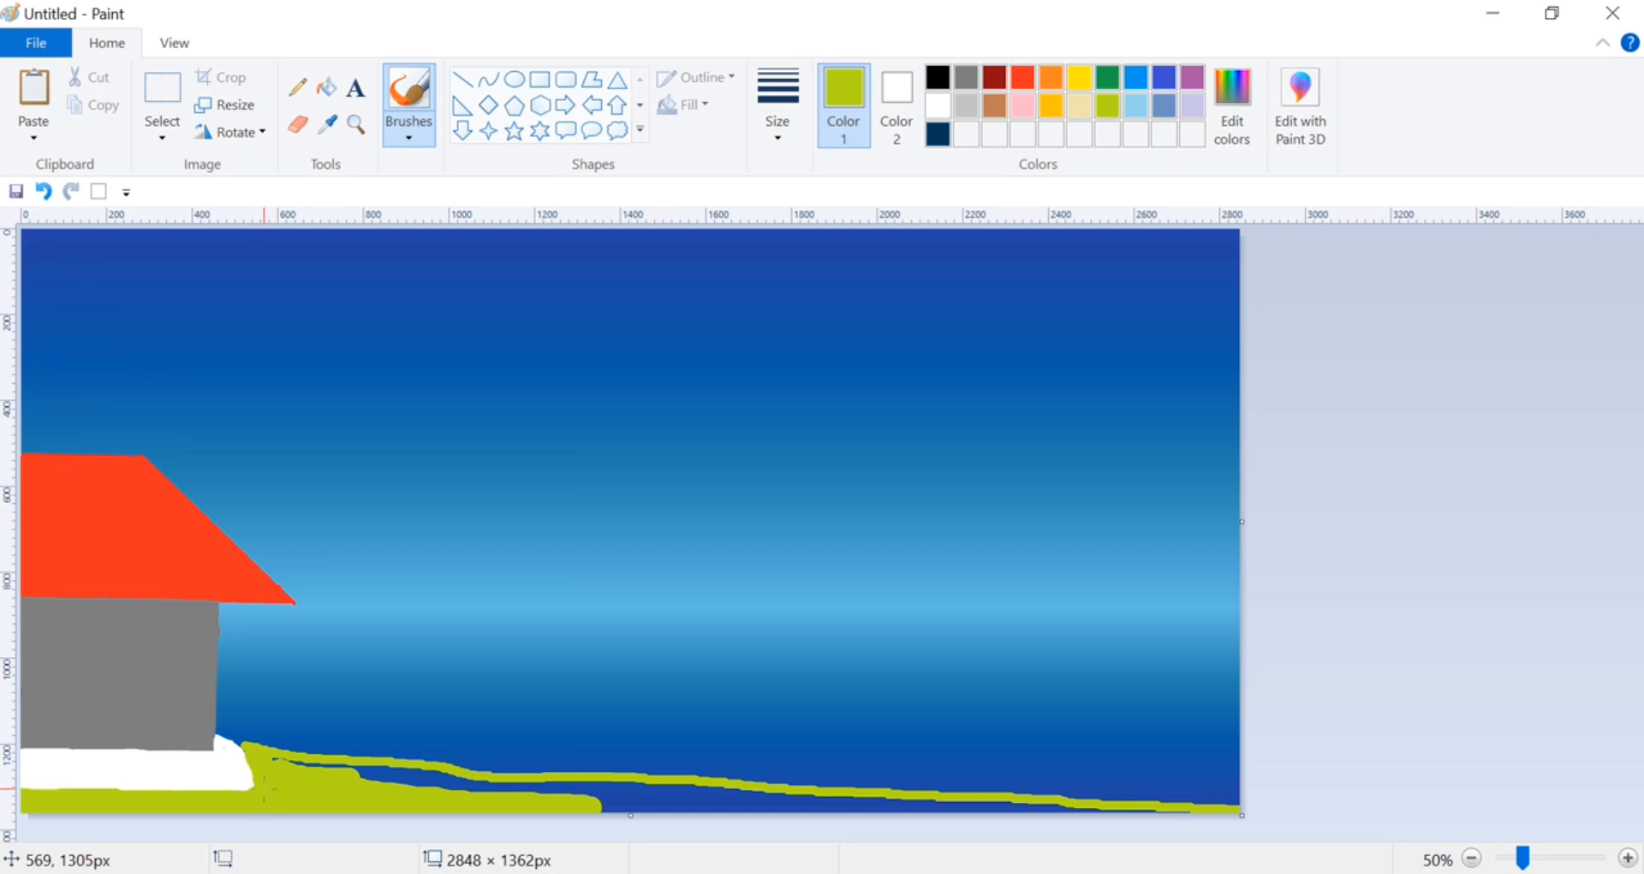
pyautogui.moveTo(266, 788)
pyautogui.mouseDown()
pyautogui.moveTo(282, 757)
pyautogui.moveTo(421, 780)
pyautogui.moveTo(257, 746)
pyautogui.moveTo(555, 787)
pyautogui.moveTo(431, 787)
pyautogui.moveTo(798, 815)
pyautogui.moveTo(702, 778)
pyautogui.moveTo(620, 792)
pyautogui.moveTo(1158, 814)
pyautogui.moveTo(660, 825)
pyautogui.moveTo(631, 806)
pyautogui.moveTo(985, 810)
pyautogui.mouseUp()
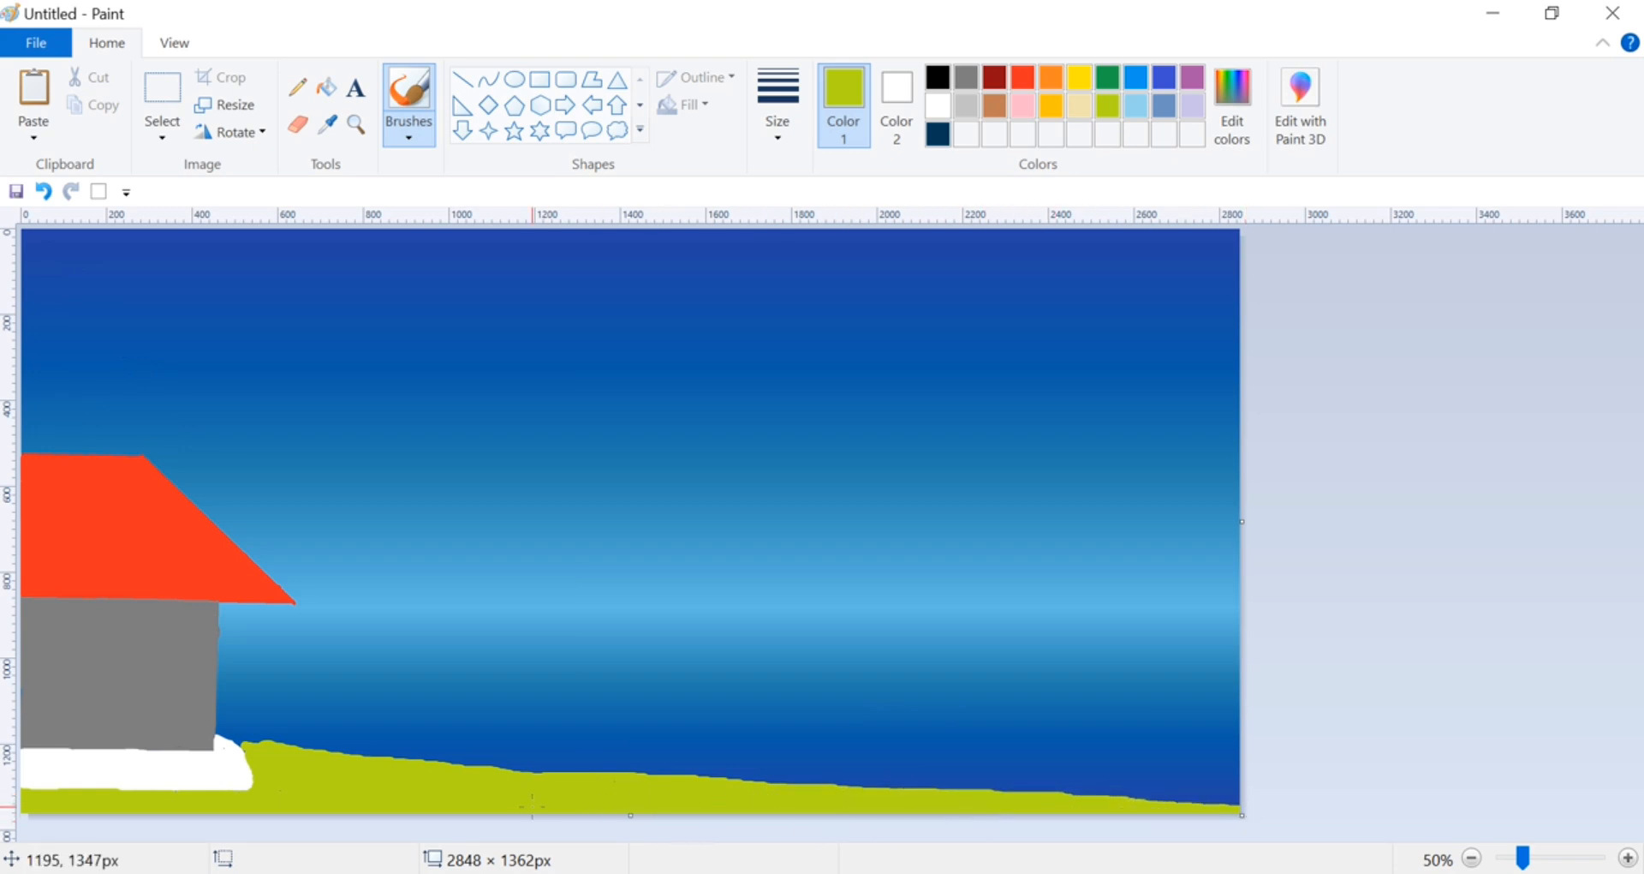
pyautogui.click(461, 727)
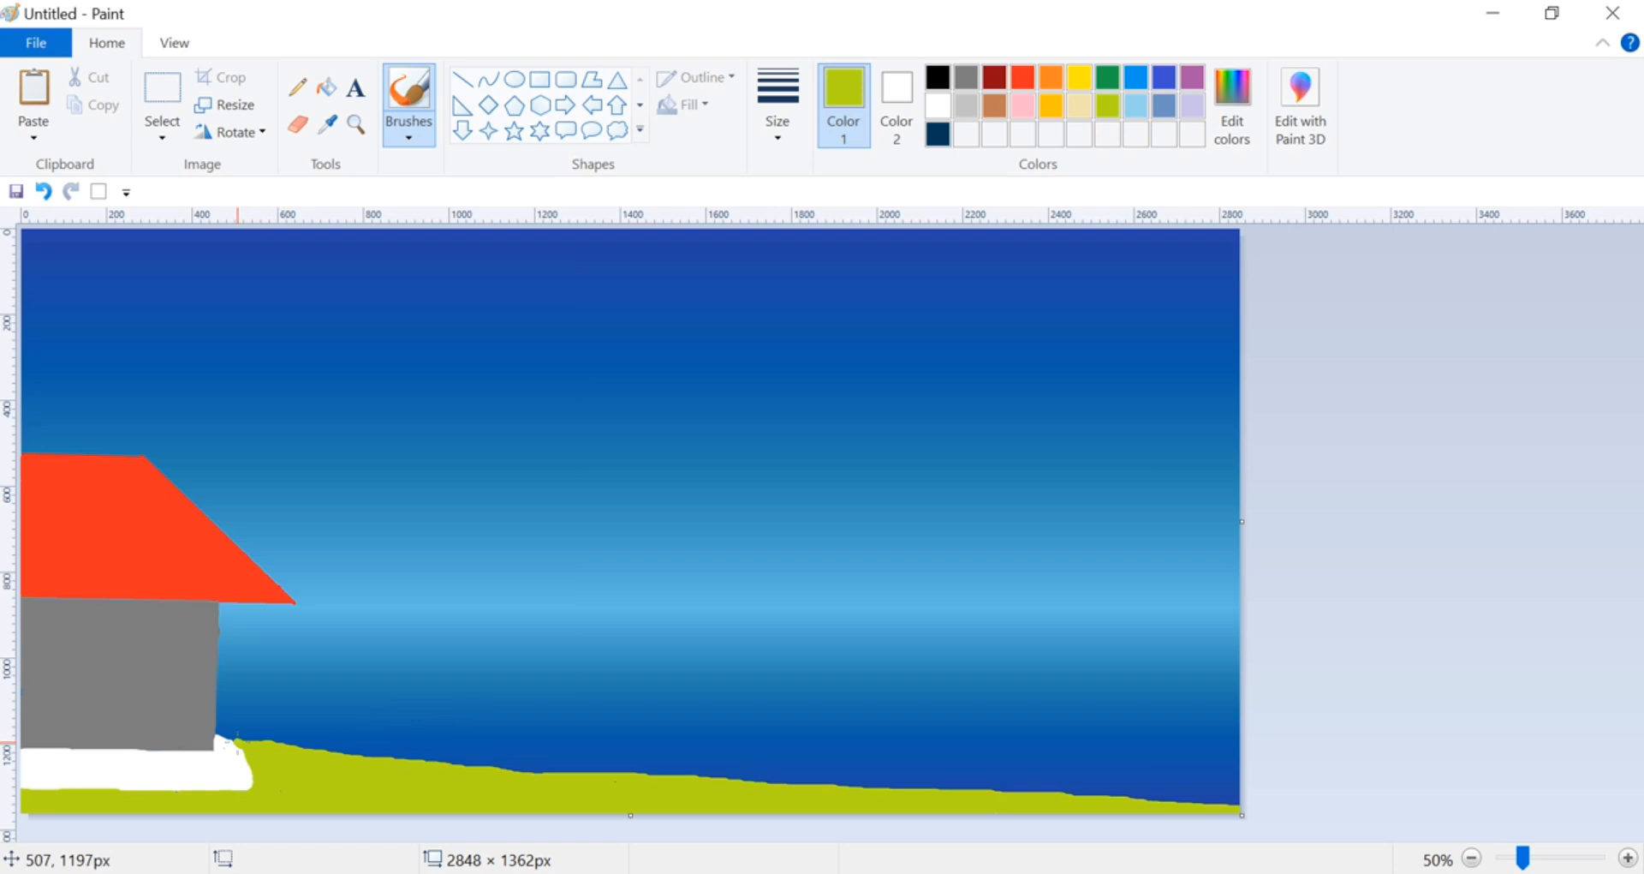
# Mix a darker green from the standard green and paint solid bushes with a wavy top along the canvas bottom in front of the house
pyautogui.click(1108, 77)
pyautogui.click(1232, 107)
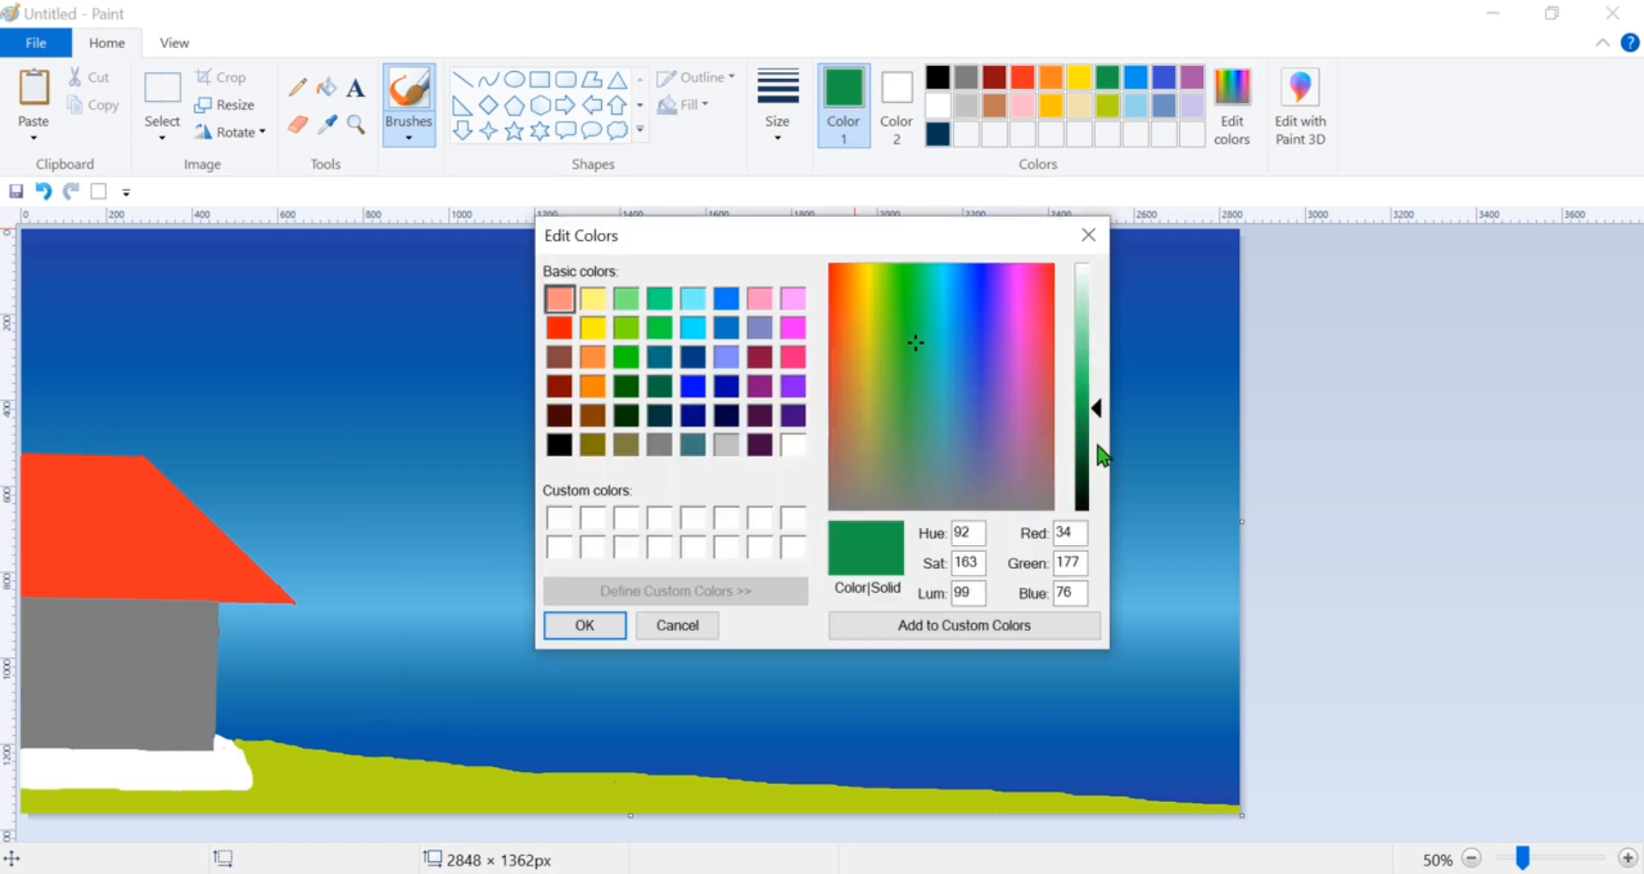
pyautogui.click(1090, 446)
pyautogui.click(577, 624)
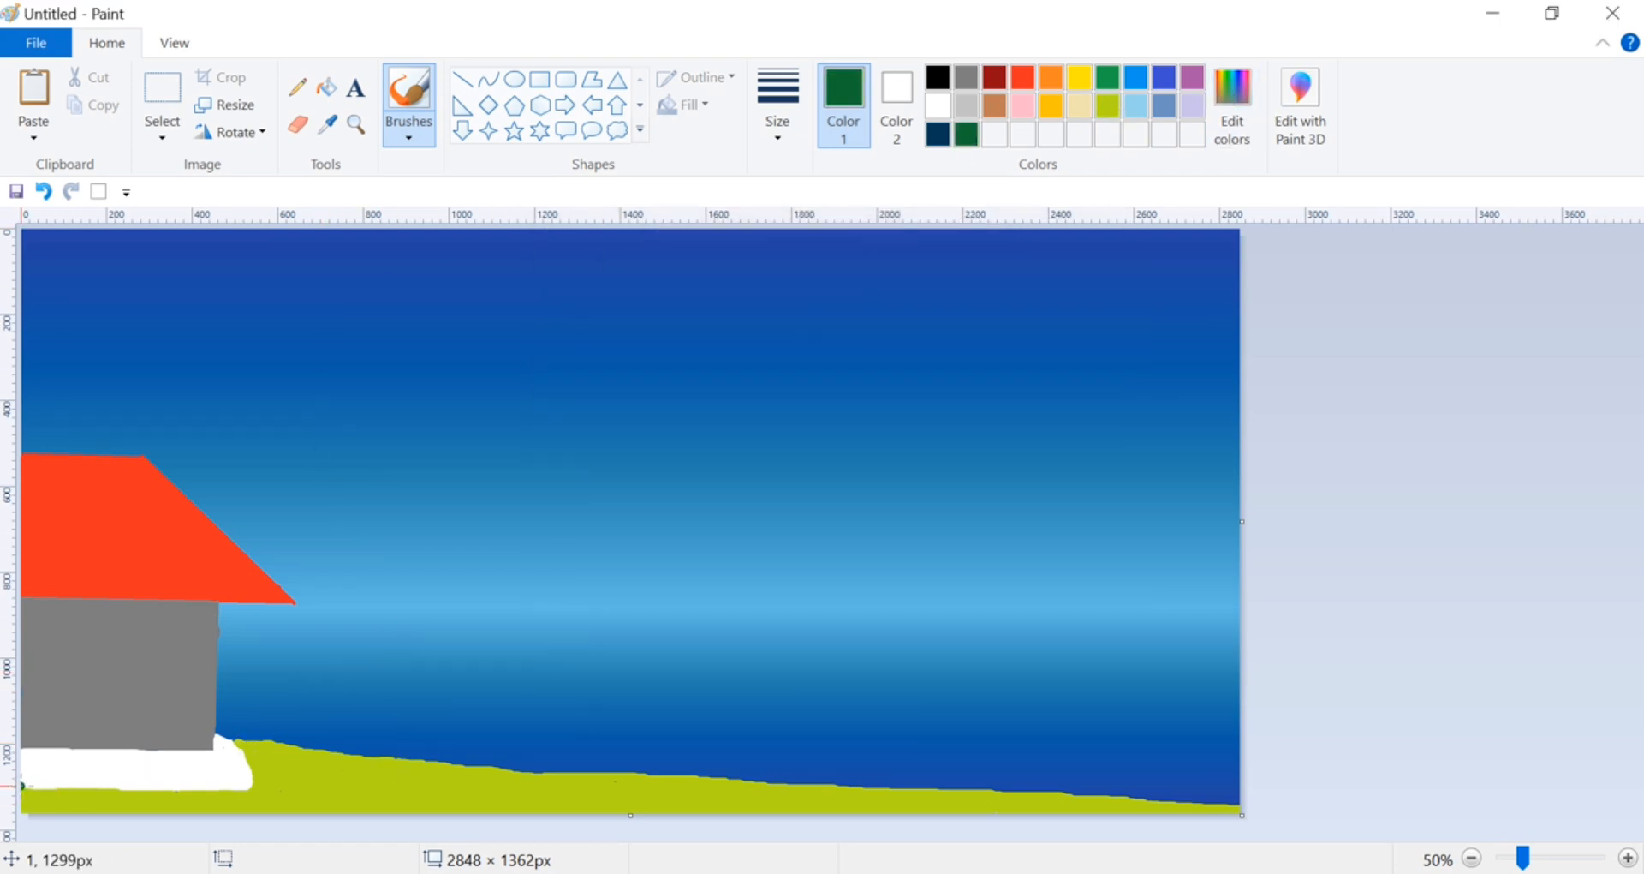
pyautogui.moveTo(45, 772)
pyautogui.mouseDown()
pyautogui.moveTo(174, 764)
pyautogui.moveTo(229, 790)
pyautogui.moveTo(342, 796)
pyautogui.moveTo(386, 810)
pyautogui.mouseUp()
pyautogui.moveTo(125, 803)
pyautogui.mouseDown()
pyautogui.moveTo(171, 803)
pyautogui.moveTo(99, 792)
pyautogui.moveTo(125, 783)
pyautogui.moveTo(46, 789)
pyautogui.moveTo(320, 810)
pyautogui.mouseUp()
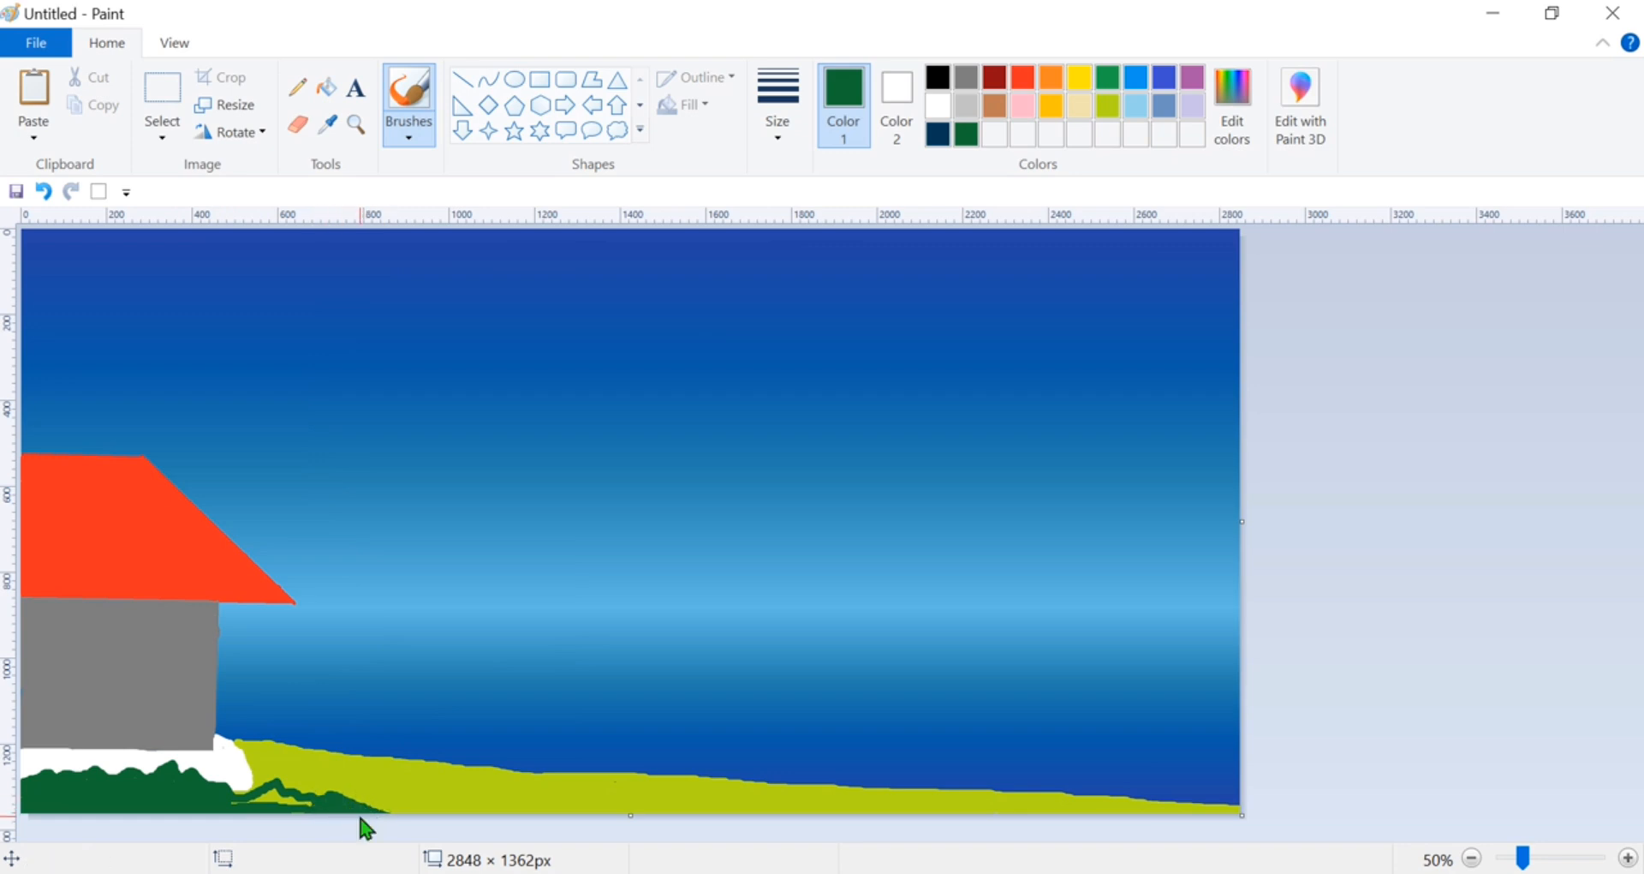
pyautogui.moveTo(232, 801); pyautogui.dragTo(272, 790)
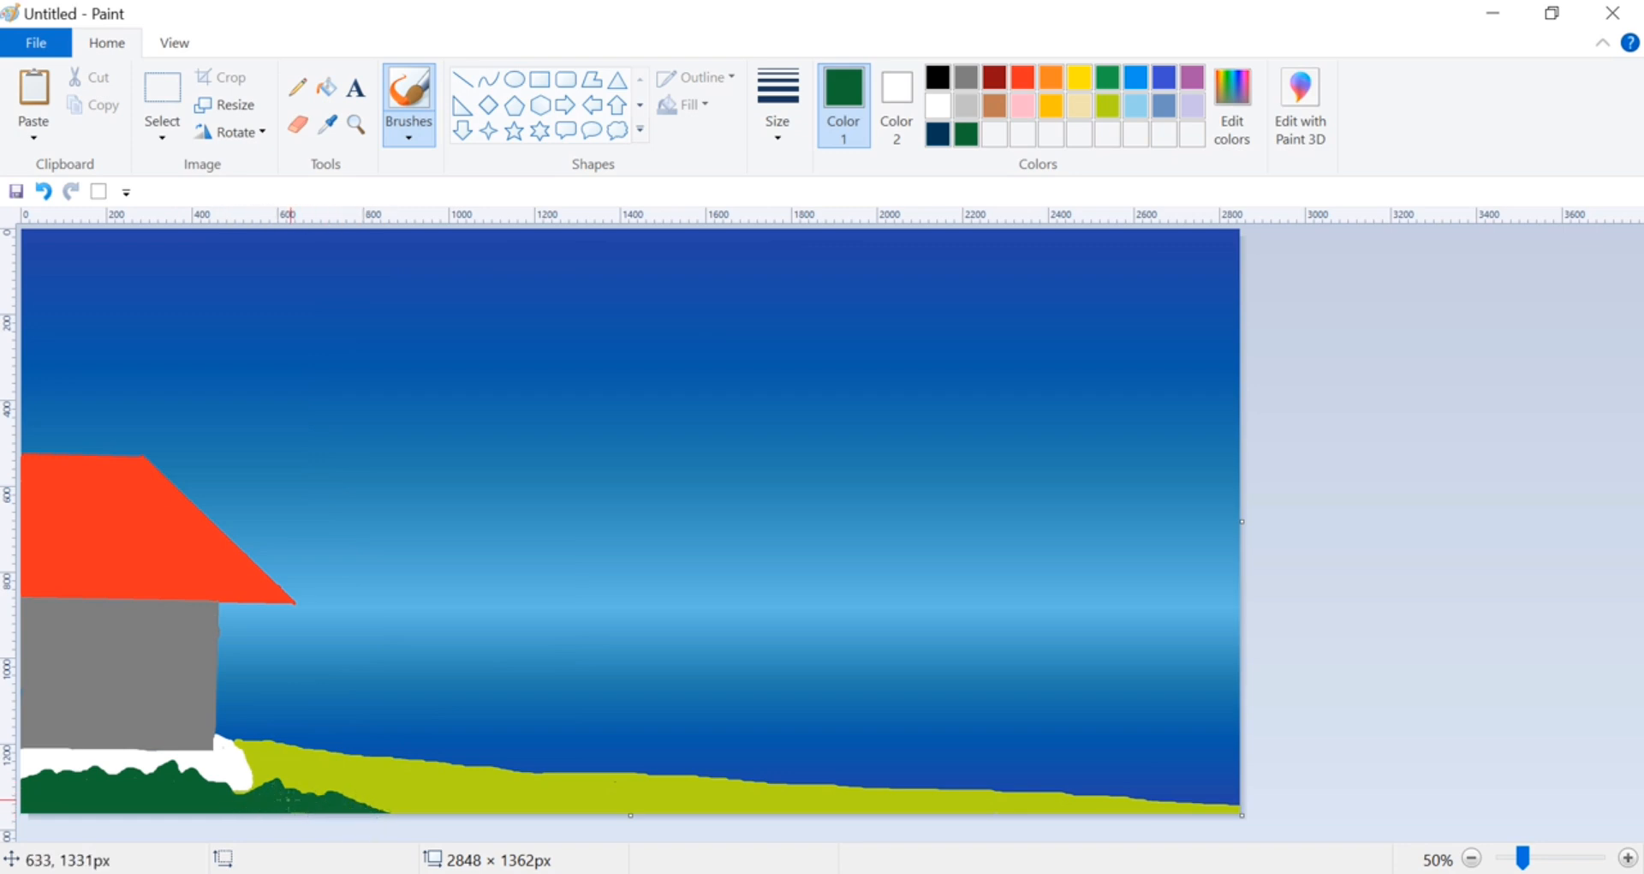
# Paint a light-brown forked tree trunk rising from behind the roof ridge with a textured brush
pyautogui.click(995, 107)
pyautogui.click(409, 128)
pyautogui.click(427, 228)
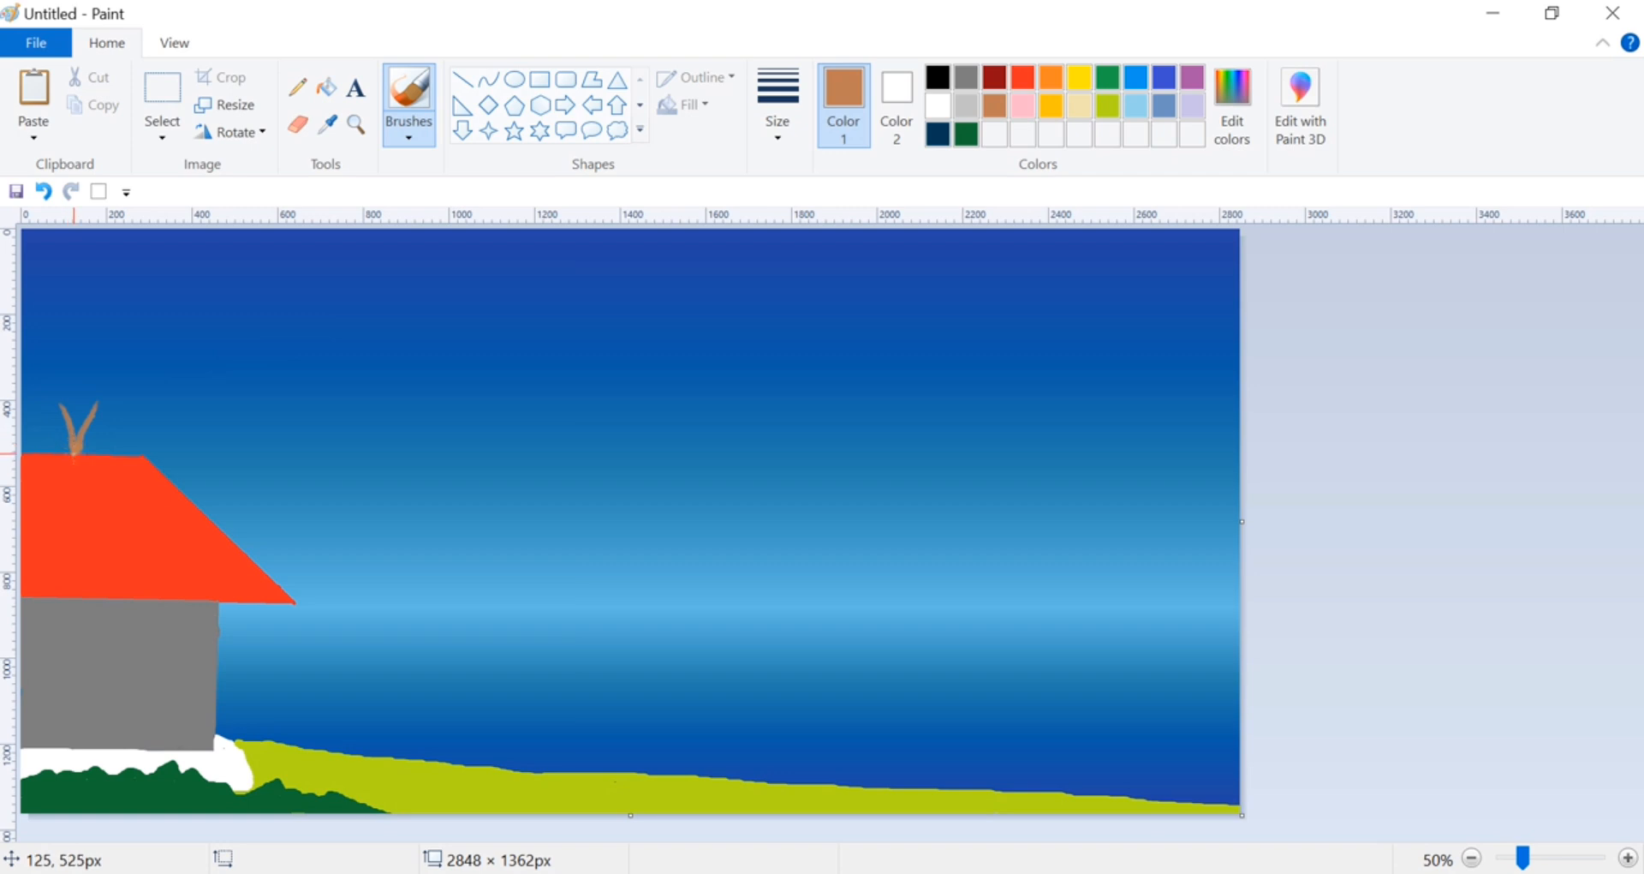
pyautogui.click(56, 394)
pyautogui.moveTo(103, 383)
pyautogui.mouseDown()
pyautogui.moveTo(76, 436)
pyautogui.moveTo(101, 388)
pyautogui.moveTo(86, 420)
pyautogui.moveTo(54, 397)
pyautogui.moveTo(66, 449)
pyautogui.mouseUp()
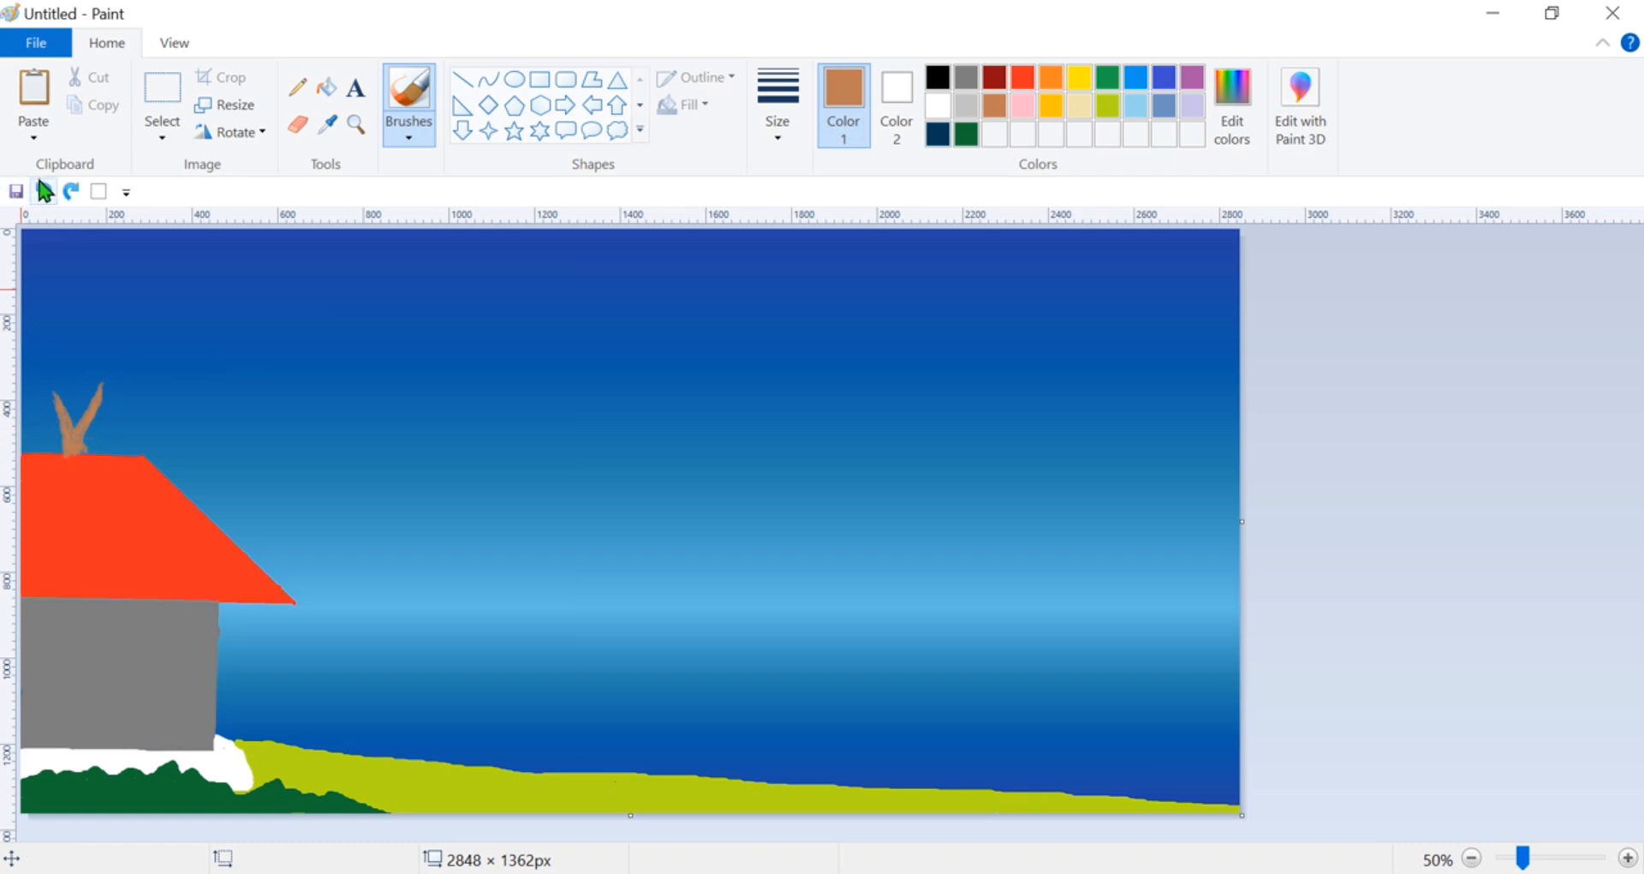
# Spray a rounded leafy crown above the forked trunk with the airbrush, using dark green and then standard green
pyautogui.click(409, 137)
pyautogui.click(566, 180)
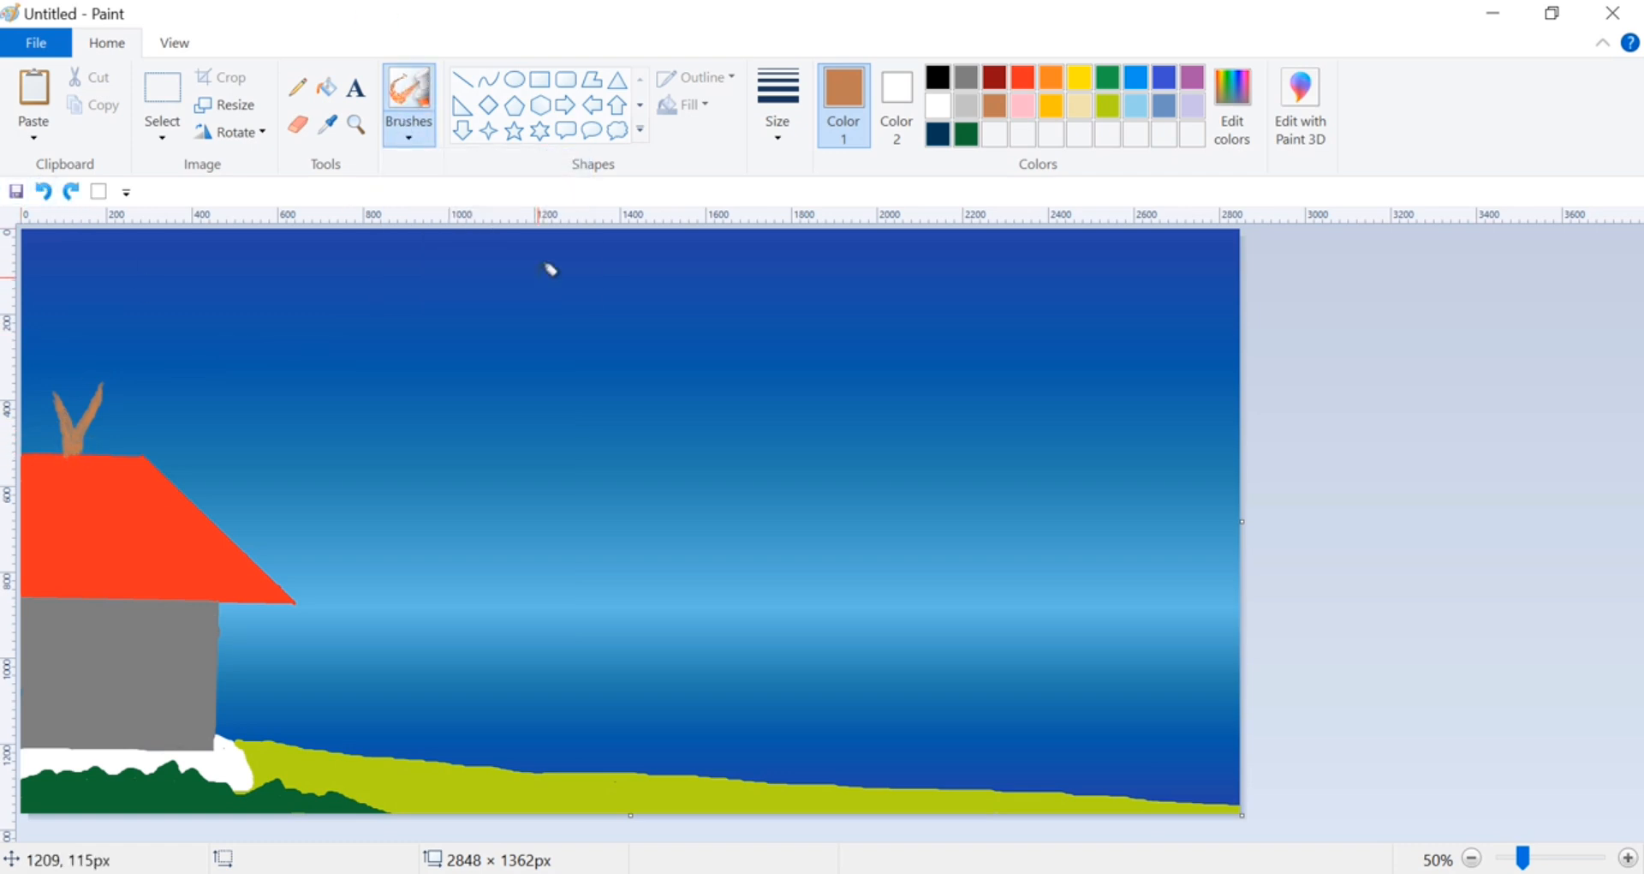
pyautogui.click(966, 134)
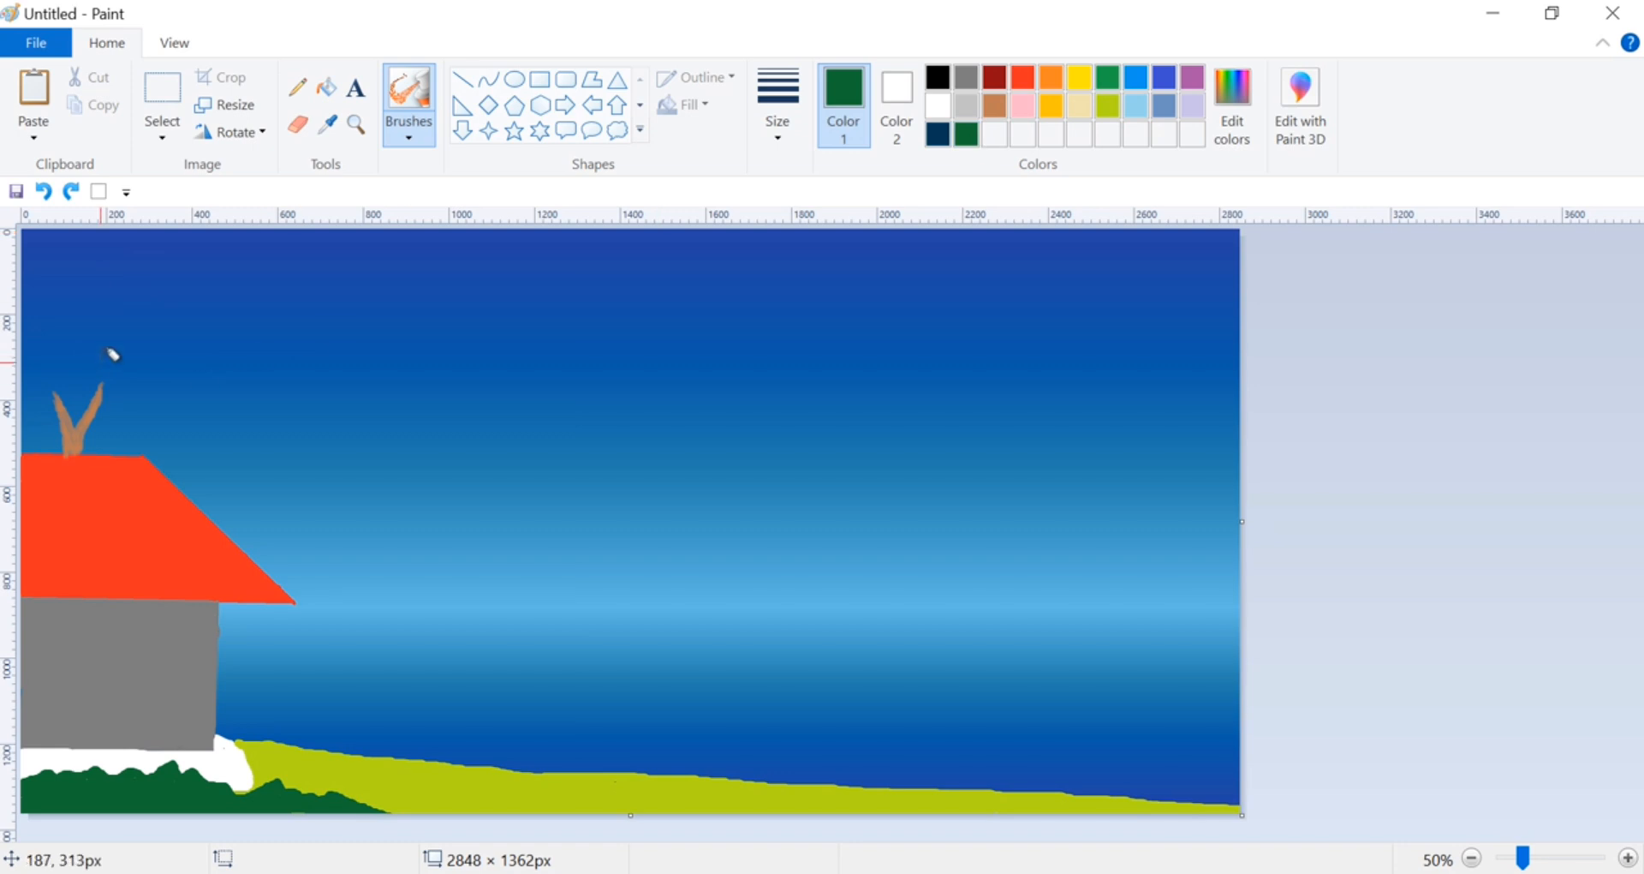
pyautogui.moveTo(33, 385)
pyautogui.mouseDown()
pyautogui.moveTo(68, 381)
pyautogui.moveTo(33, 381)
pyautogui.moveTo(80, 352)
pyautogui.moveTo(36, 379)
pyautogui.moveTo(56, 313)
pyautogui.moveTo(64, 384)
pyautogui.moveTo(38, 398)
pyautogui.moveTo(126, 382)
pyautogui.moveTo(86, 372)
pyautogui.moveTo(176, 398)
pyautogui.moveTo(105, 367)
pyautogui.moveTo(163, 362)
pyautogui.moveTo(120, 346)
pyautogui.moveTo(154, 317)
pyautogui.moveTo(81, 287)
pyautogui.mouseUp()
pyautogui.click(1109, 77)
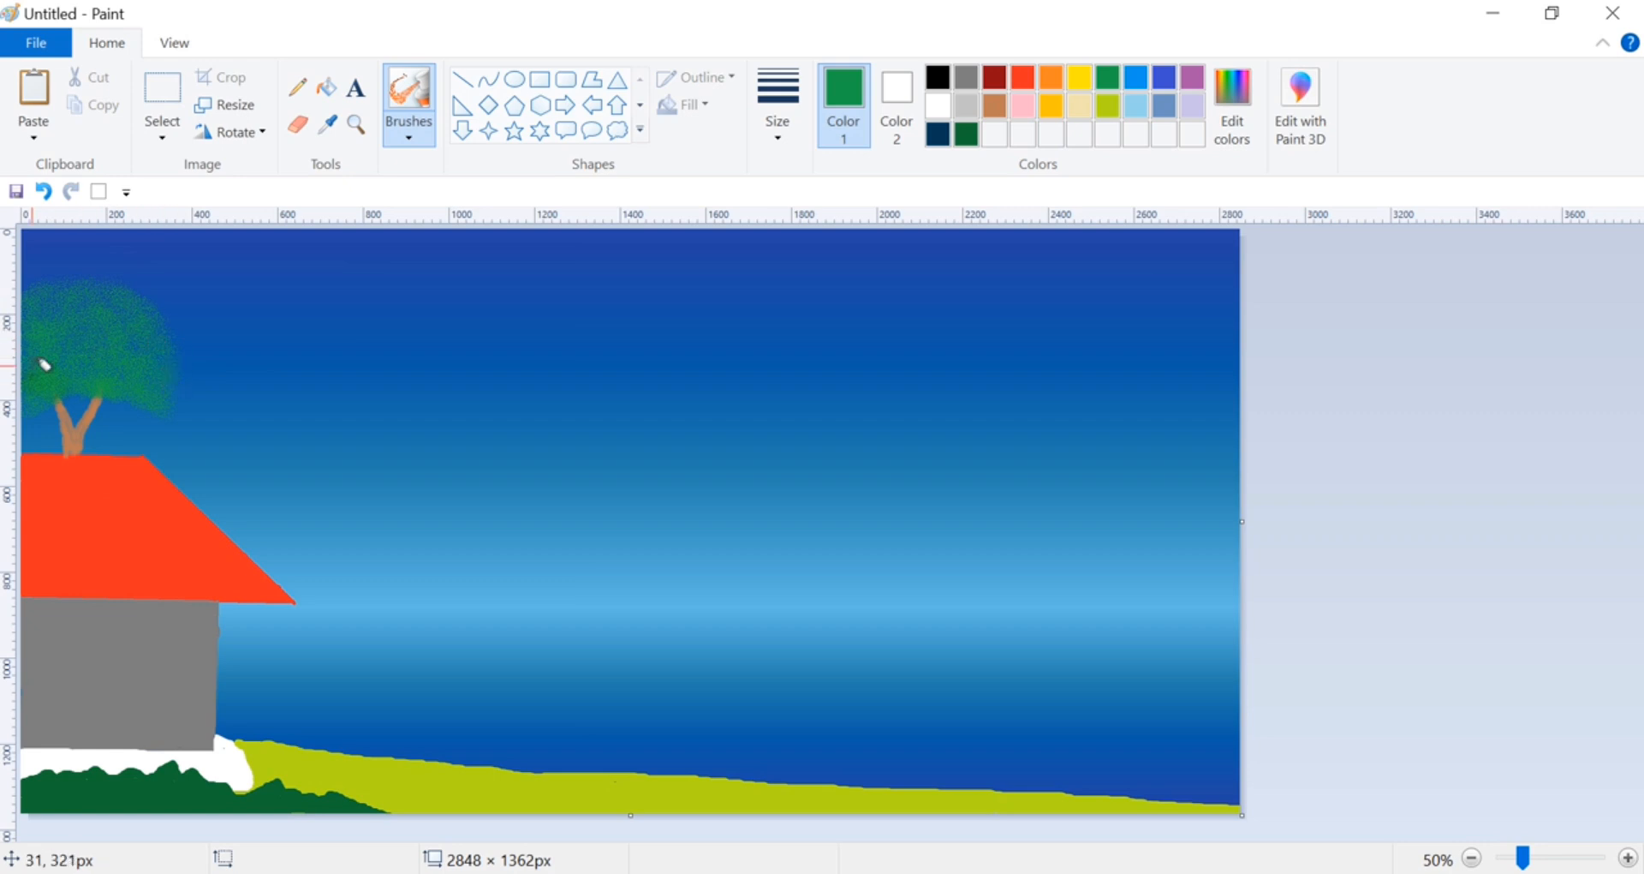
# Mix a near-black green and spray shadow patches inside the tree's crown
pyautogui.click(1232, 94)
pyautogui.click(1083, 479)
pyautogui.click(585, 624)
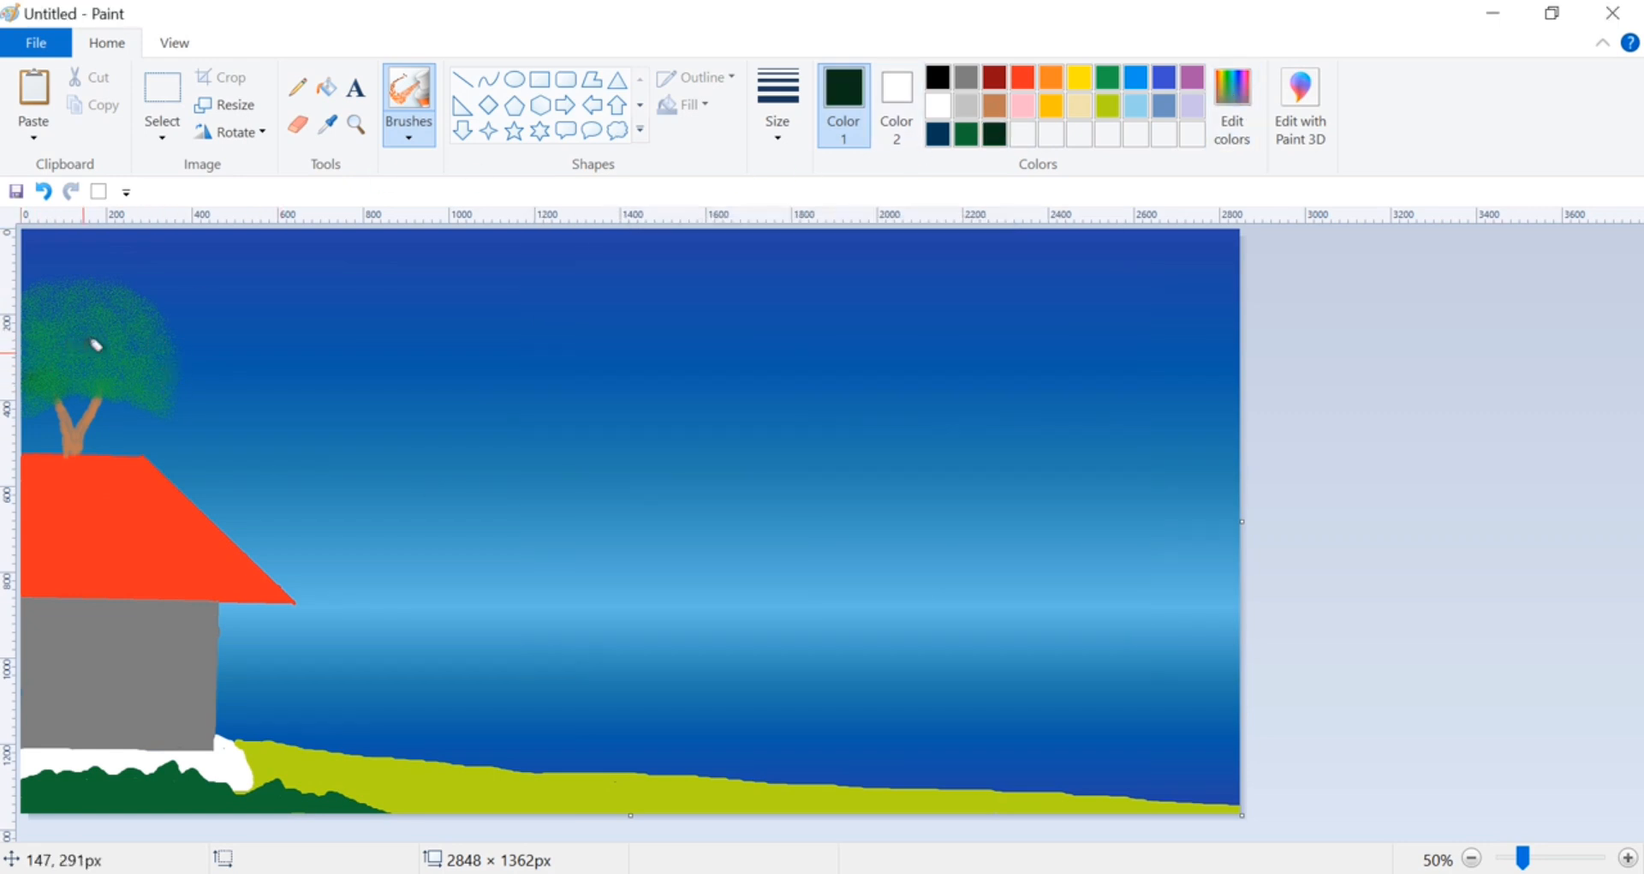
pyautogui.moveTo(81, 374)
pyautogui.mouseDown()
pyautogui.moveTo(150, 389)
pyautogui.moveTo(129, 325)
pyautogui.moveTo(102, 306)
pyautogui.moveTo(101, 335)
pyautogui.moveTo(52, 317)
pyautogui.moveTo(112, 329)
pyautogui.moveTo(132, 361)
pyautogui.moveTo(51, 330)
pyautogui.moveTo(168, 340)
pyautogui.moveTo(144, 304)
pyautogui.moveTo(107, 370)
pyautogui.mouseUp()
# Try painting thin light-brown branches inside the tree's crown, and undo them
pyautogui.click(408, 129)
pyautogui.click(408, 172)
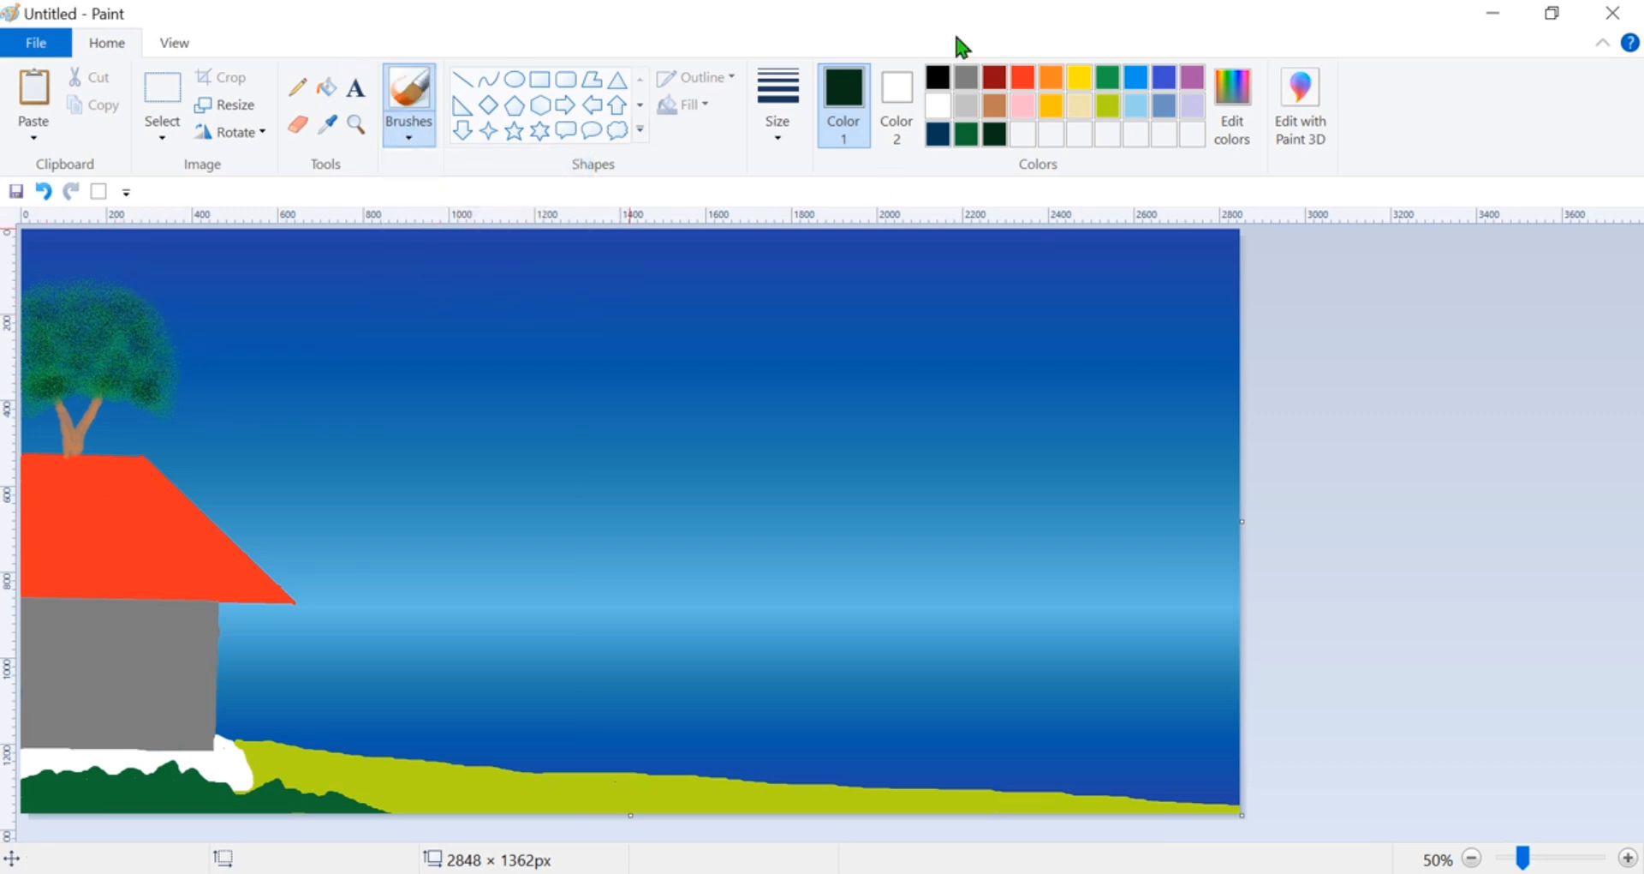
pyautogui.click(995, 106)
pyautogui.moveTo(47, 354)
pyautogui.mouseDown()
pyautogui.moveTo(55, 397)
pyautogui.moveTo(69, 379)
pyautogui.mouseUp()
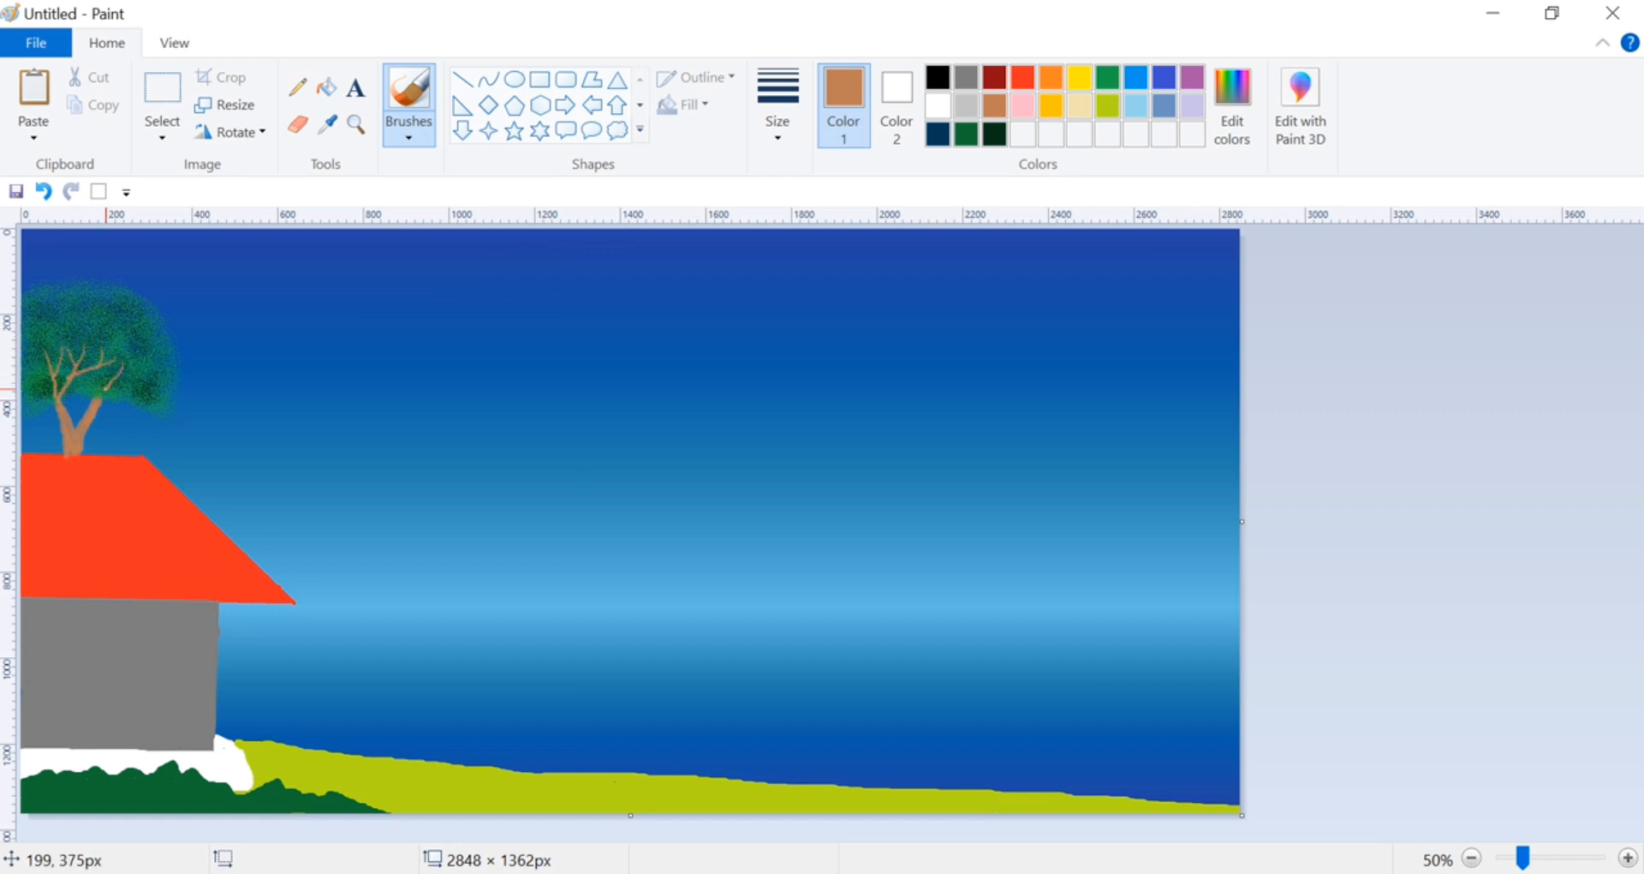
pyautogui.click(42, 191)
pyautogui.click(43, 191)
pyautogui.click(43, 191)
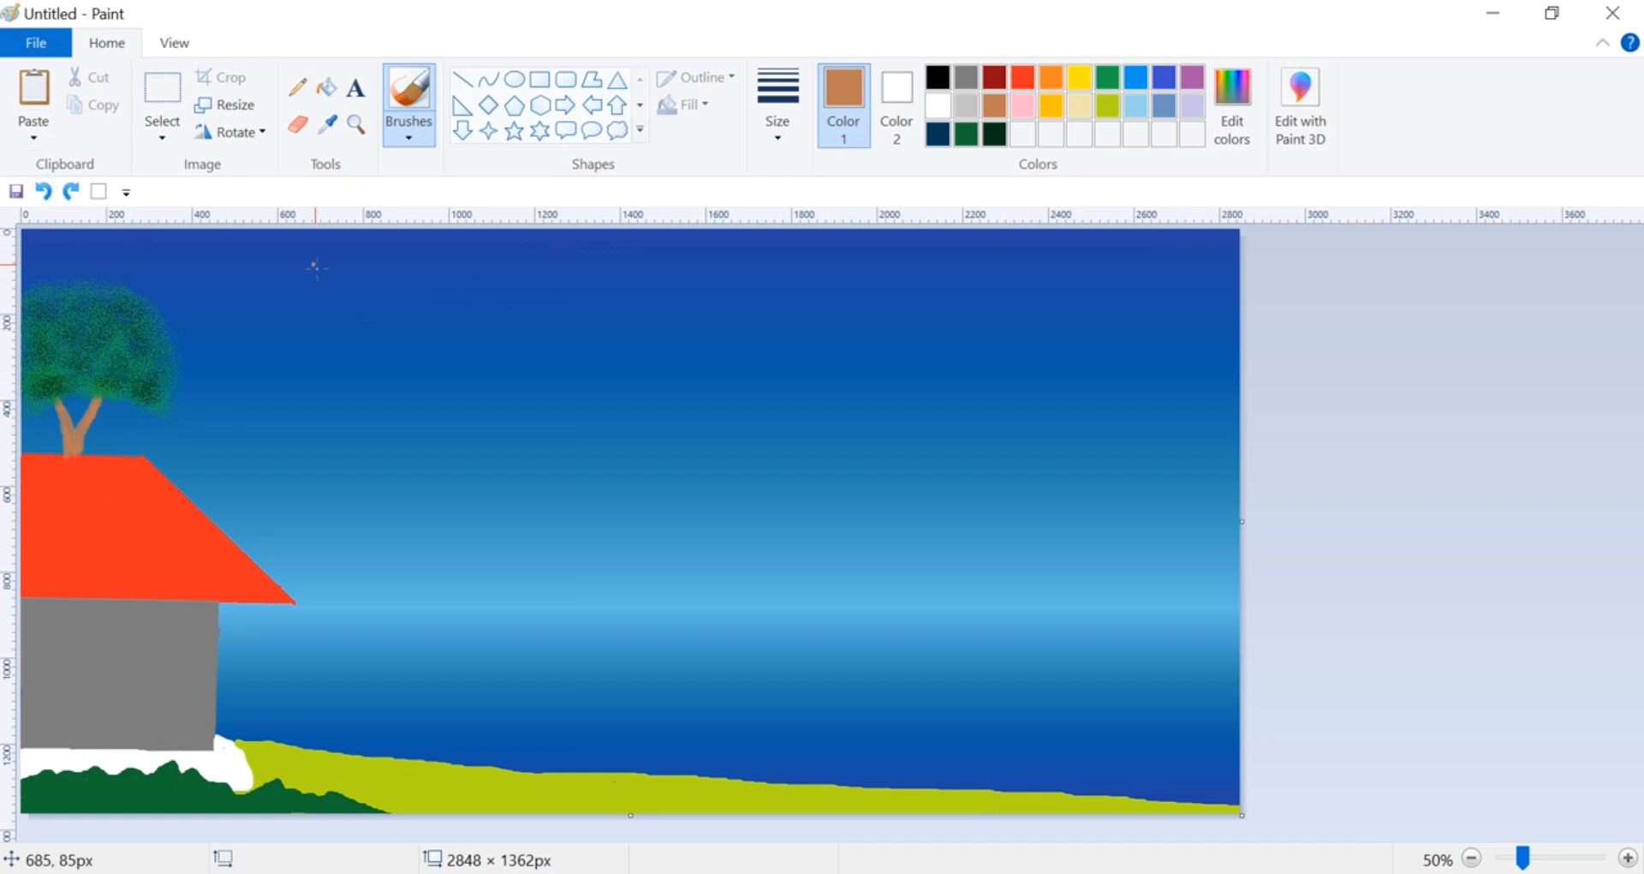
# Add bright green to the palette and airbrush highlights over the tree's crown and along its outer edge
pyautogui.click(1229, 94)
pyautogui.click(629, 358)
pyautogui.click(585, 624)
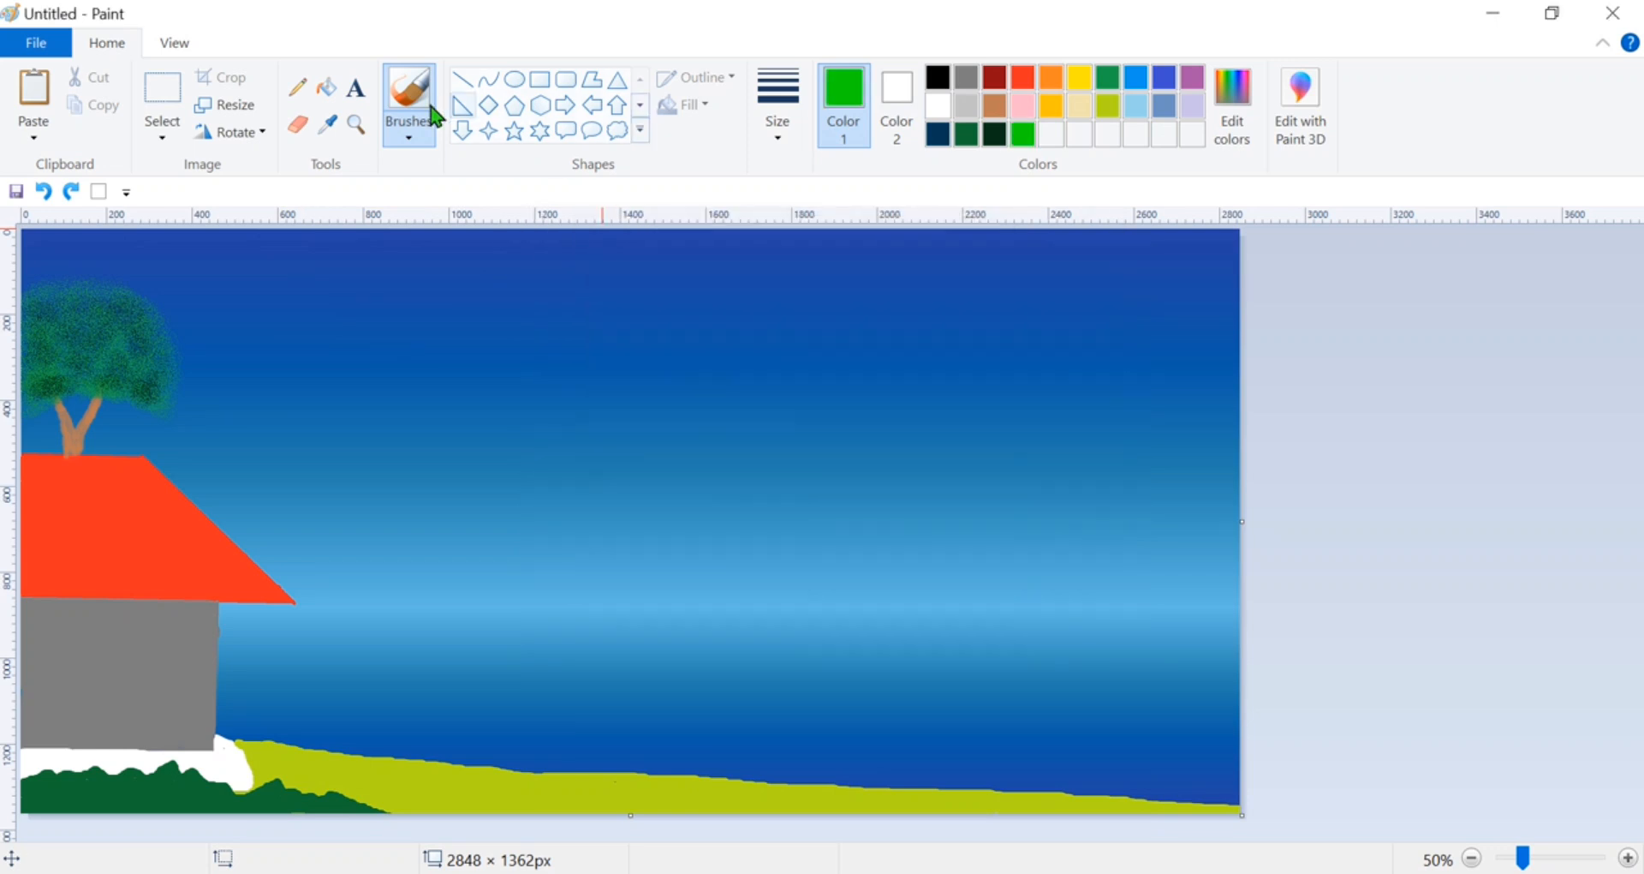
pyautogui.click(413, 131)
pyautogui.click(569, 174)
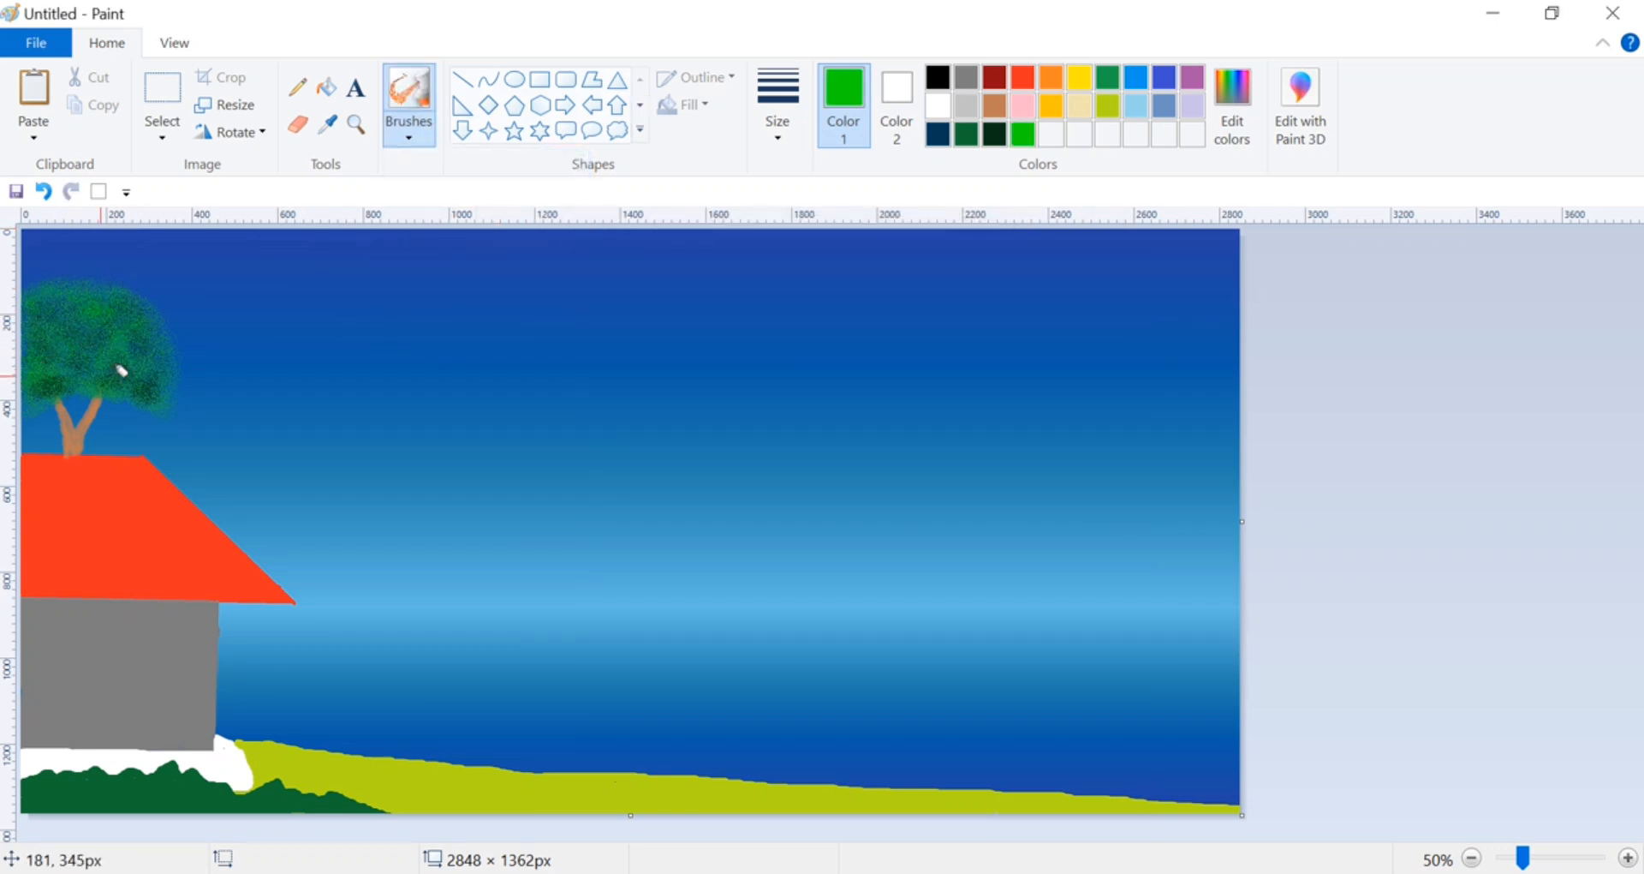
pyautogui.moveTo(174, 318)
pyautogui.mouseDown()
pyautogui.moveTo(101, 262)
pyautogui.moveTo(185, 368)
pyautogui.moveTo(139, 268)
pyautogui.moveTo(65, 264)
pyautogui.mouseUp()
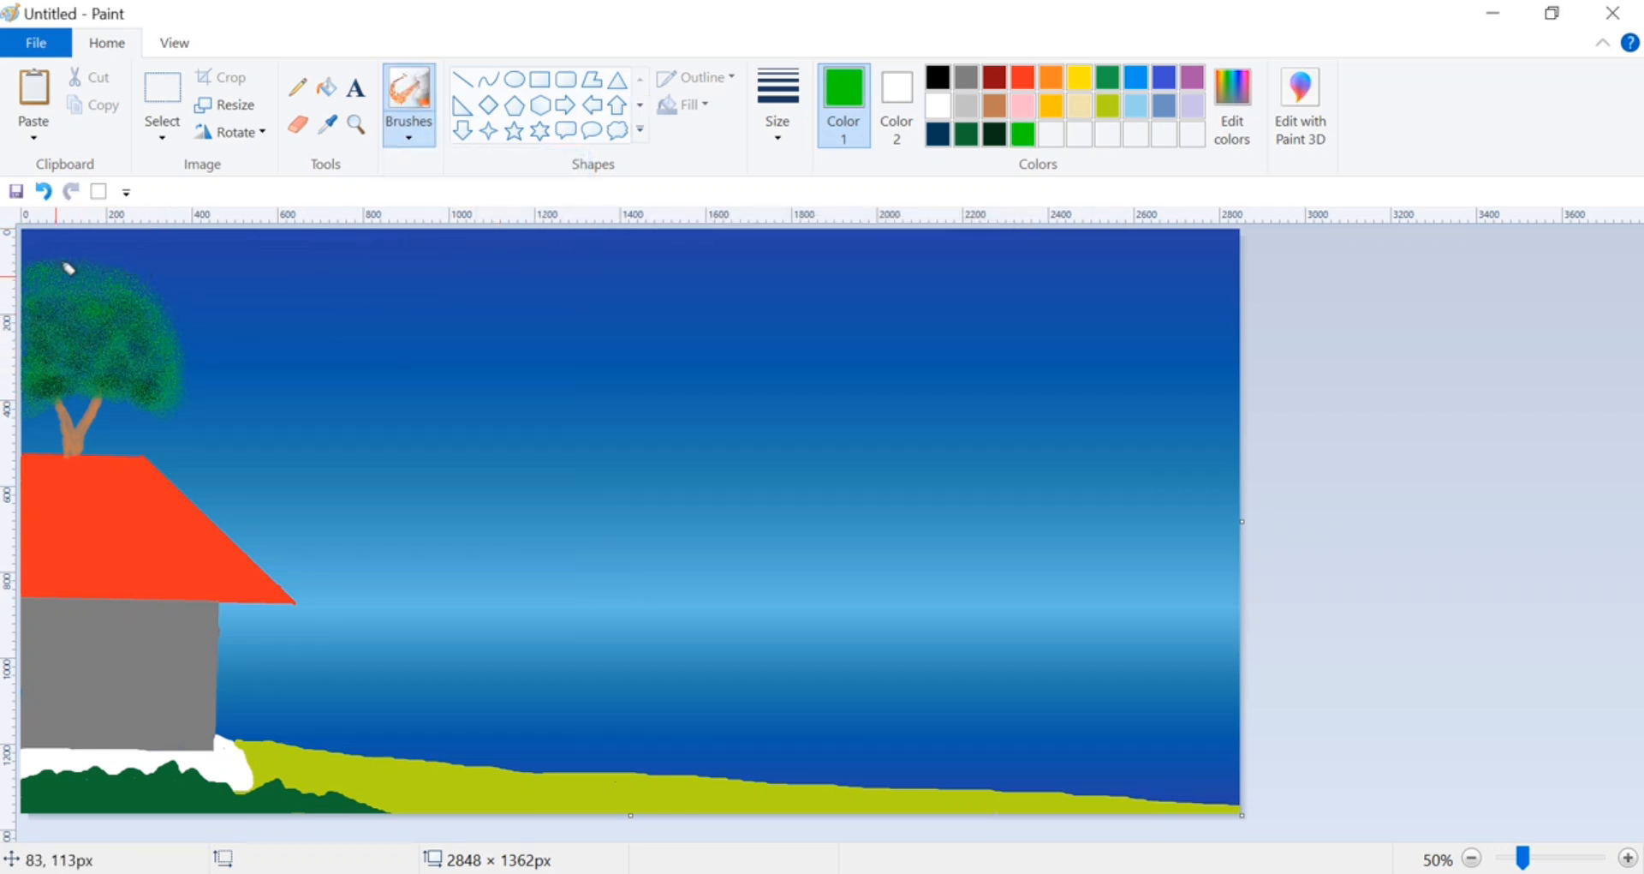
# Draw a thick near-black green line from the house wall past the canvas's far edge, nudged up to just below the roof's level
pyautogui.click(994, 135)
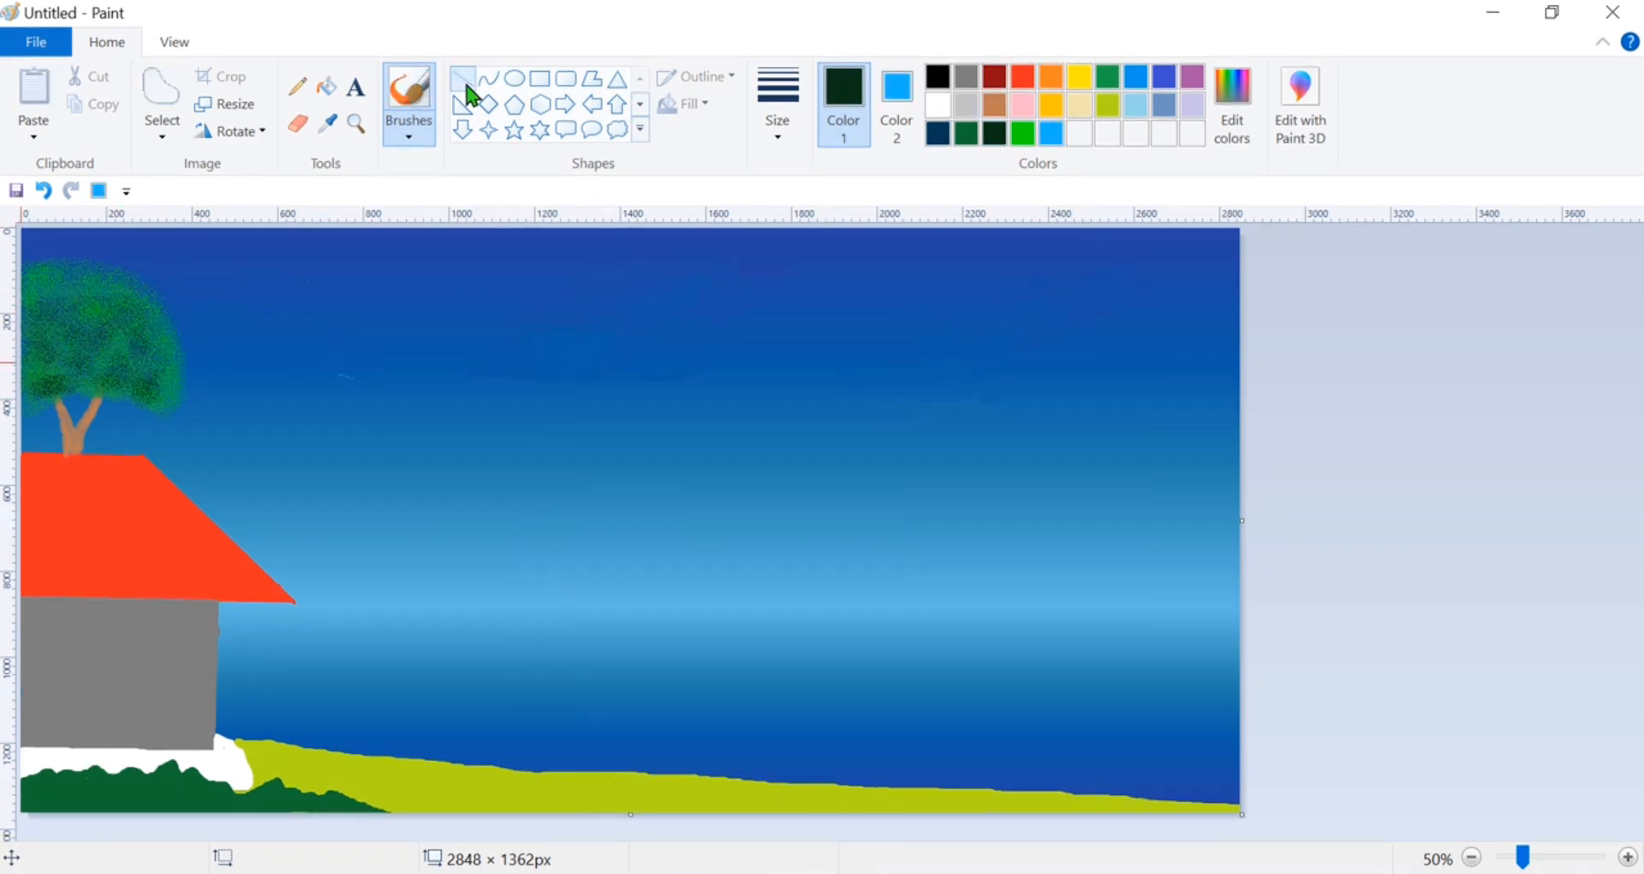
pyautogui.click(464, 83)
pyautogui.moveTo(221, 634)
pyautogui.mouseDown()
pyautogui.moveTo(1573, 633)
pyautogui.moveTo(1578, 649)
pyautogui.mouseUp()
pyautogui.press('Up')
pyautogui.press('Up')
pyautogui.press('Up')
pyautogui.press('Up')
pyautogui.press('Up')
pyautogui.press('Up')
pyautogui.press('Up')
pyautogui.press('Up')
pyautogui.press('Up')
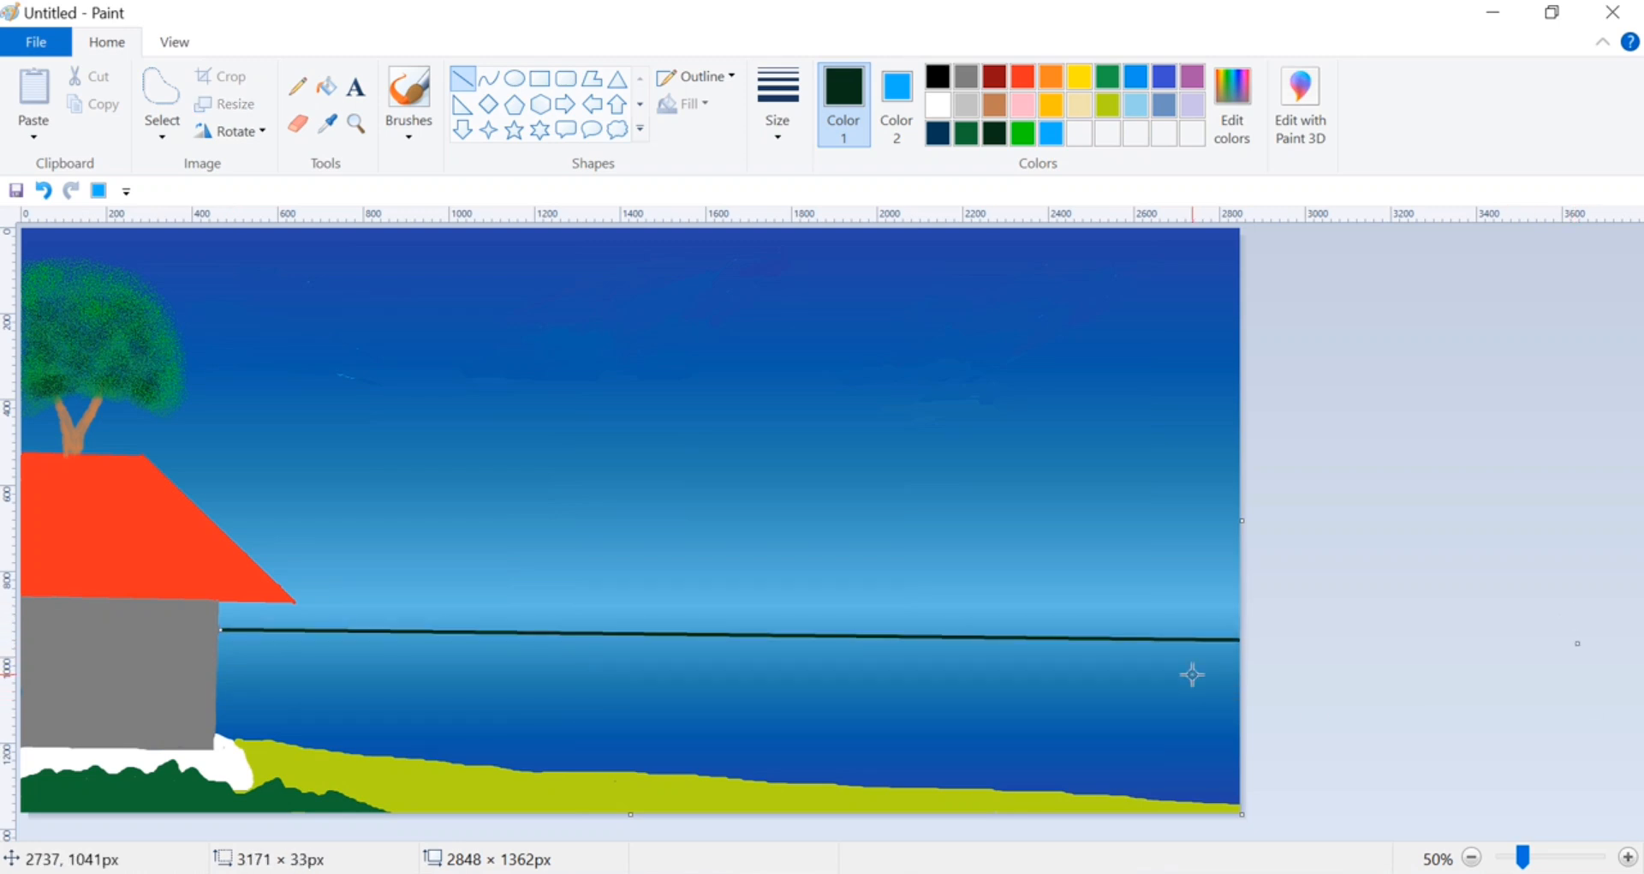
pyautogui.press('Up')
pyautogui.press('Up')
pyautogui.press('Up')
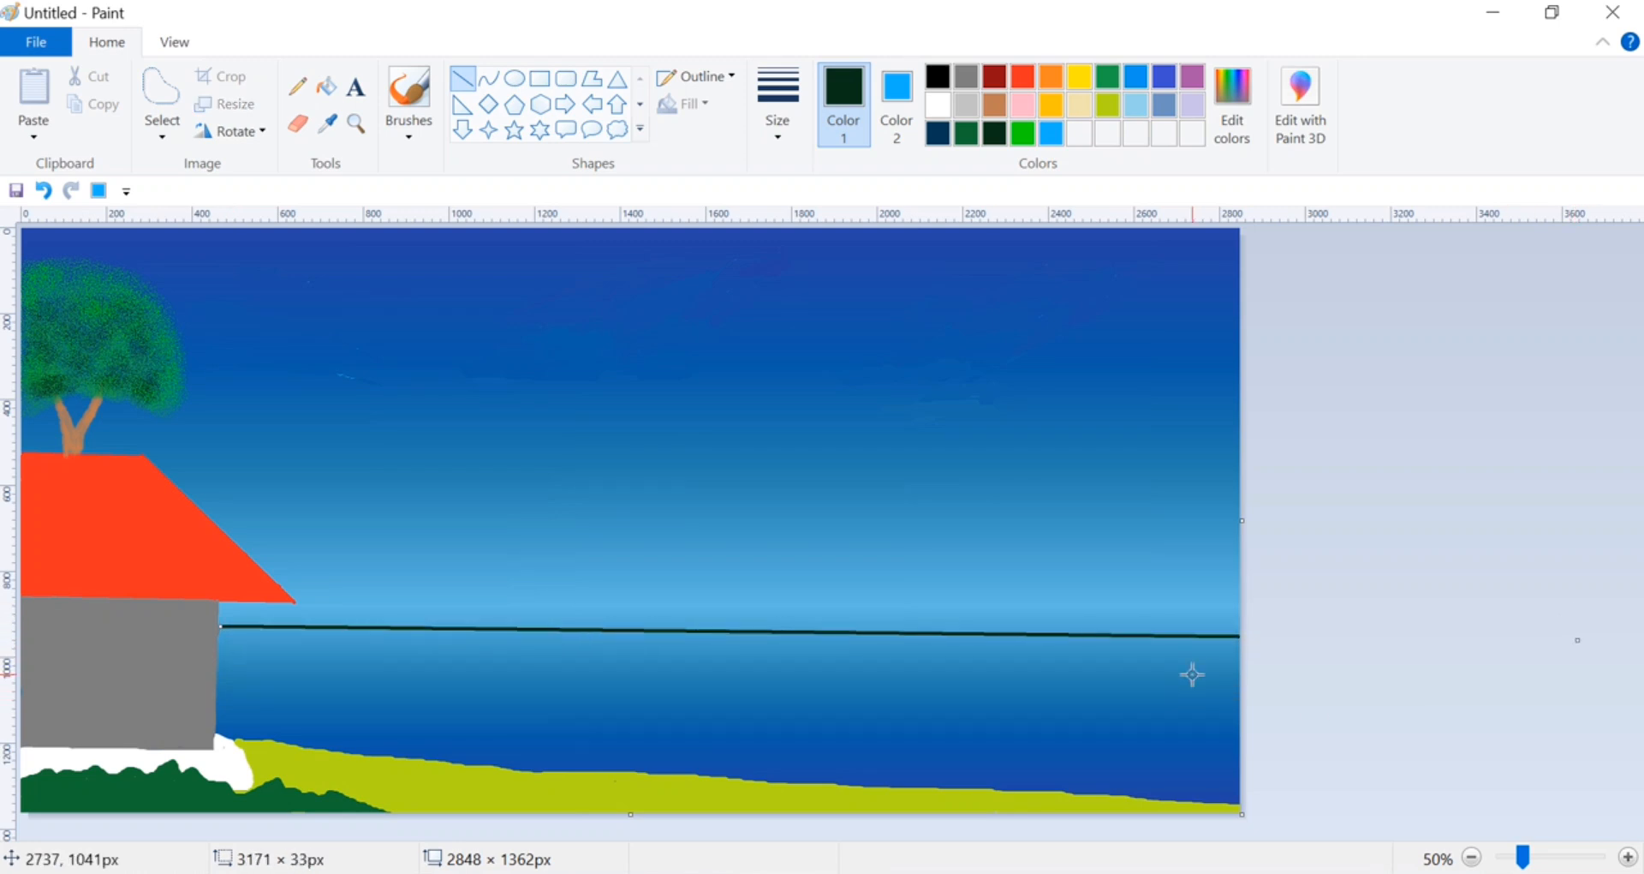
pyautogui.click(1264, 559)
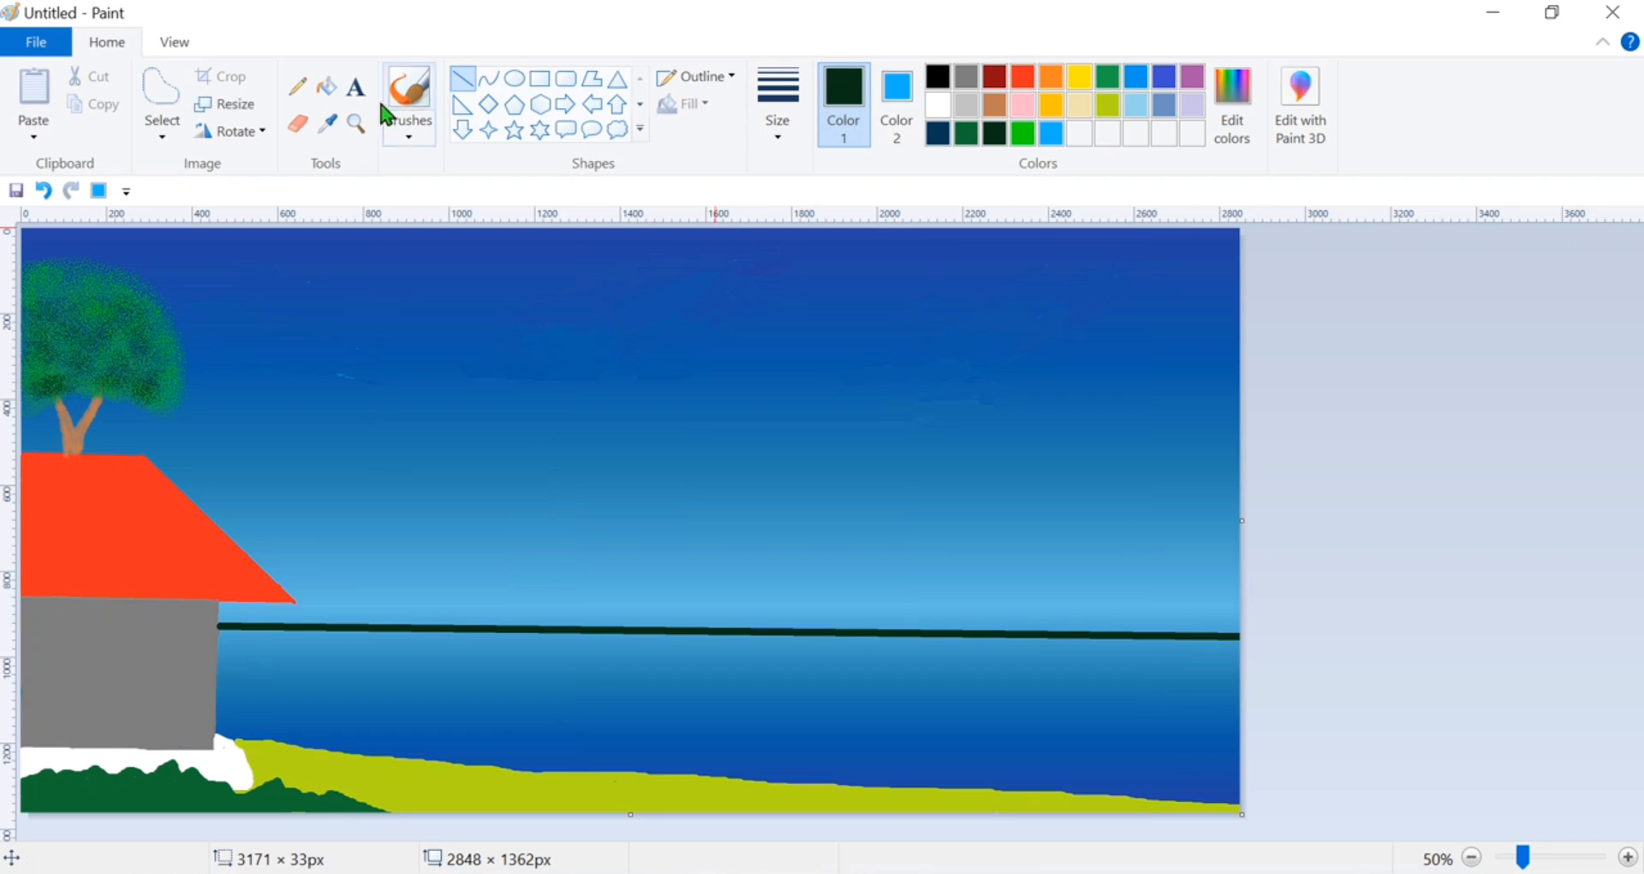
# Outline a far riverbank widening away from the house below the dark line and paint it solid near-black green with the brush
pyautogui.click(408, 101)
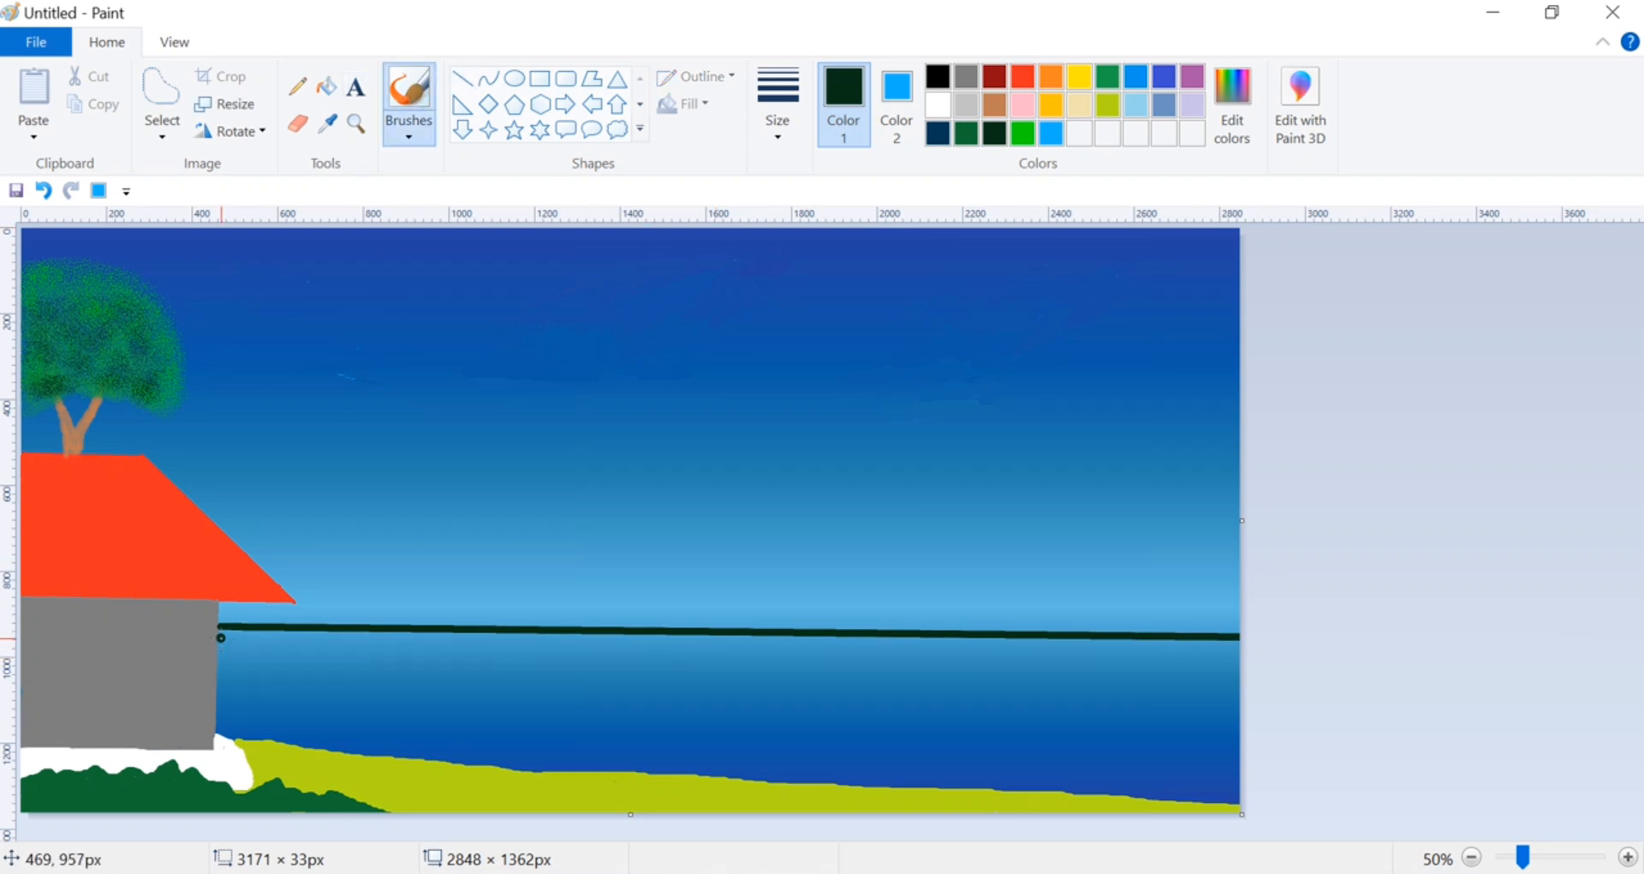
pyautogui.moveTo(221, 629); pyautogui.dragTo(1254, 737)
pyautogui.moveTo(351, 634)
pyautogui.mouseDown()
pyautogui.moveTo(791, 664)
pyautogui.moveTo(1040, 651)
pyautogui.moveTo(654, 635)
pyautogui.moveTo(748, 641)
pyautogui.mouseUp()
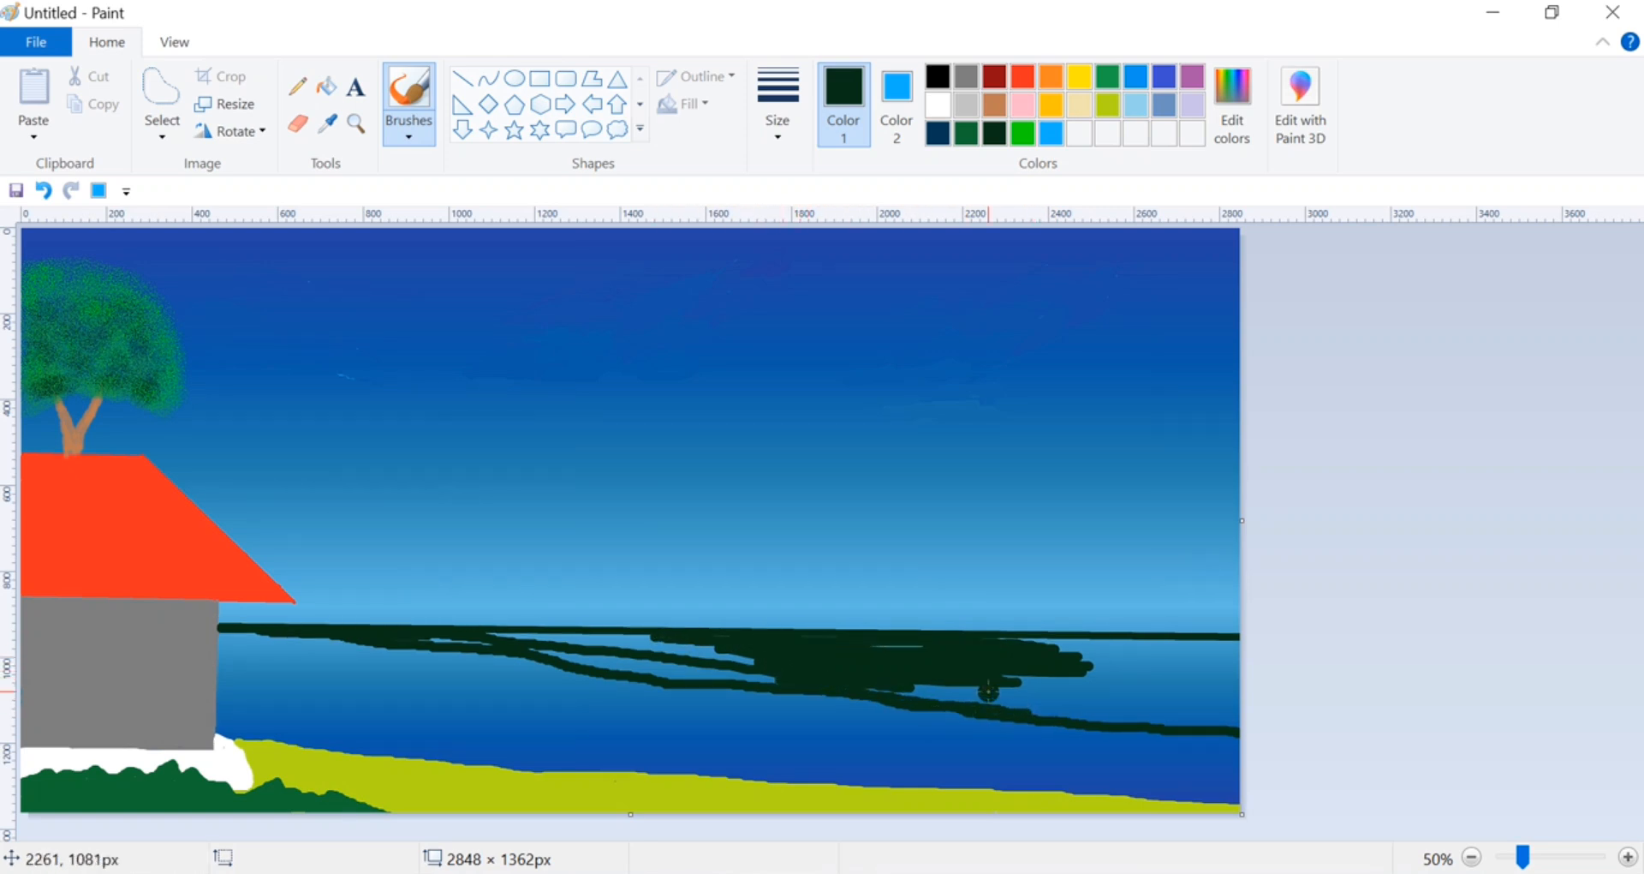
pyautogui.moveTo(839, 646)
pyautogui.mouseDown()
pyautogui.moveTo(394, 637)
pyautogui.moveTo(856, 678)
pyautogui.moveTo(850, 650)
pyautogui.moveTo(1260, 680)
pyautogui.moveTo(976, 647)
pyautogui.moveTo(1244, 647)
pyautogui.mouseUp()
pyautogui.moveTo(882, 687)
pyautogui.mouseDown()
pyautogui.moveTo(1264, 726)
pyautogui.moveTo(1138, 695)
pyautogui.moveTo(1181, 688)
pyautogui.mouseUp()
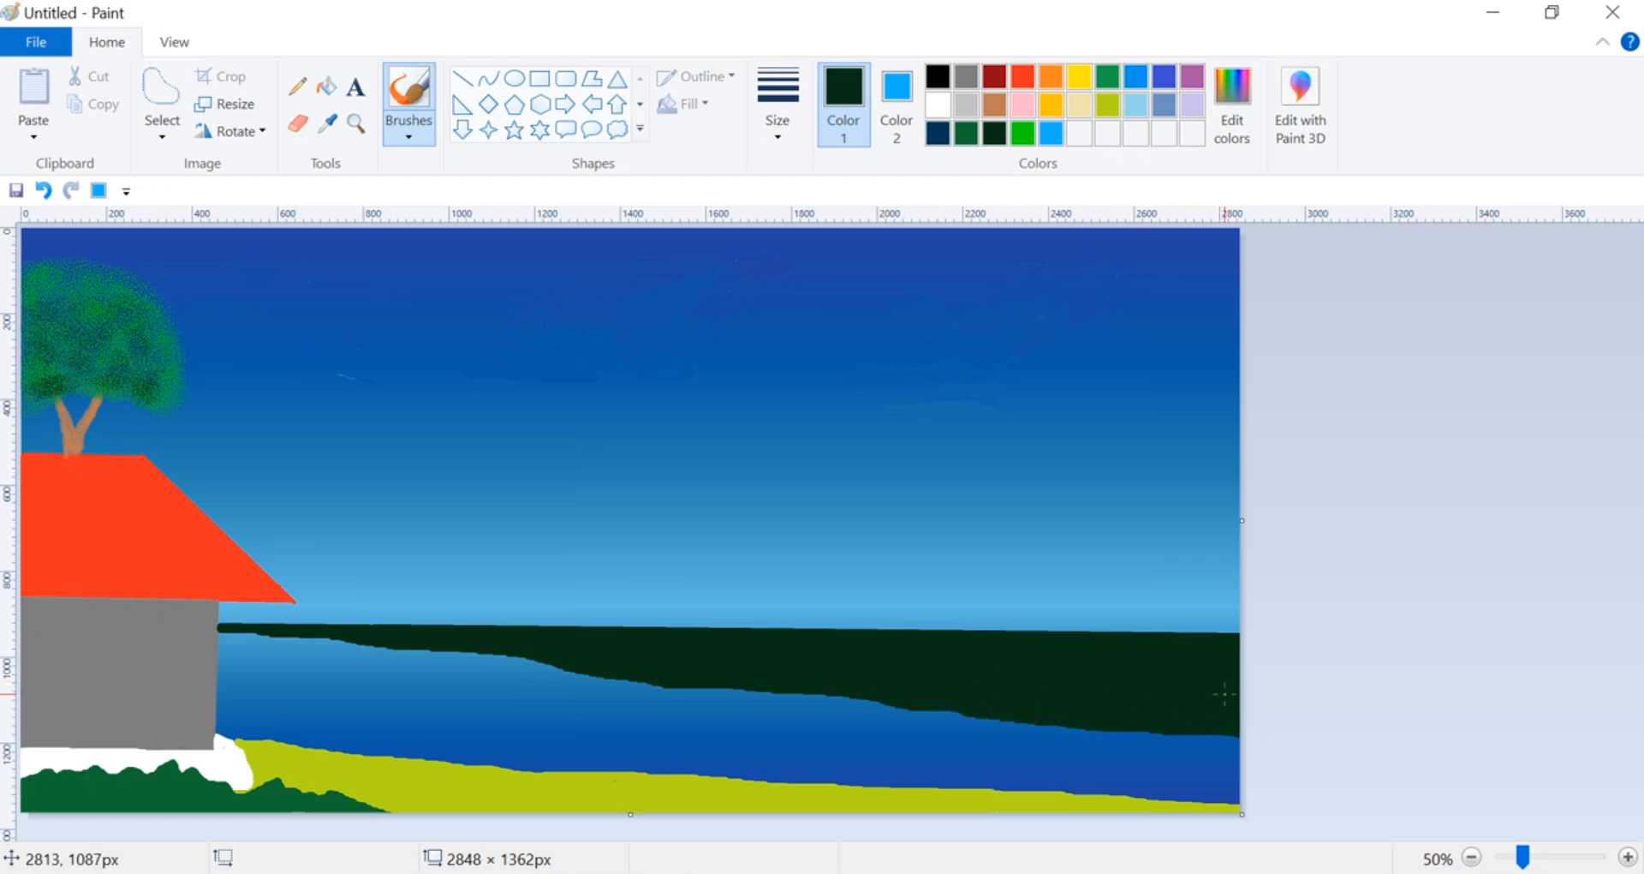
# Try edging the far riverbank with light-brown strokes, and undo them
pyautogui.click(994, 105)
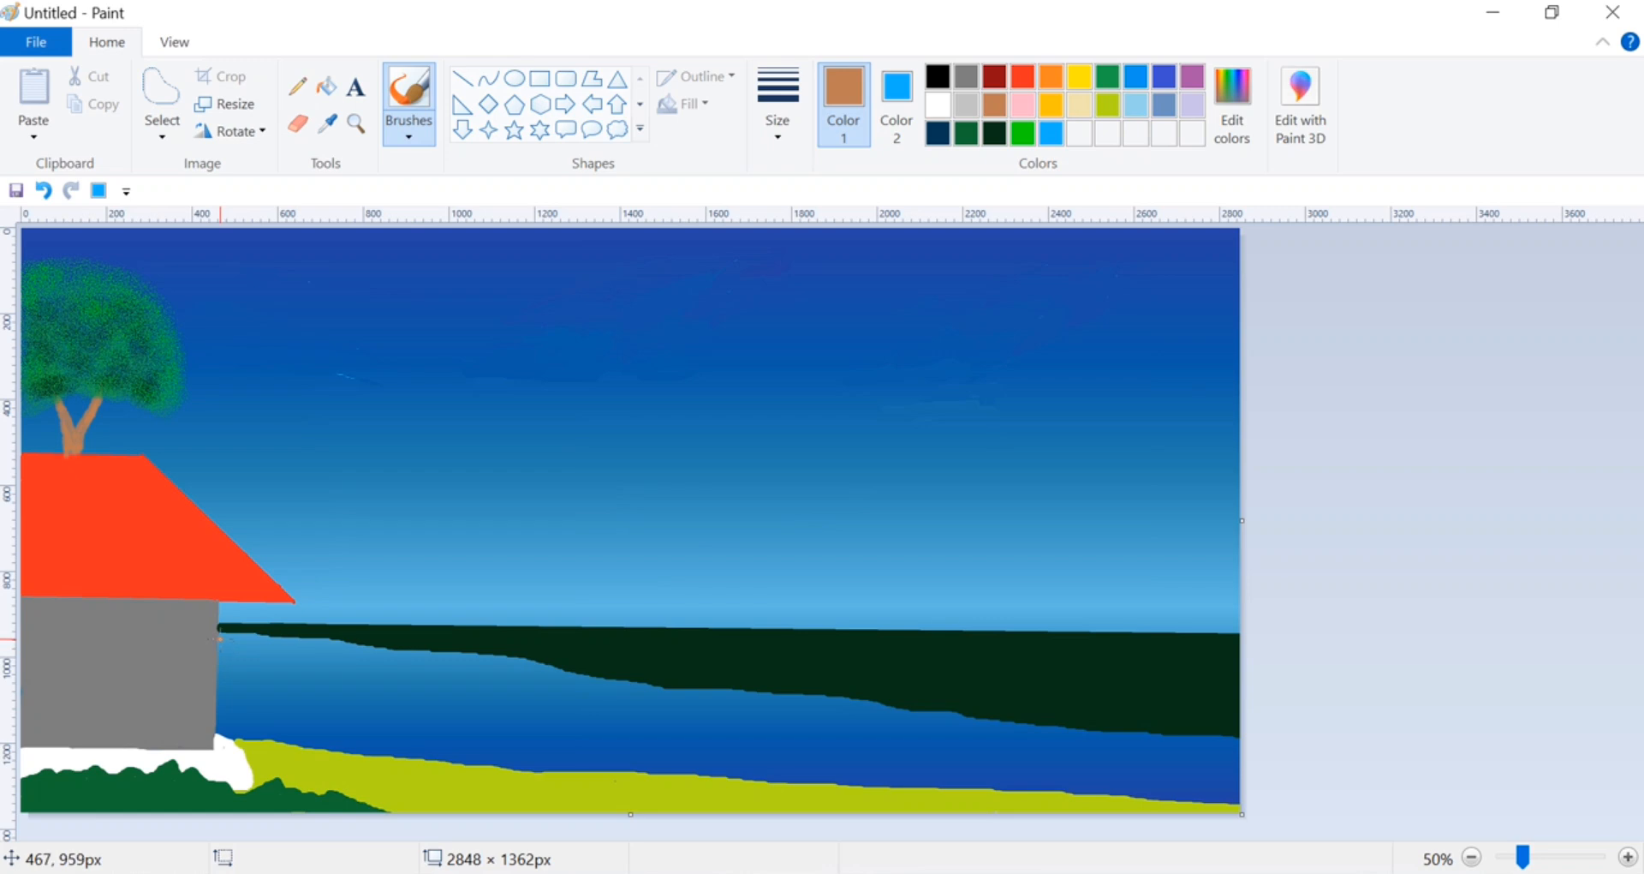
pyautogui.moveTo(348, 650); pyautogui.dragTo(1241, 751)
pyautogui.moveTo(996, 720); pyautogui.dragTo(1241, 752)
pyautogui.moveTo(1070, 726); pyautogui.dragTo(1250, 742)
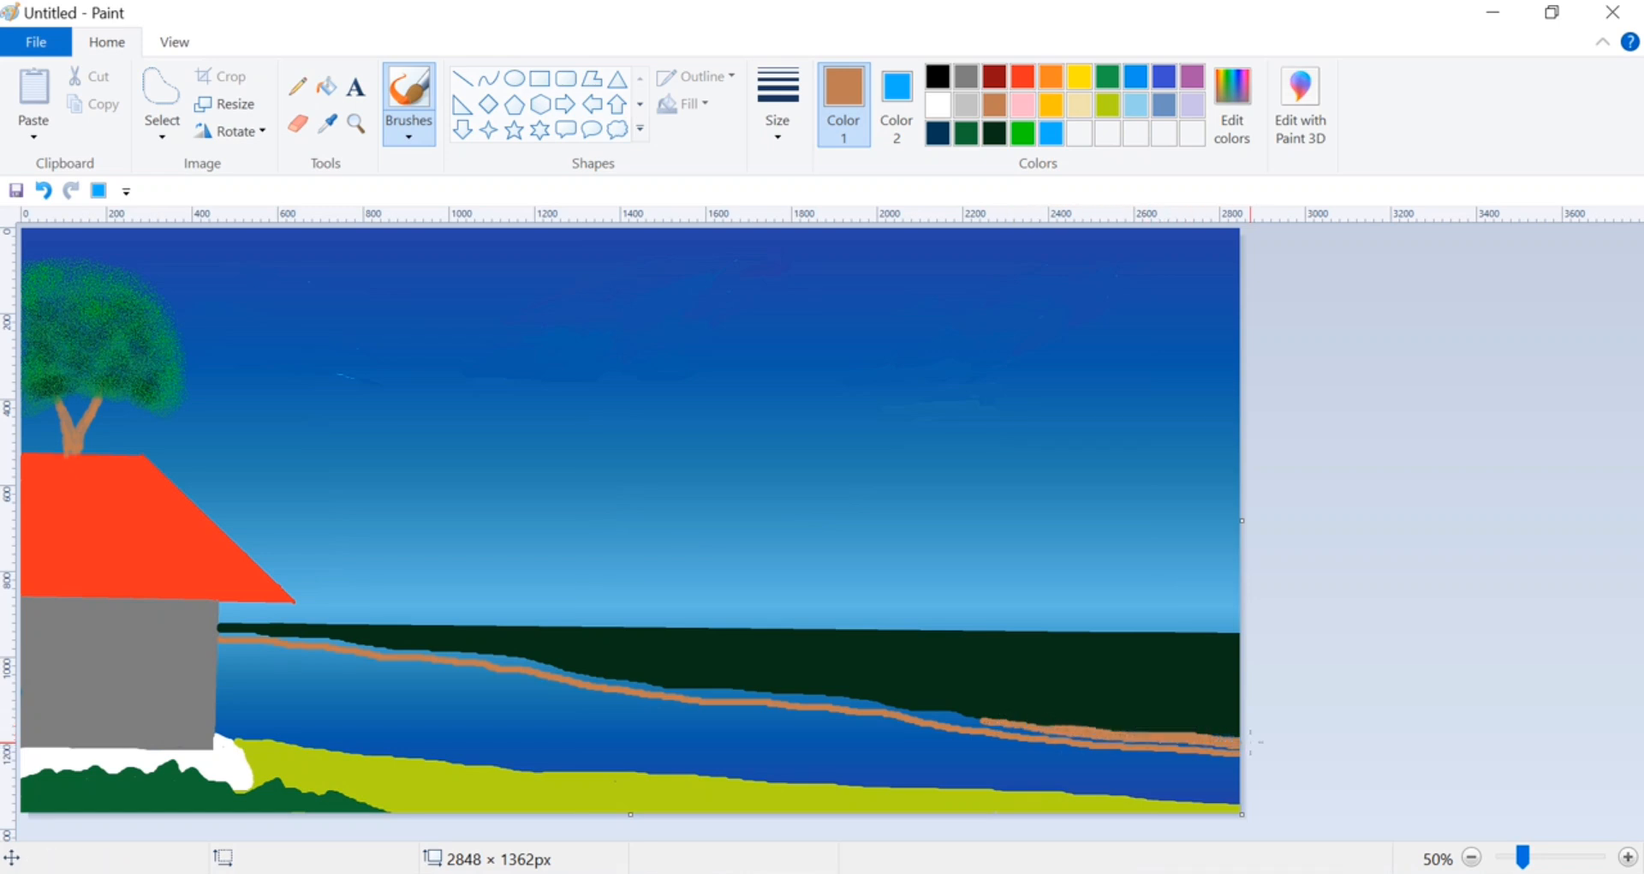
pyautogui.click(44, 190)
pyautogui.click(43, 190)
pyautogui.click(44, 190)
# Mix a darker brown and paint a continuous strip along the far riverbank's lower edge from the wall to the canvas edge
pyautogui.click(1232, 103)
pyautogui.click(1082, 440)
pyautogui.click(585, 623)
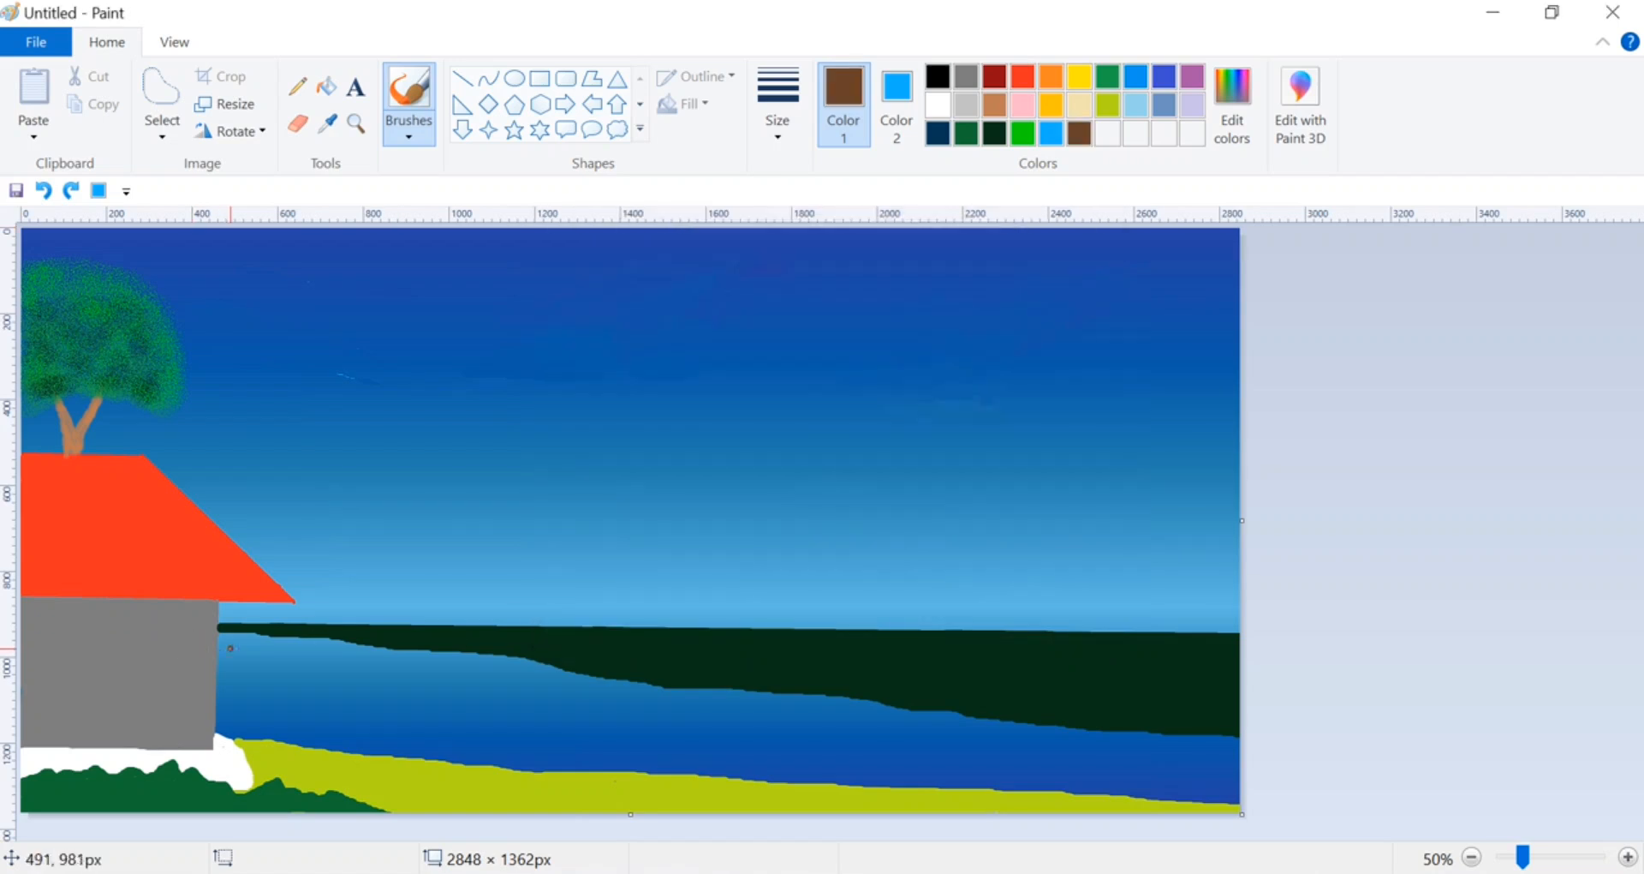
pyautogui.moveTo(224, 638); pyautogui.dragTo(843, 707)
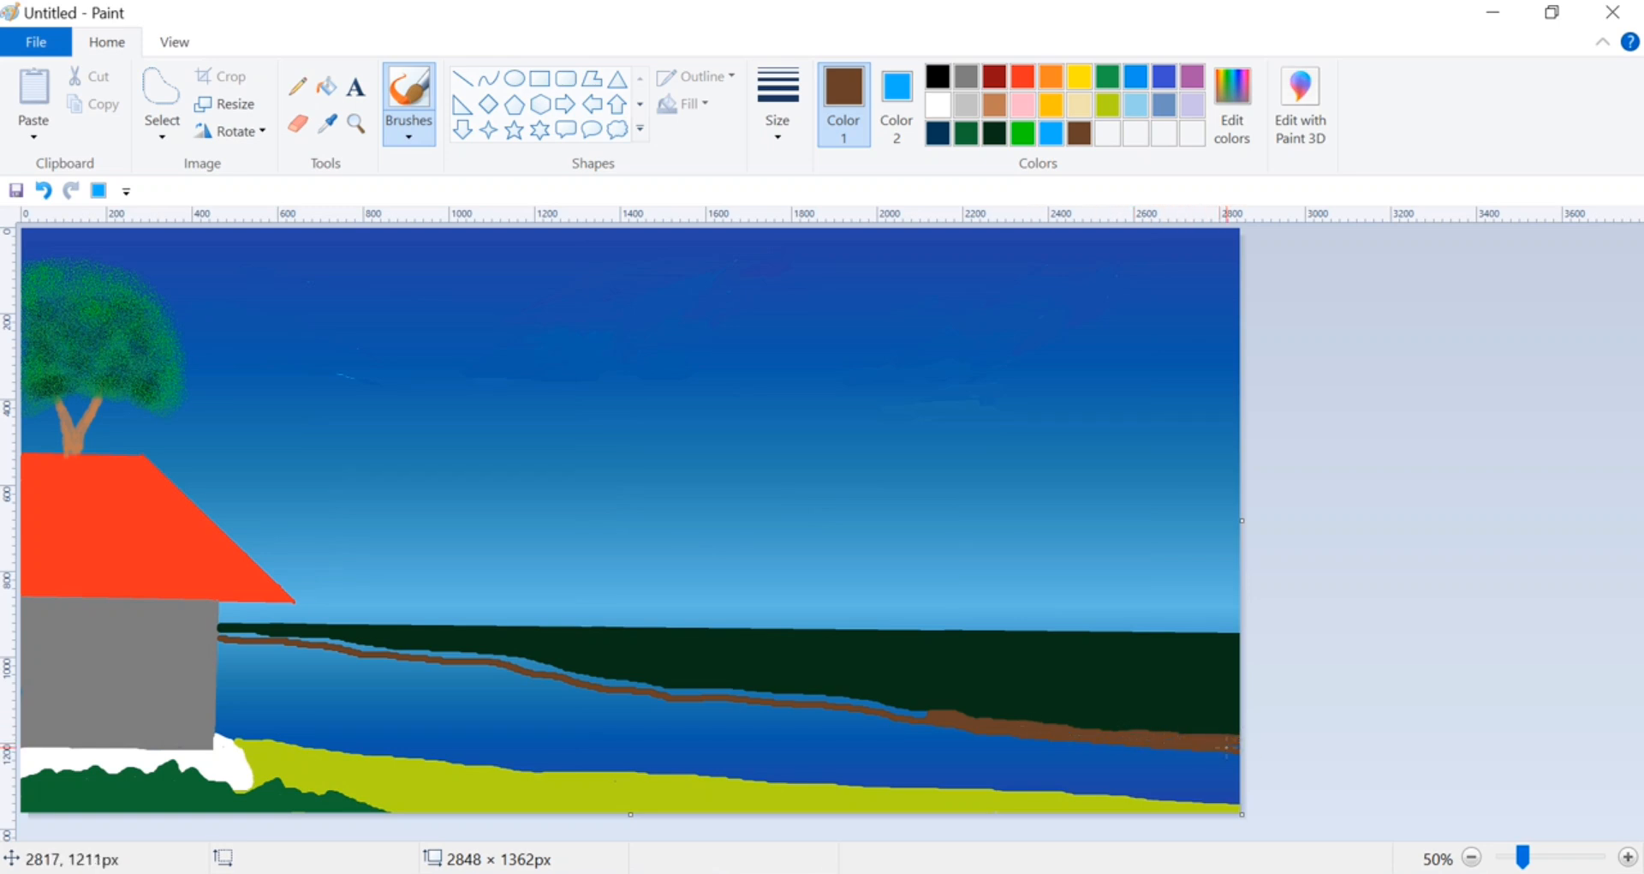
pyautogui.moveTo(678, 689); pyautogui.dragTo(931, 713)
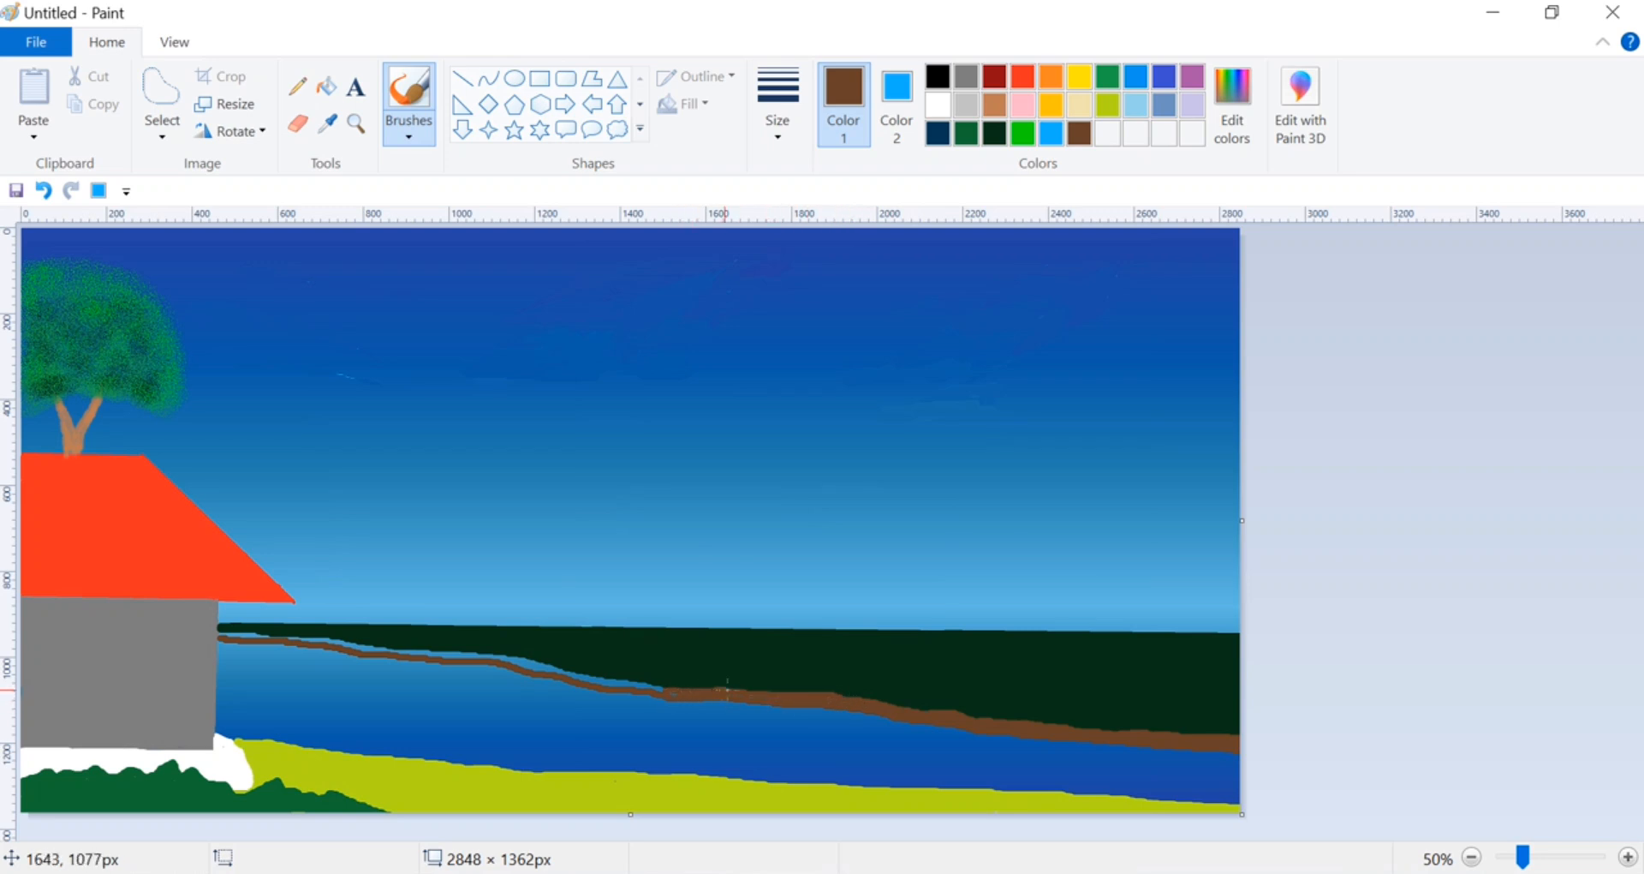
pyautogui.moveTo(388, 648)
pyautogui.mouseDown()
pyautogui.moveTo(606, 680)
pyautogui.moveTo(585, 687)
pyautogui.mouseUp()
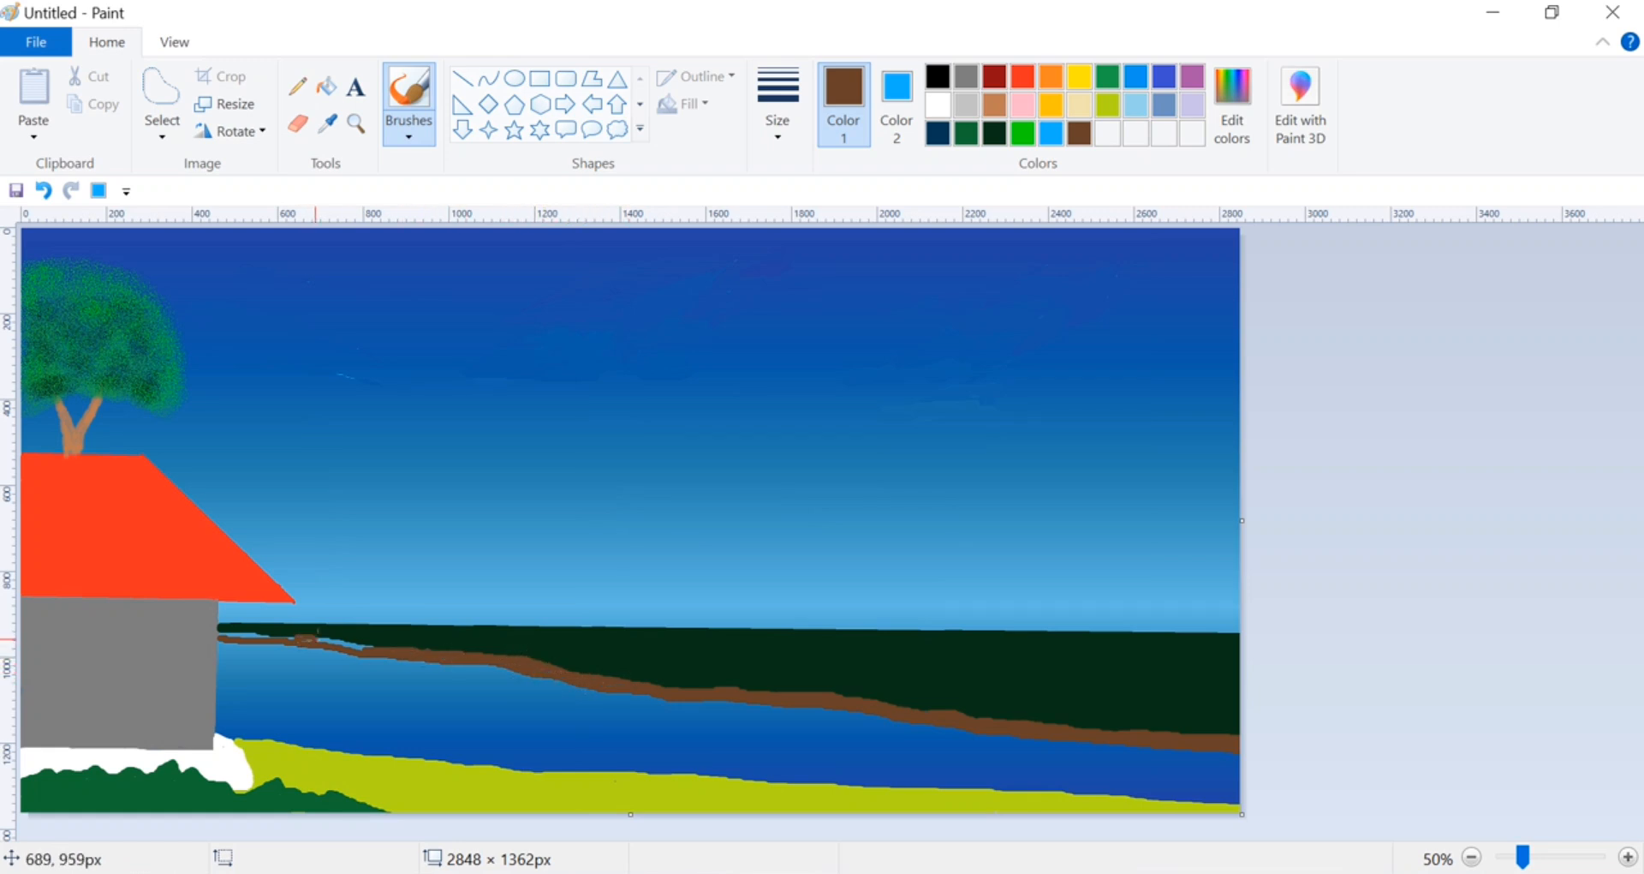
pyautogui.moveTo(332, 640); pyautogui.dragTo(360, 644)
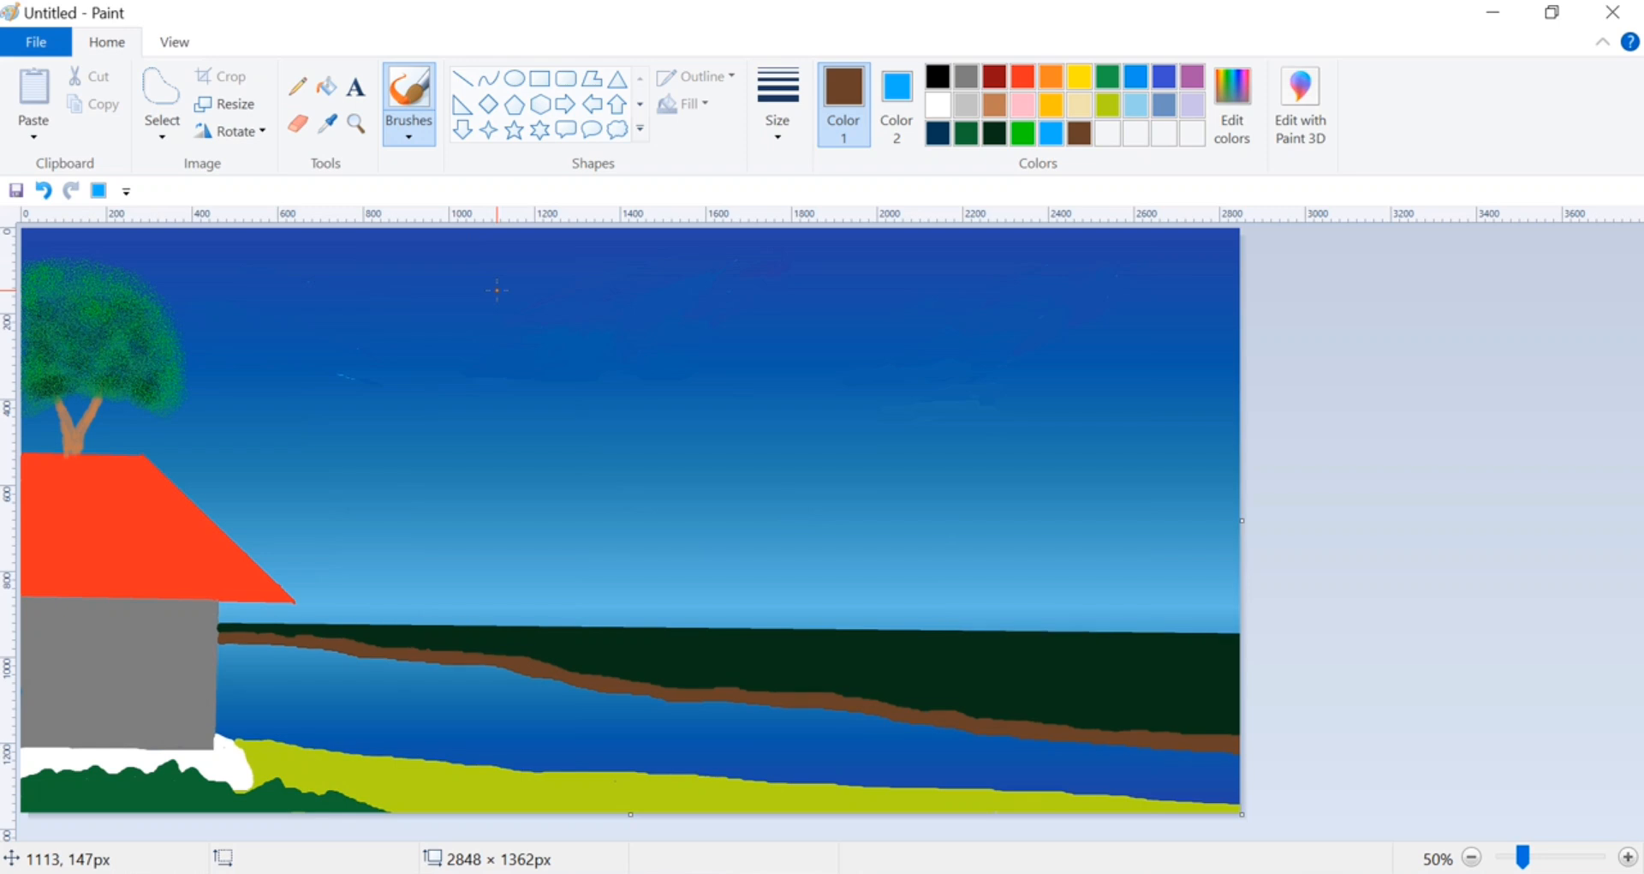
# Choose dark green (RGB 0, 128, 0), brush a jagged treeline outline from the roof to the canvas edge, and begin filling beneath it
pyautogui.doubleClick(1107, 104)
pyautogui.moveTo(1089, 404); pyautogui.dragTo(1096, 451)
pyautogui.click(626, 384)
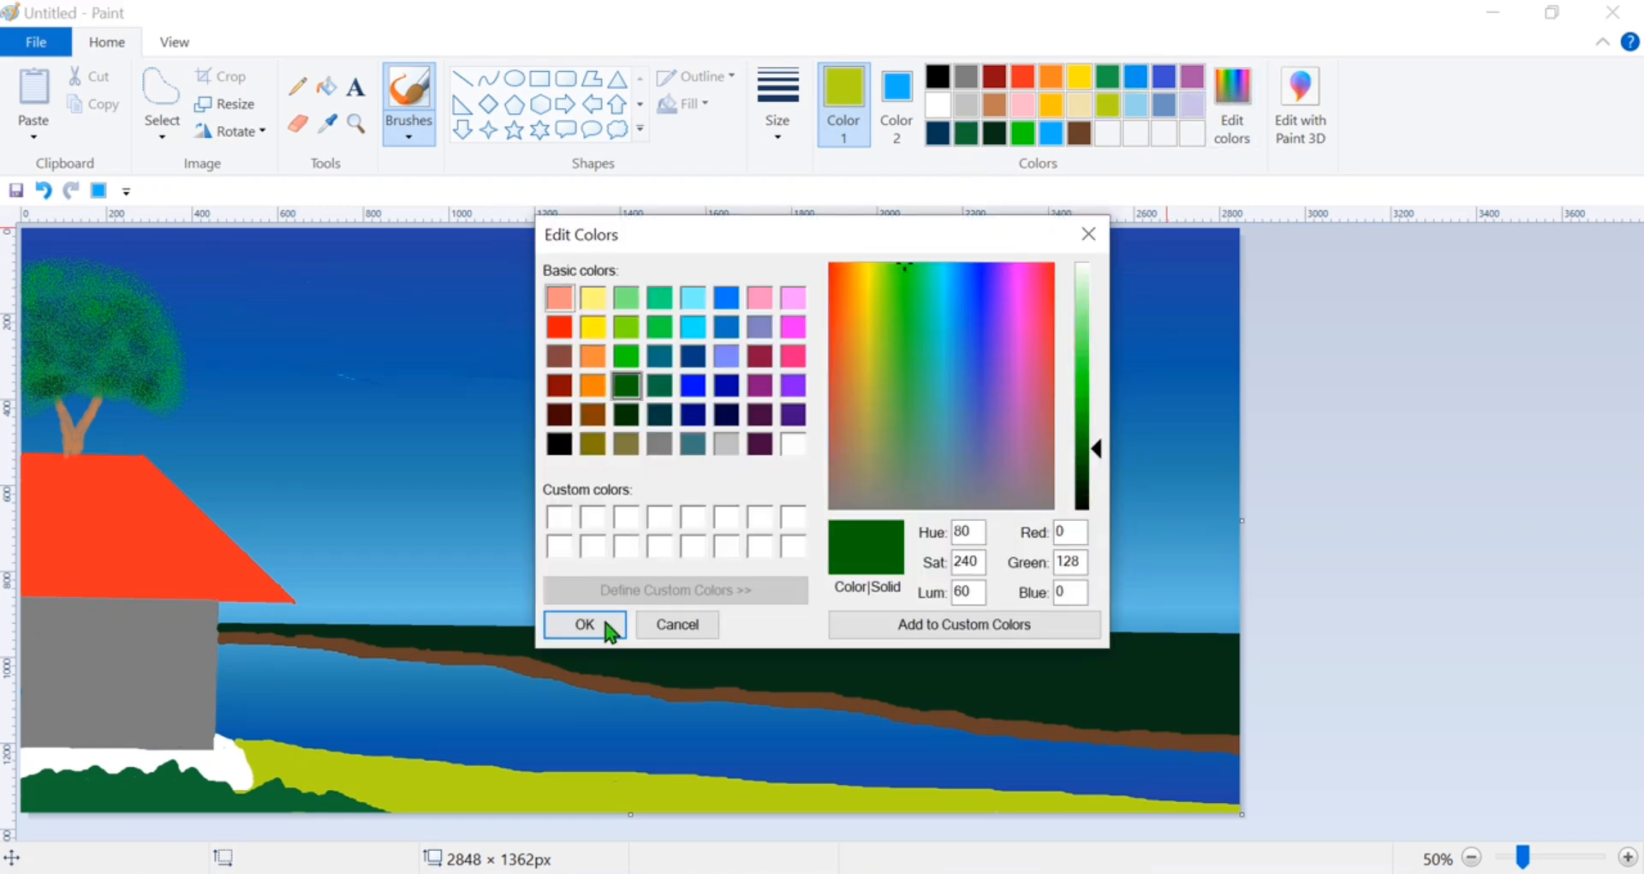
pyautogui.click(585, 623)
pyautogui.moveTo(296, 572)
pyautogui.mouseDown()
pyautogui.moveTo(560, 574)
pyautogui.moveTo(572, 548)
pyautogui.moveTo(619, 577)
pyautogui.moveTo(804, 572)
pyautogui.moveTo(850, 587)
pyautogui.moveTo(915, 561)
pyautogui.moveTo(1130, 600)
pyautogui.moveTo(1179, 573)
pyautogui.moveTo(1234, 568)
pyautogui.mouseUp()
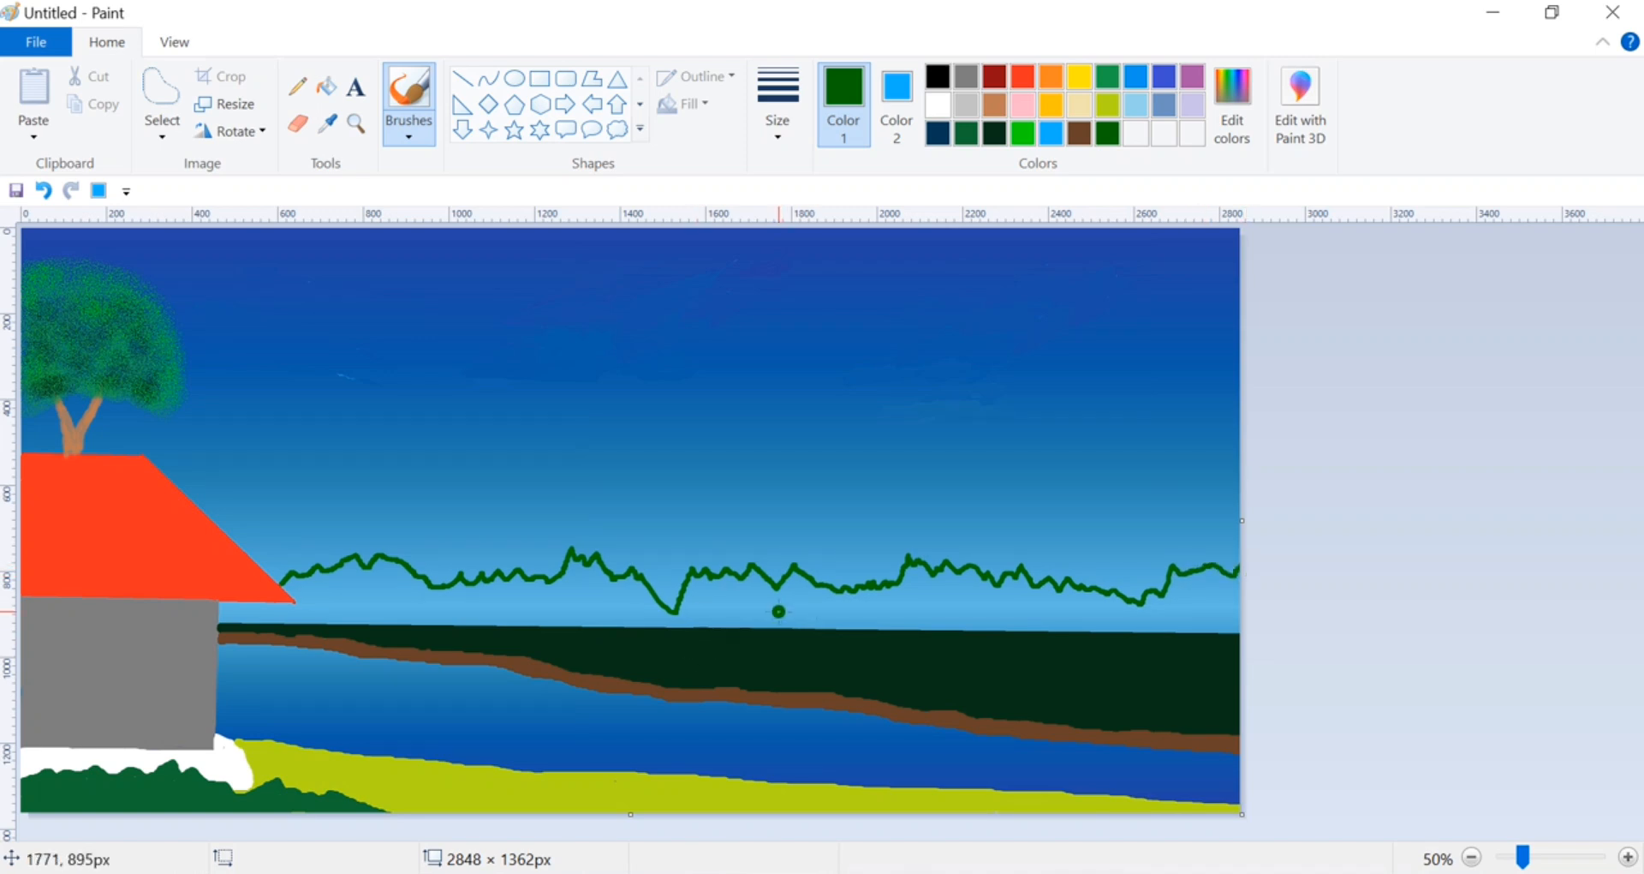
pyautogui.moveTo(778, 610); pyautogui.dragTo(873, 619)
# Draw a dark-green line along the far bank's top from the wall past the canvas edge, and thicken it to meet the bank
pyautogui.click(463, 79)
pyautogui.moveTo(225, 611); pyautogui.dragTo(1290, 621)
pyautogui.moveTo(1021, 613); pyautogui.dragTo(1022, 619)
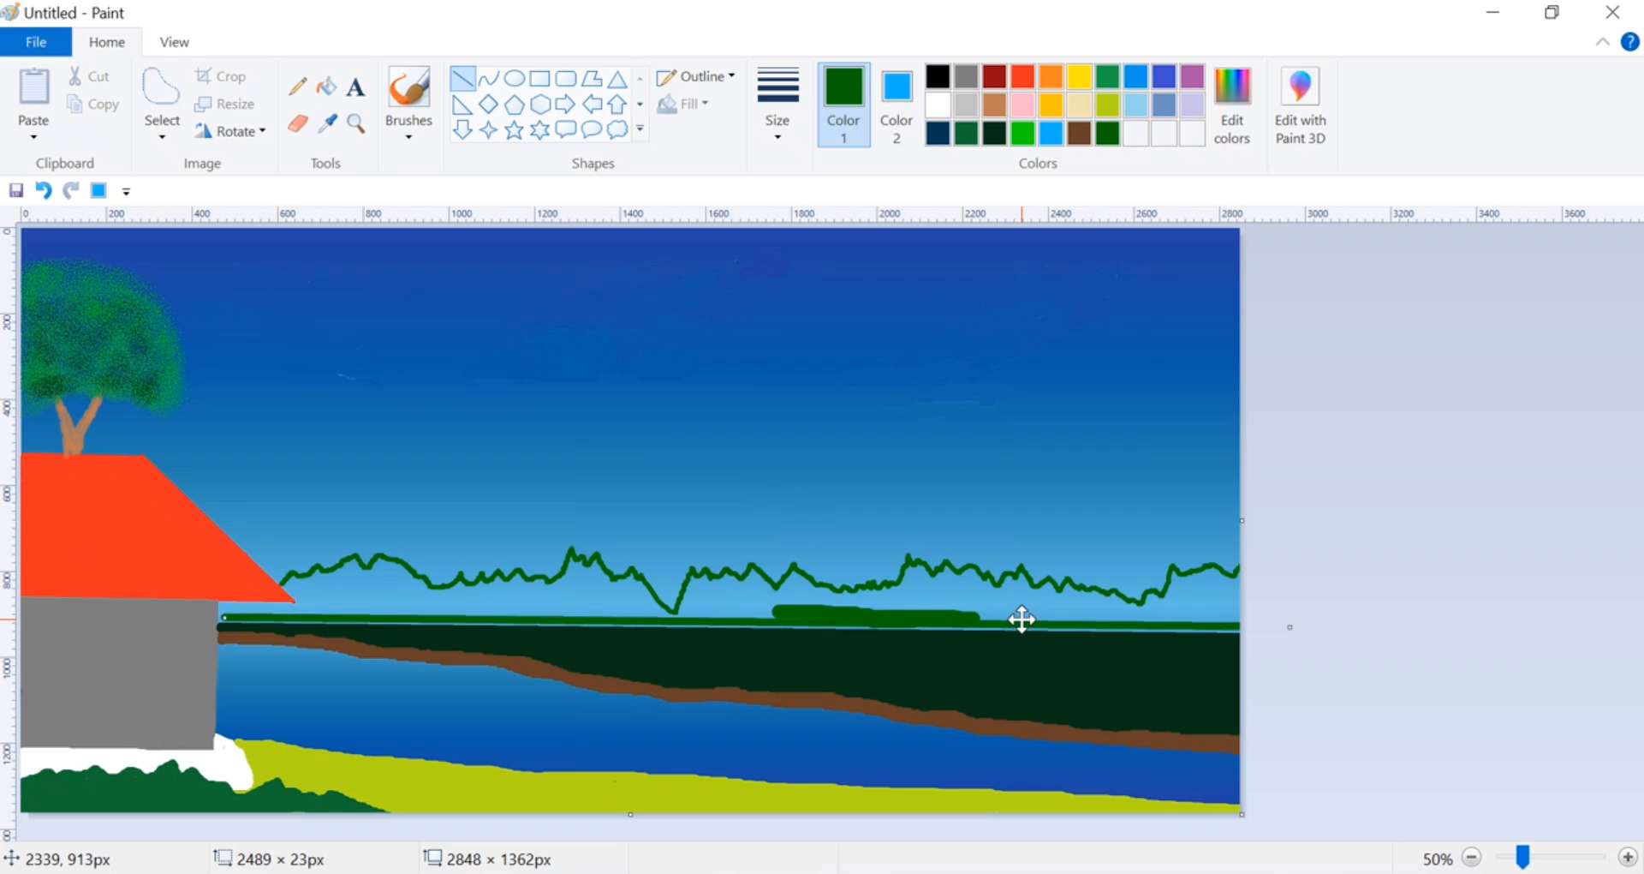
pyautogui.hotkey('ctrl', '+')
pyautogui.hotkey('ctrl', '+')
pyautogui.hotkey('ctrl', '+')
pyautogui.hotkey('ctrl', '+')
pyautogui.hotkey('ctrl', '+')
pyautogui.hotkey('ctrl', '+')
pyautogui.hotkey('ctrl', '+')
pyautogui.hotkey('ctrl', '+')
pyautogui.hotkey('ctrl', '+')
pyautogui.hotkey('ctrl', '+')
pyautogui.hotkey('ctrl', '+')
pyautogui.hotkey('ctrl', '+')
pyautogui.click(1059, 617)
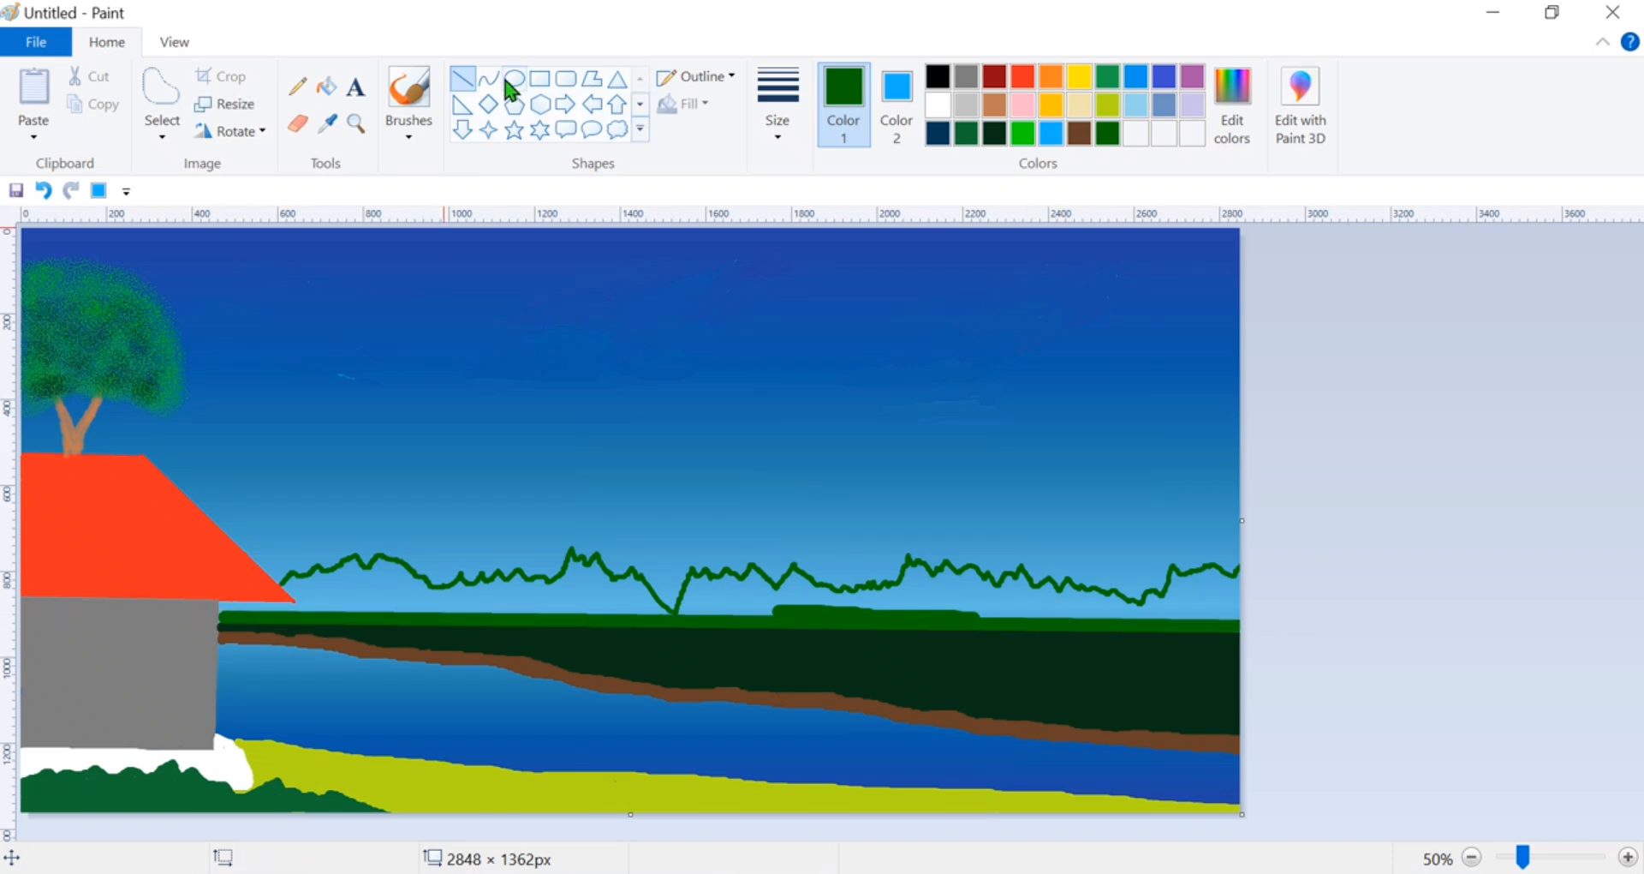
# Brush the whole area beneath the treeline outline solid dark green, from the roof to the canvas edge
pyautogui.click(408, 87)
pyautogui.moveTo(225, 605)
pyautogui.mouseDown()
pyautogui.moveTo(675, 614)
pyautogui.moveTo(634, 575)
pyautogui.moveTo(406, 596)
pyautogui.moveTo(602, 609)
pyautogui.moveTo(593, 573)
pyautogui.moveTo(563, 577)
pyautogui.mouseUp()
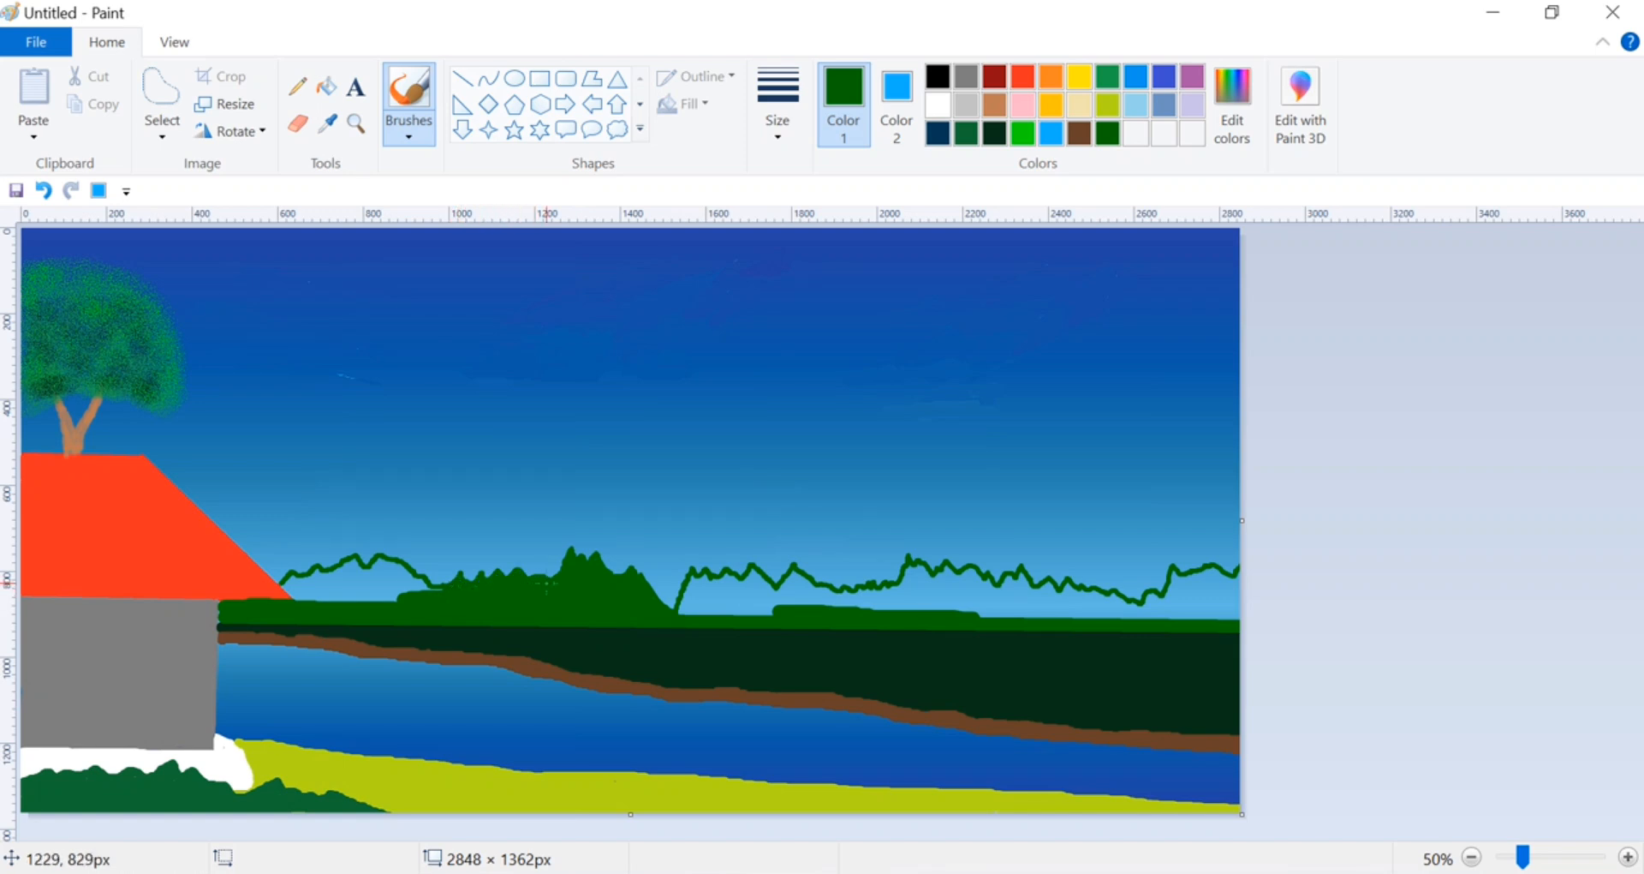
pyautogui.moveTo(332, 586)
pyautogui.mouseDown()
pyautogui.moveTo(444, 595)
pyautogui.moveTo(338, 571)
pyautogui.mouseUp()
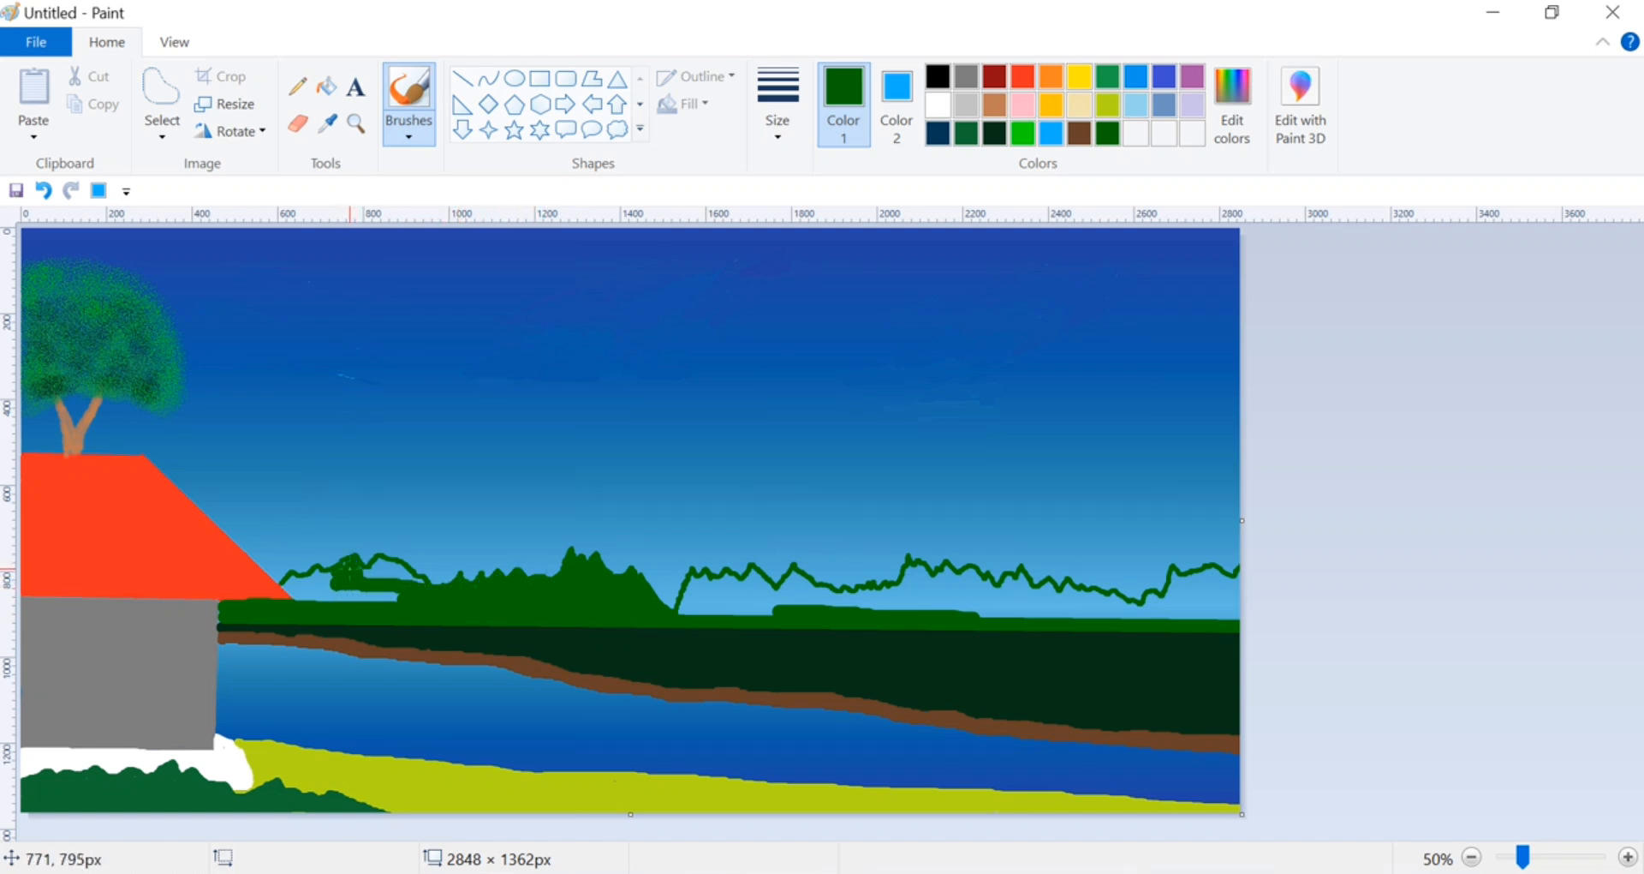
pyautogui.moveTo(378, 566); pyautogui.dragTo(422, 583)
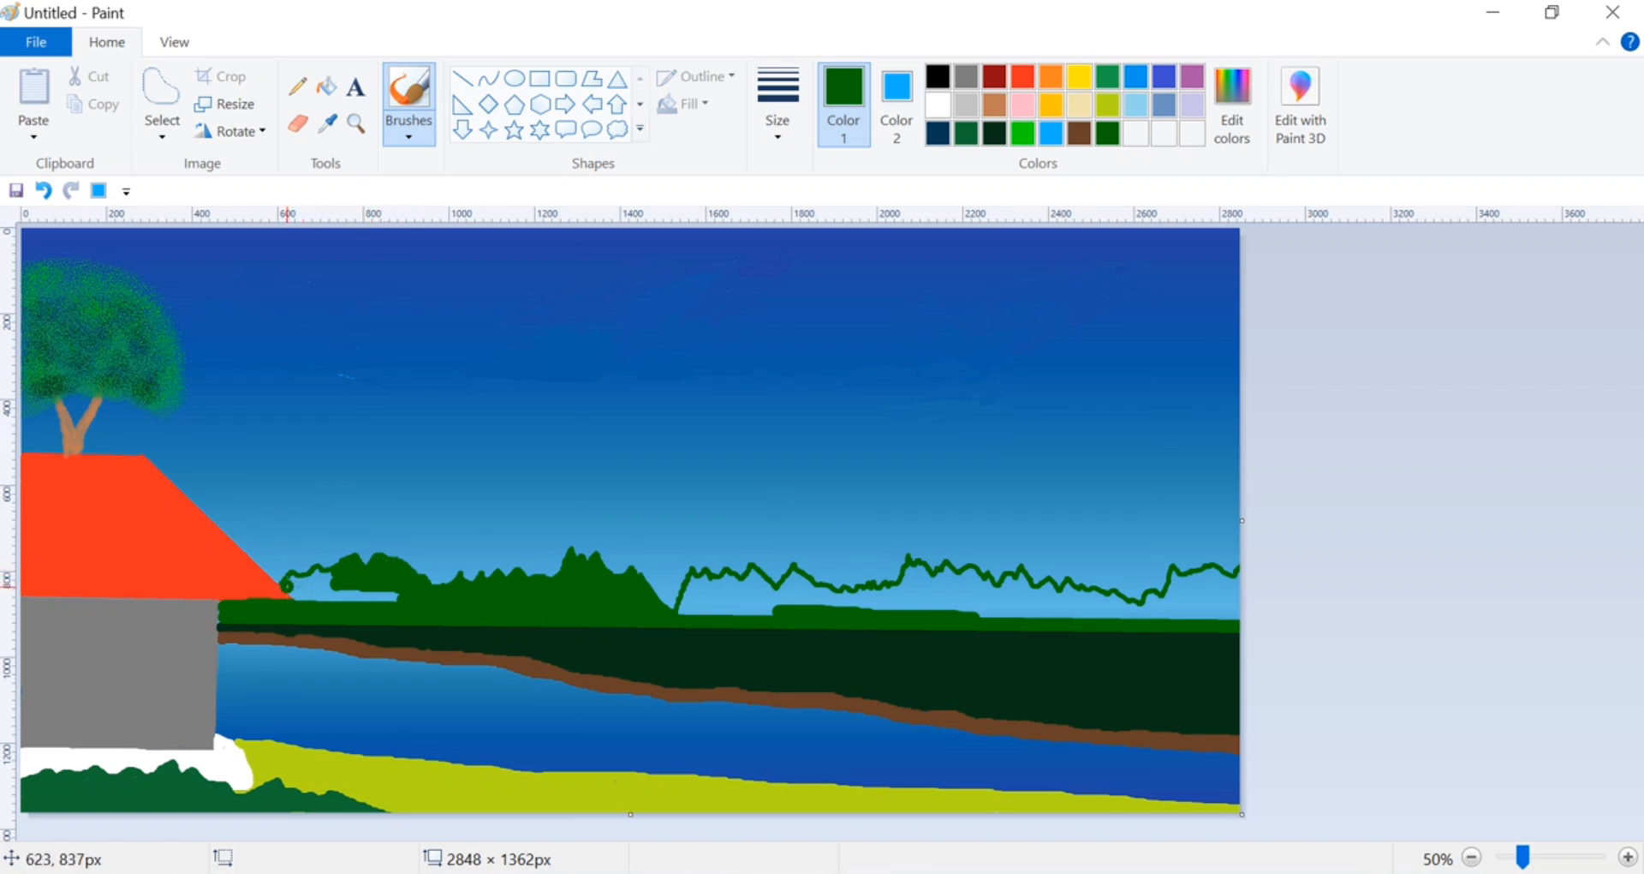
pyautogui.moveTo(287, 586); pyautogui.dragTo(390, 592)
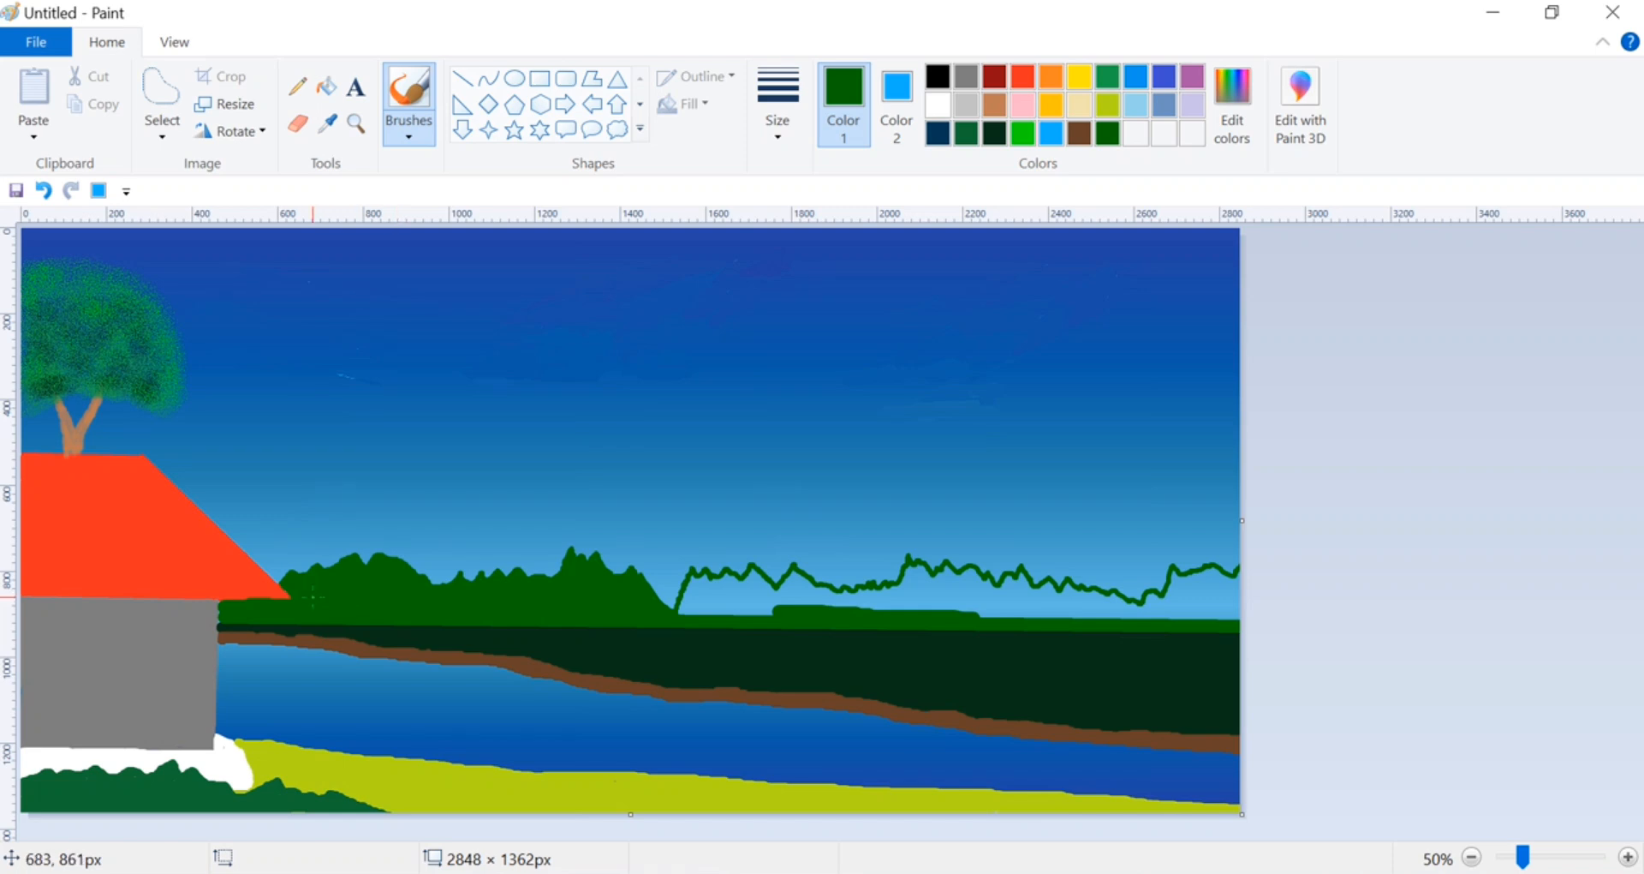
pyautogui.moveTo(693, 578)
pyautogui.mouseDown()
pyautogui.moveTo(787, 616)
pyautogui.moveTo(708, 588)
pyautogui.moveTo(691, 609)
pyautogui.moveTo(755, 589)
pyautogui.mouseUp()
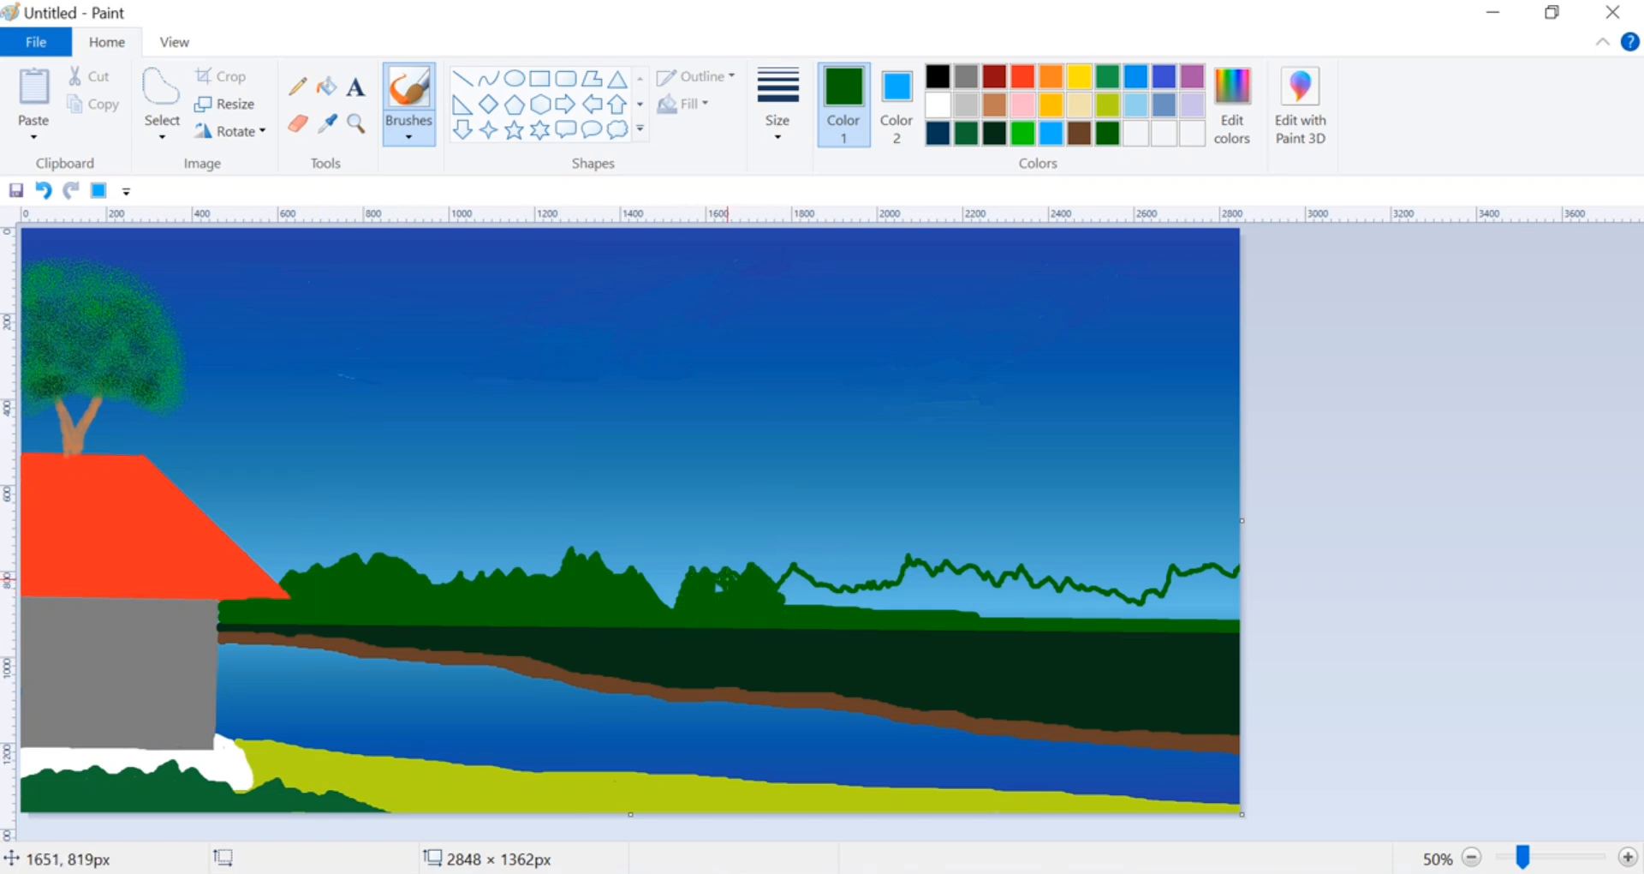
pyautogui.moveTo(636, 605)
pyautogui.mouseDown()
pyautogui.moveTo(793, 576)
pyautogui.moveTo(804, 592)
pyautogui.moveTo(881, 596)
pyautogui.moveTo(916, 588)
pyautogui.moveTo(922, 567)
pyautogui.moveTo(1002, 591)
pyautogui.moveTo(1021, 576)
pyautogui.moveTo(1014, 606)
pyautogui.moveTo(996, 597)
pyautogui.moveTo(1029, 612)
pyautogui.moveTo(947, 575)
pyautogui.moveTo(946, 593)
pyautogui.moveTo(805, 584)
pyautogui.mouseUp()
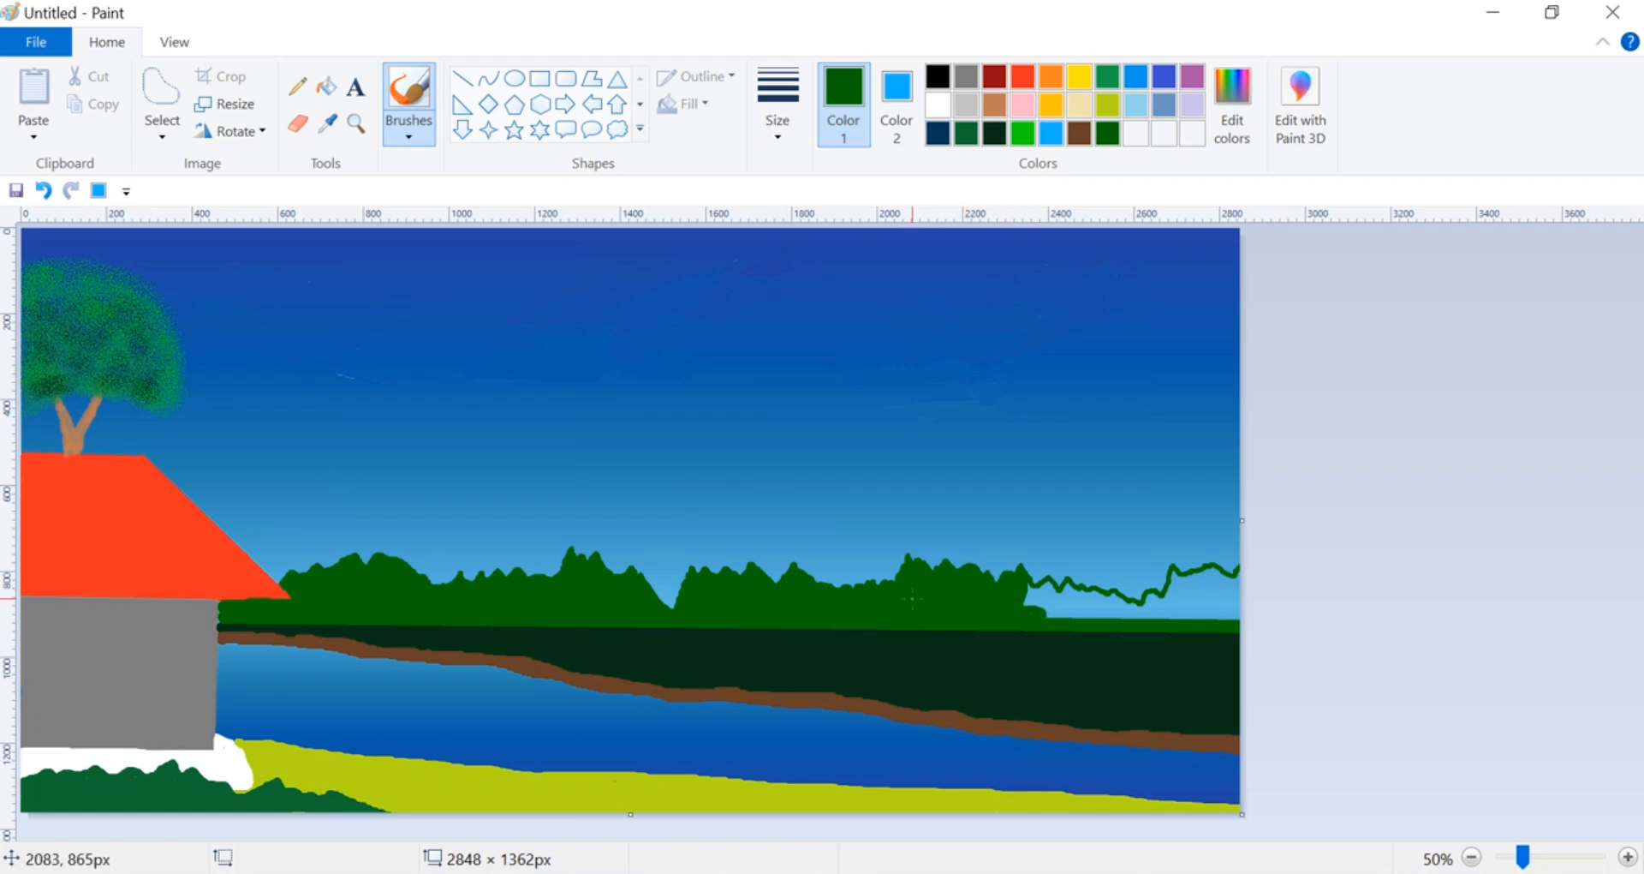
pyautogui.moveTo(913, 599)
pyautogui.mouseDown()
pyautogui.moveTo(1247, 610)
pyautogui.moveTo(1028, 589)
pyautogui.mouseUp()
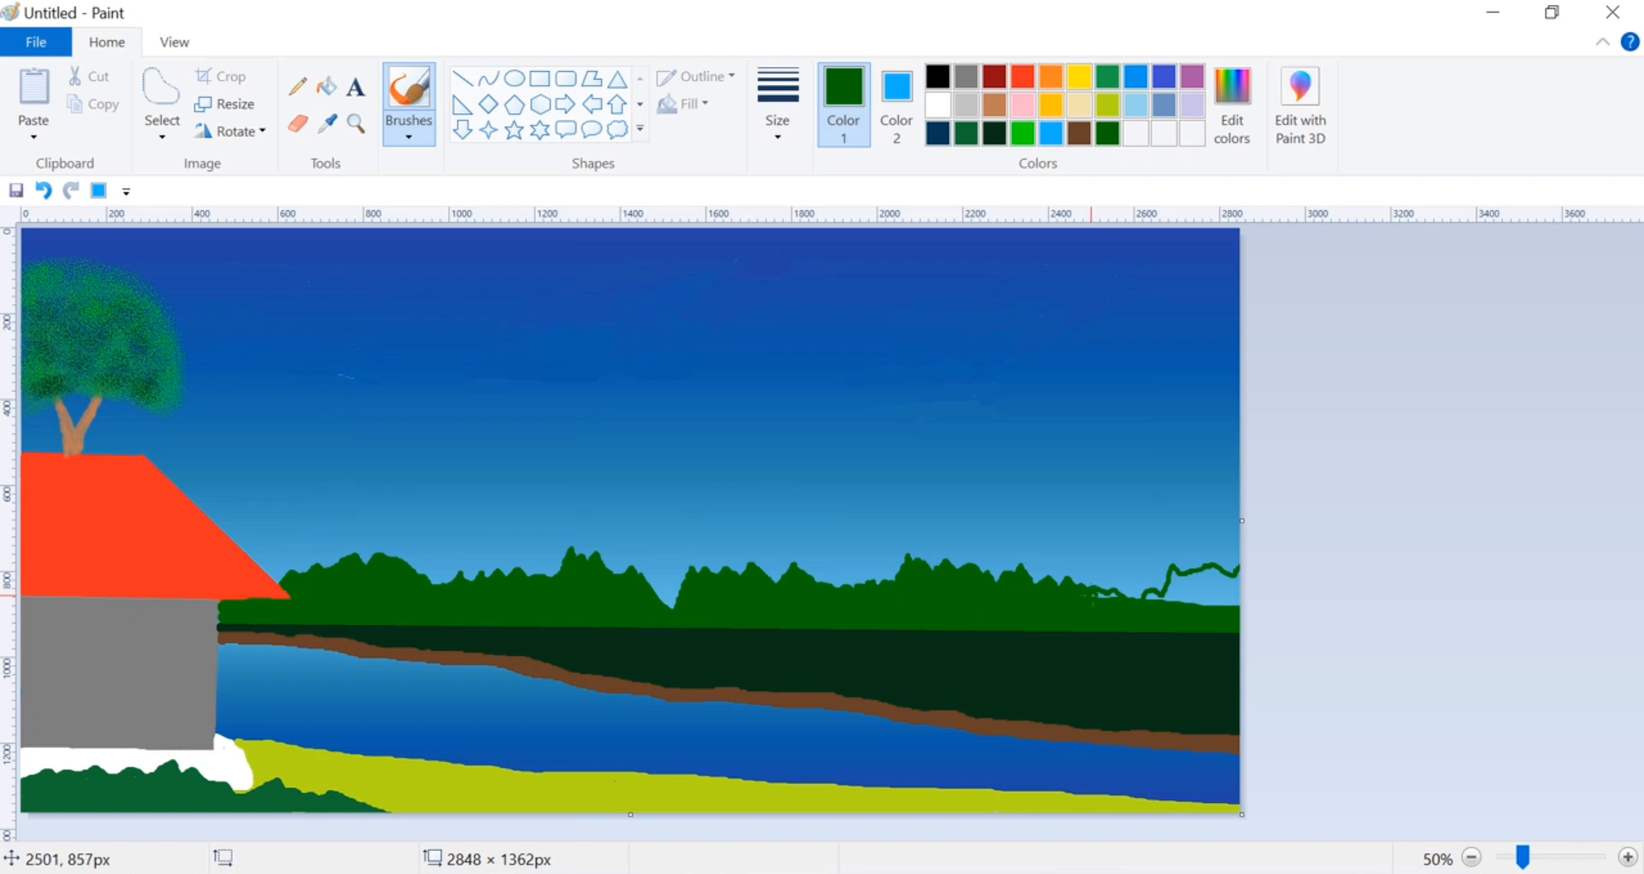
pyautogui.moveTo(1152, 601)
pyautogui.mouseDown()
pyautogui.moveTo(1175, 576)
pyautogui.moveTo(1208, 576)
pyautogui.moveTo(1238, 579)
pyautogui.moveTo(1186, 599)
pyautogui.moveTo(1233, 604)
pyautogui.mouseUp()
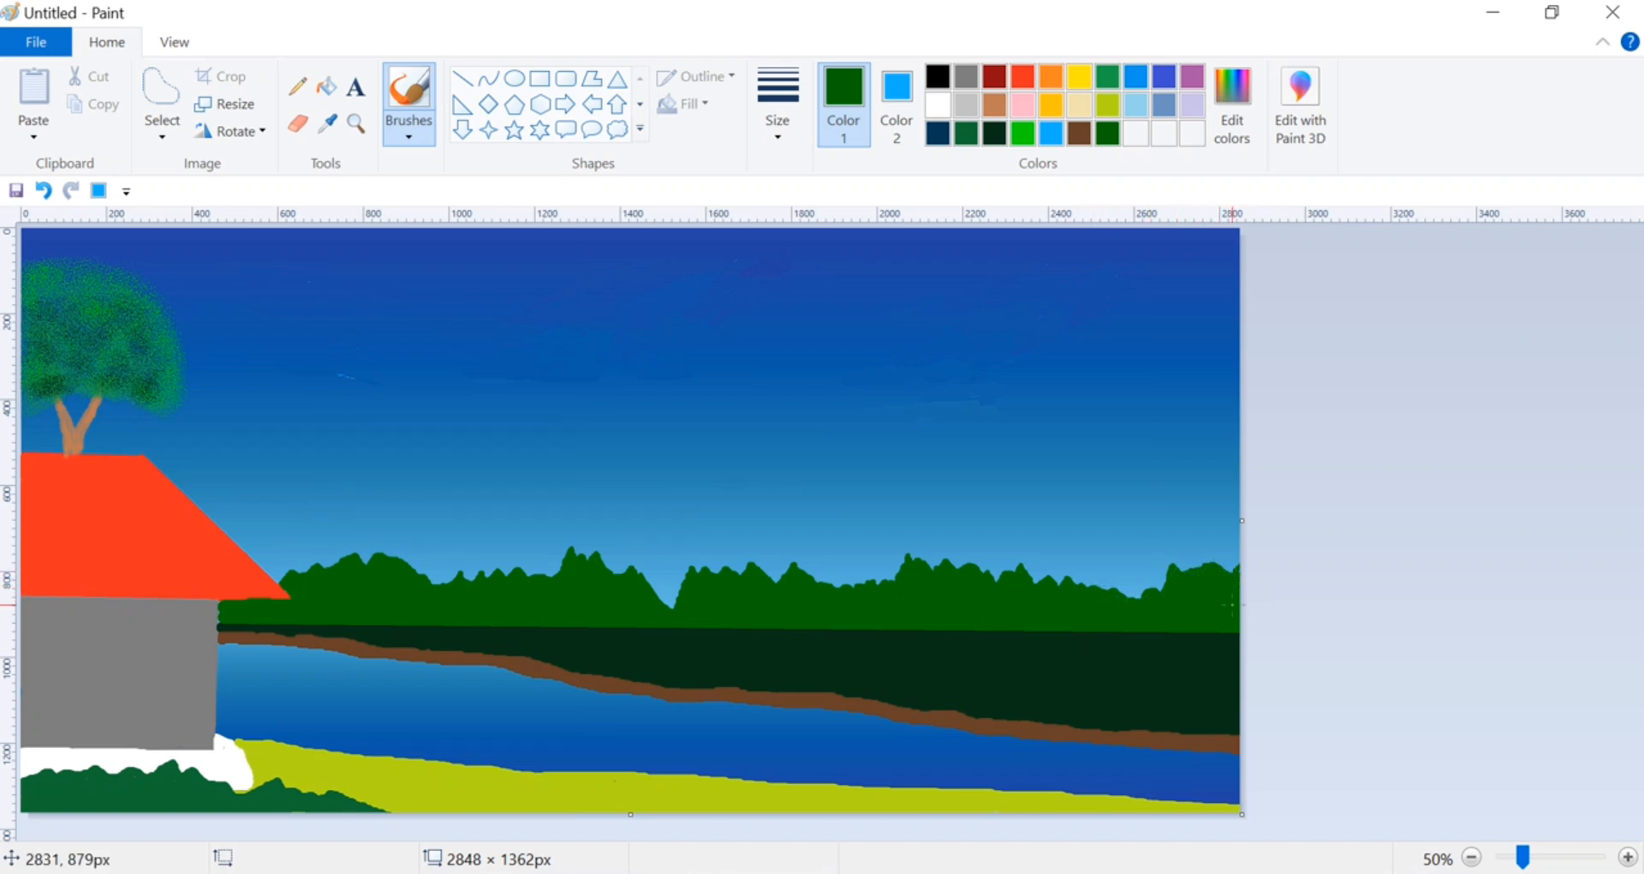
# Texture the treeline with a larger airbrush in the very dark green used for the far bank
pyautogui.click(409, 129)
pyautogui.click(555, 219)
pyautogui.click(994, 134)
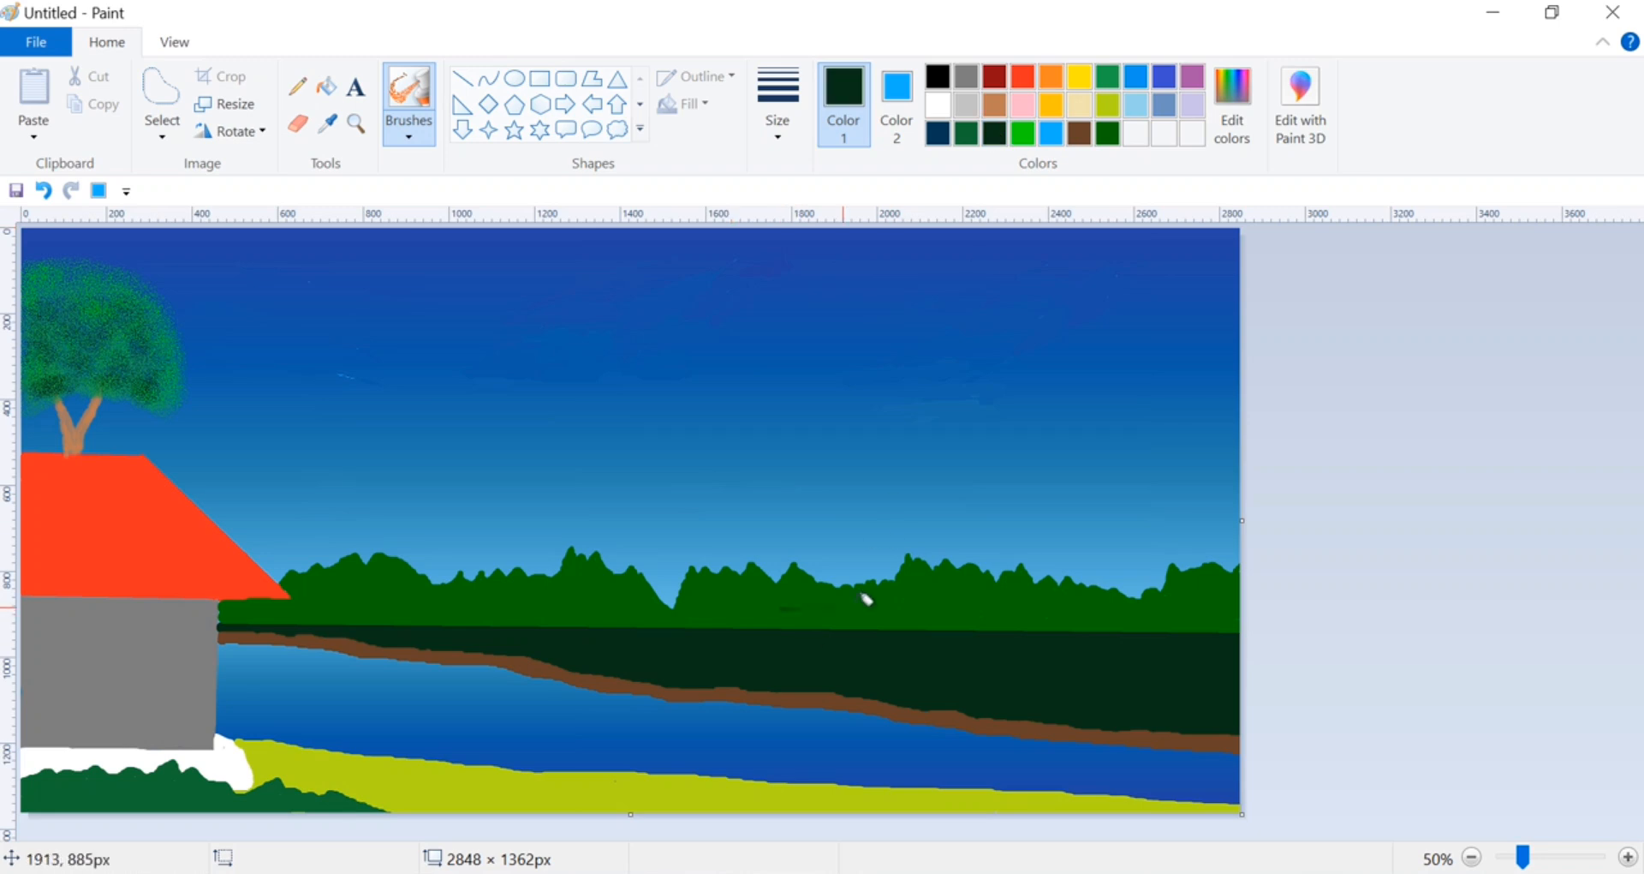
pyautogui.moveTo(897, 606); pyautogui.dragTo(781, 609)
pyautogui.click(788, 150)
pyautogui.click(818, 311)
pyautogui.moveTo(585, 602)
pyautogui.mouseDown()
pyautogui.moveTo(420, 599)
pyautogui.moveTo(1225, 620)
pyautogui.moveTo(1004, 614)
pyautogui.moveTo(1230, 590)
pyautogui.moveTo(1182, 570)
pyautogui.moveTo(1231, 573)
pyautogui.moveTo(1122, 602)
pyautogui.moveTo(1124, 589)
pyautogui.moveTo(948, 567)
pyautogui.moveTo(887, 591)
pyautogui.moveTo(748, 565)
pyautogui.moveTo(764, 570)
pyautogui.moveTo(687, 593)
pyautogui.mouseUp()
pyautogui.moveTo(404, 594)
pyautogui.mouseDown()
pyautogui.moveTo(343, 561)
pyautogui.moveTo(394, 563)
pyautogui.moveTo(426, 588)
pyautogui.moveTo(244, 599)
pyautogui.moveTo(356, 601)
pyautogui.moveTo(311, 583)
pyautogui.moveTo(425, 573)
pyautogui.moveTo(646, 583)
pyautogui.moveTo(670, 606)
pyautogui.mouseUp()
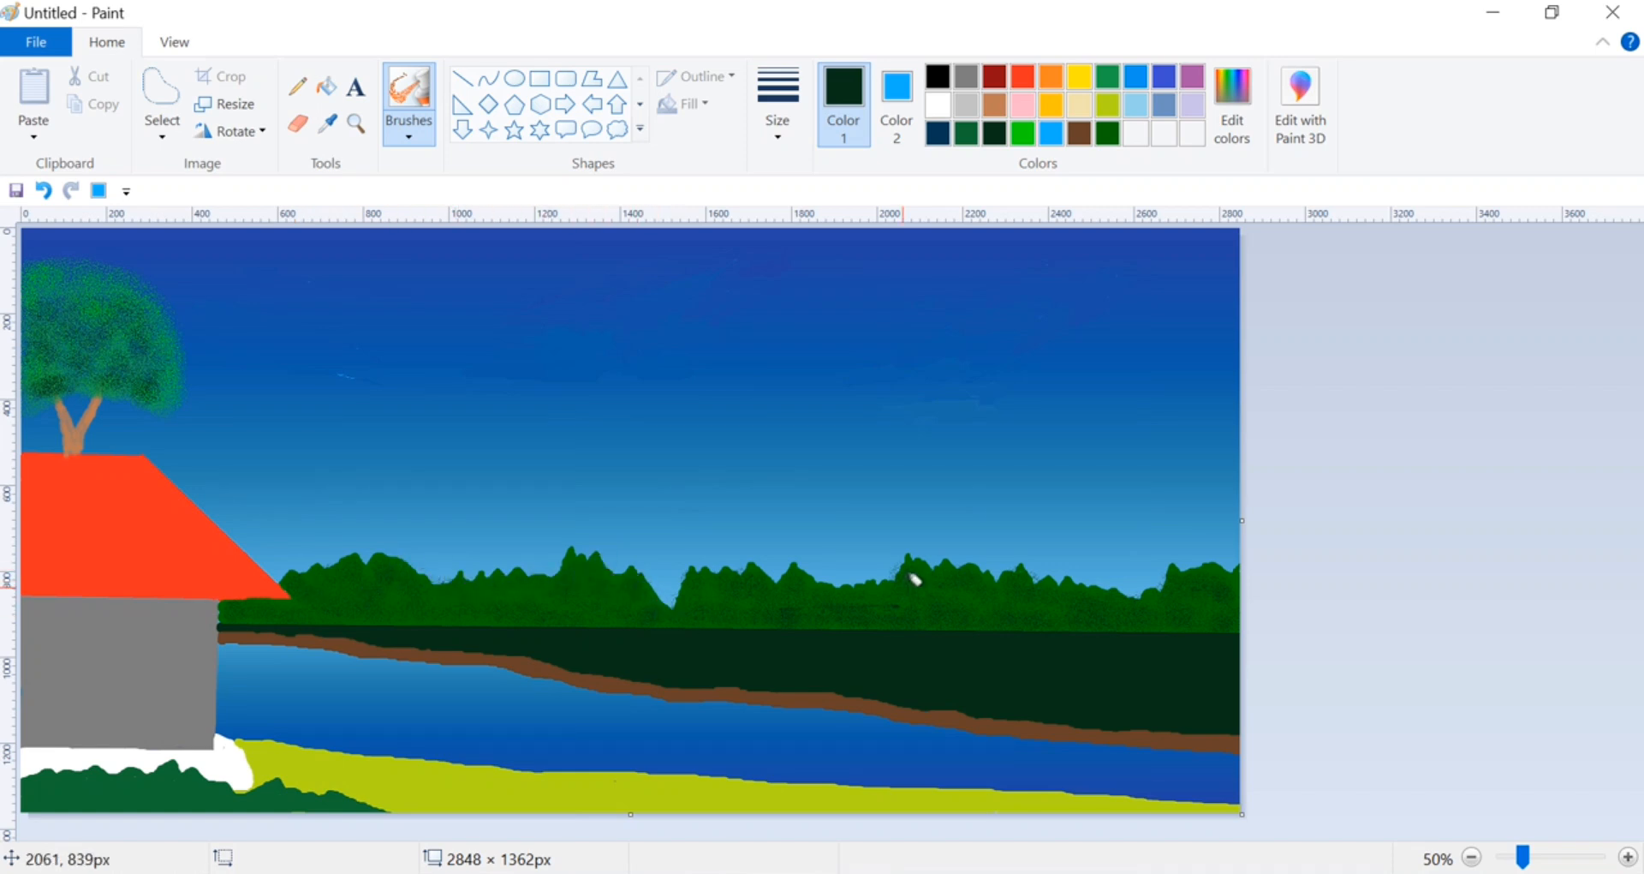
# Draw thin indigo pencil ripples on the river beside the house, undoing the first attempt and redrawing them
pyautogui.click(327, 124)
pyautogui.click(325, 689)
pyautogui.click(298, 87)
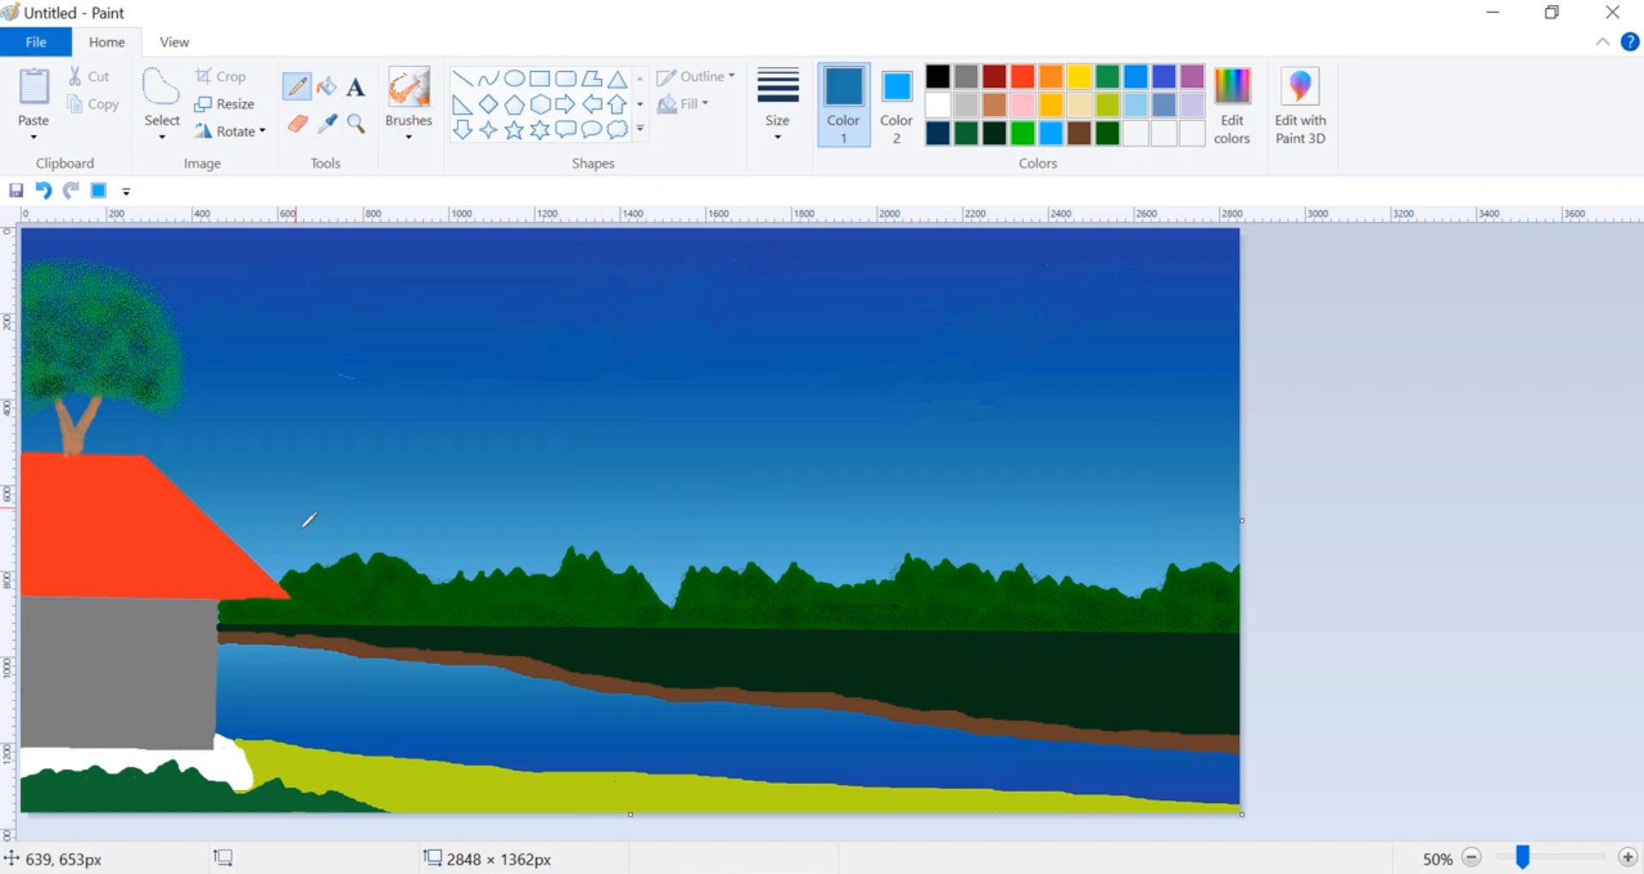
pyautogui.click(327, 124)
pyautogui.click(406, 426)
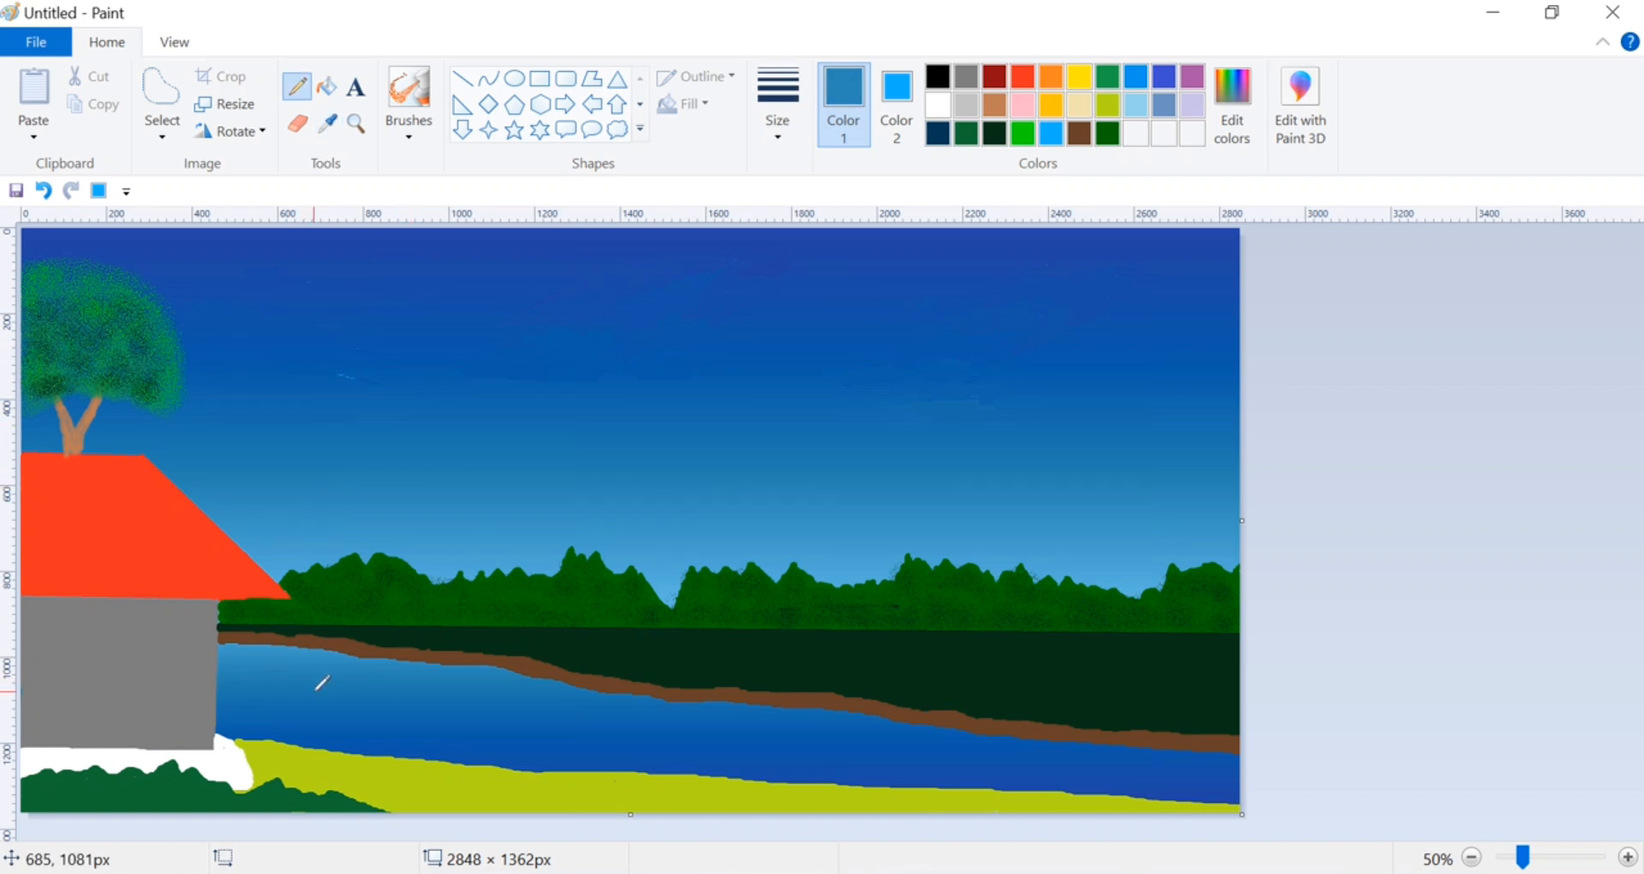
pyautogui.click(1164, 76)
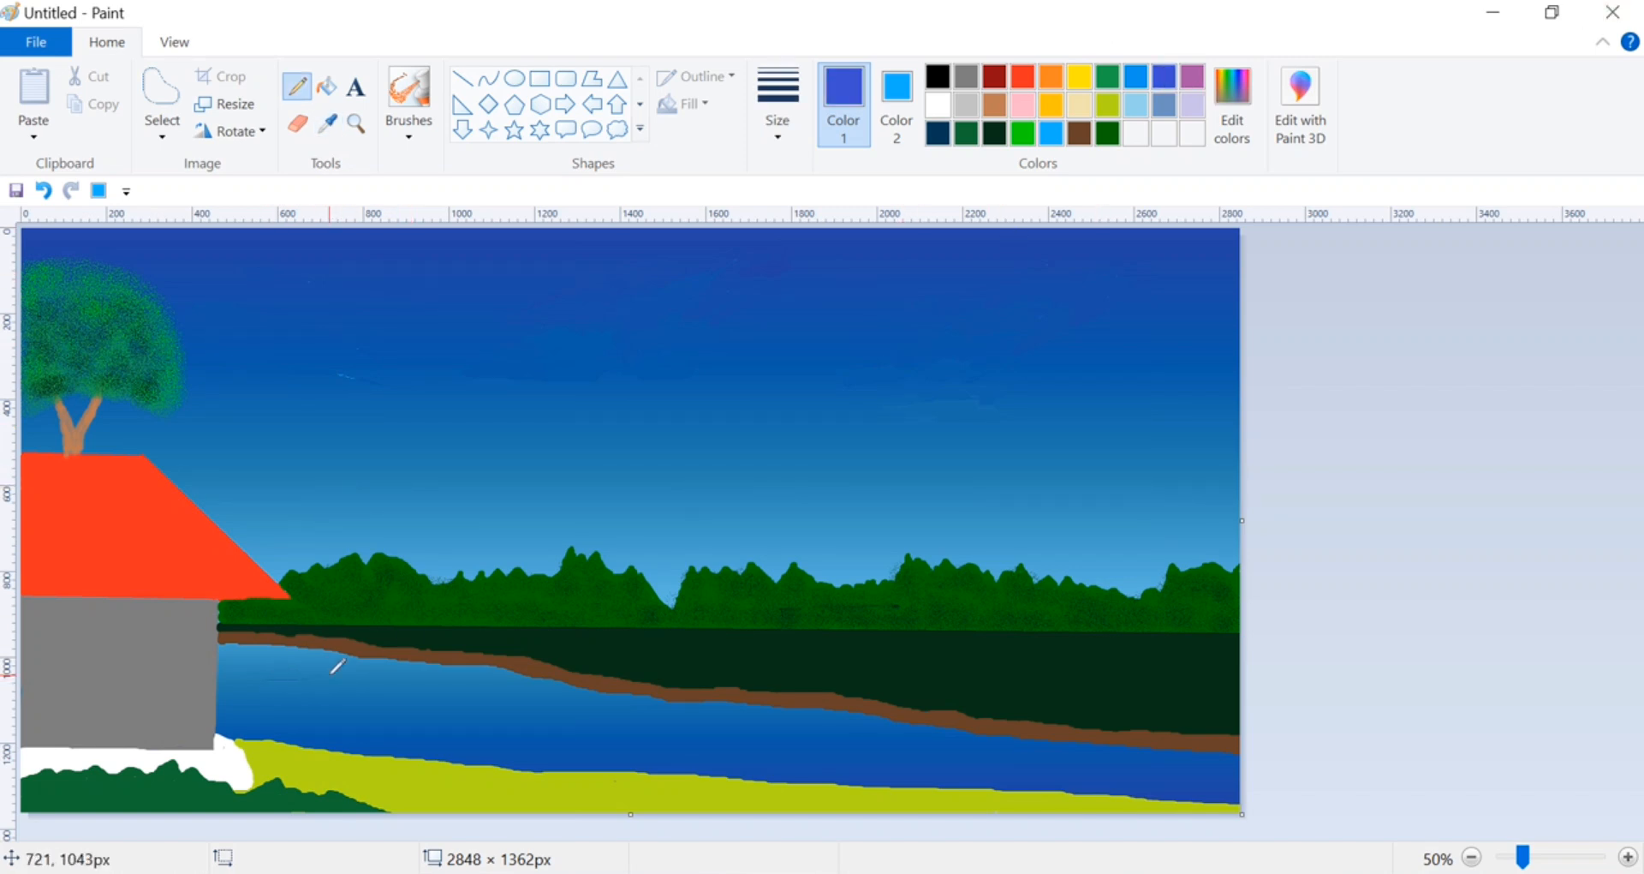
pyautogui.moveTo(260, 655)
pyautogui.mouseDown()
pyautogui.moveTo(252, 672)
pyautogui.moveTo(316, 665)
pyautogui.mouseUp()
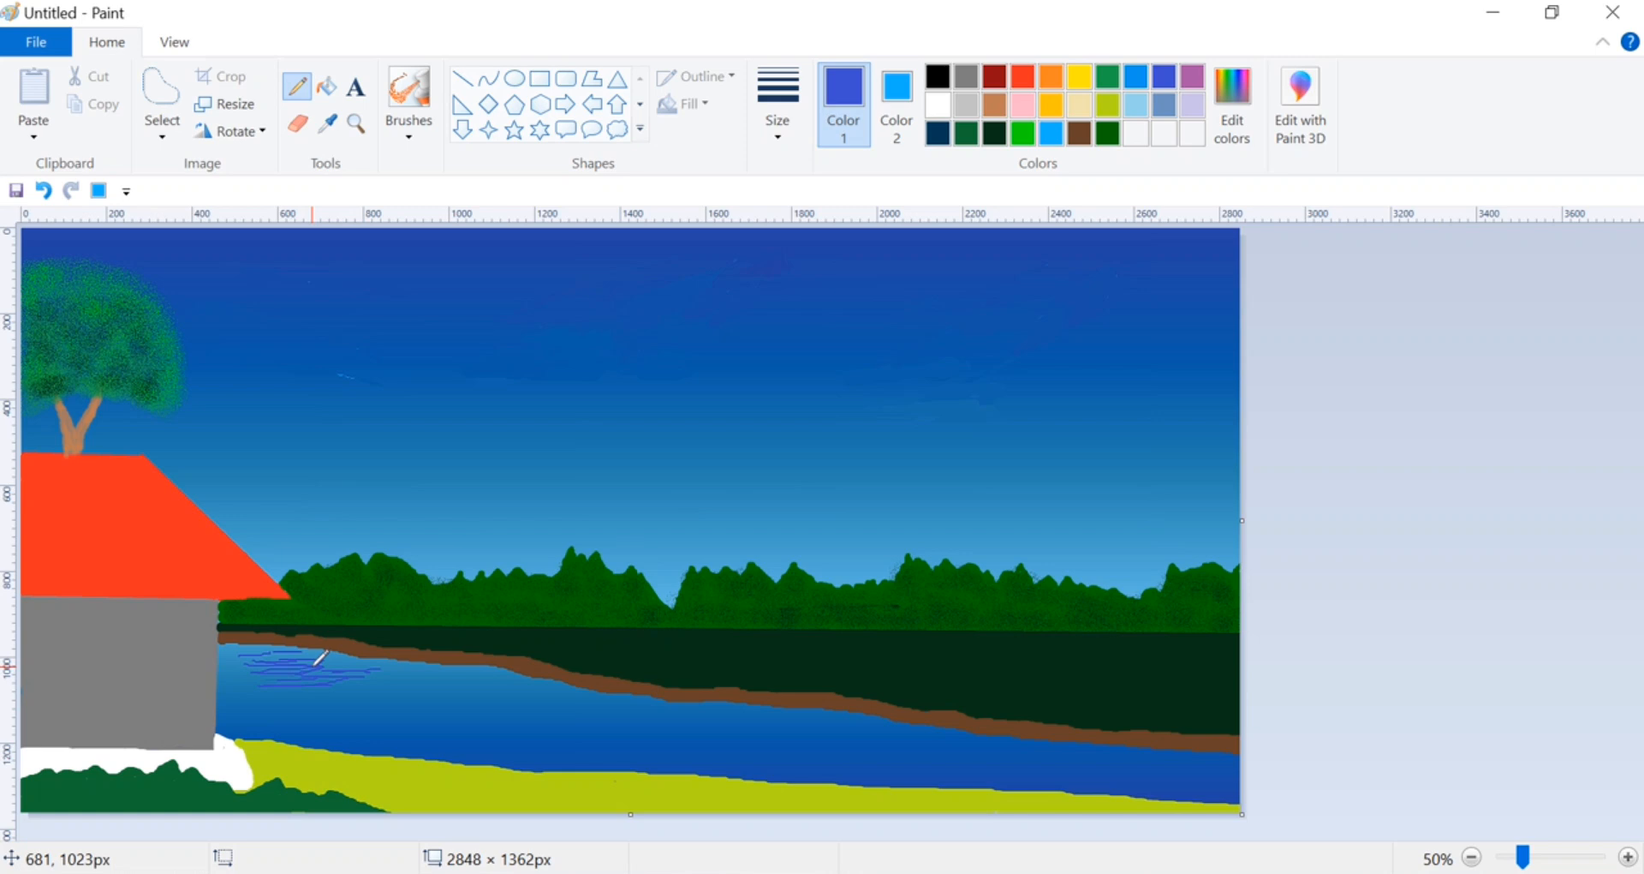
pyautogui.click(43, 190)
pyautogui.click(43, 190)
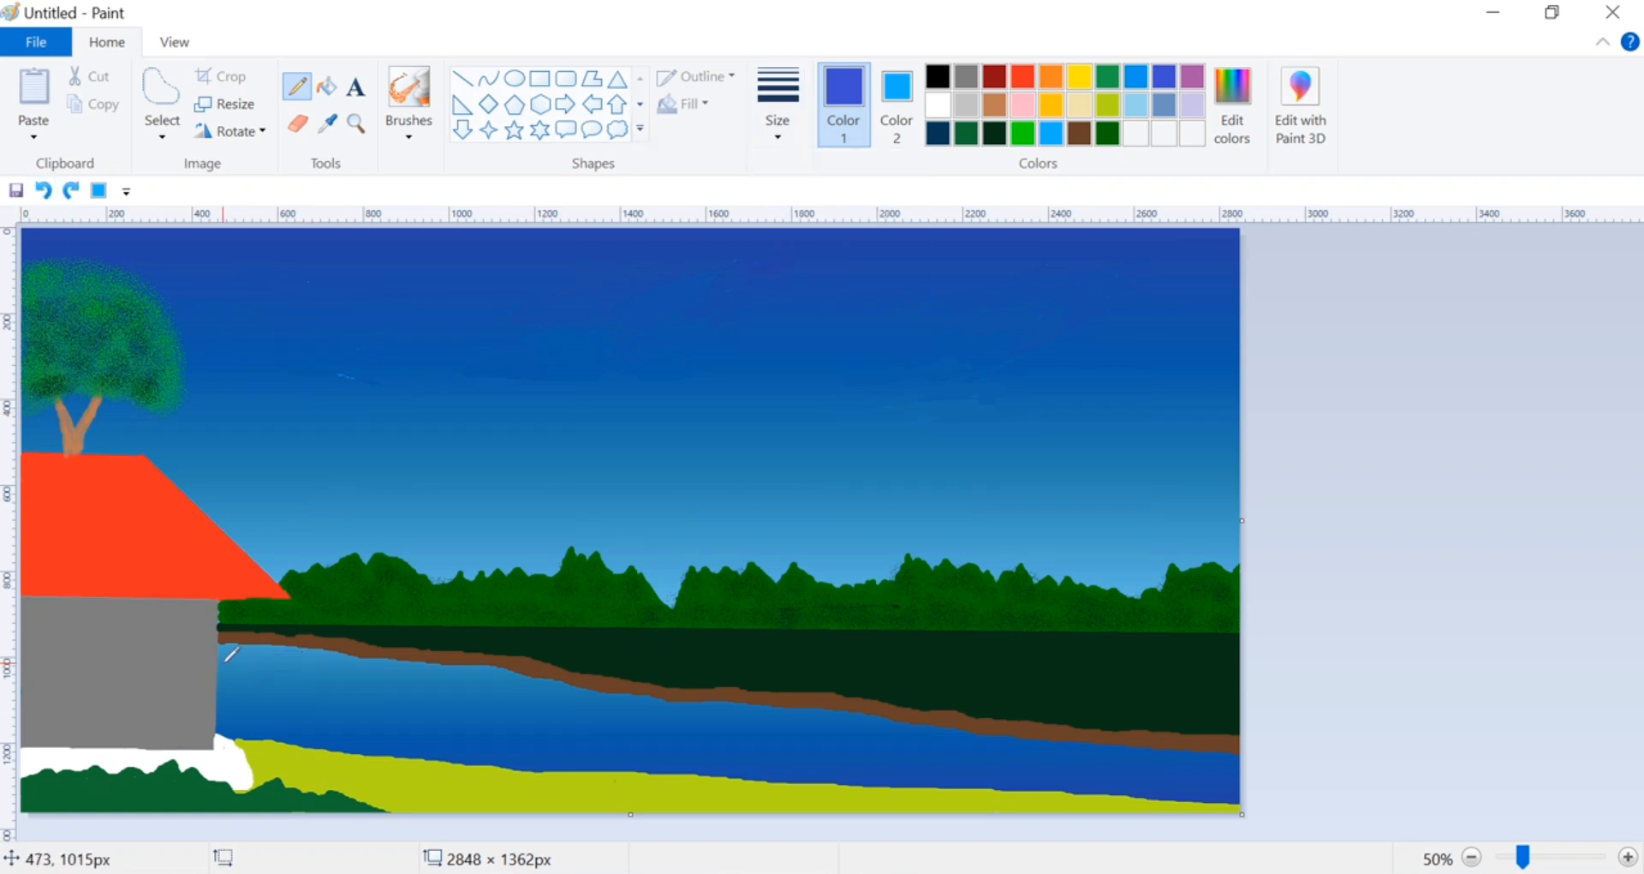
pyautogui.moveTo(239, 646)
pyautogui.mouseDown()
pyautogui.moveTo(261, 671)
pyautogui.moveTo(307, 654)
pyautogui.moveTo(373, 669)
pyautogui.moveTo(312, 700)
pyautogui.mouseUp()
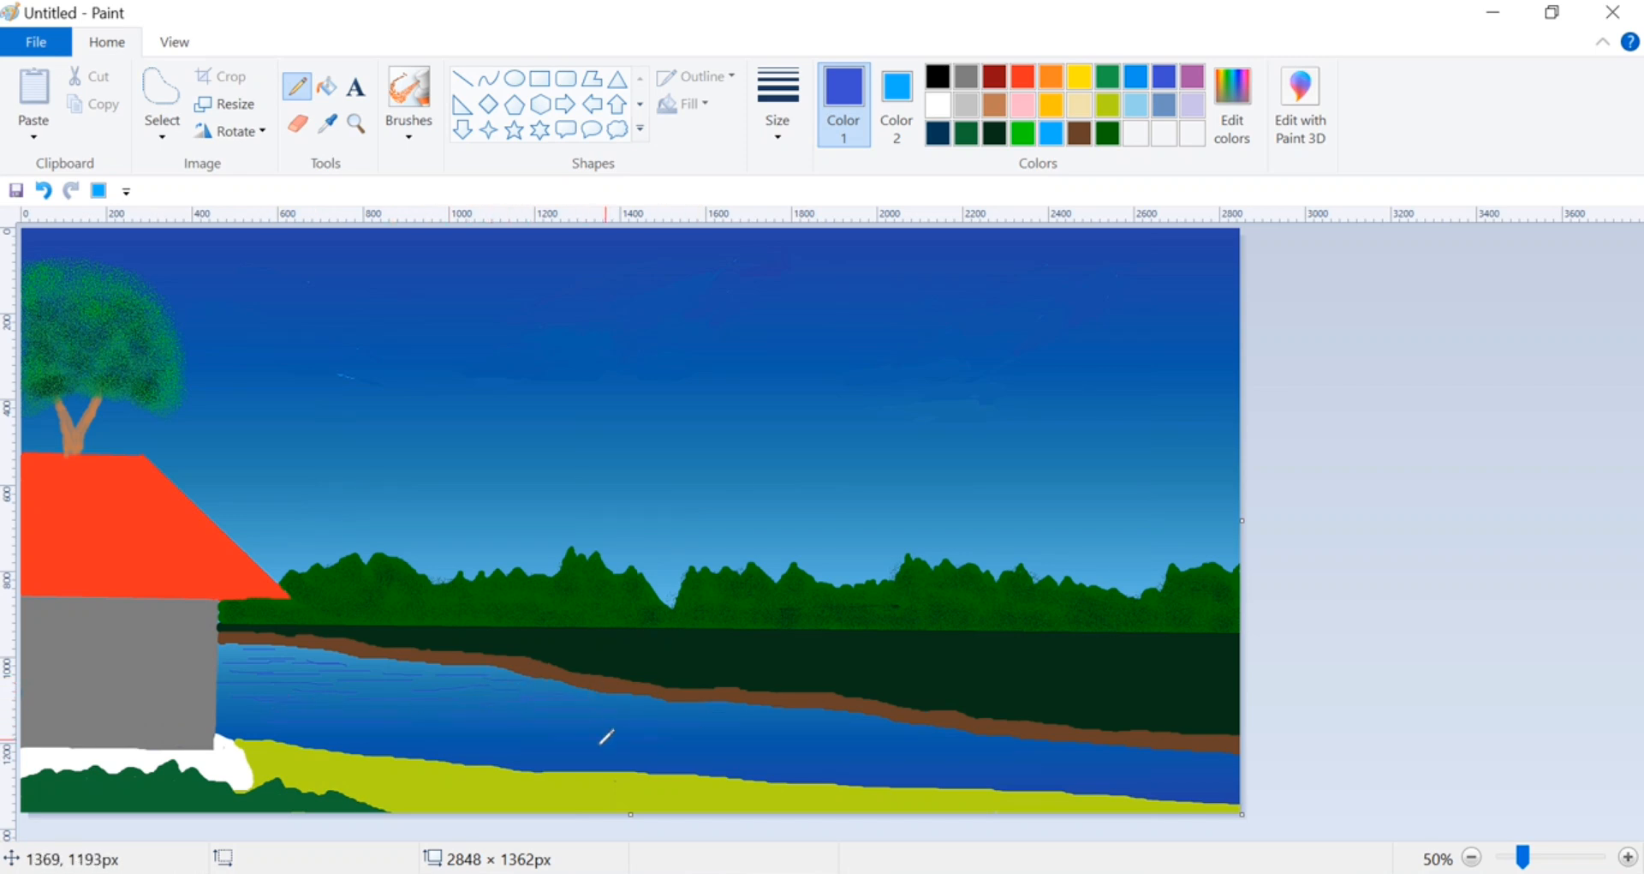
# Sample light blue from the lower sky and pencil ripple lines across the river's far and middle stretches
pyautogui.click(327, 124)
pyautogui.click(648, 514)
pyautogui.moveTo(768, 758)
pyautogui.mouseDown()
pyautogui.moveTo(843, 749)
pyautogui.moveTo(841, 734)
pyautogui.mouseUp()
pyautogui.moveTo(774, 732); pyautogui.dragTo(862, 731)
pyautogui.moveTo(814, 757)
pyautogui.mouseDown()
pyautogui.moveTo(966, 761)
pyautogui.moveTo(965, 736)
pyautogui.mouseUp()
pyautogui.moveTo(891, 751); pyautogui.dragTo(1143, 752)
pyautogui.moveTo(1013, 745); pyautogui.dragTo(1183, 761)
pyautogui.moveTo(1155, 783); pyautogui.dragTo(1211, 778)
pyautogui.moveTo(1165, 785); pyautogui.dragTo(1202, 786)
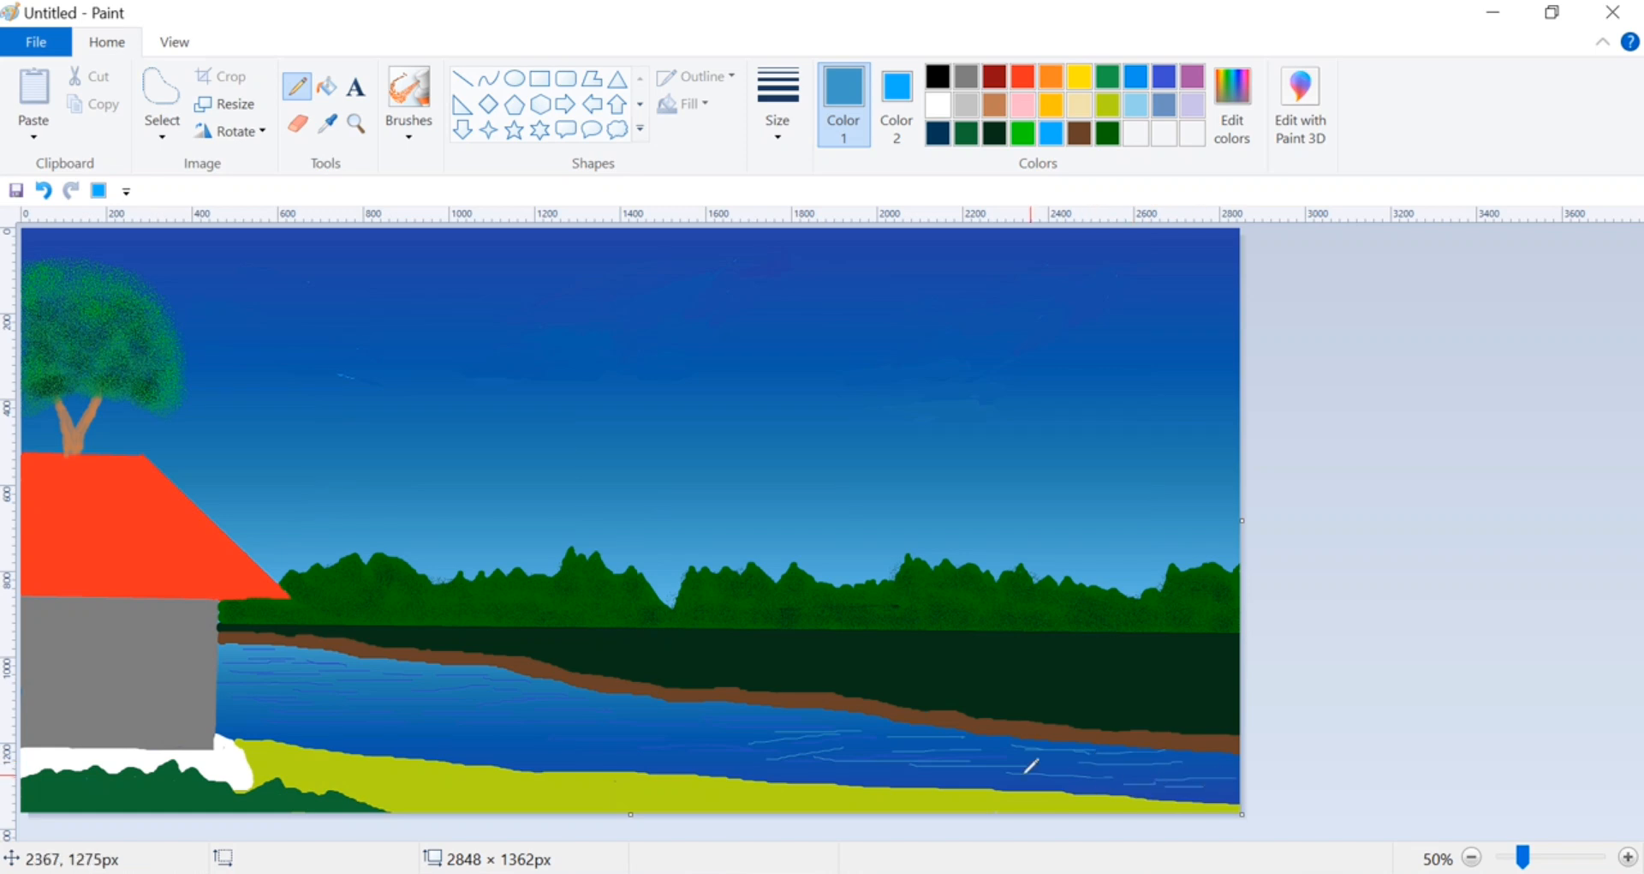
pyautogui.moveTo(848, 768); pyautogui.dragTo(902, 771)
pyautogui.moveTo(697, 756); pyautogui.dragTo(749, 754)
pyautogui.moveTo(598, 752); pyautogui.dragTo(638, 751)
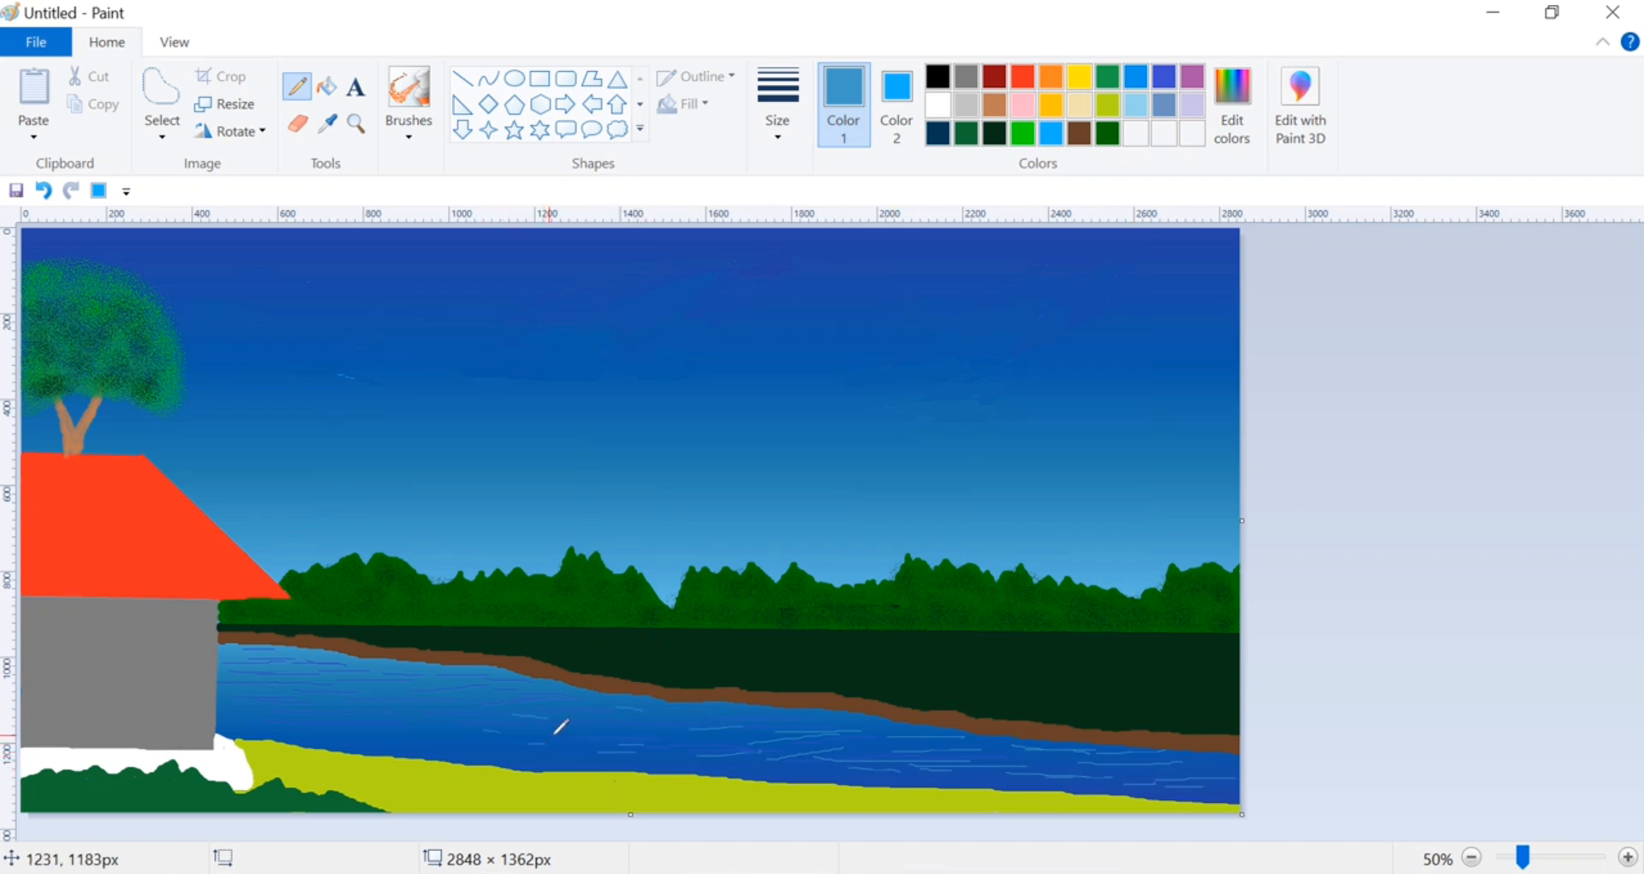
# Add short light-blue ripple lines to the river between the house and its middle stretch
pyautogui.moveTo(320, 715); pyautogui.dragTo(358, 715)
pyautogui.moveTo(341, 735); pyautogui.dragTo(383, 735)
pyautogui.moveTo(390, 695); pyautogui.dragTo(481, 716)
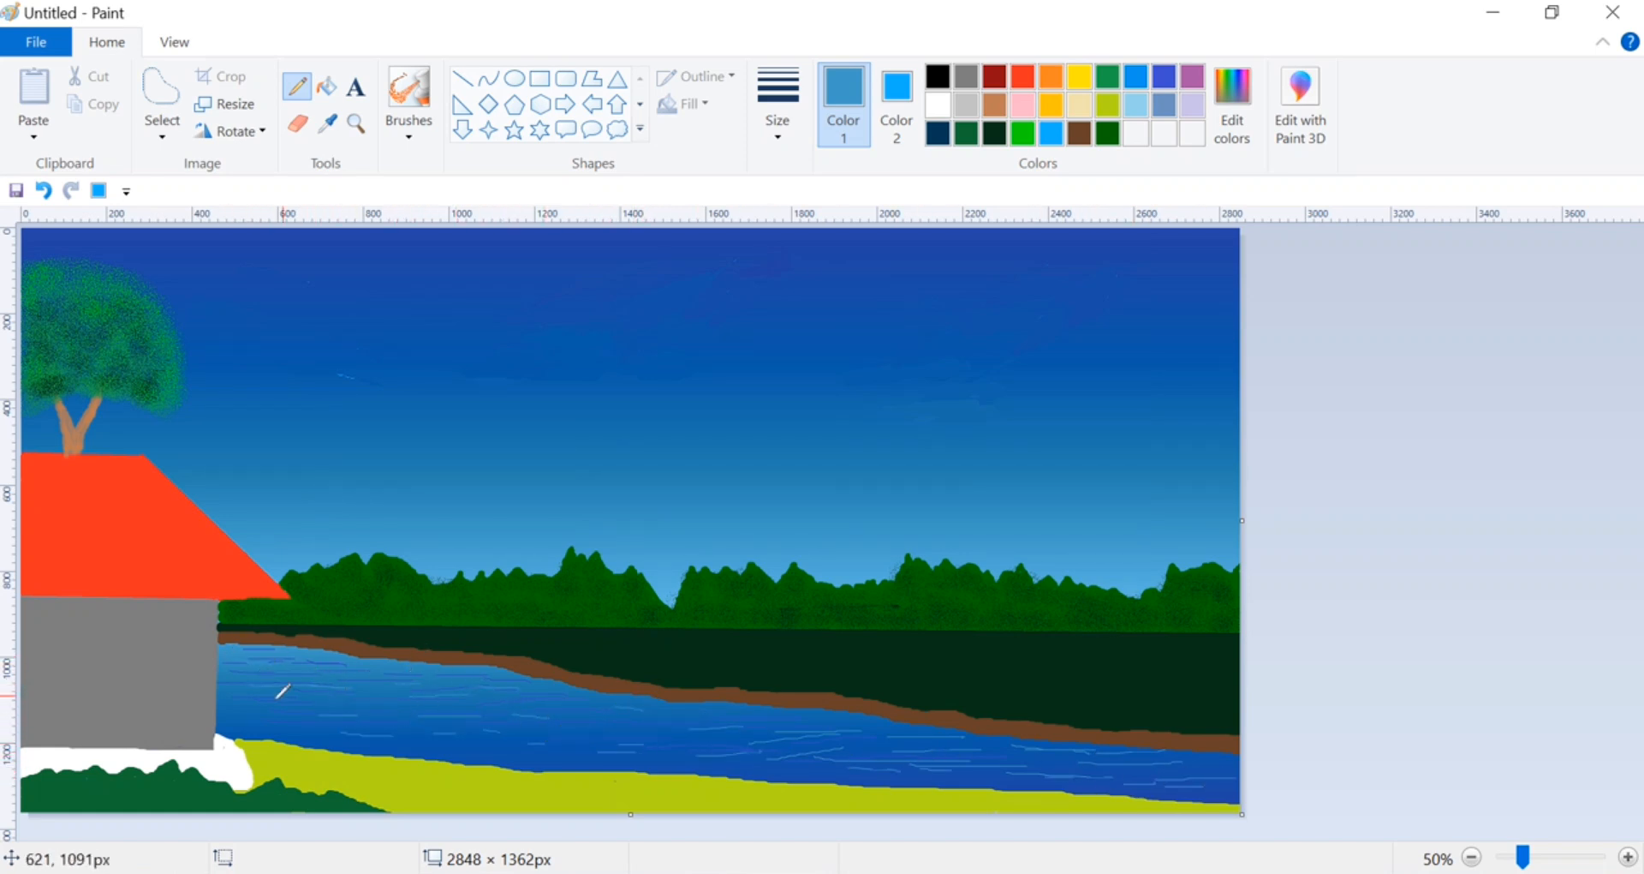
pyautogui.moveTo(250, 713); pyautogui.dragTo(289, 715)
pyautogui.moveTo(292, 734); pyautogui.dragTo(332, 735)
pyautogui.moveTo(512, 750); pyautogui.dragTo(544, 753)
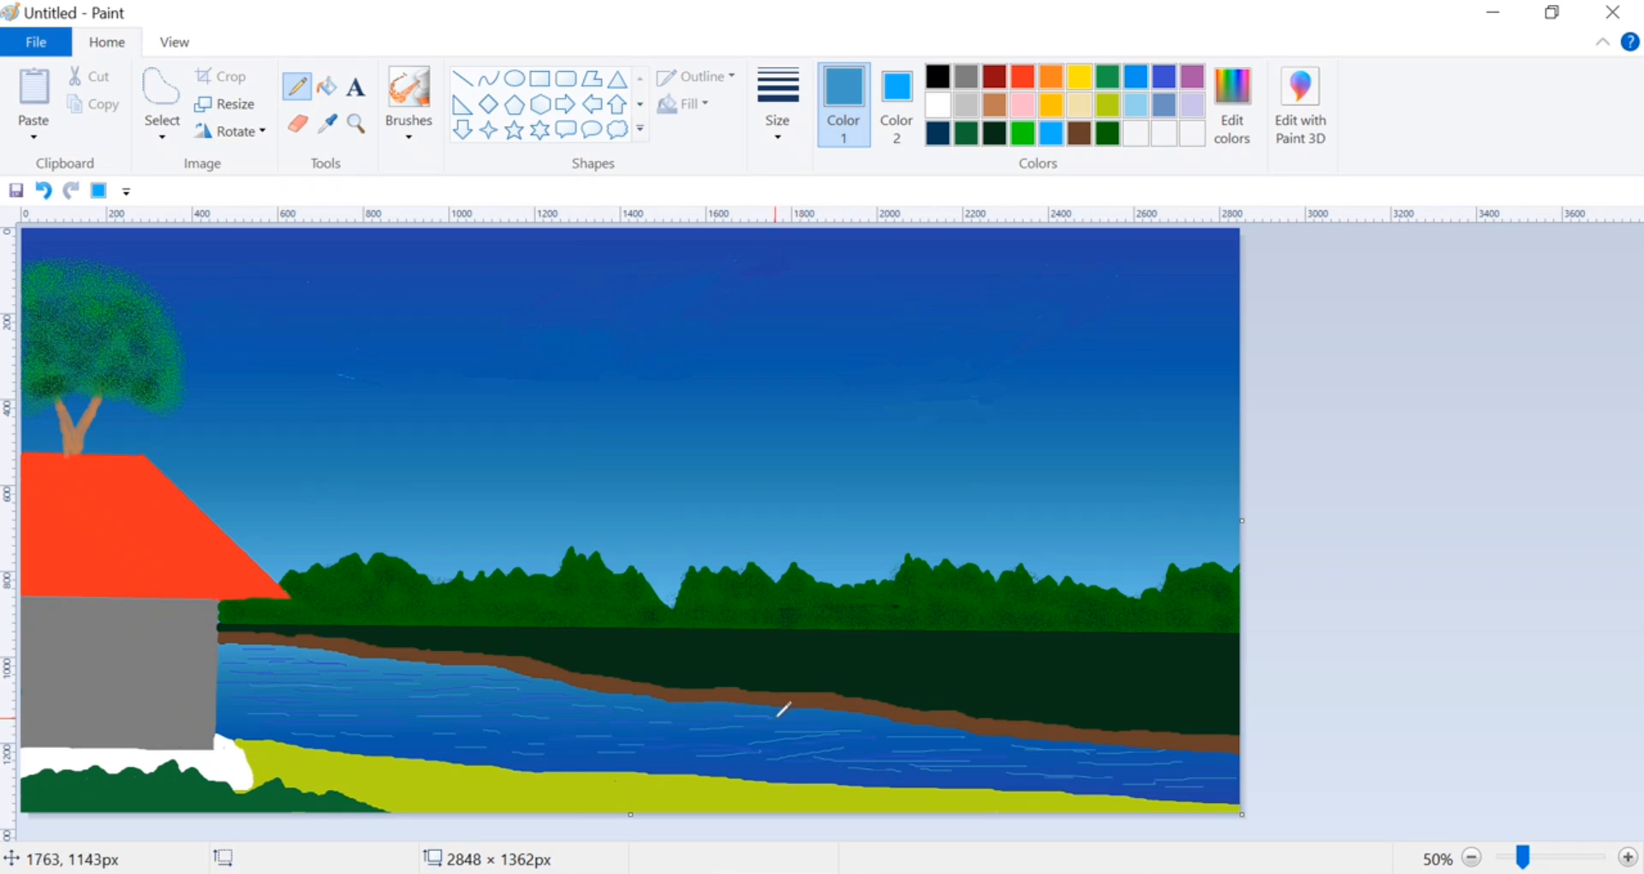
# Pencil dense indigo ripples along the river's middle and far stretches near the yellow-green bank
pyautogui.moveTo(778, 769); pyautogui.dragTo(928, 763)
pyautogui.click(1163, 77)
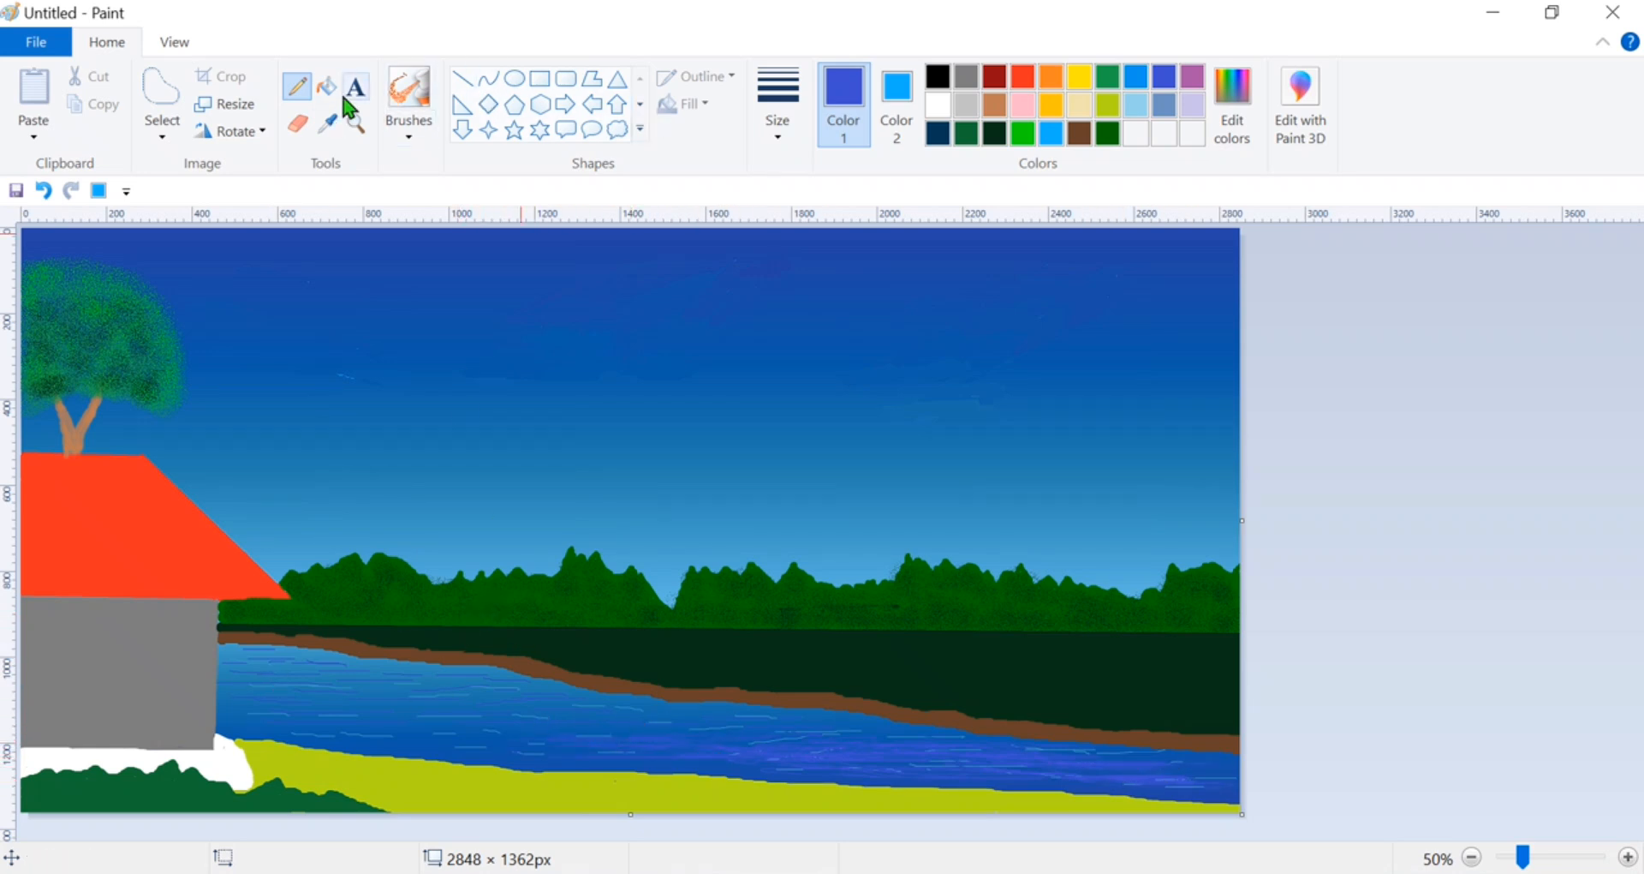
# Outline a bush on the near bank beside the house wall with a dark-green brush, discarding the pencil attempt
pyautogui.click(1108, 135)
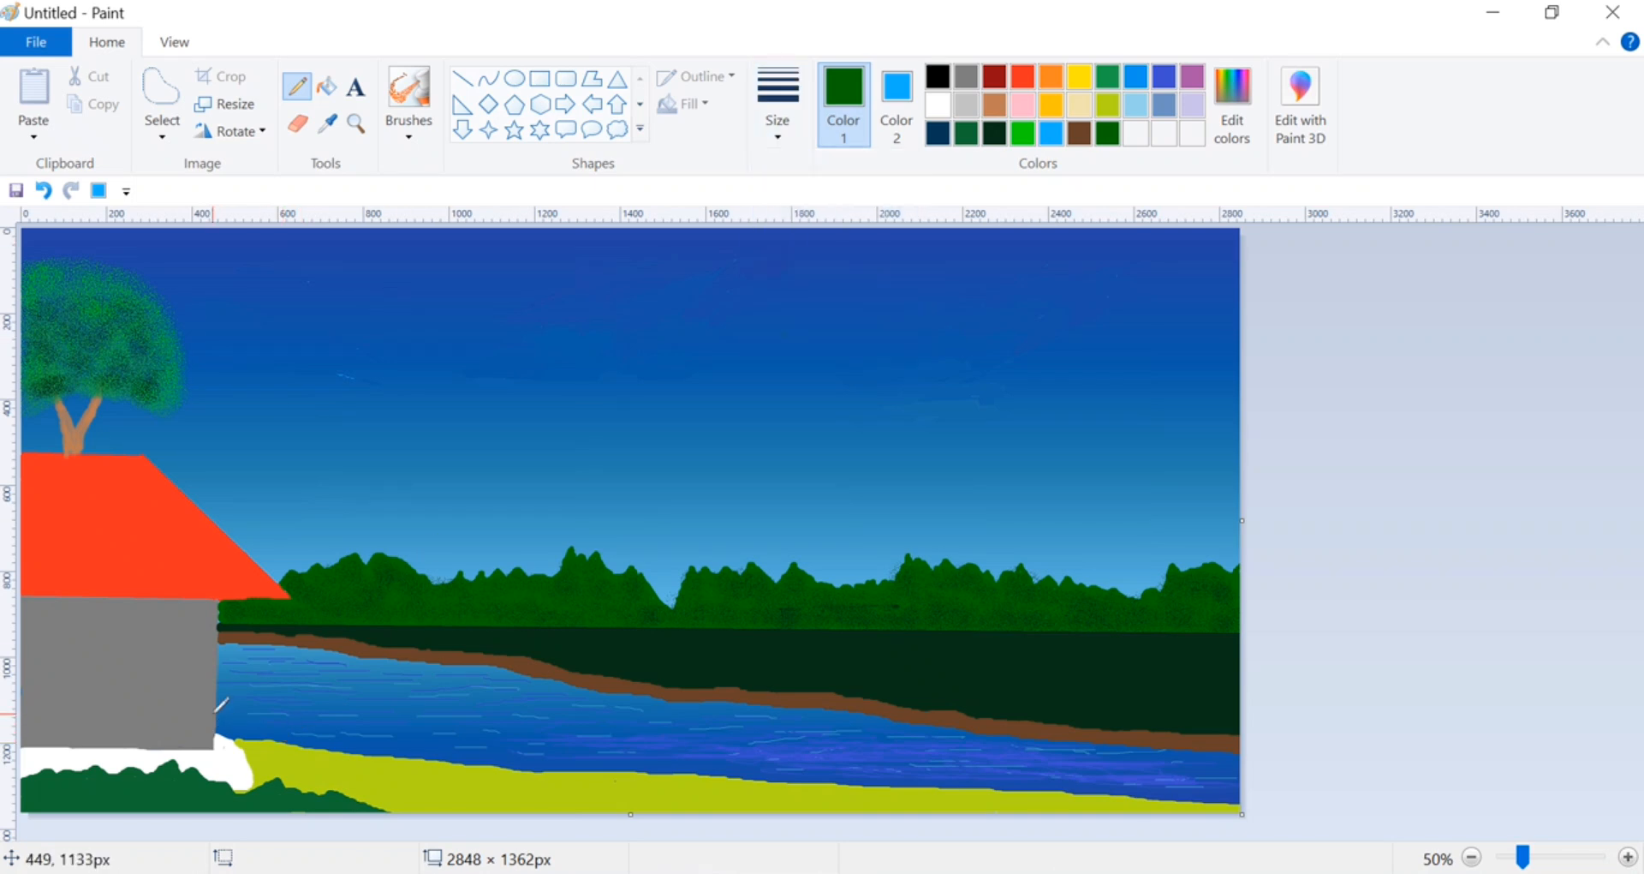
pyautogui.moveTo(224, 704)
pyautogui.mouseDown()
pyautogui.moveTo(274, 686)
pyautogui.moveTo(343, 701)
pyautogui.mouseUp()
pyautogui.click(55, 192)
pyautogui.click(408, 130)
pyautogui.click(408, 169)
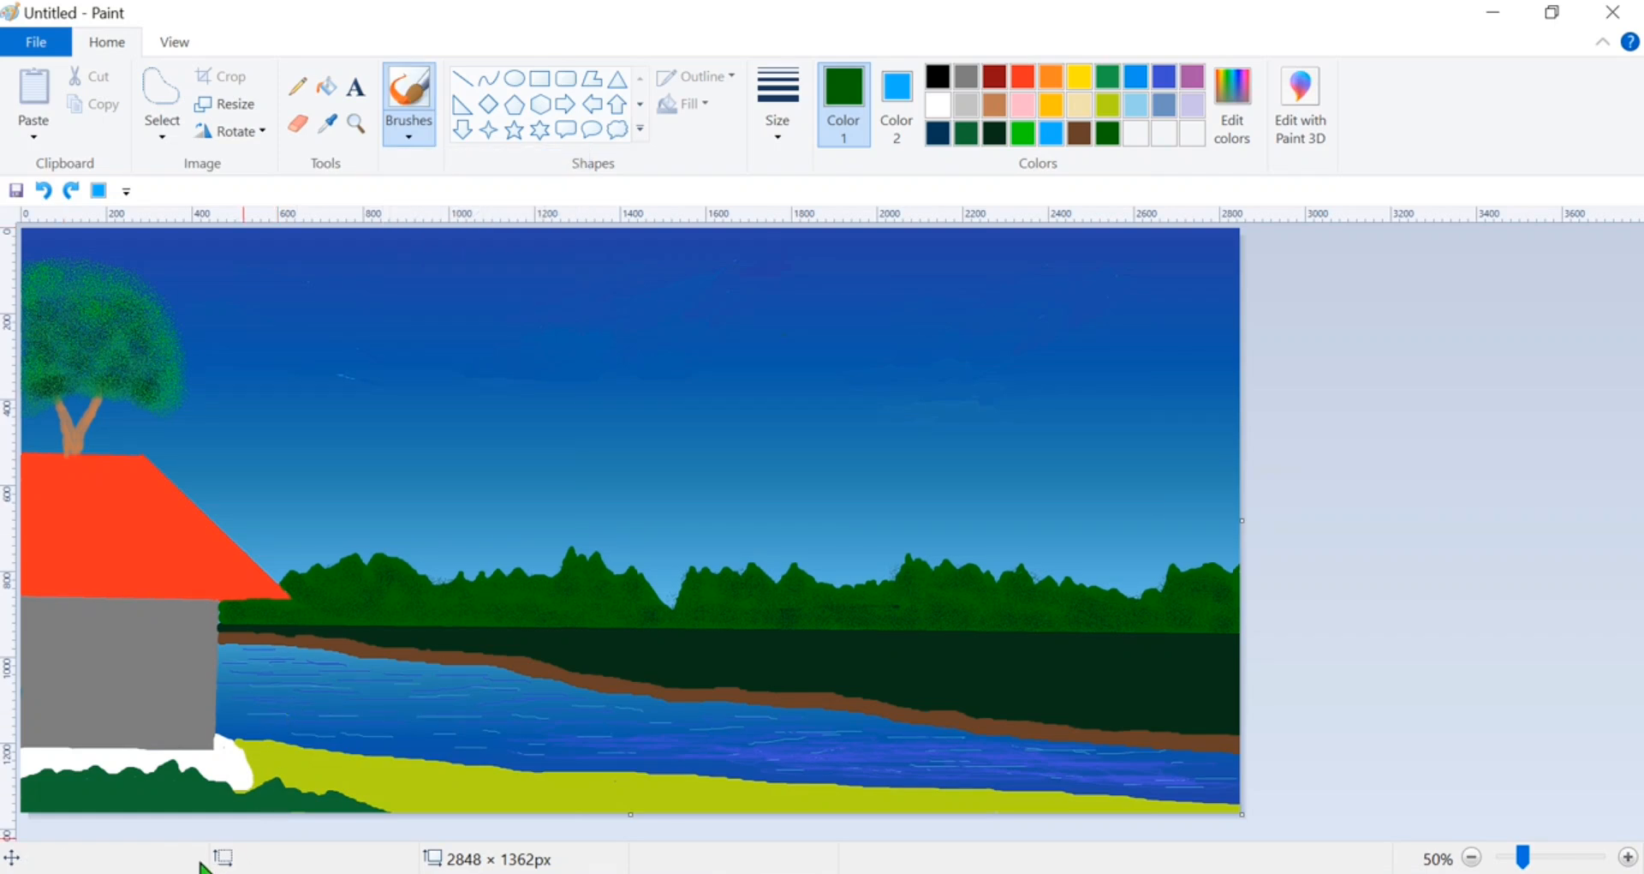
pyautogui.moveTo(227, 718)
pyautogui.mouseDown()
pyautogui.moveTo(354, 760)
pyautogui.moveTo(254, 771)
pyautogui.moveTo(251, 723)
pyautogui.moveTo(286, 743)
pyautogui.moveTo(289, 718)
pyautogui.moveTo(305, 745)
pyautogui.moveTo(227, 712)
pyautogui.moveTo(247, 711)
pyautogui.moveTo(224, 727)
pyautogui.moveTo(238, 763)
pyautogui.moveTo(214, 728)
pyautogui.moveTo(283, 749)
pyautogui.moveTo(245, 729)
pyautogui.moveTo(235, 756)
pyautogui.moveTo(326, 755)
pyautogui.mouseUp()
# Sample the green of the foreground shrubs and paint the inside of the bush beside the wall
pyautogui.click(327, 125)
pyautogui.click(275, 792)
pyautogui.click(327, 125)
pyautogui.click(152, 780)
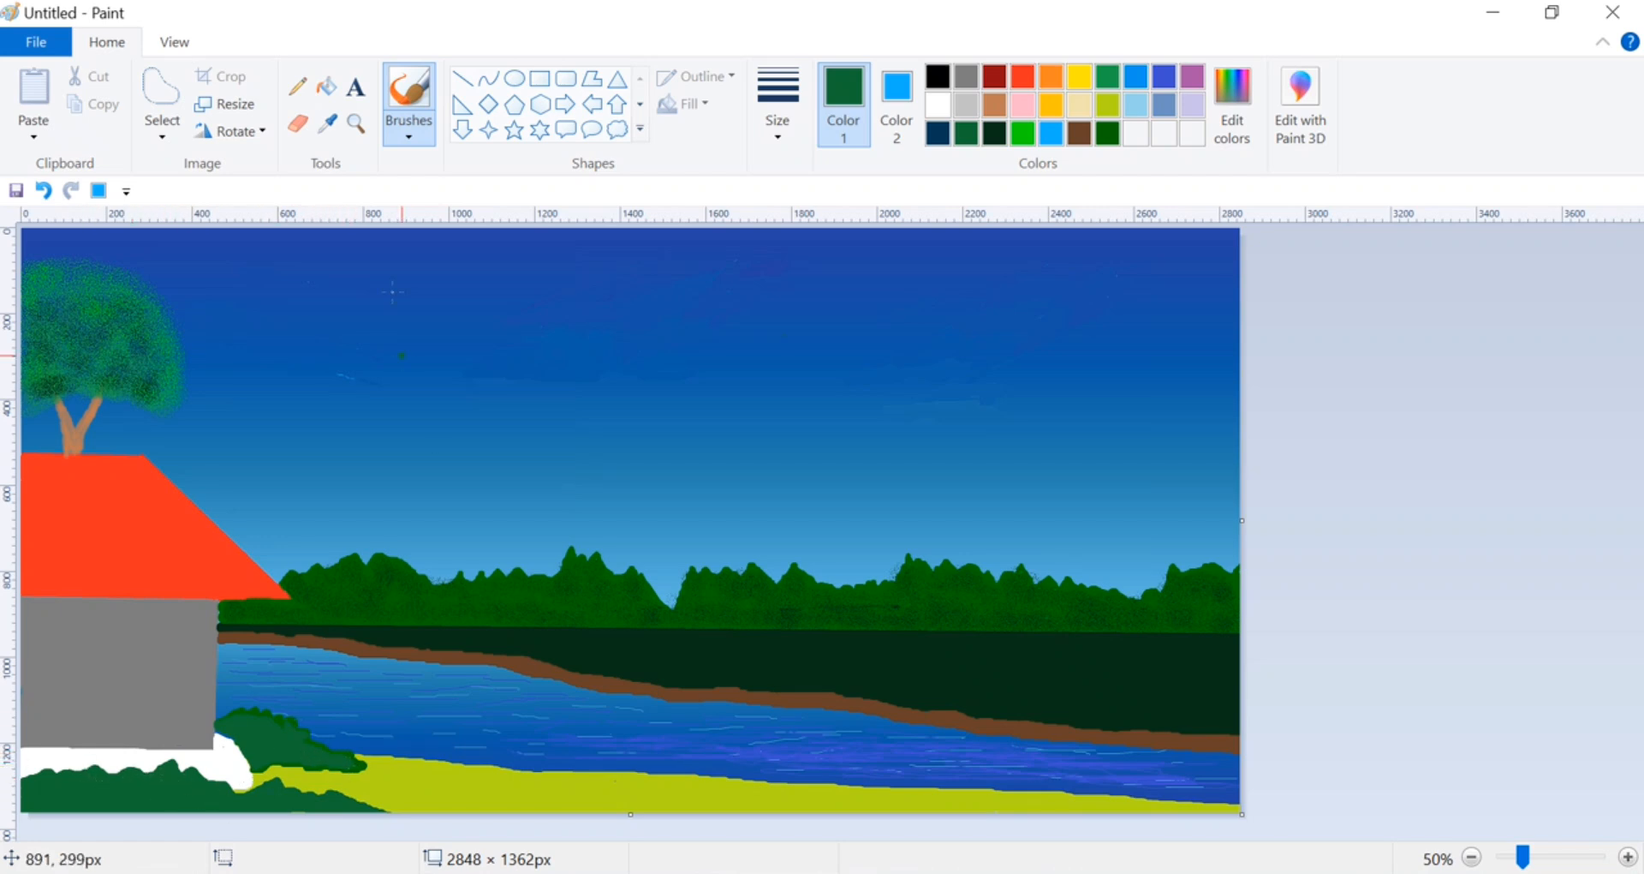
# Choose the Curve tool and mix a custom dark brown from the brown swatch, abandoning the dark-red mix
pyautogui.click(488, 79)
pyautogui.click(995, 77)
pyautogui.click(1250, 105)
pyautogui.moveTo(1089, 446); pyautogui.dragTo(1095, 489)
pyautogui.click(605, 614)
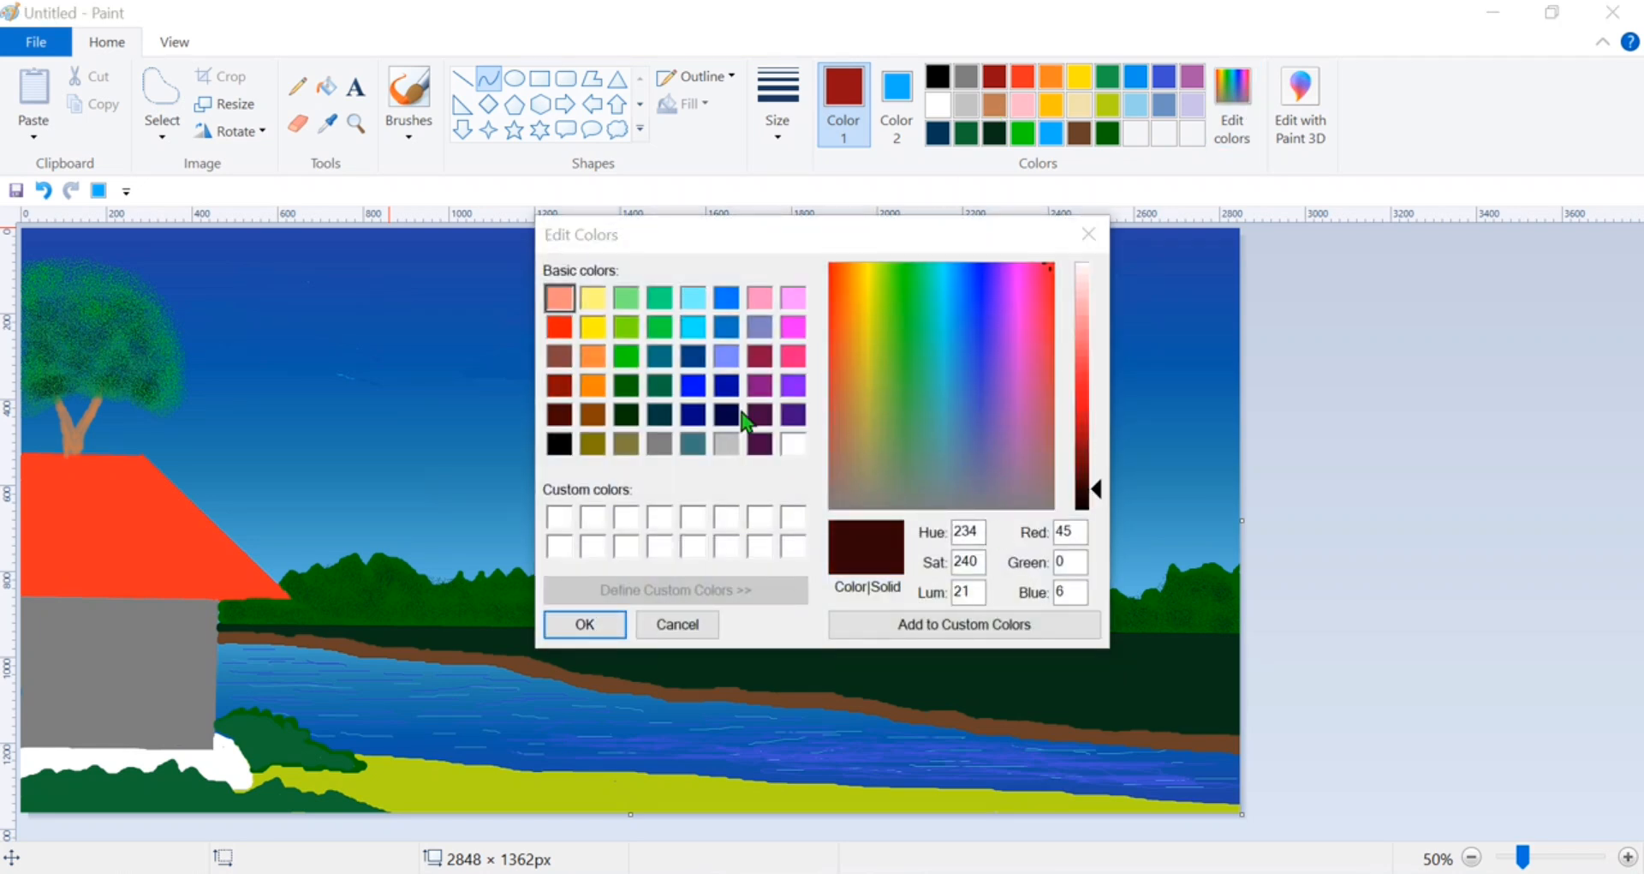
pyautogui.click(994, 104)
pyautogui.click(1252, 85)
pyautogui.moveTo(1092, 454); pyautogui.dragTo(1093, 493)
pyautogui.click(575, 623)
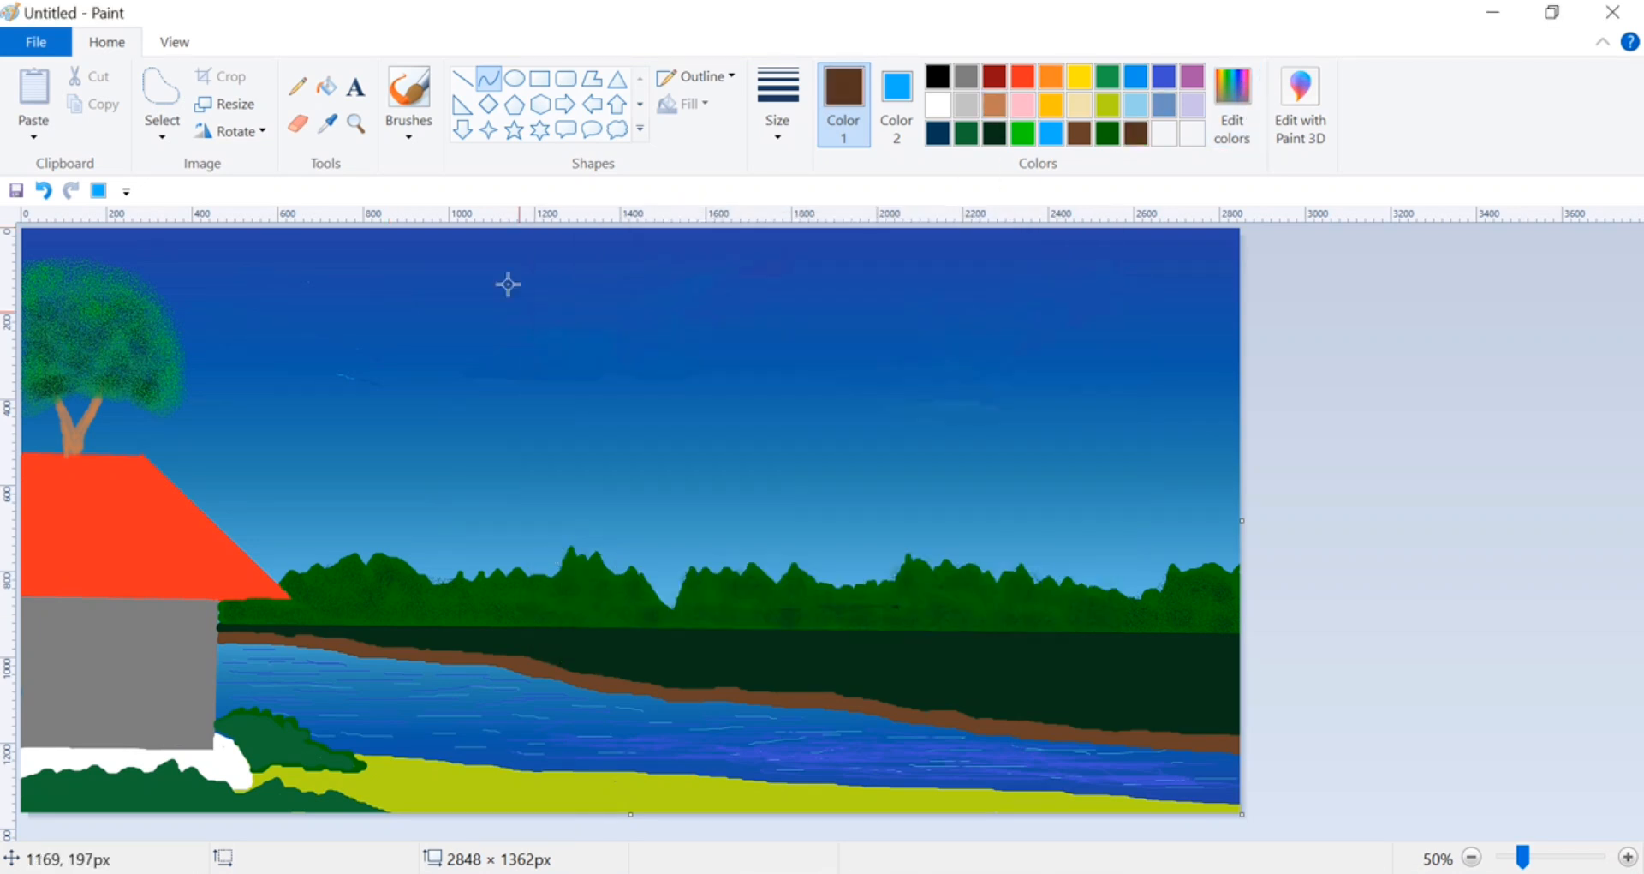
# Draw a small boat's curved hull in thin dark-brown lines on the river beside the bush, replacing the first attempt
pyautogui.moveTo(284, 716)
pyautogui.mouseDown()
pyautogui.moveTo(485, 715)
pyautogui.moveTo(437, 728)
pyautogui.moveTo(484, 717)
pyautogui.moveTo(454, 749)
pyautogui.moveTo(474, 753)
pyautogui.moveTo(435, 752)
pyautogui.moveTo(465, 753)
pyautogui.mouseUp()
pyautogui.hotkey('ctrl', 'z')
pyautogui.click(778, 116)
pyautogui.click(782, 275)
pyautogui.click(1367, 550)
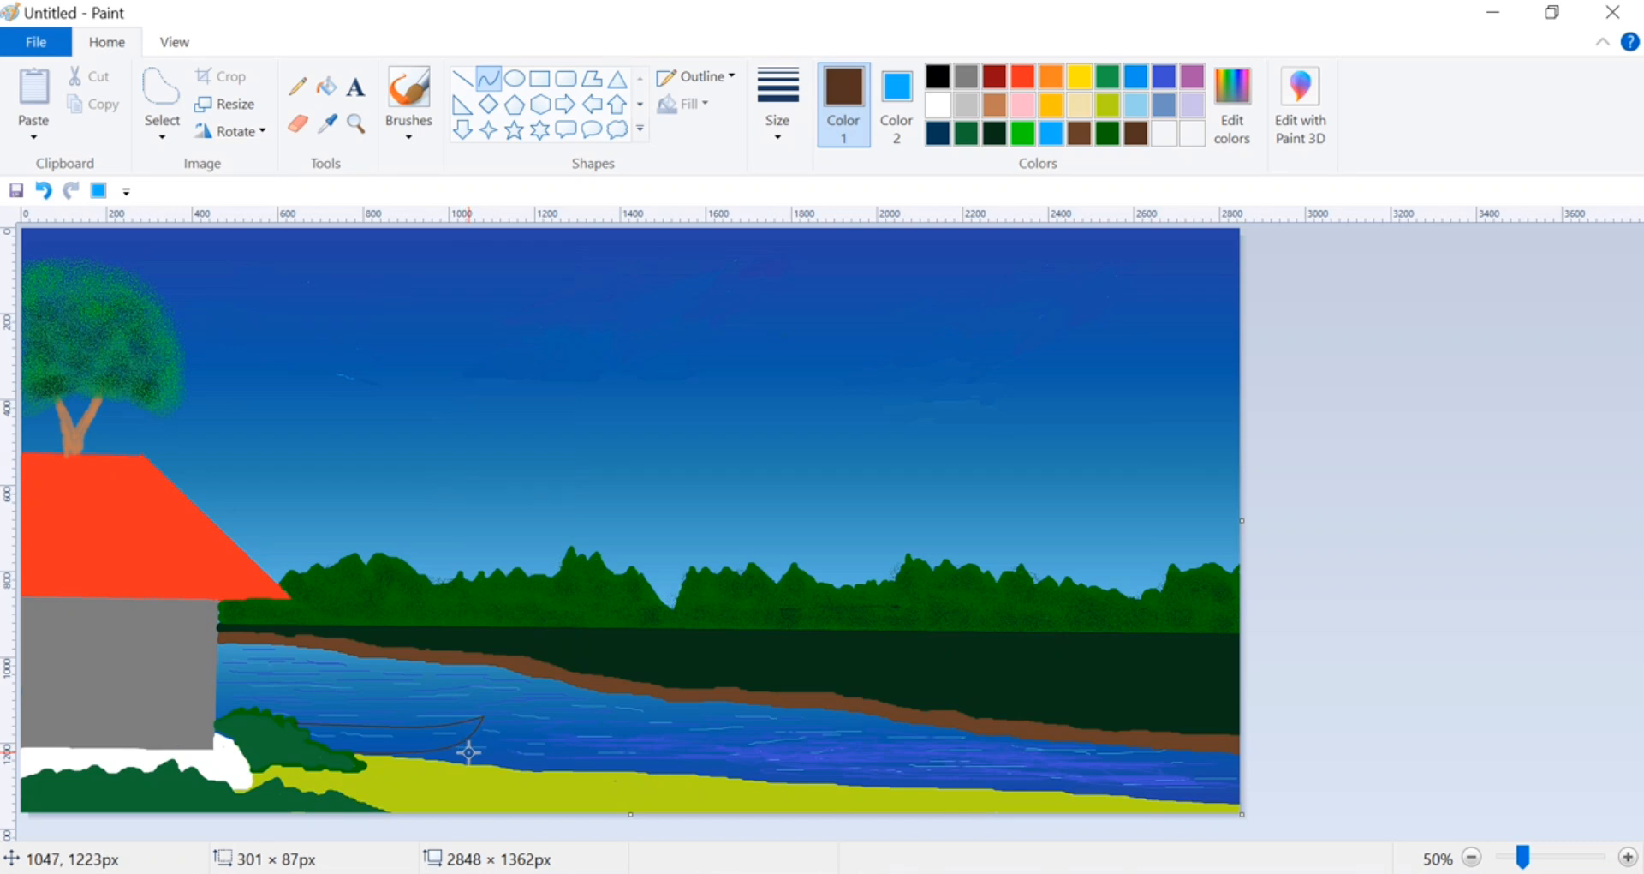
pyautogui.click(1321, 632)
# Adjust the line thickness and draw the boat's upper edge as a dark-brown line running to the bow tip
pyautogui.click(763, 132)
pyautogui.click(792, 280)
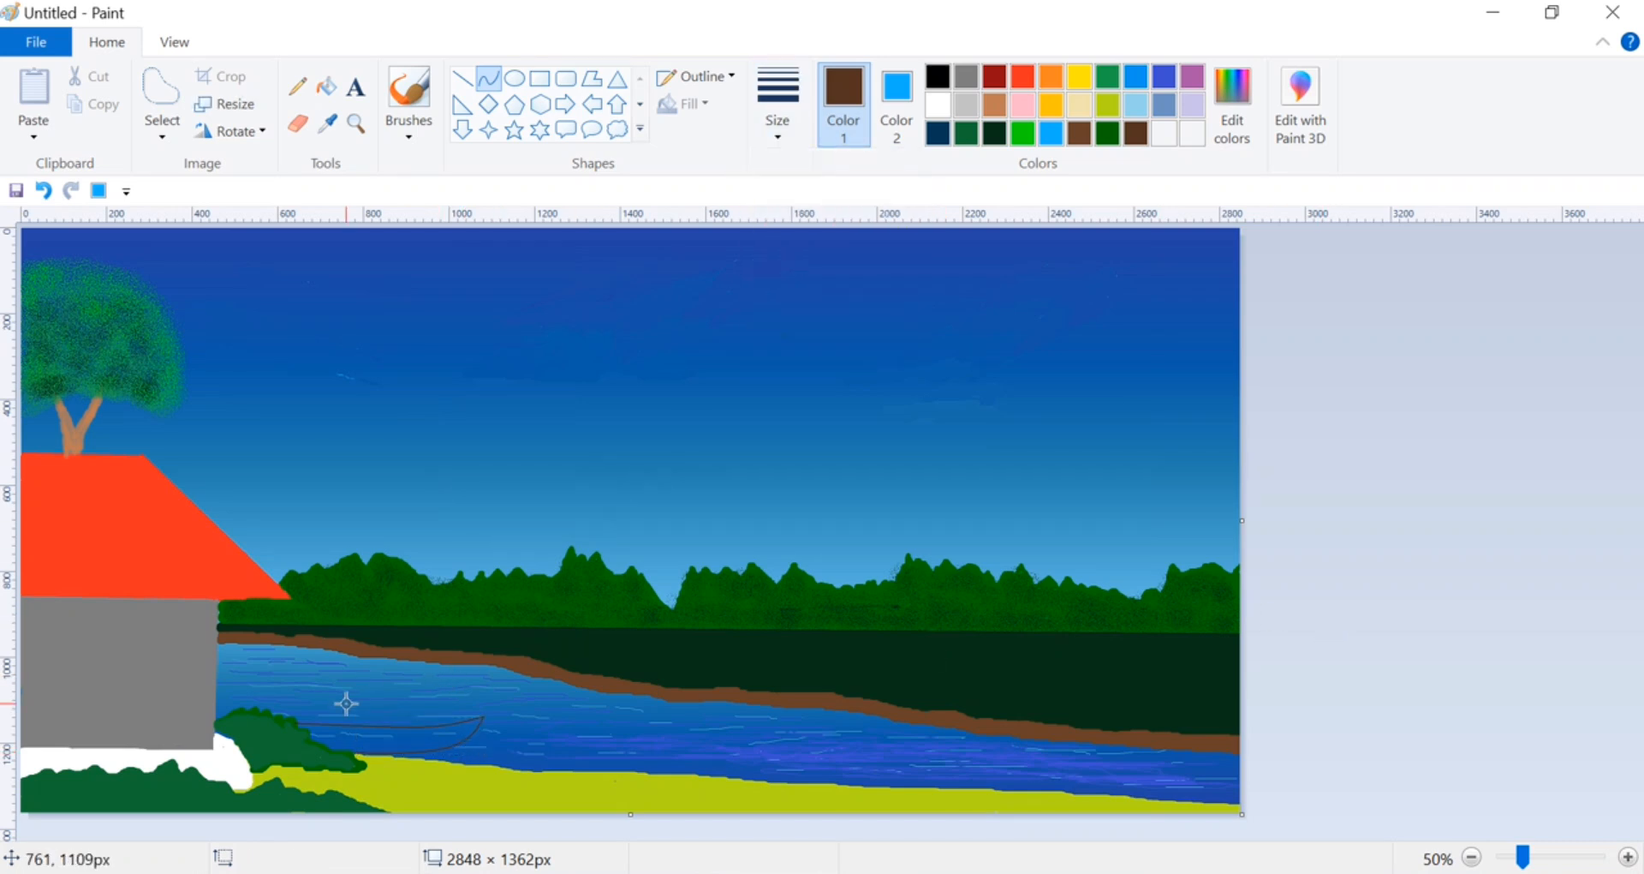
pyautogui.moveTo(332, 704); pyautogui.dragTo(482, 715)
pyautogui.click(1380, 557)
# Outline the boat's canopy with orange curves over the stern next to the bush
pyautogui.click(1053, 76)
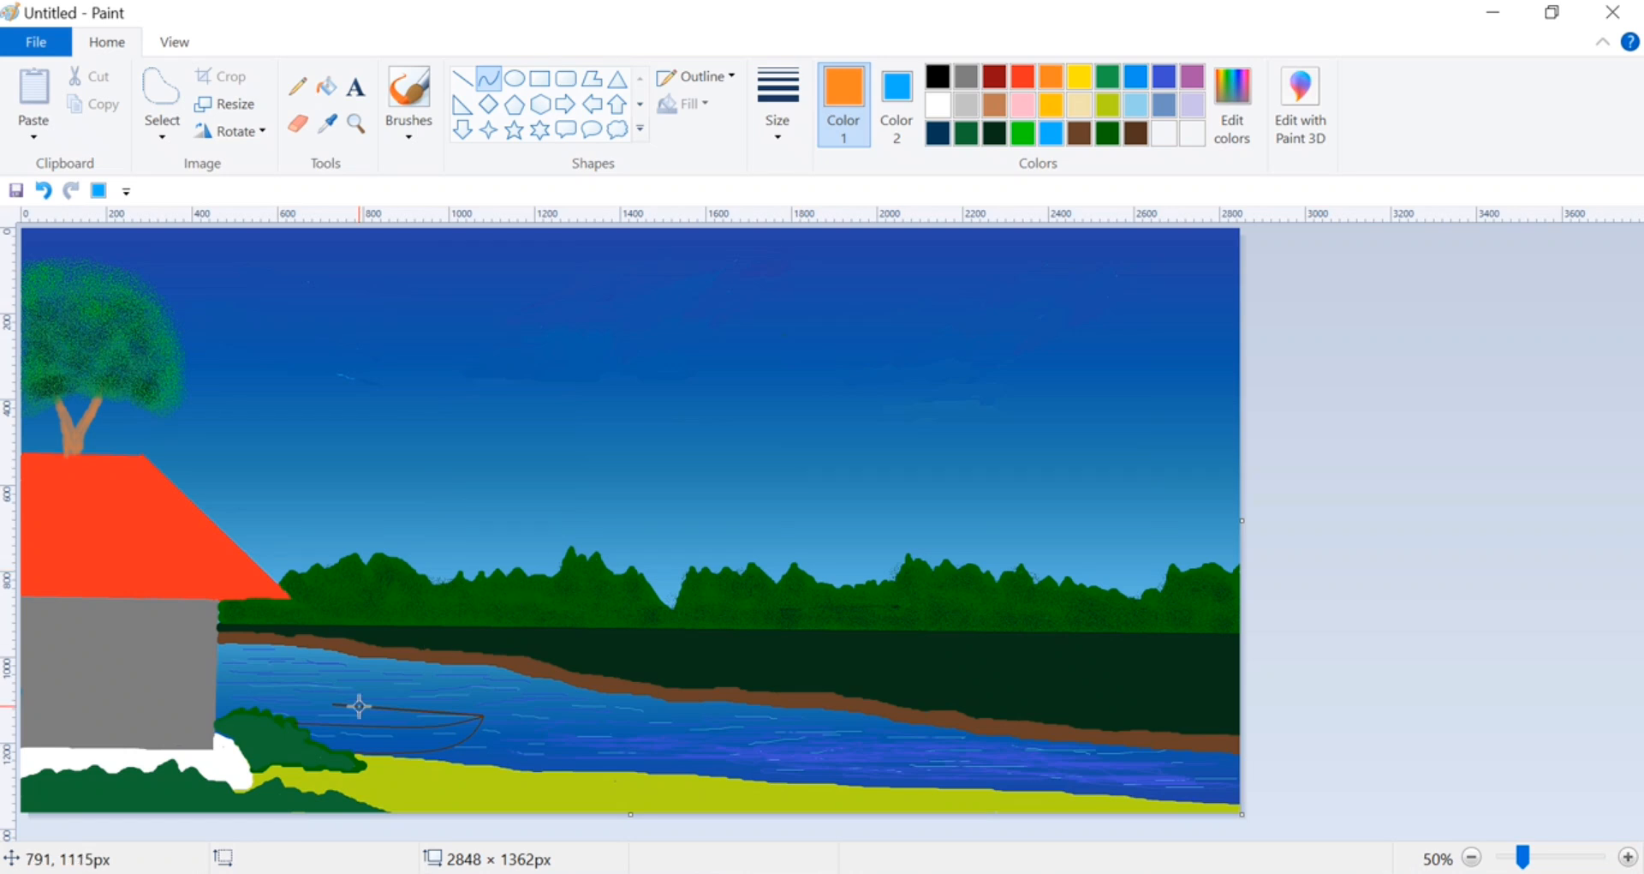
pyautogui.moveTo(378, 707)
pyautogui.mouseDown()
pyautogui.moveTo(361, 726)
pyautogui.moveTo(355, 690)
pyautogui.moveTo(369, 693)
pyautogui.moveTo(299, 722)
pyautogui.moveTo(289, 696)
pyautogui.moveTo(369, 701)
pyautogui.mouseUp()
pyautogui.click(1570, 505)
pyautogui.click(1265, 404)
# Brush the inside of the boat's canopy solid orange, undoing a stray stroke
pyautogui.click(409, 135)
pyautogui.click(419, 163)
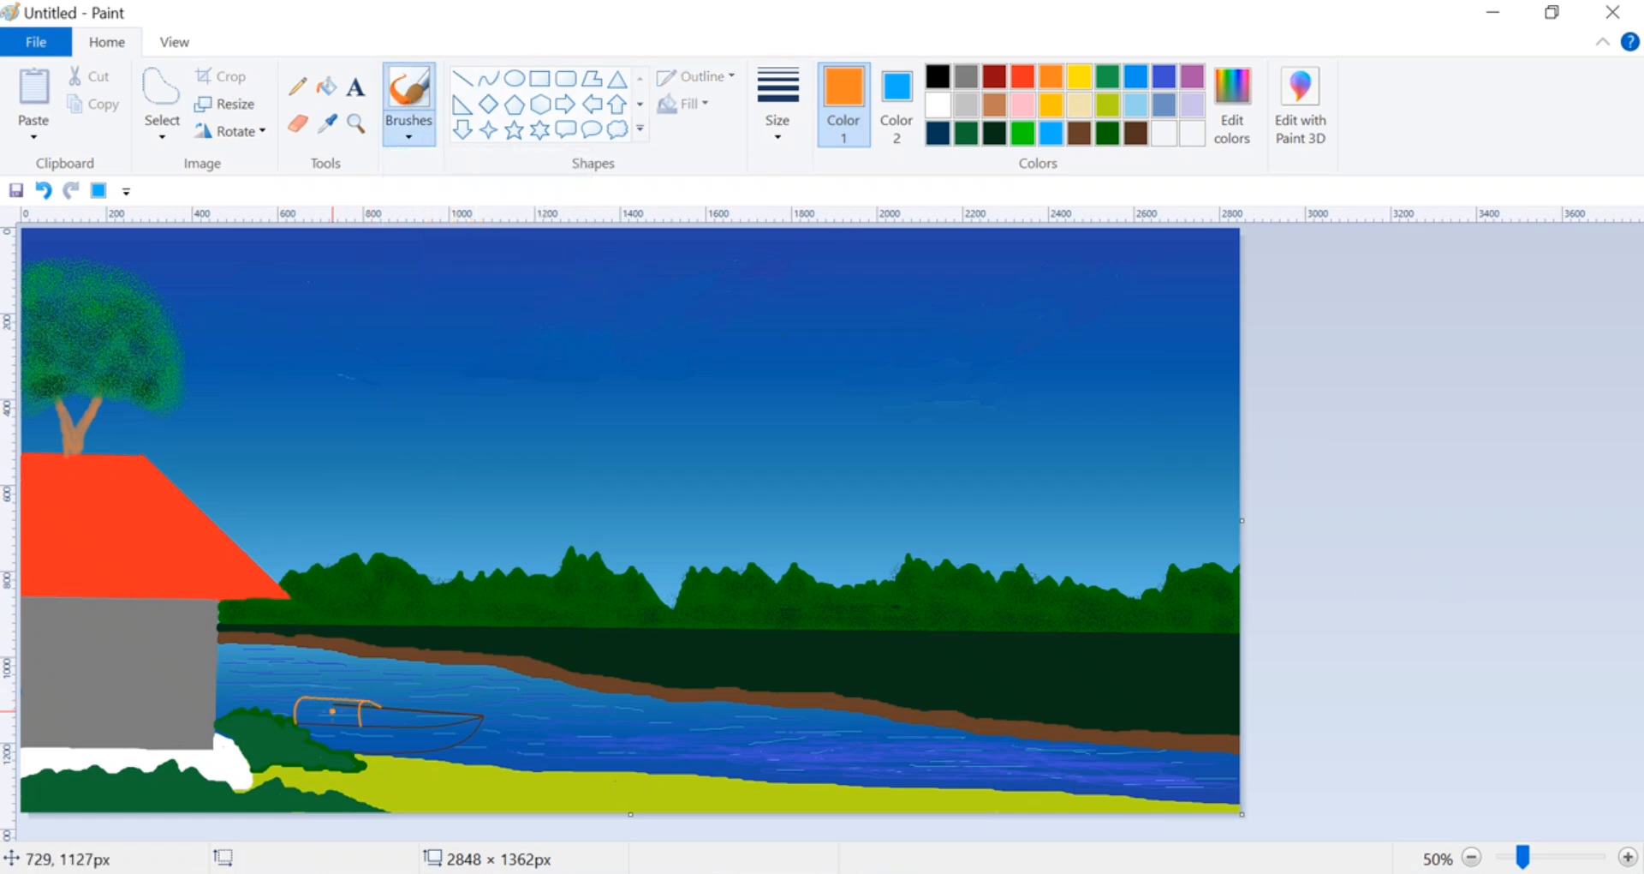
pyautogui.moveTo(317, 699); pyautogui.dragTo(356, 705)
pyautogui.click(42, 191)
pyautogui.moveTo(328, 709); pyautogui.dragTo(352, 703)
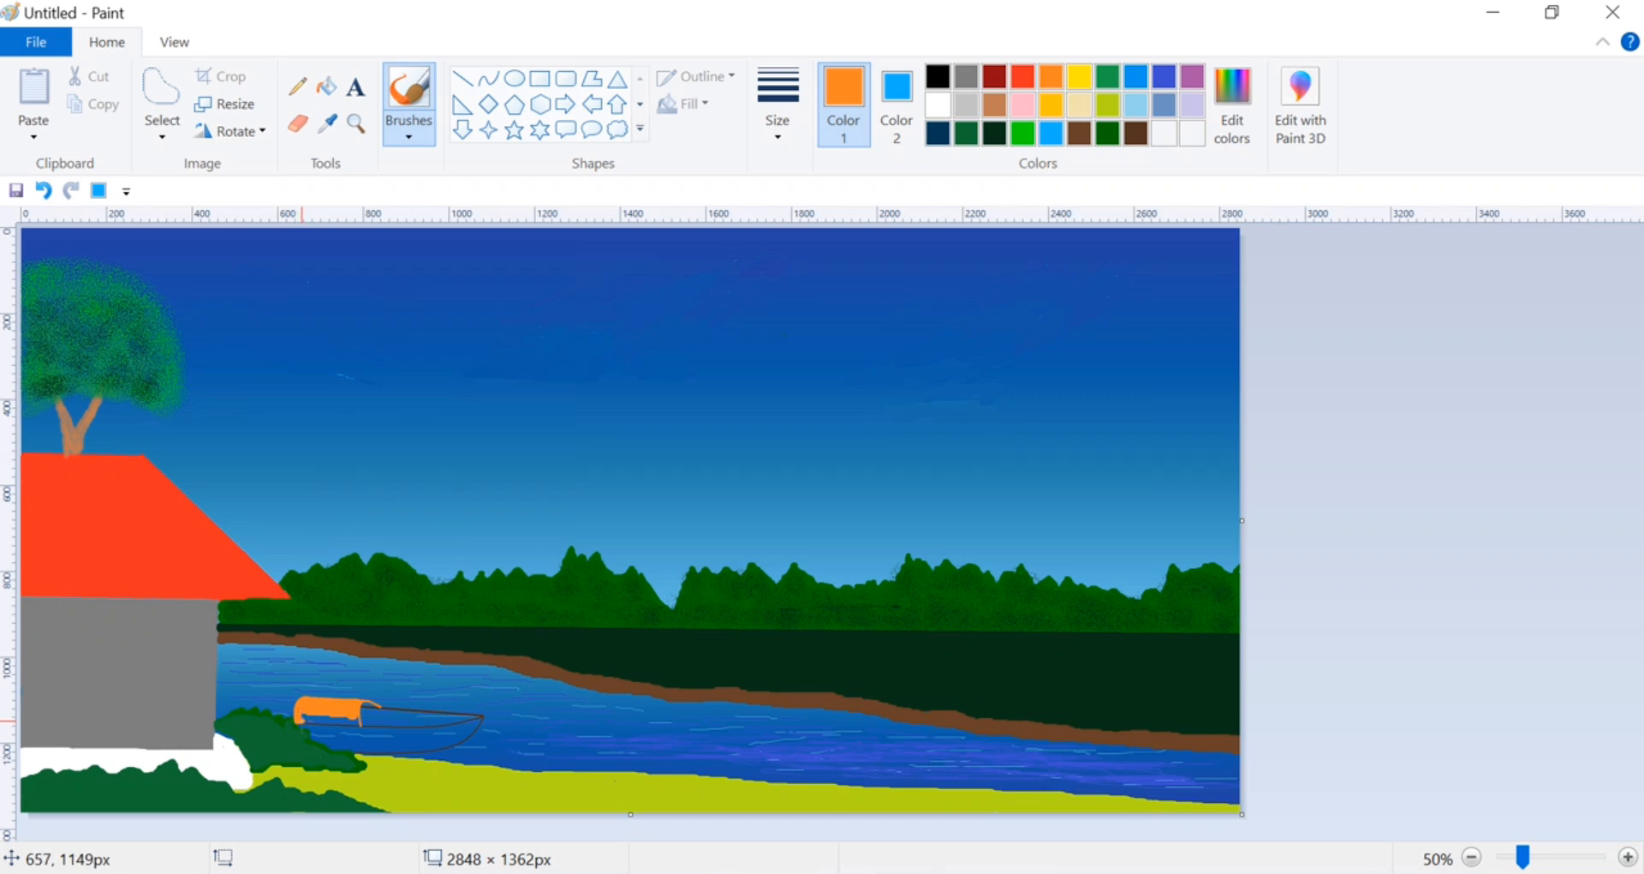
pyautogui.moveTo(302, 719); pyautogui.dragTo(352, 724)
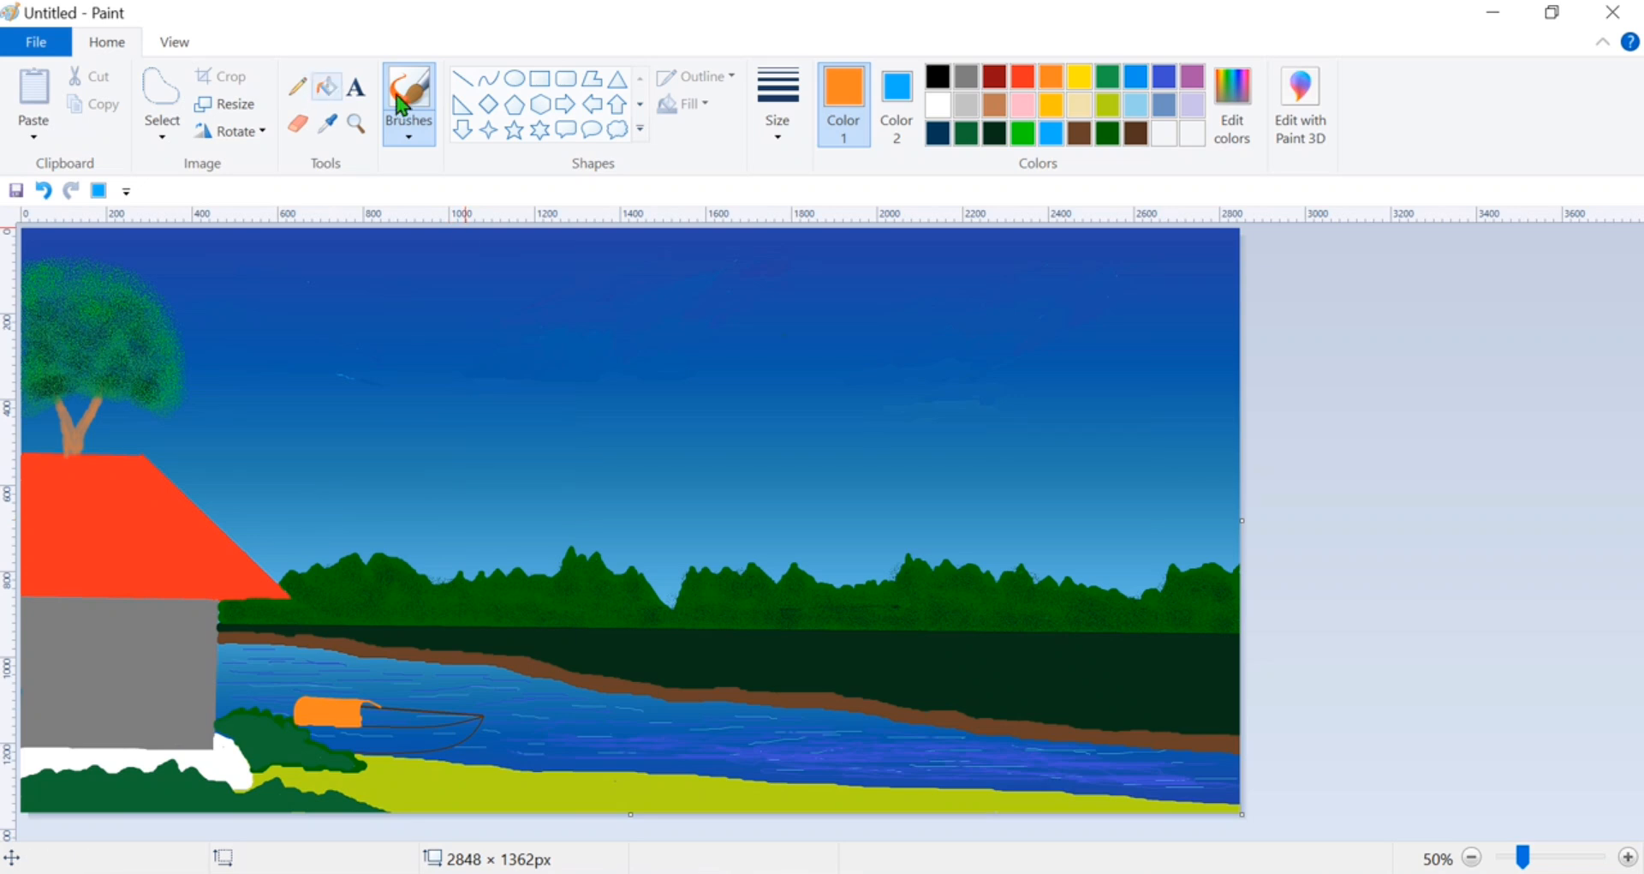
# Try filling the boat's hull with dark-brown brush strokes, and undo them
pyautogui.click(1136, 133)
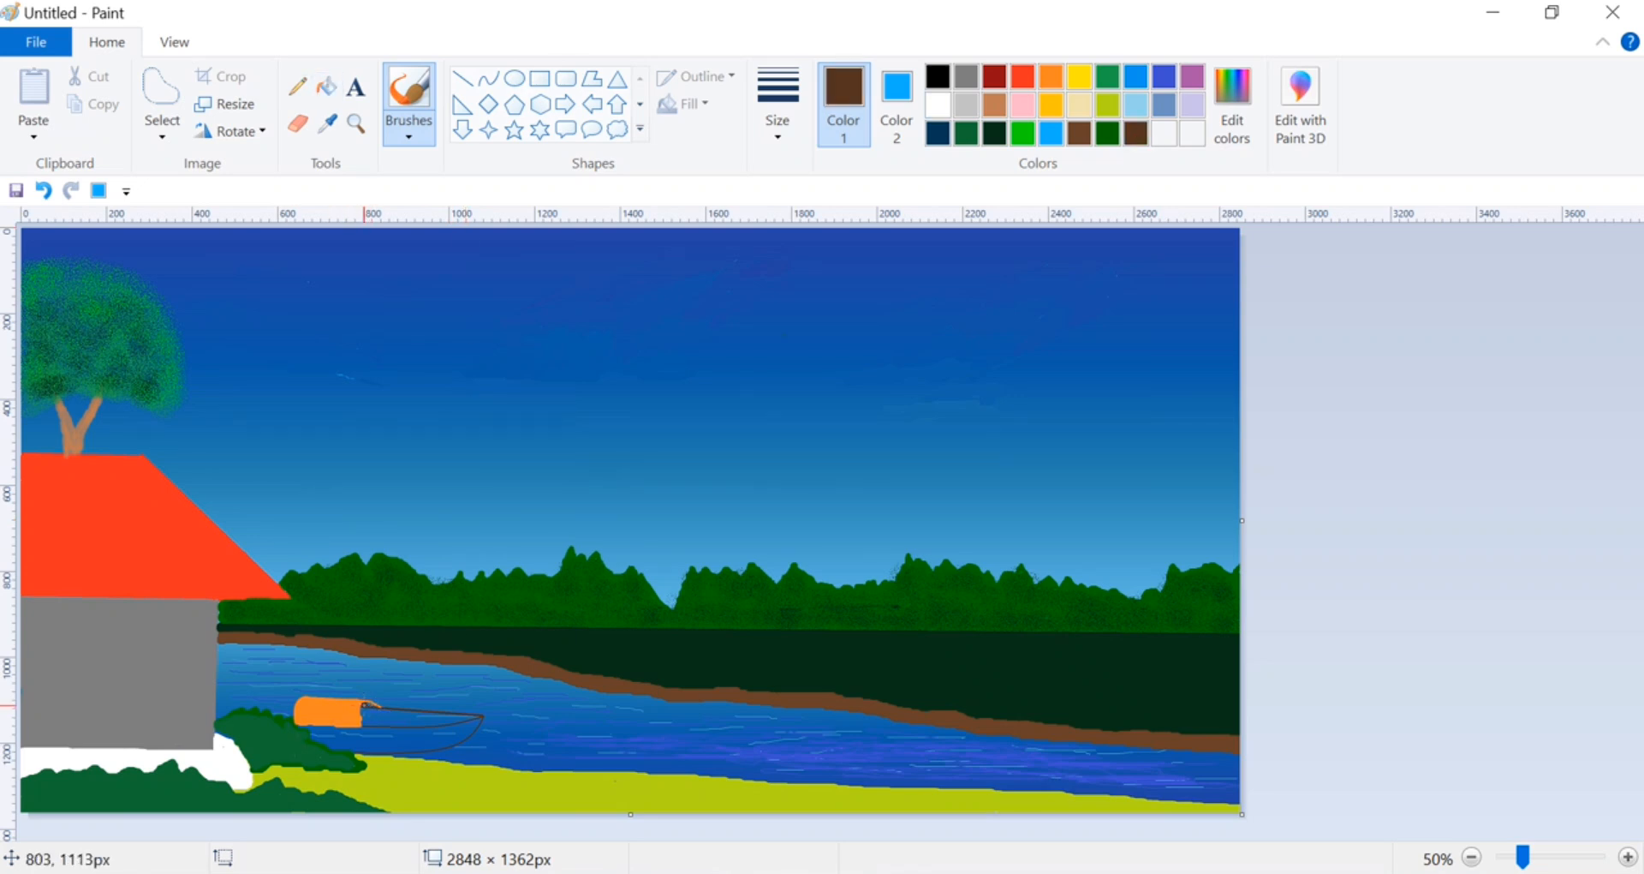
pyautogui.moveTo(381, 742); pyautogui.dragTo(476, 719)
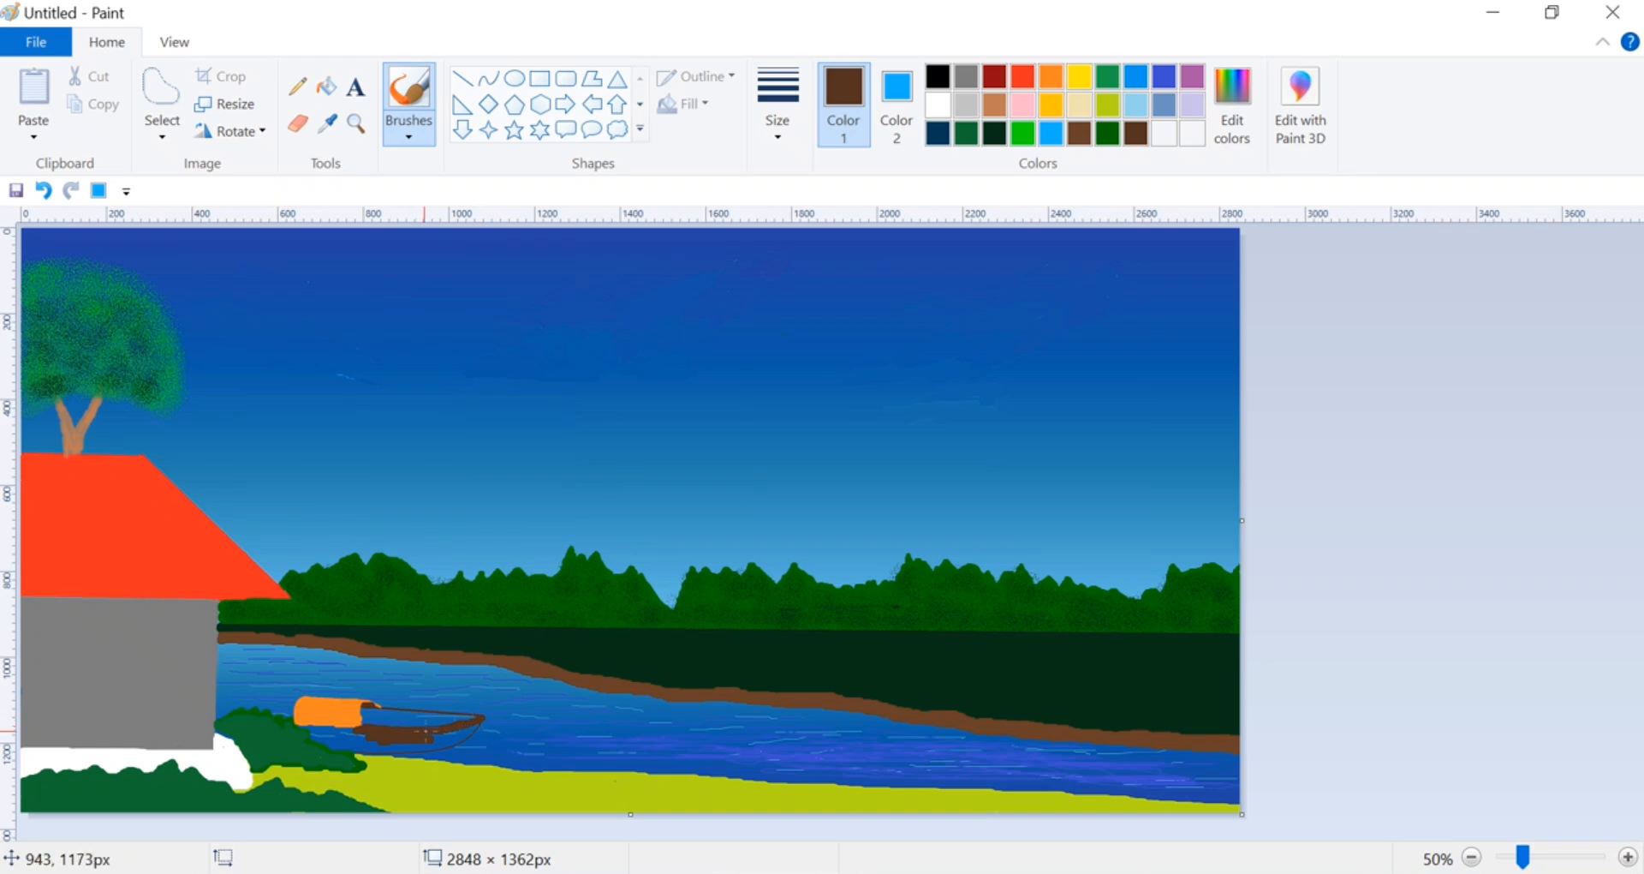
pyautogui.click(43, 190)
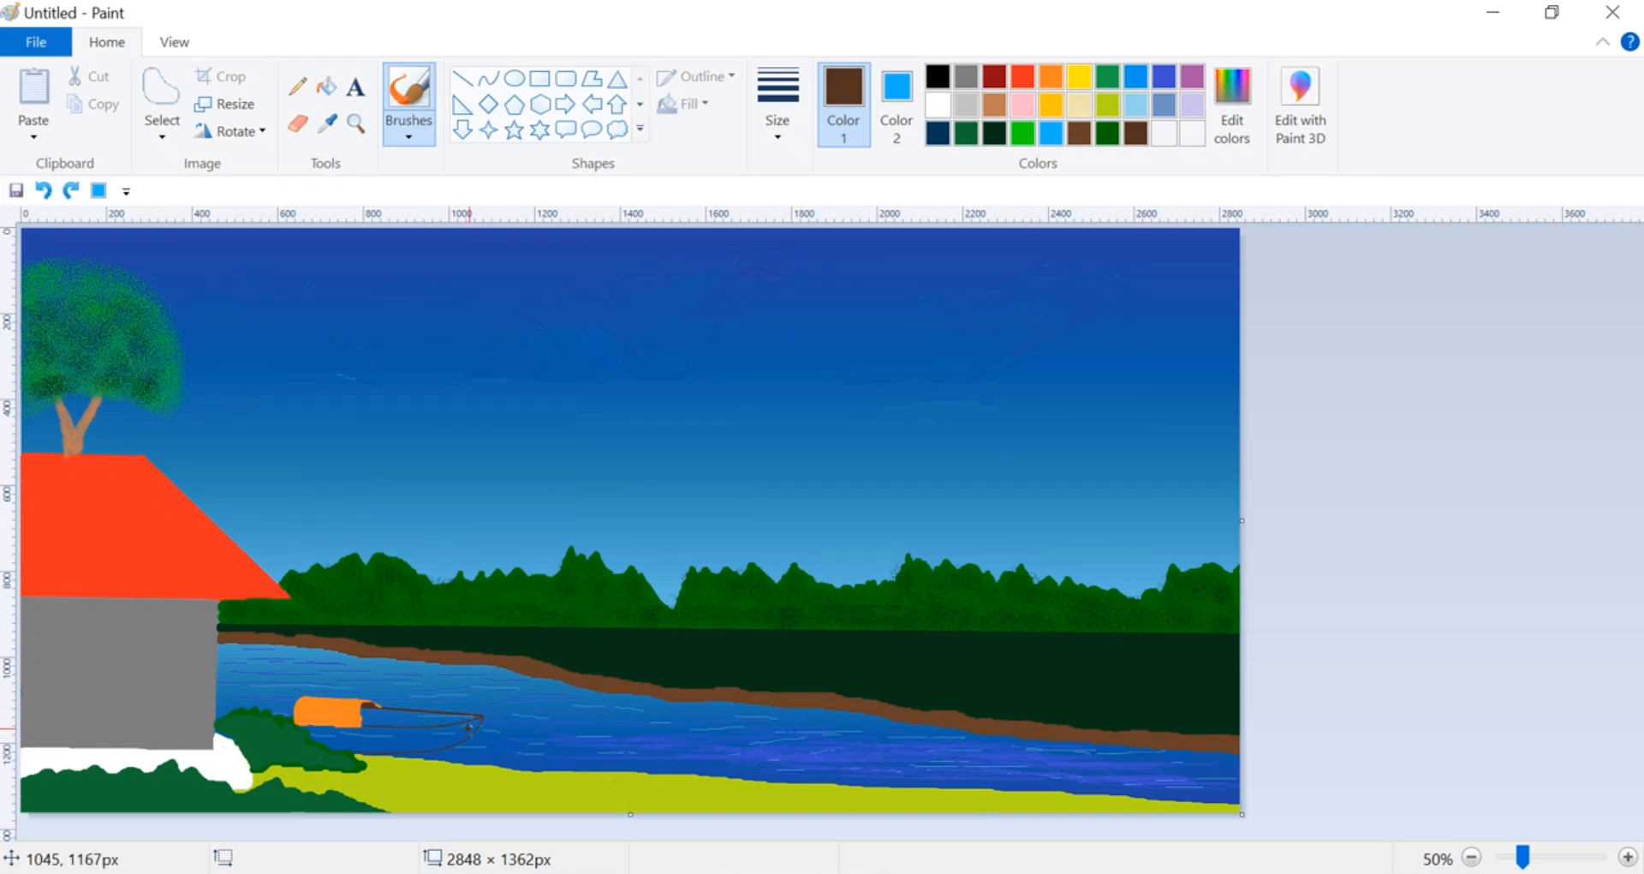
# Brush the boat's hull solid dark brown and draw a dark-brown line along its edge beneath the canopy
pyautogui.moveTo(386, 728)
pyautogui.mouseDown()
pyautogui.moveTo(355, 726)
pyautogui.moveTo(398, 722)
pyautogui.moveTo(340, 735)
pyautogui.moveTo(423, 747)
pyautogui.mouseUp()
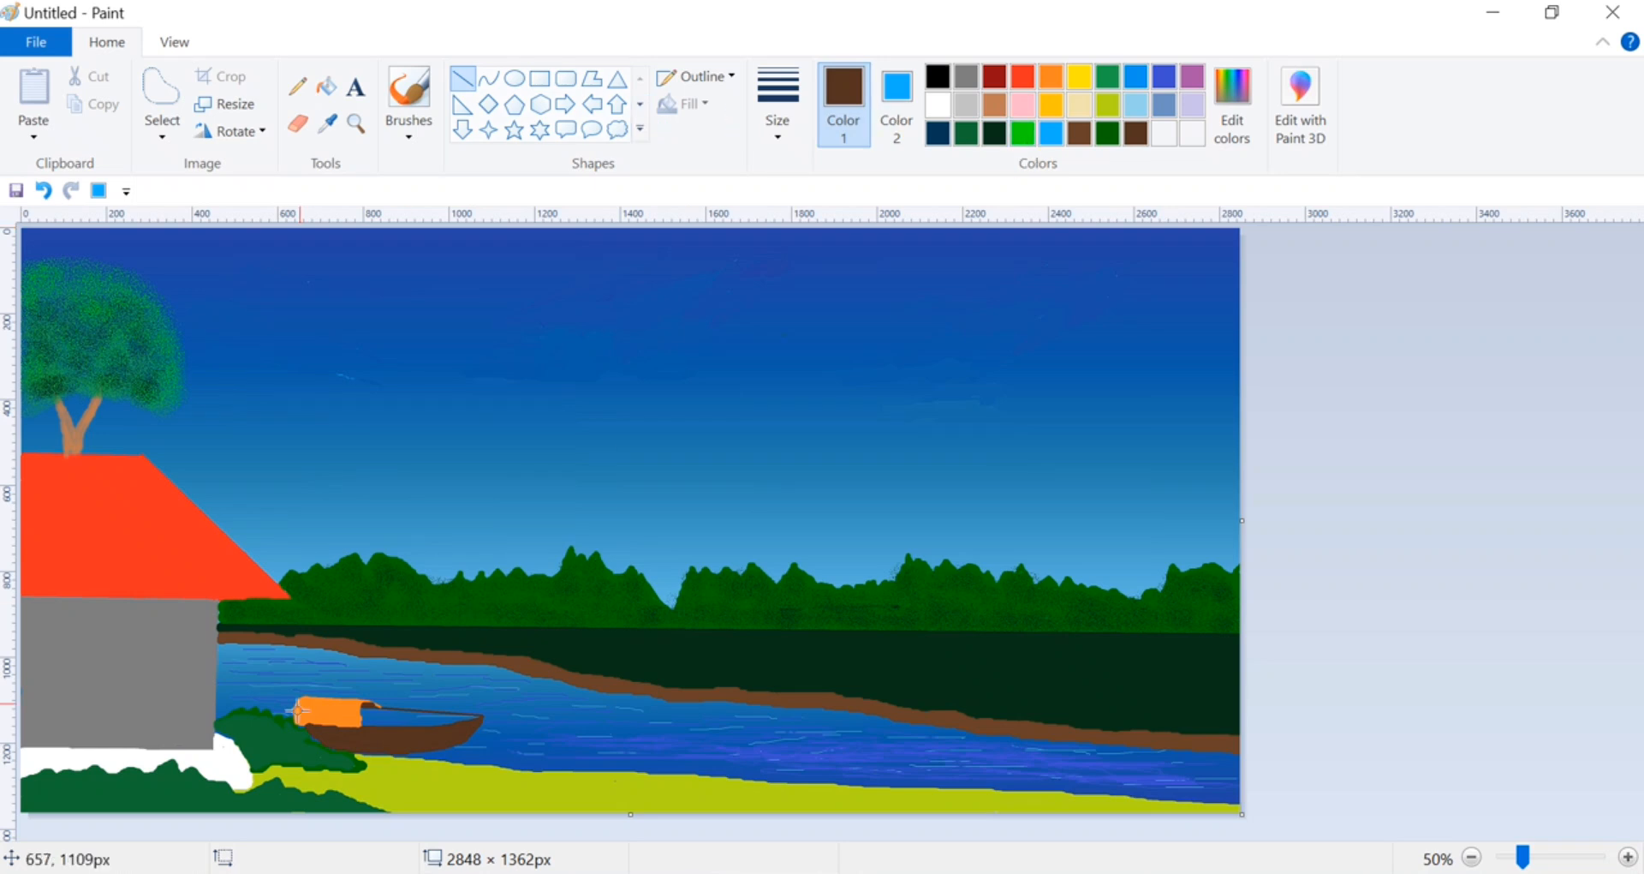
pyautogui.moveTo(298, 724); pyautogui.dragTo(421, 730)
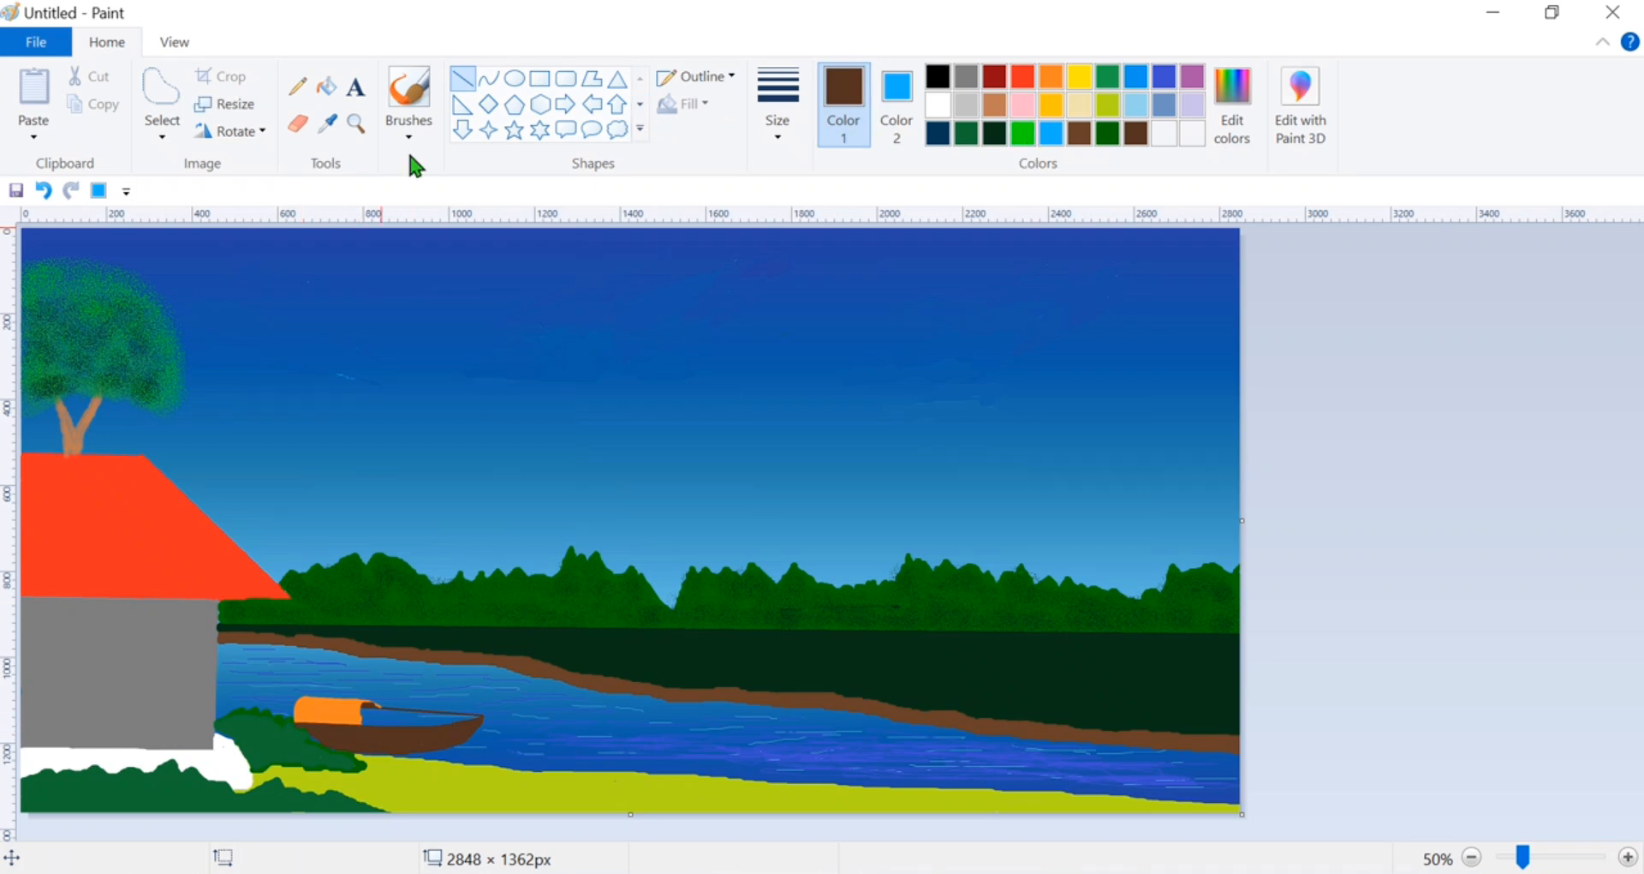
# Draw an orange curve at the front end of the boat's canopy to extend its upper edge
pyautogui.click(488, 79)
pyautogui.click(1053, 78)
pyautogui.moveTo(381, 704)
pyautogui.mouseDown()
pyautogui.moveTo(356, 724)
pyautogui.moveTo(359, 699)
pyautogui.mouseUp()
# Thicken the boat's far upper rim with a dark-brown line from the canopy to the bow
pyautogui.click(462, 79)
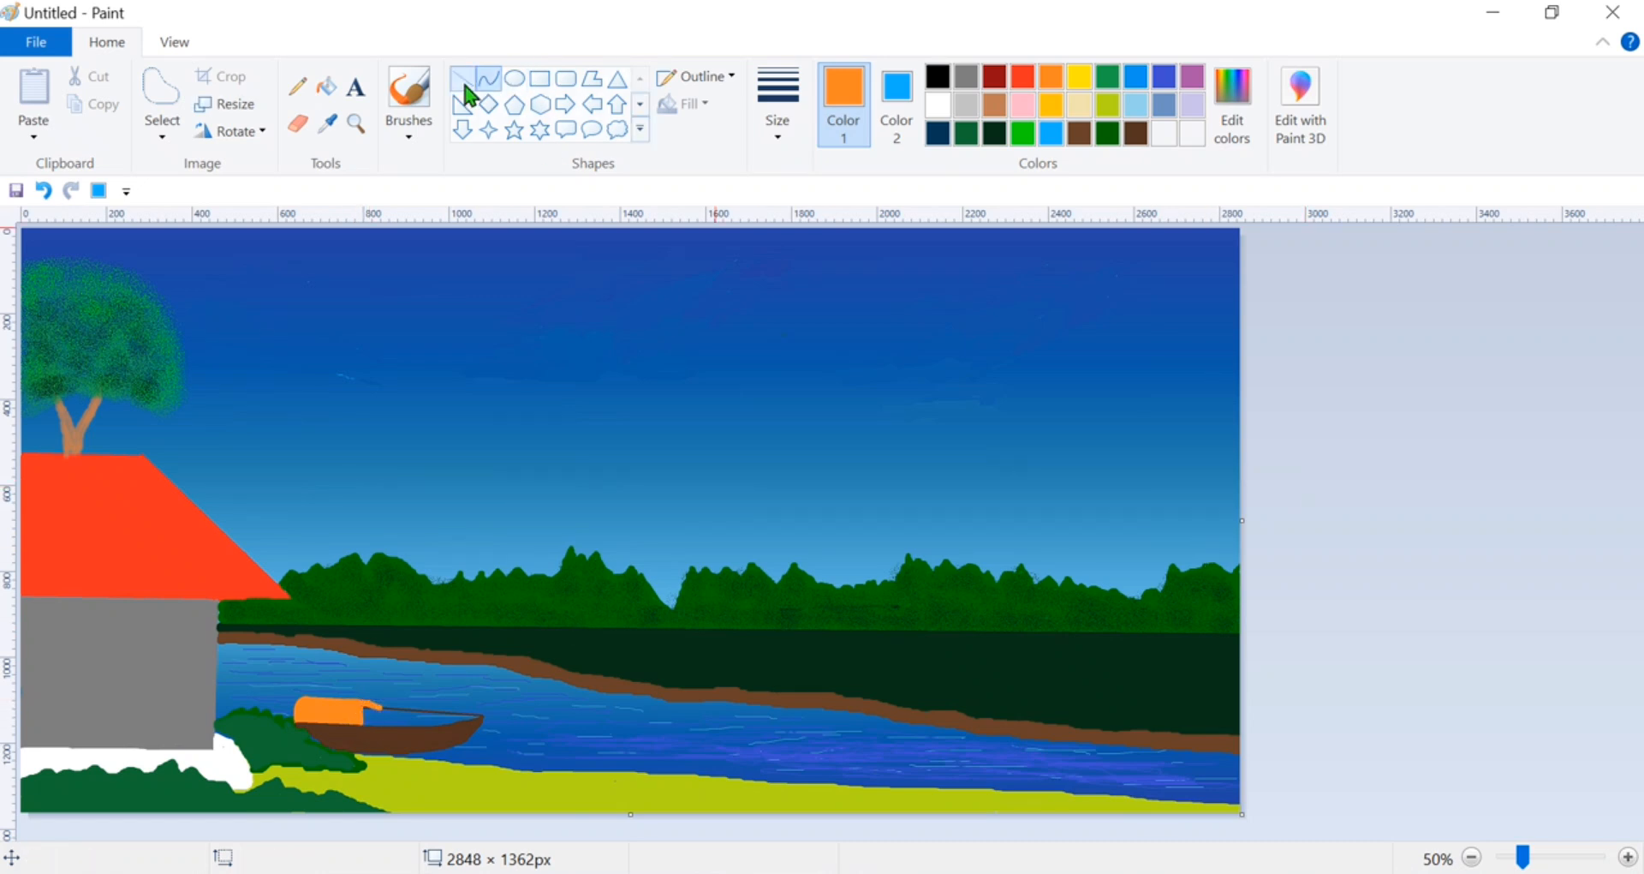
pyautogui.click(1139, 134)
pyautogui.moveTo(382, 707); pyautogui.dragTo(476, 717)
pyautogui.click(1426, 452)
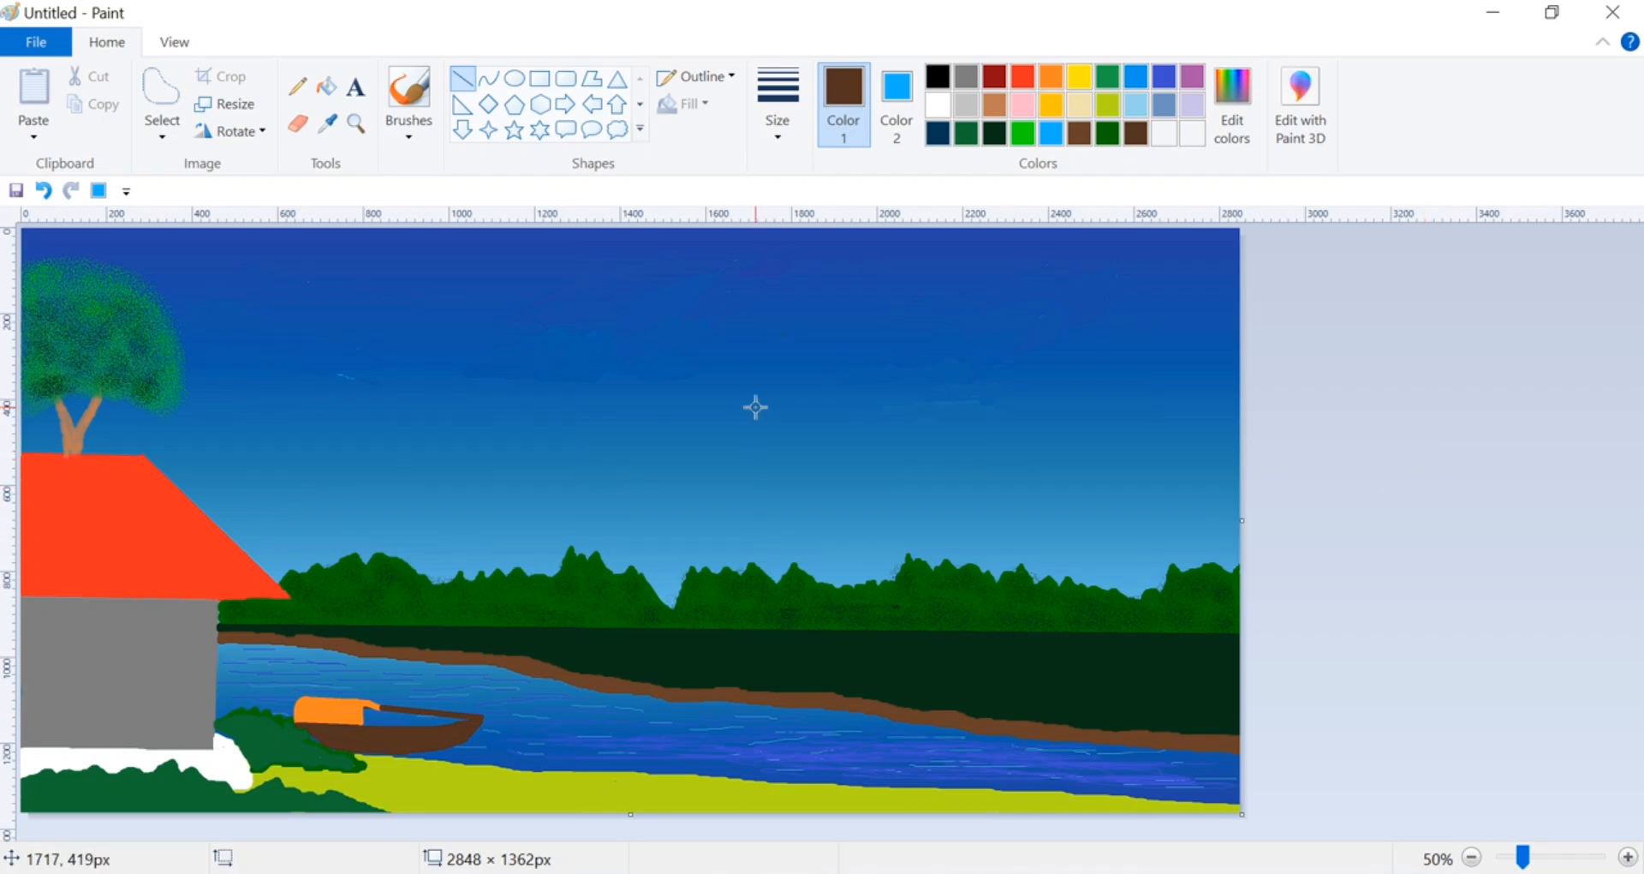
# Outline the boat's open interior with a black line and curve and brush it solid black, undoing a stray stroke
pyautogui.click(938, 76)
pyautogui.click(408, 102)
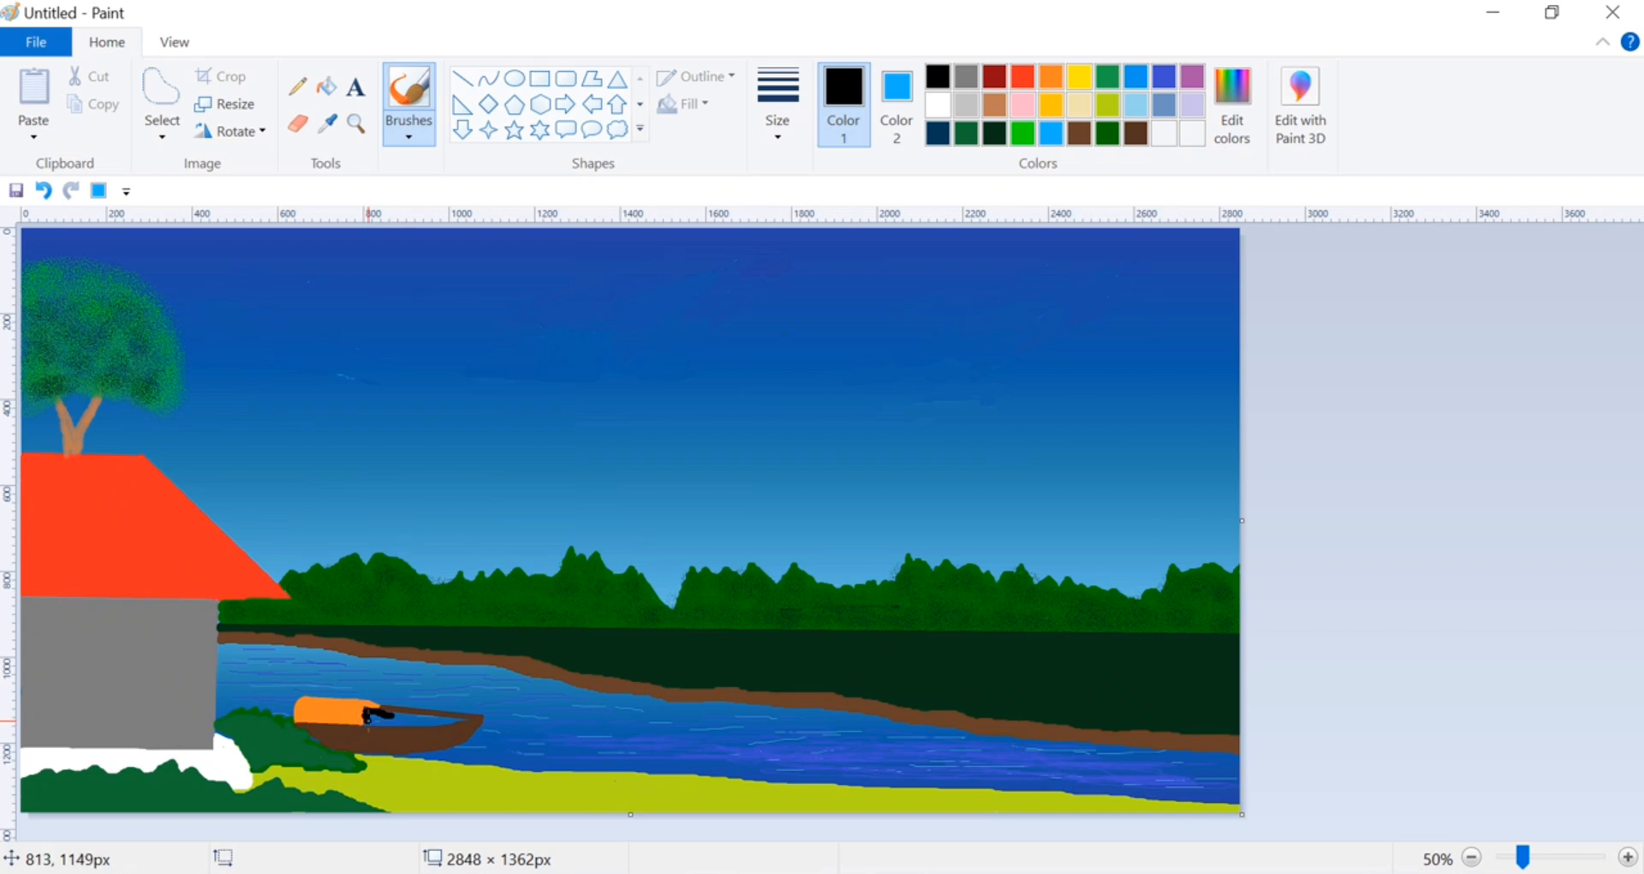
pyautogui.click(43, 190)
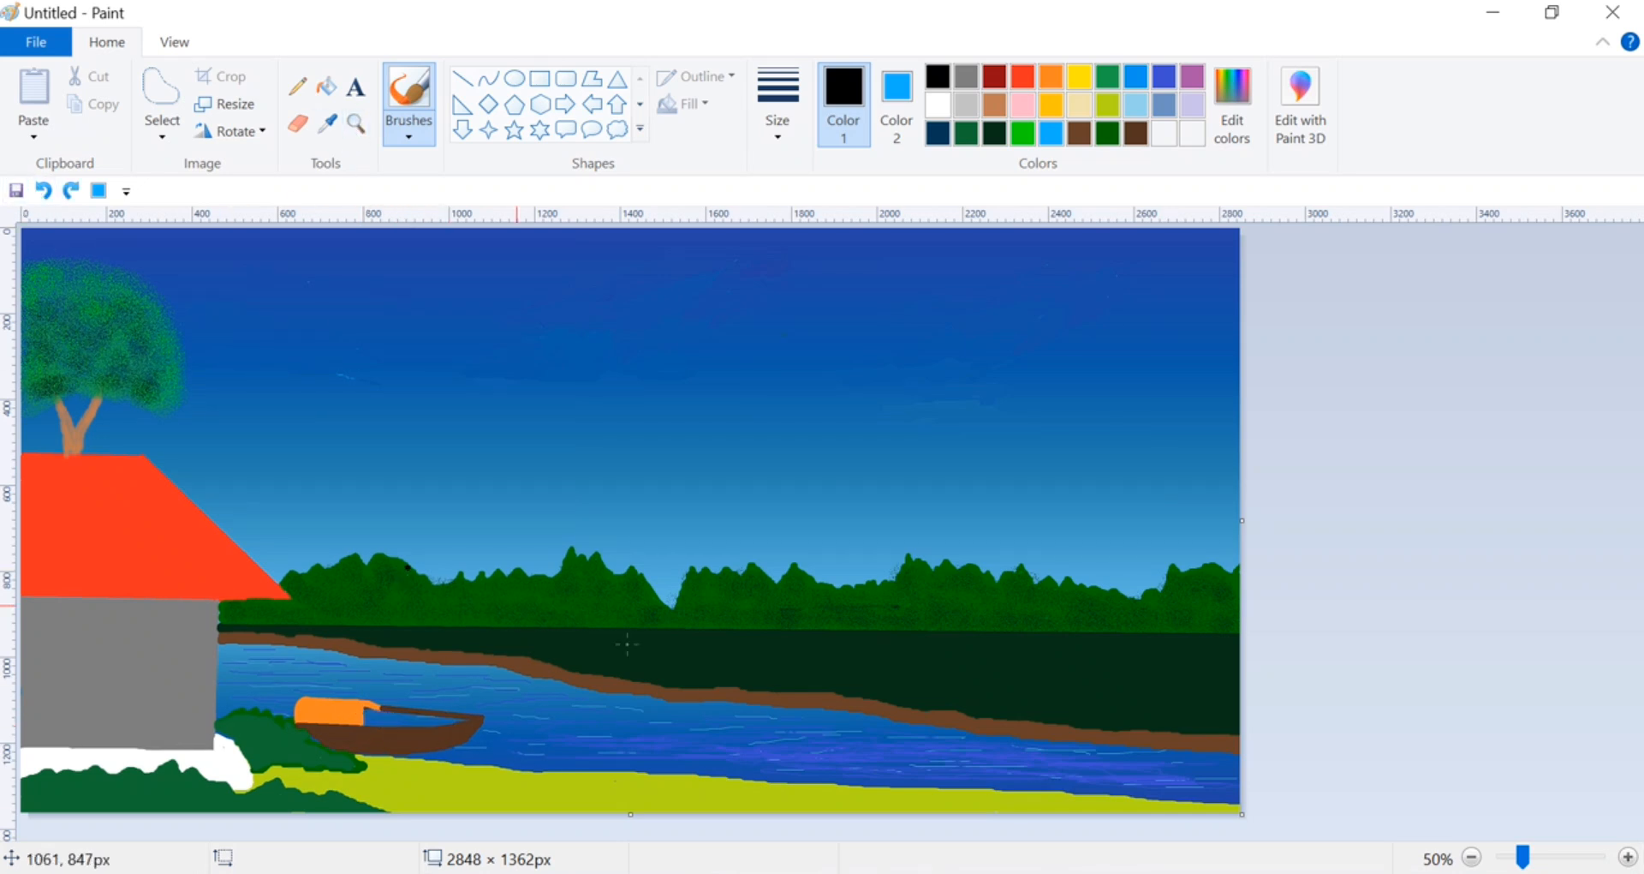
pyautogui.click(463, 79)
pyautogui.moveTo(379, 710); pyautogui.dragTo(464, 721)
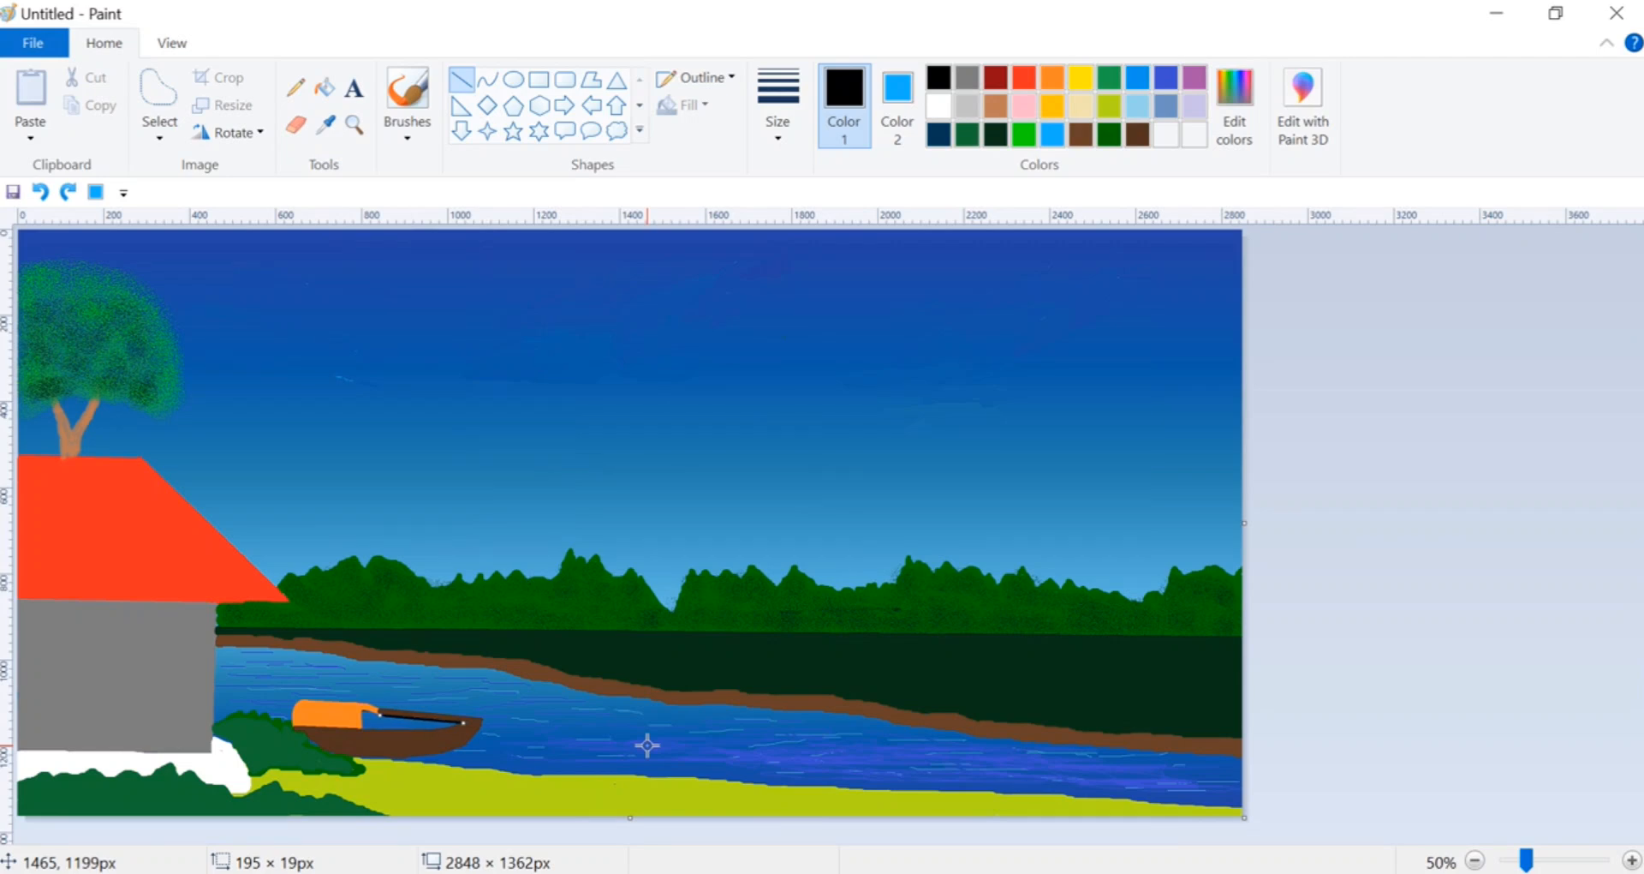
pyautogui.click(487, 80)
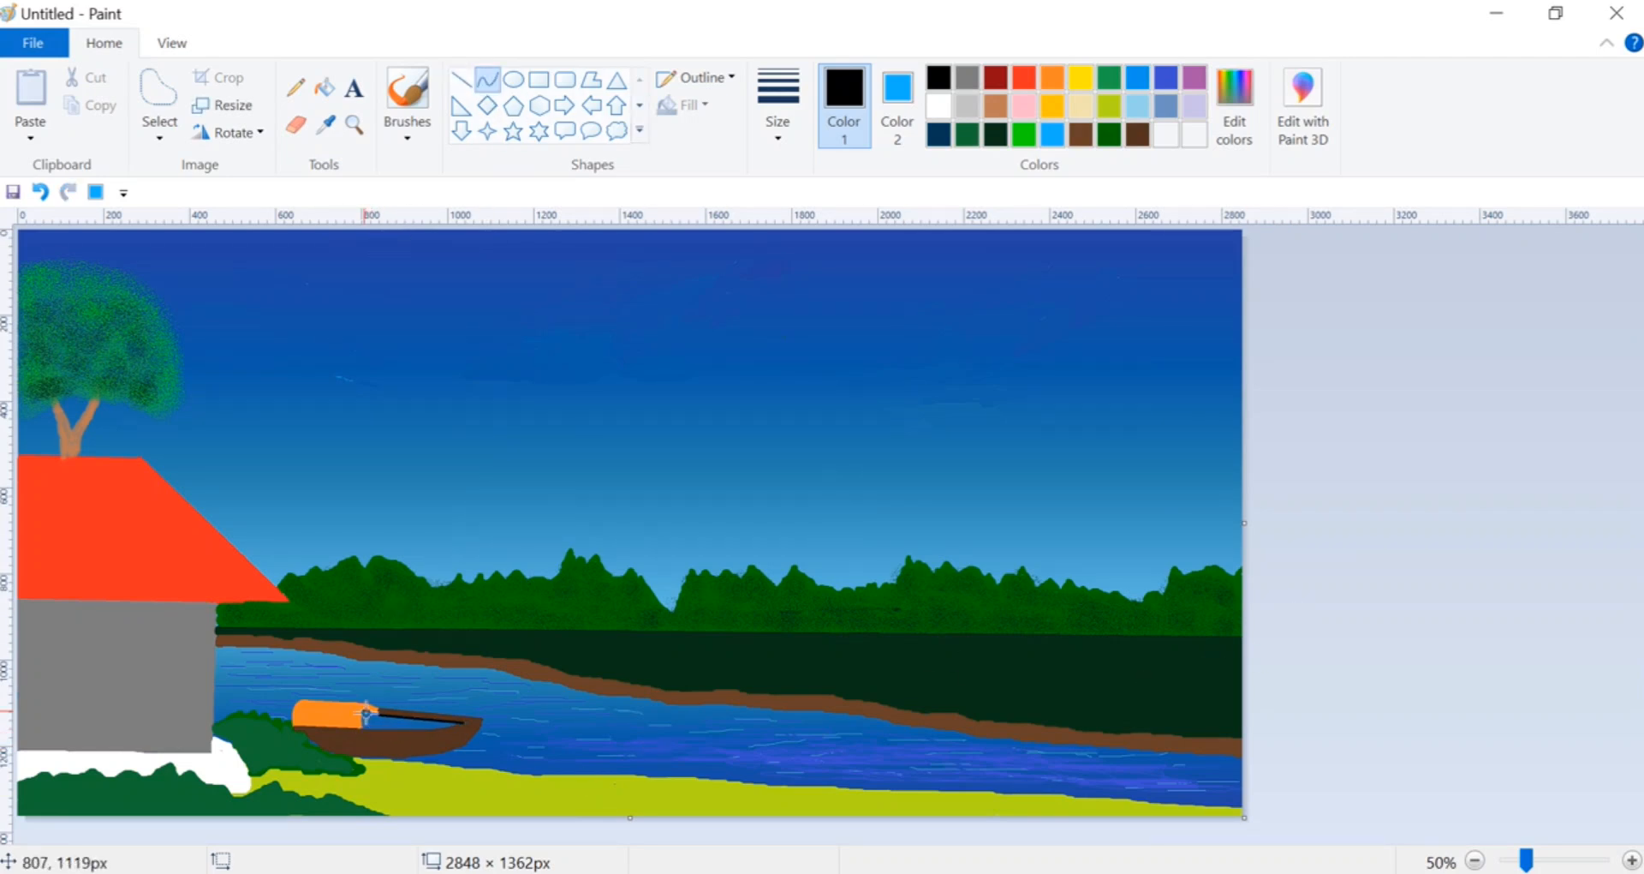
pyautogui.moveTo(365, 726)
pyautogui.mouseDown()
pyautogui.moveTo(470, 722)
pyautogui.moveTo(427, 735)
pyautogui.mouseUp()
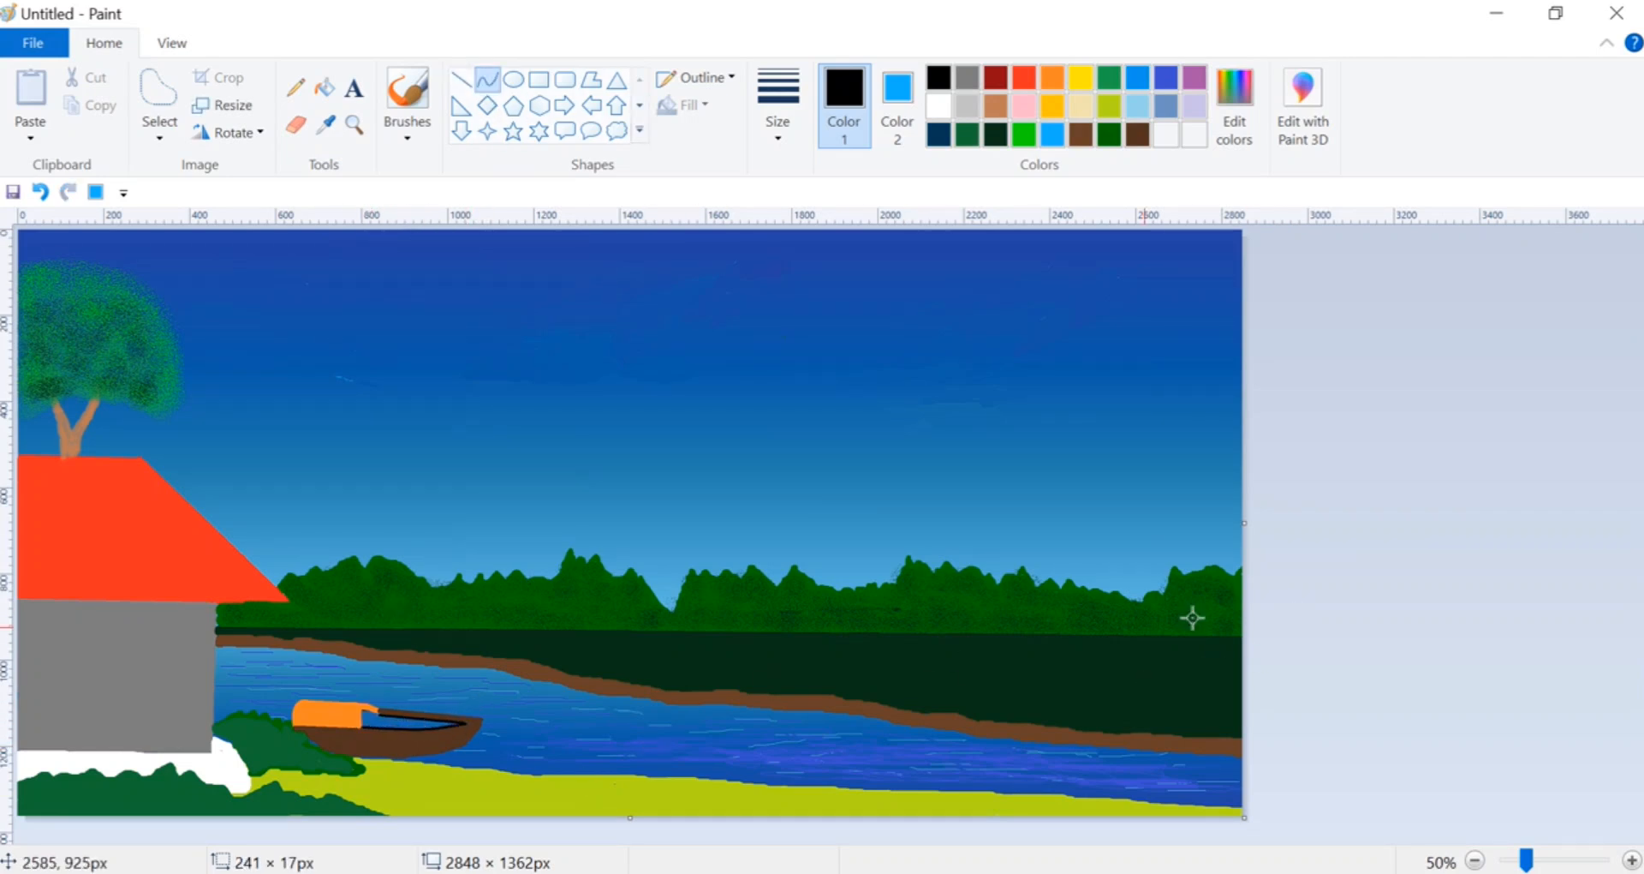
pyautogui.click(408, 93)
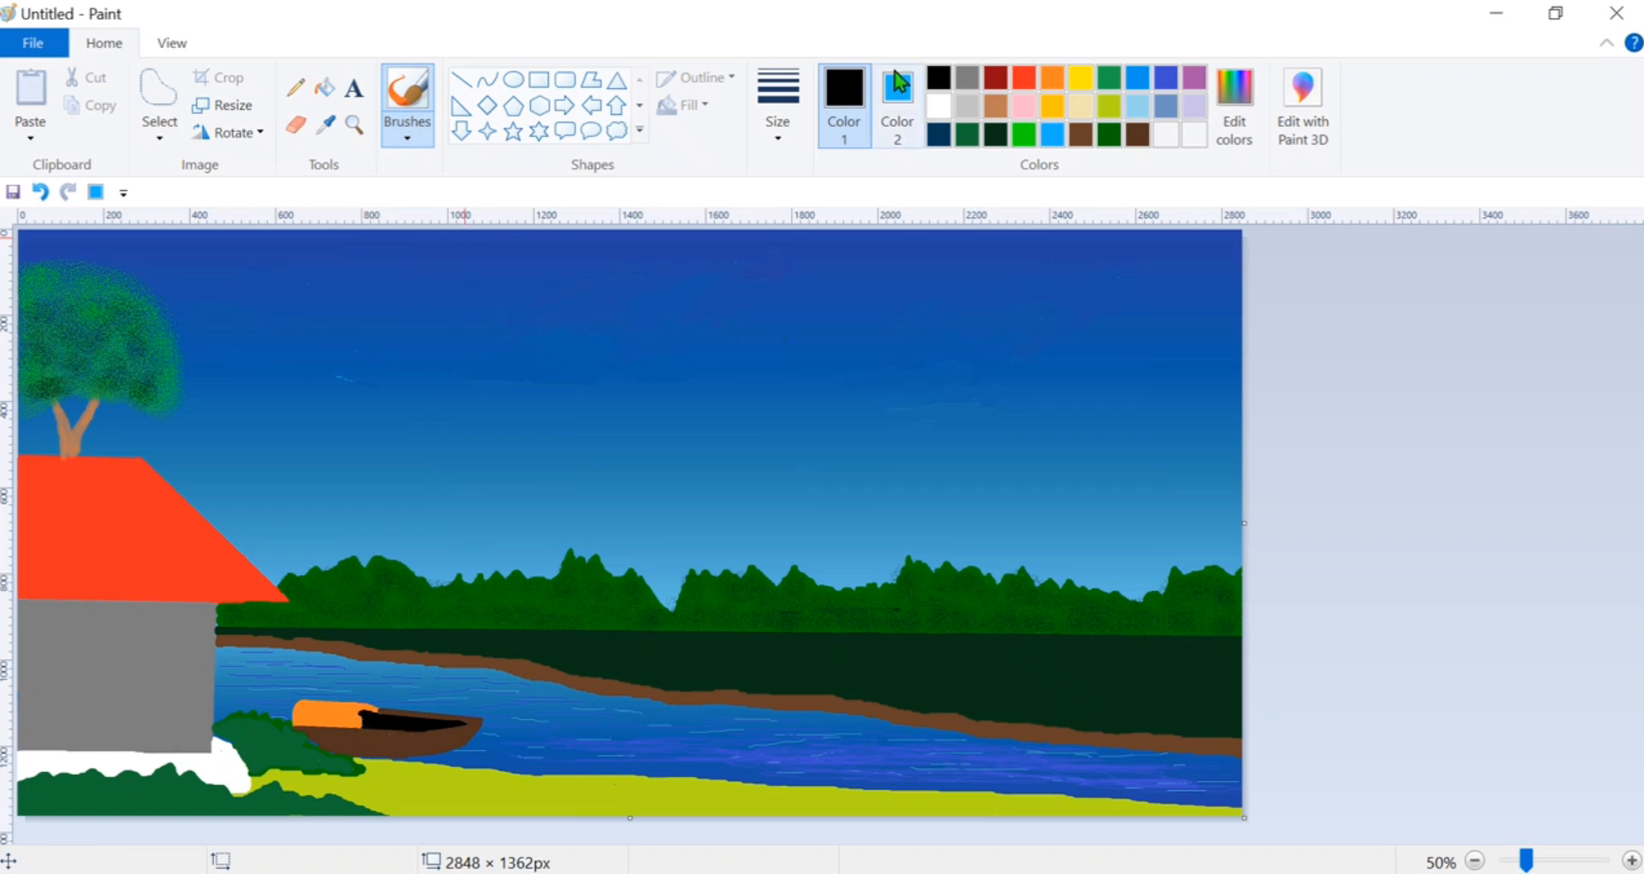
# Draw a thin light-brown line along the far rim of the boat's black interior and adjust the line thickness
pyautogui.click(996, 106)
pyautogui.click(462, 81)
pyautogui.click(777, 107)
pyautogui.click(792, 176)
pyautogui.moveTo(379, 714); pyautogui.dragTo(465, 721)
pyautogui.click(777, 108)
pyautogui.click(782, 262)
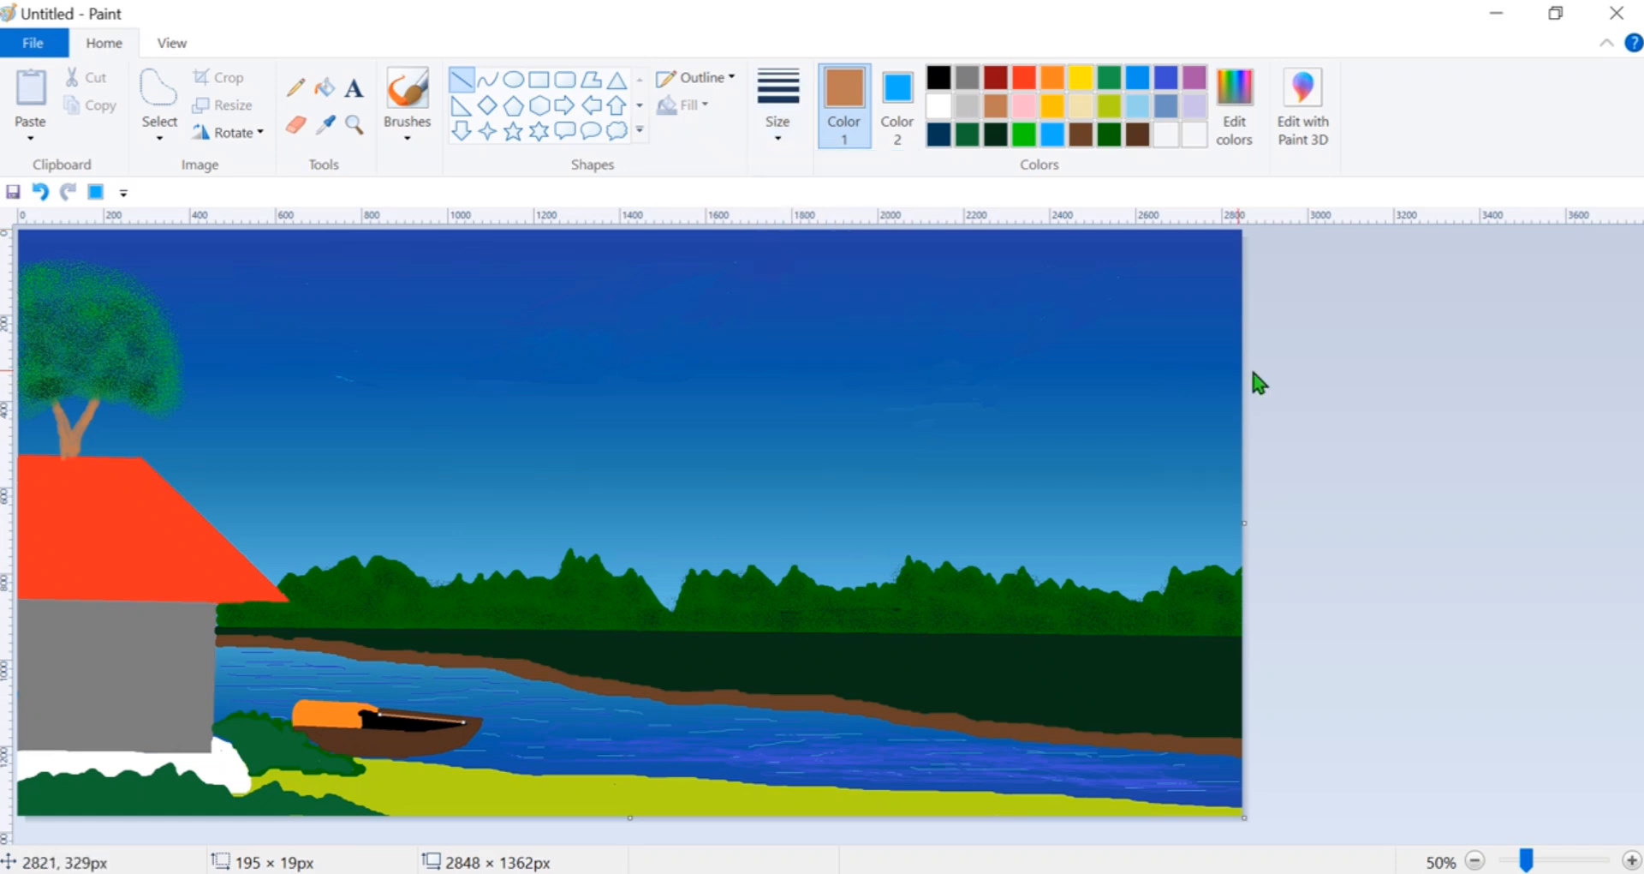
# Draw a light-brown curve along the near rim of the boat's interior, undoing the last stray change
pyautogui.click(488, 79)
pyautogui.moveTo(358, 722)
pyautogui.mouseDown()
pyautogui.moveTo(485, 719)
pyautogui.moveTo(362, 728)
pyautogui.moveTo(448, 727)
pyautogui.mouseUp()
pyautogui.click(1340, 567)
pyautogui.click(1303, 607)
pyautogui.click(1179, 551)
pyautogui.click(41, 193)
# Draw short slanted light-brown lines across the boat's black interior as cross planks
pyautogui.click(463, 80)
pyautogui.click(1371, 550)
pyautogui.click(39, 195)
pyautogui.click(68, 190)
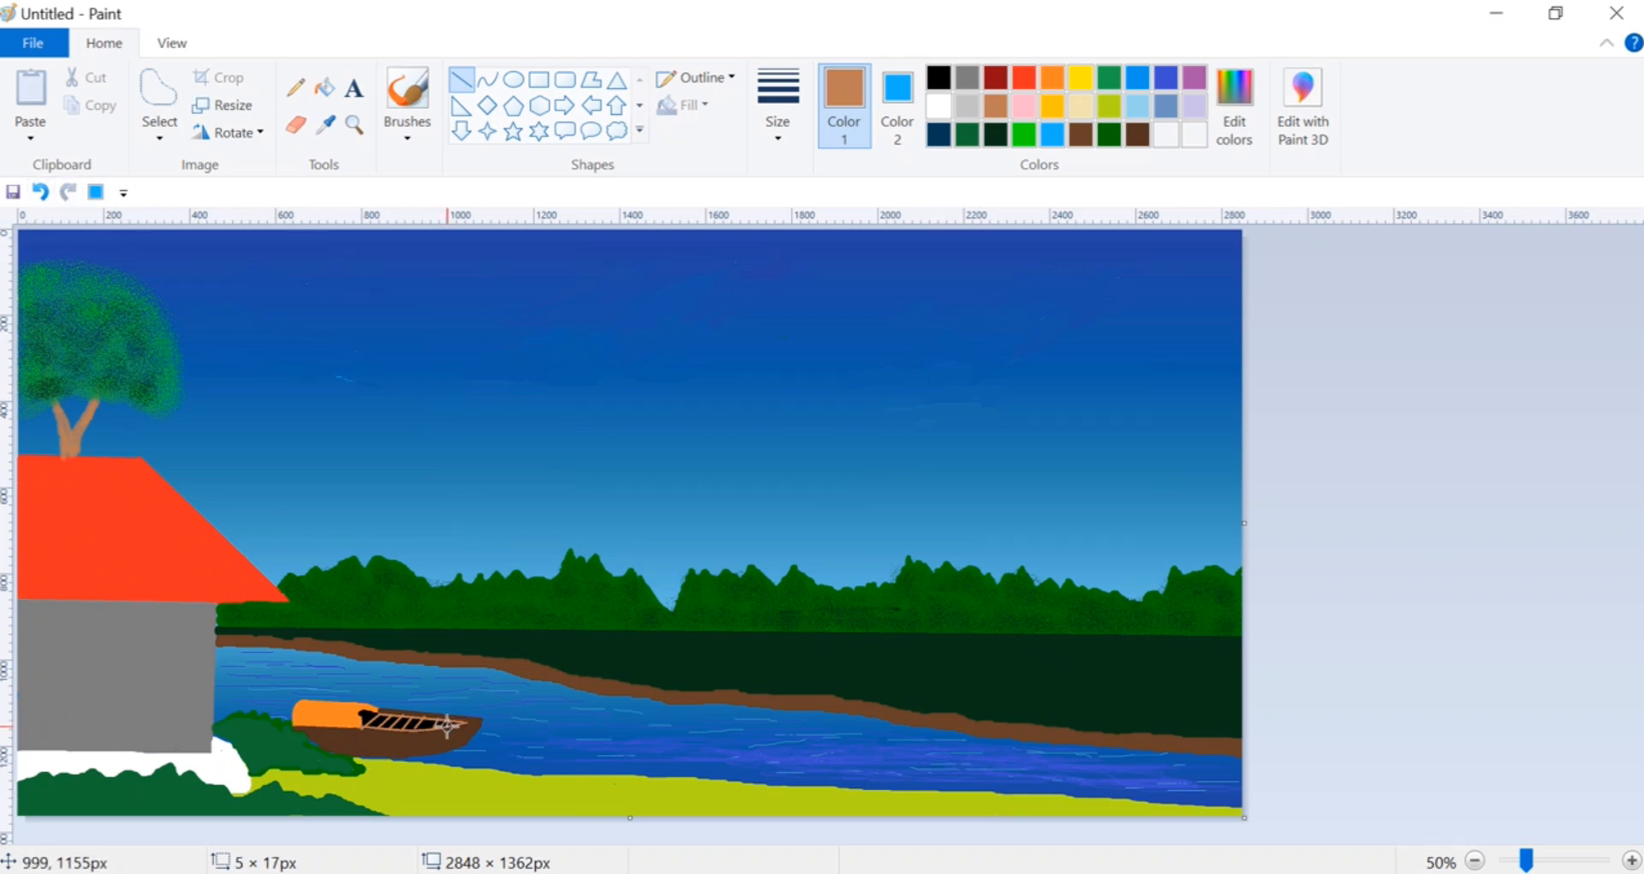
pyautogui.click(1382, 507)
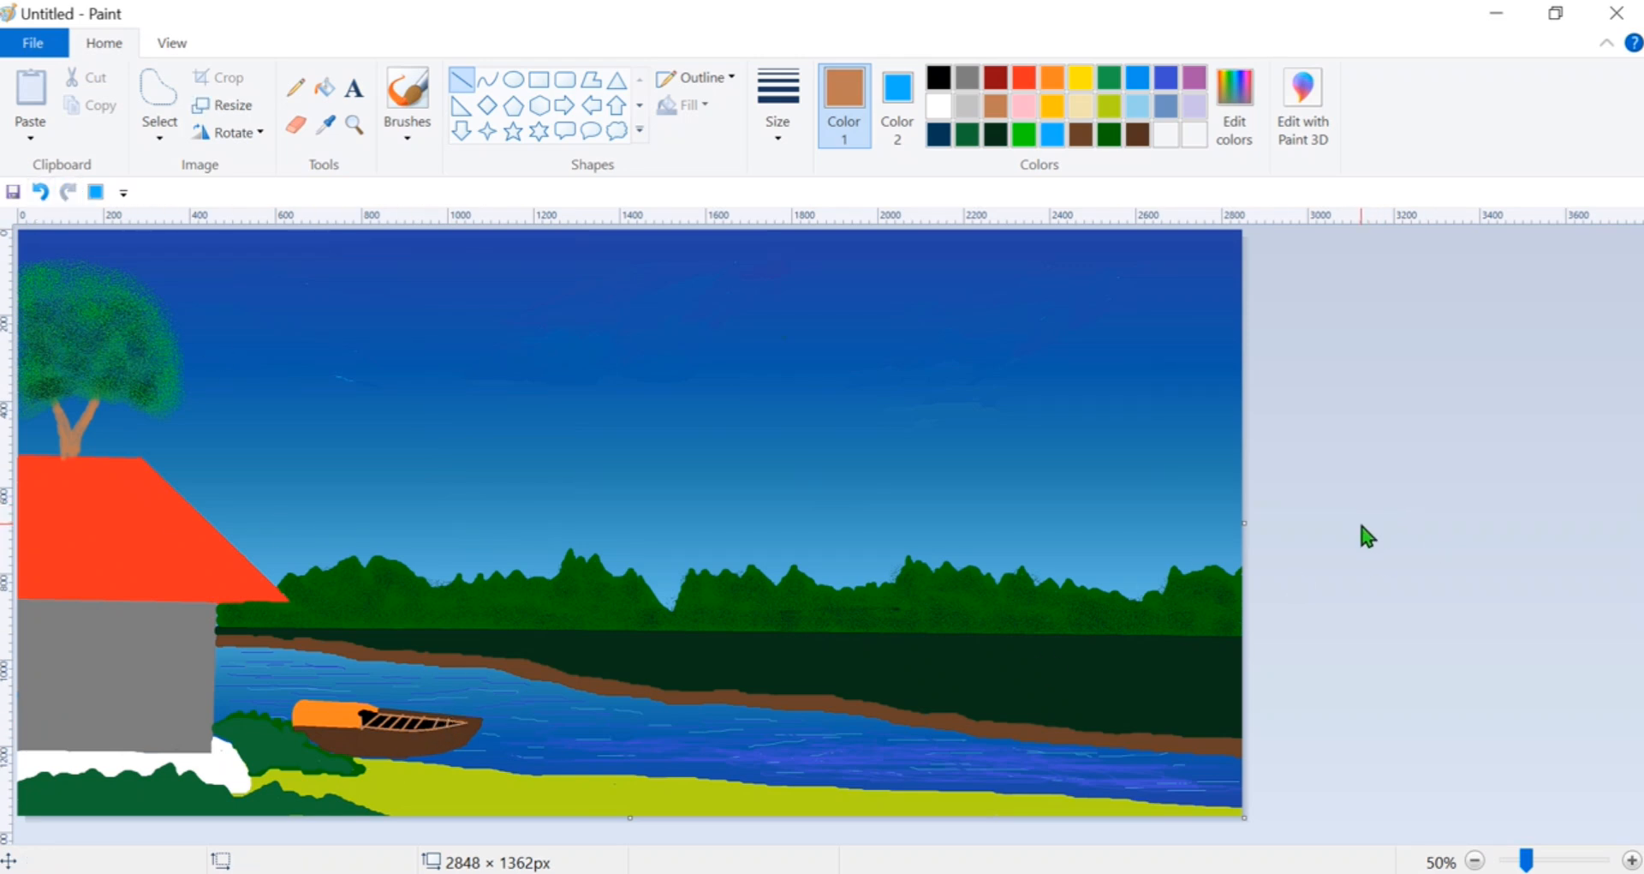
pyautogui.click(1053, 78)
pyautogui.click(408, 90)
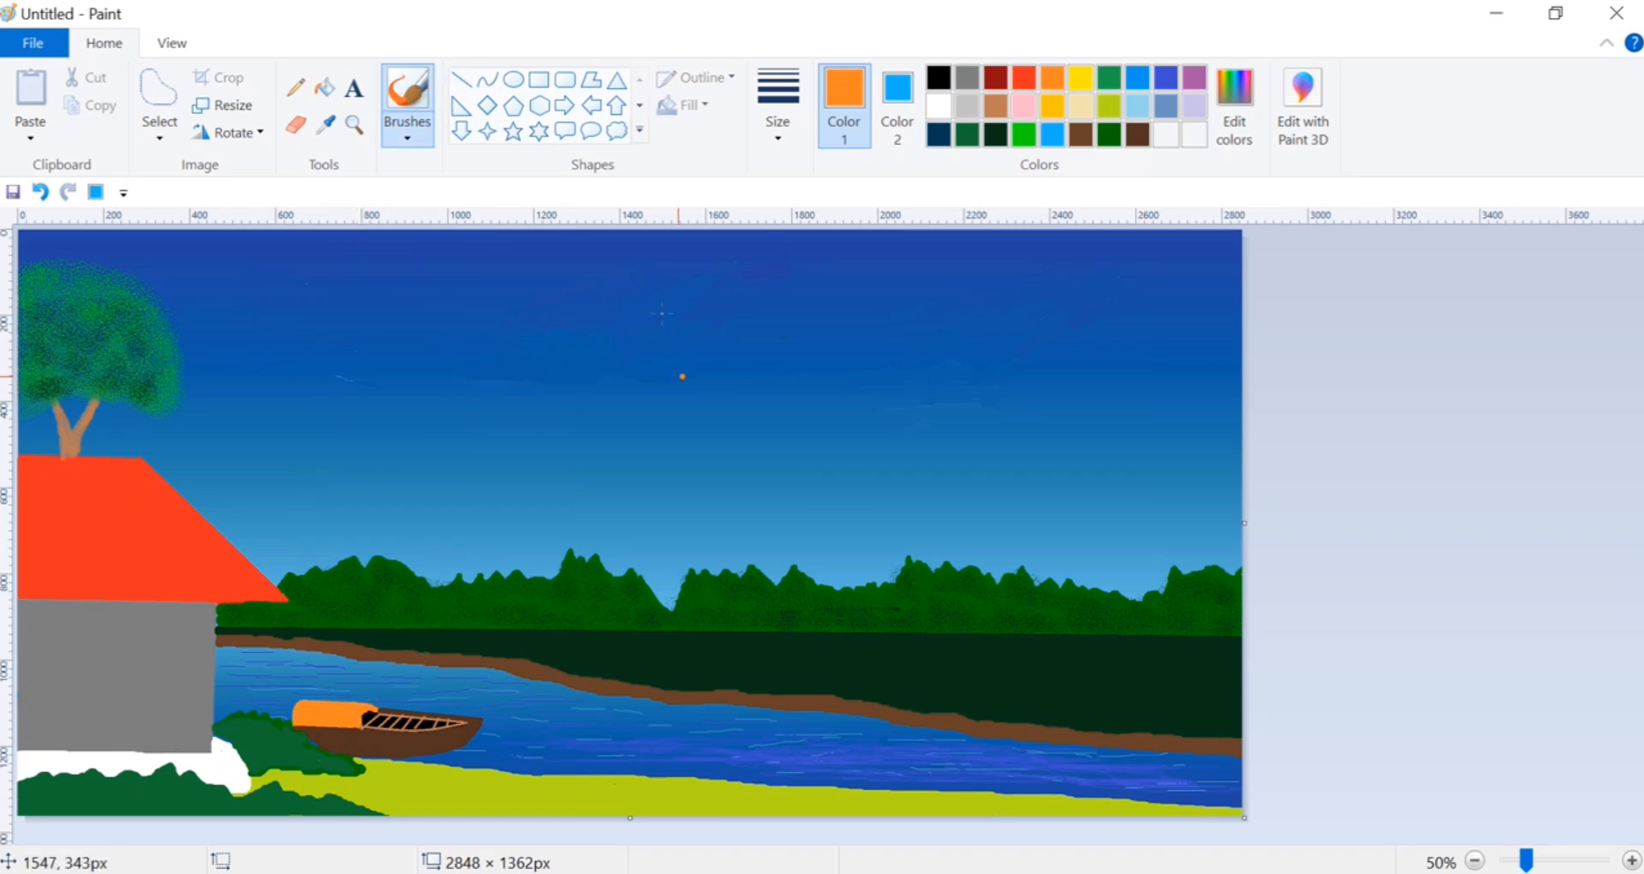
pyautogui.click(461, 79)
# Brush a dark-red forked tree trunk rising from the dark far bank above the treeline
pyautogui.click(996, 78)
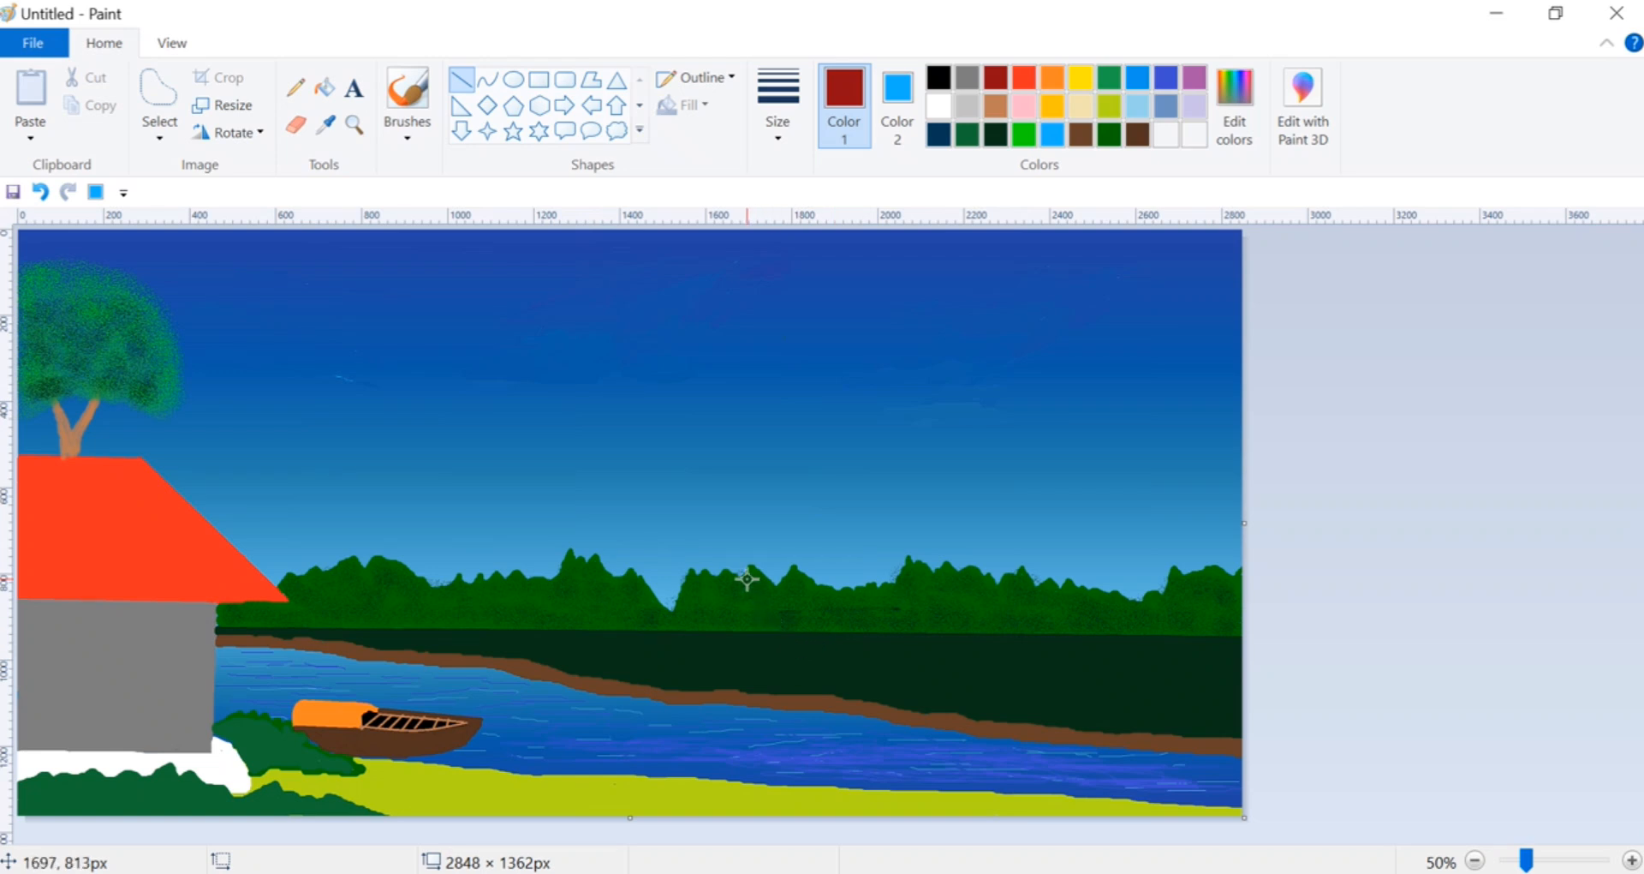
pyautogui.click(407, 90)
pyautogui.moveTo(890, 520); pyautogui.dragTo(914, 650)
pyautogui.moveTo(948, 513); pyautogui.dragTo(933, 546)
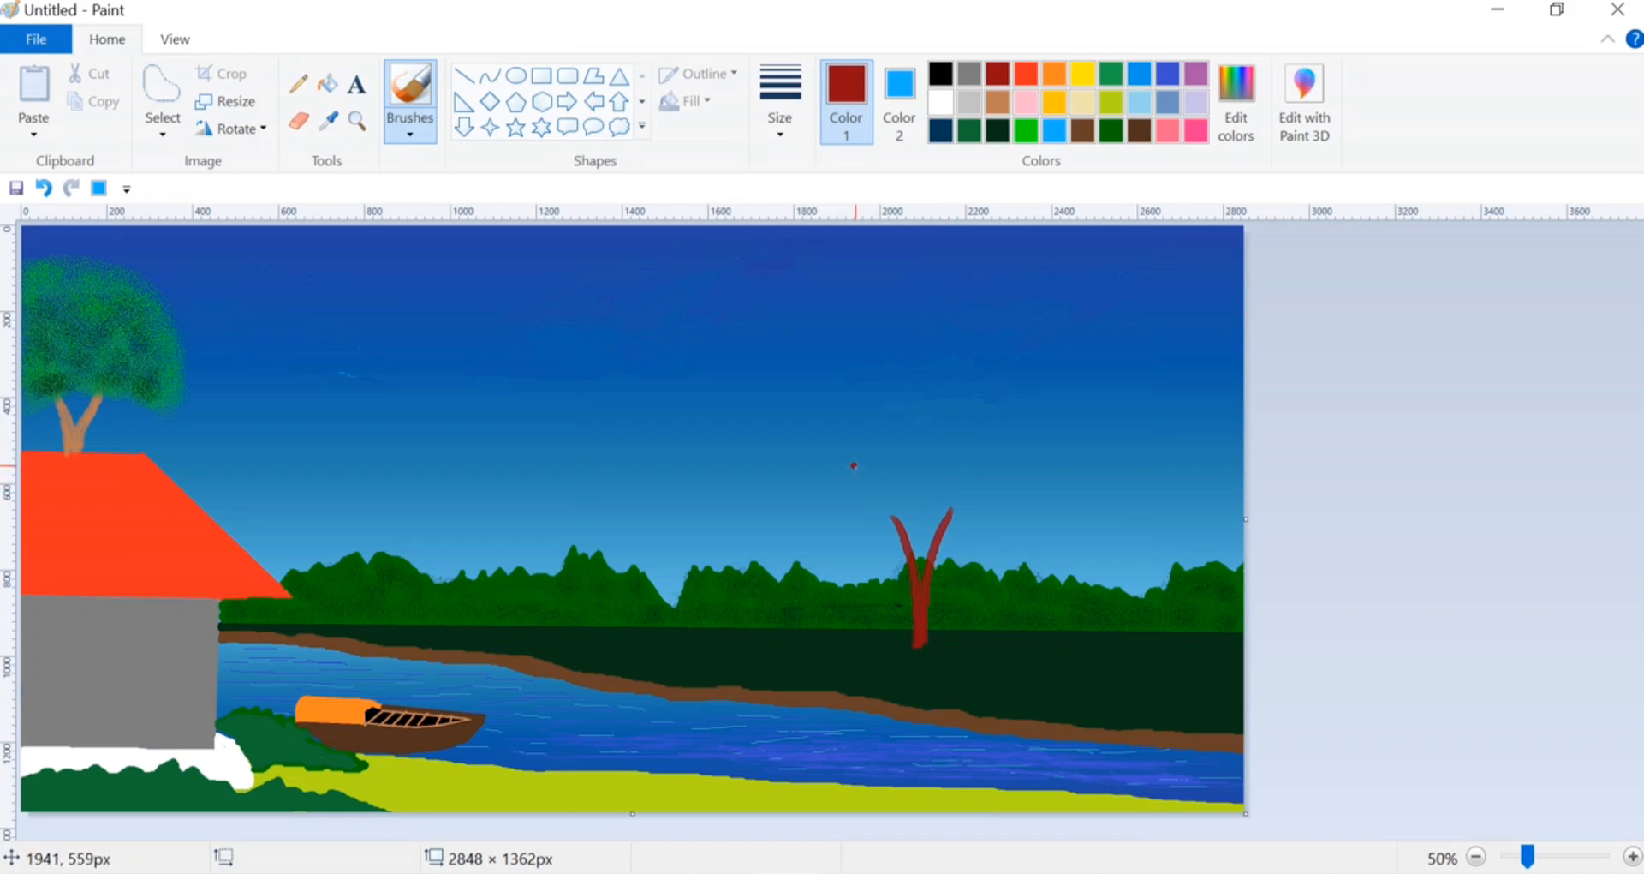
# Brush dark-red branches fanning out from both forks of the new trunk, undoing stray strokes
pyautogui.moveTo(854, 466); pyautogui.dragTo(900, 524)
pyautogui.hotkey('ctrl', 'z')
pyautogui.hotkey('ctrl', 'z')
pyautogui.moveTo(977, 461); pyautogui.dragTo(946, 514)
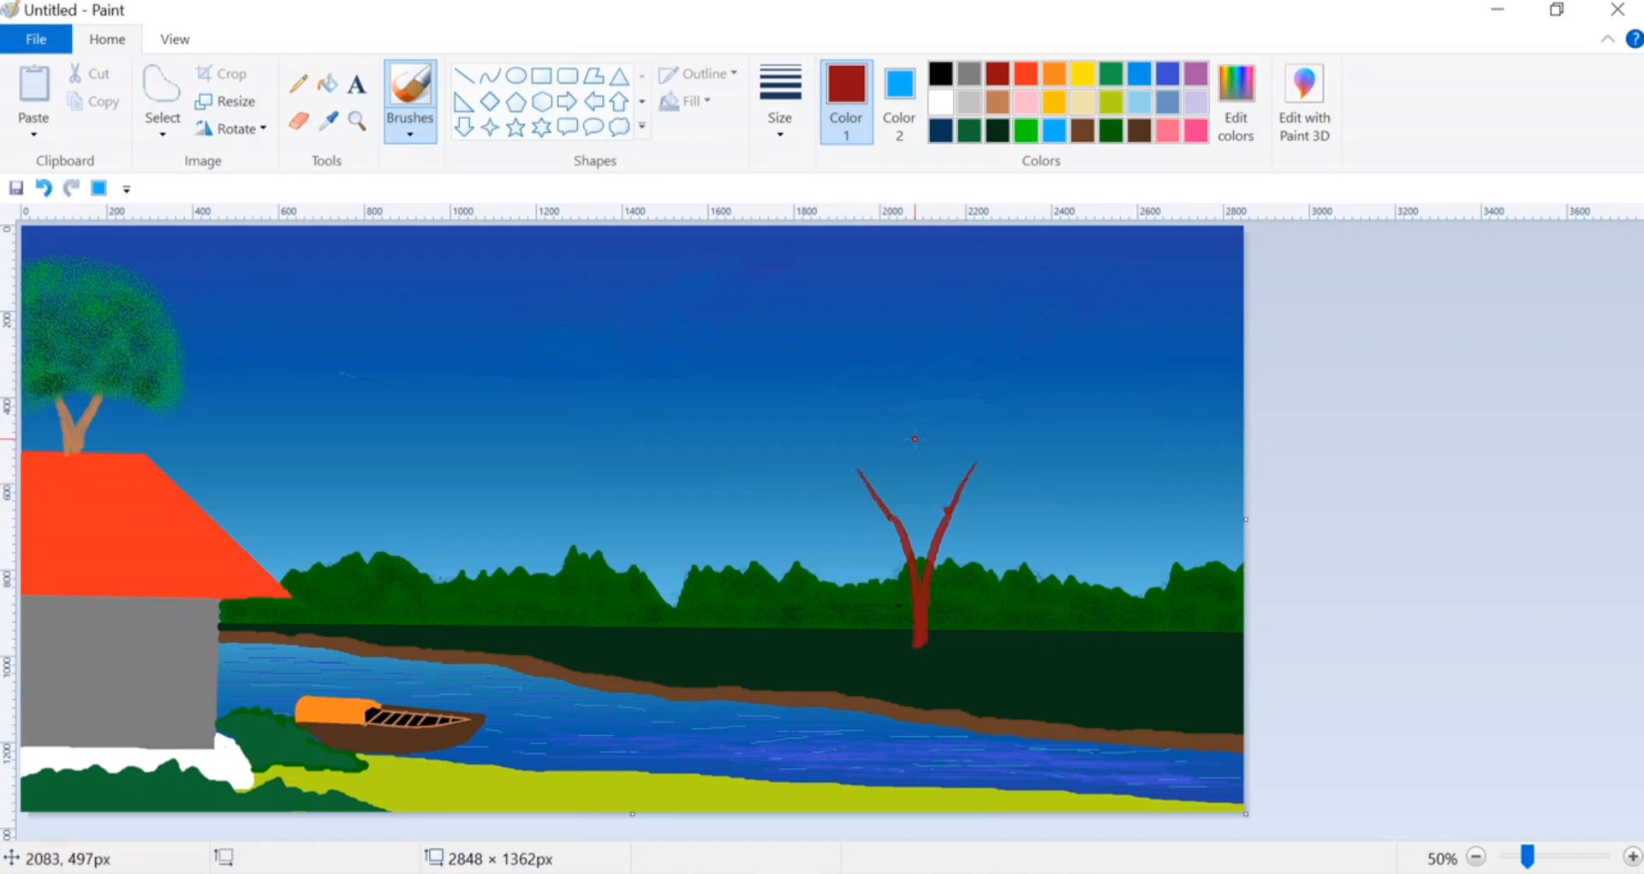
pyautogui.moveTo(913, 438); pyautogui.dragTo(946, 517)
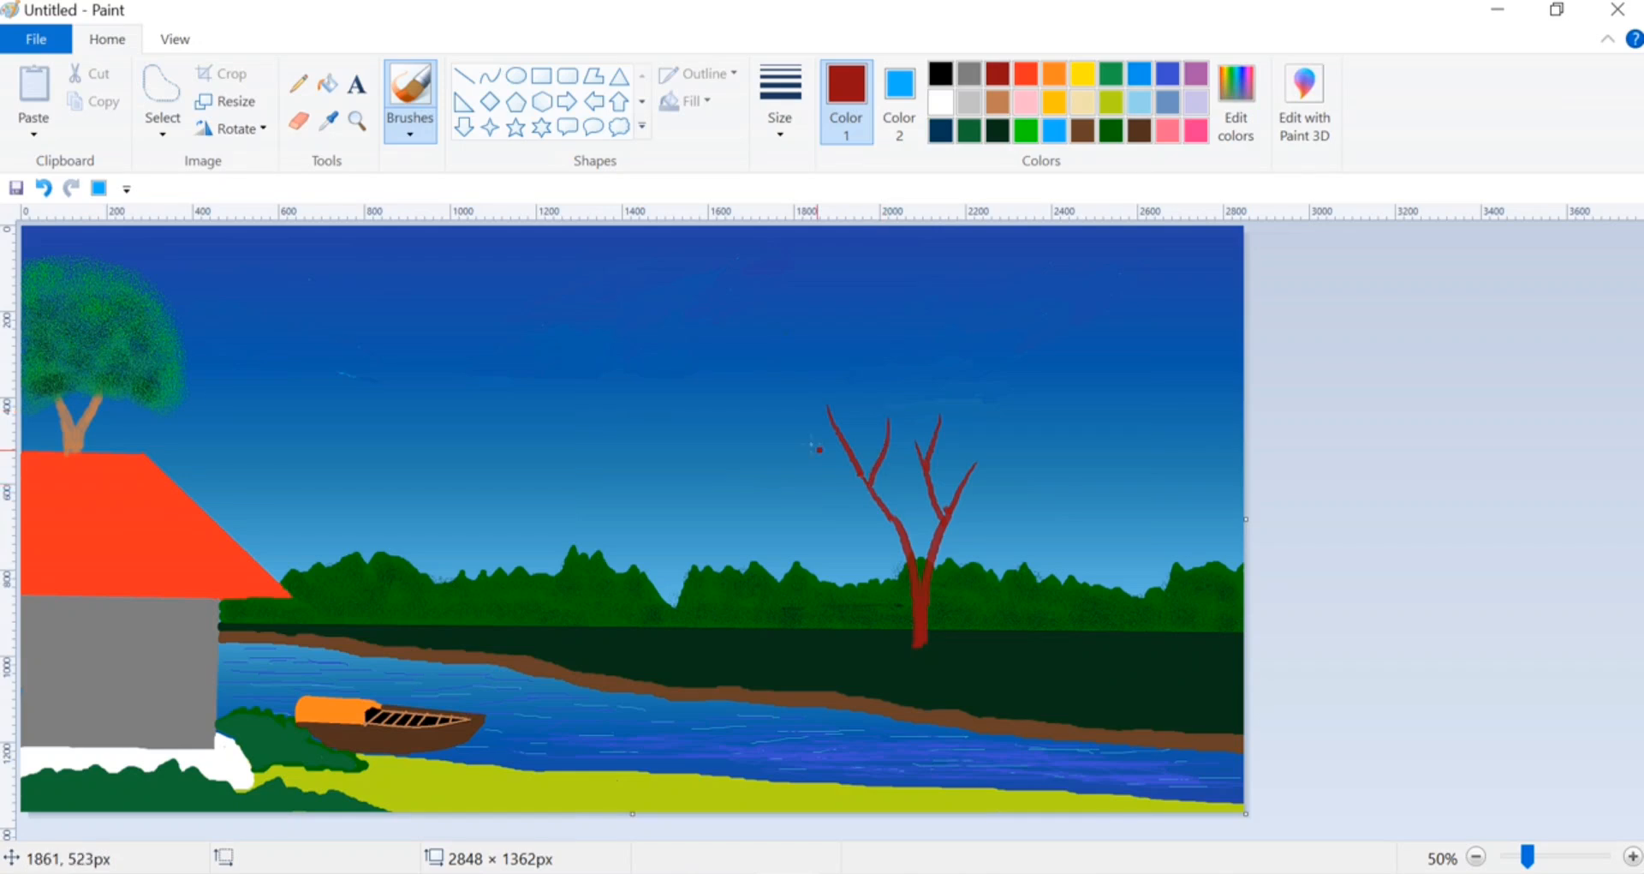
pyautogui.moveTo(803, 444); pyautogui.dragTo(870, 496)
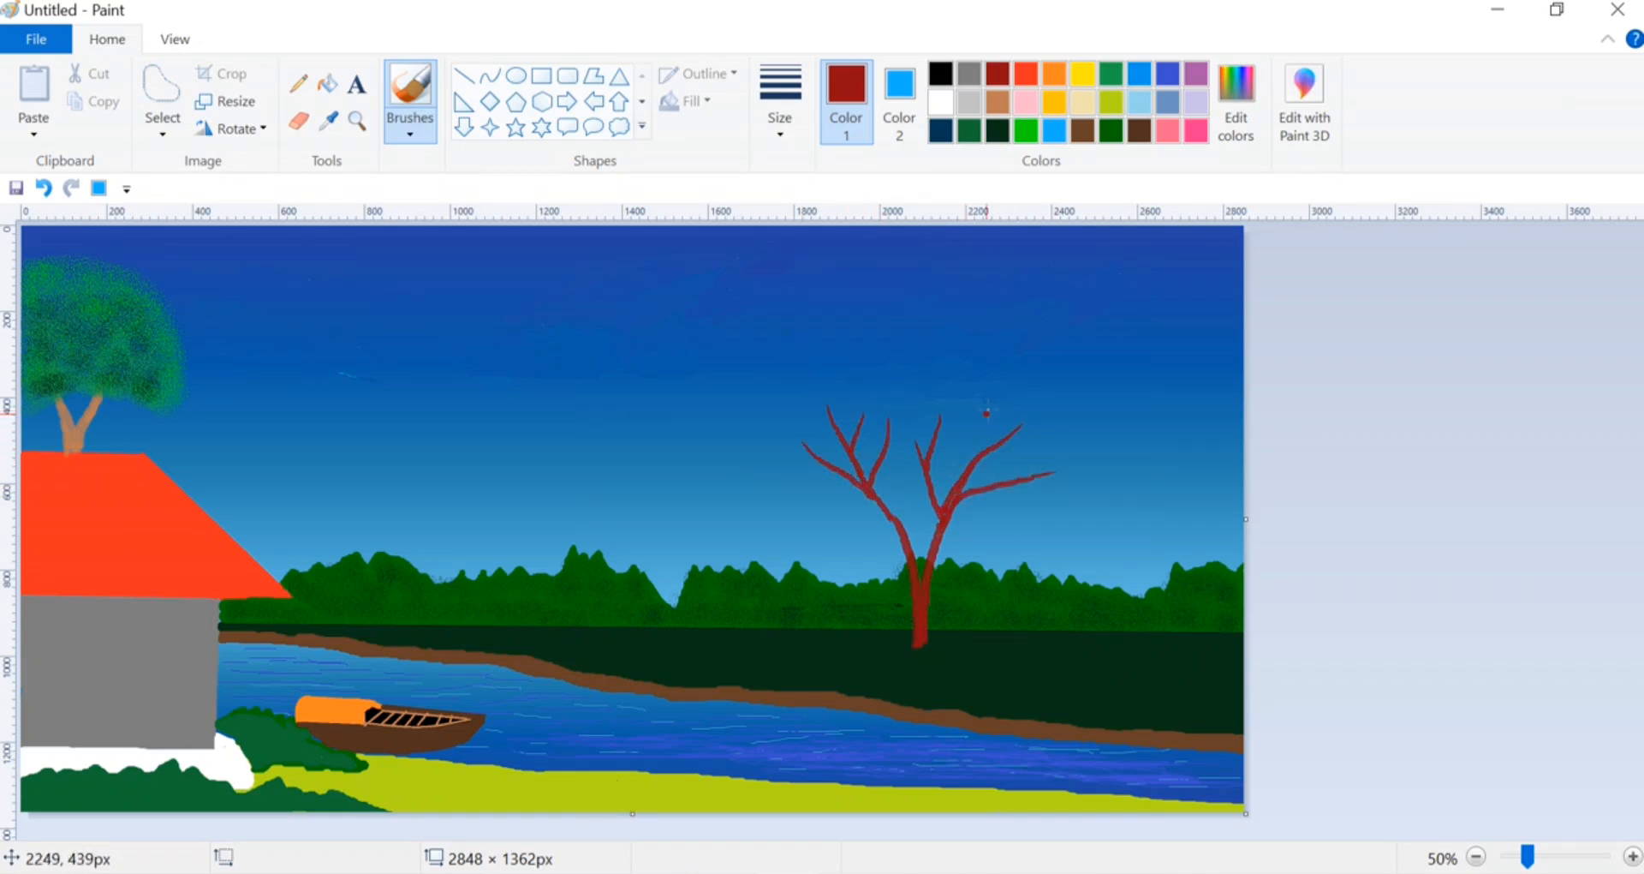
pyautogui.moveTo(786, 511); pyautogui.dragTo(860, 491)
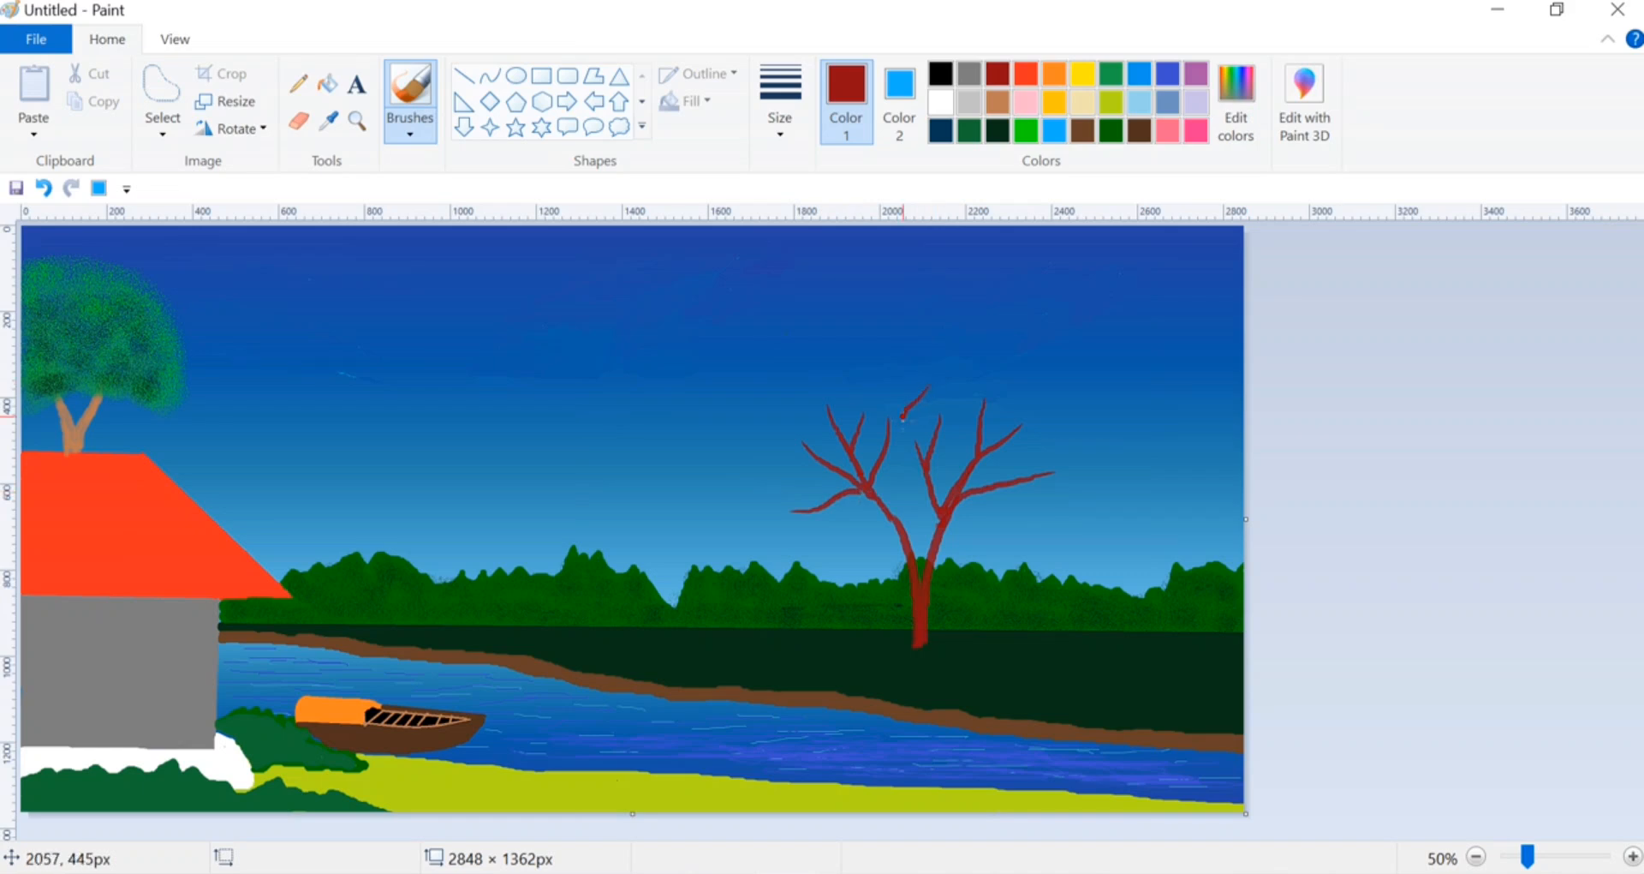
# Airbrush a rounded pink foliage crown over all the branches of the dark-red tree
pyautogui.click(410, 133)
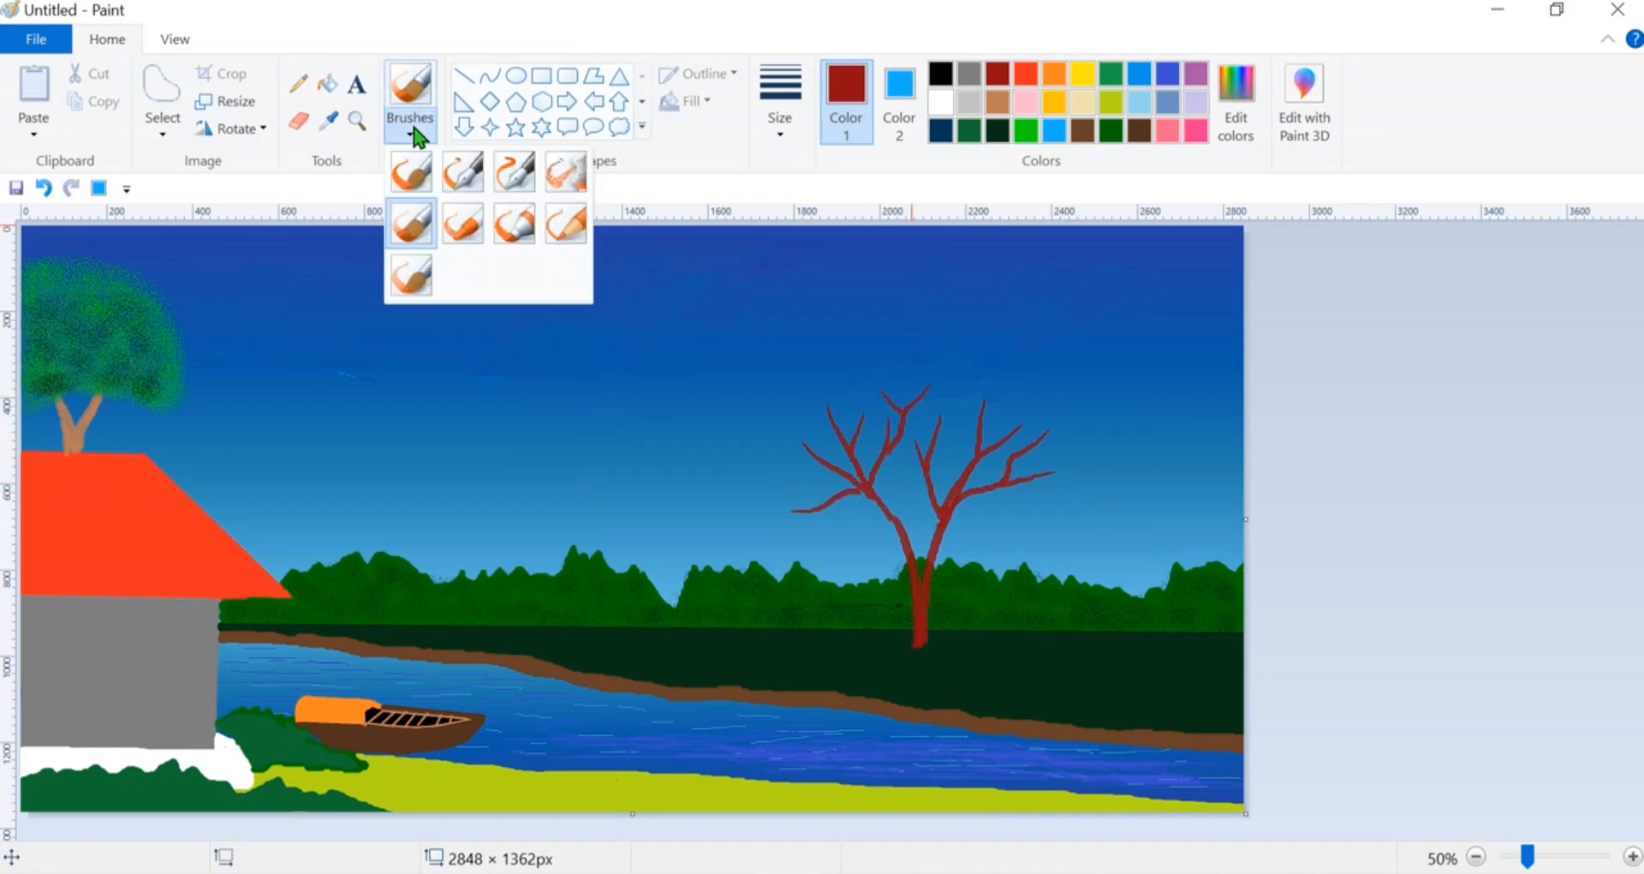
pyautogui.click(548, 168)
pyautogui.click(1196, 130)
pyautogui.moveTo(806, 493)
pyautogui.mouseDown()
pyautogui.moveTo(807, 455)
pyautogui.moveTo(805, 492)
pyautogui.moveTo(815, 433)
pyautogui.moveTo(771, 453)
pyautogui.moveTo(800, 501)
pyautogui.moveTo(829, 504)
pyautogui.moveTo(776, 507)
pyautogui.moveTo(809, 464)
pyautogui.moveTo(784, 463)
pyautogui.moveTo(813, 470)
pyautogui.moveTo(764, 447)
pyautogui.moveTo(833, 389)
pyautogui.moveTo(785, 425)
pyautogui.moveTo(830, 391)
pyautogui.moveTo(851, 407)
pyautogui.moveTo(796, 443)
pyautogui.moveTo(817, 423)
pyautogui.moveTo(795, 416)
pyautogui.moveTo(891, 368)
pyautogui.mouseUp()
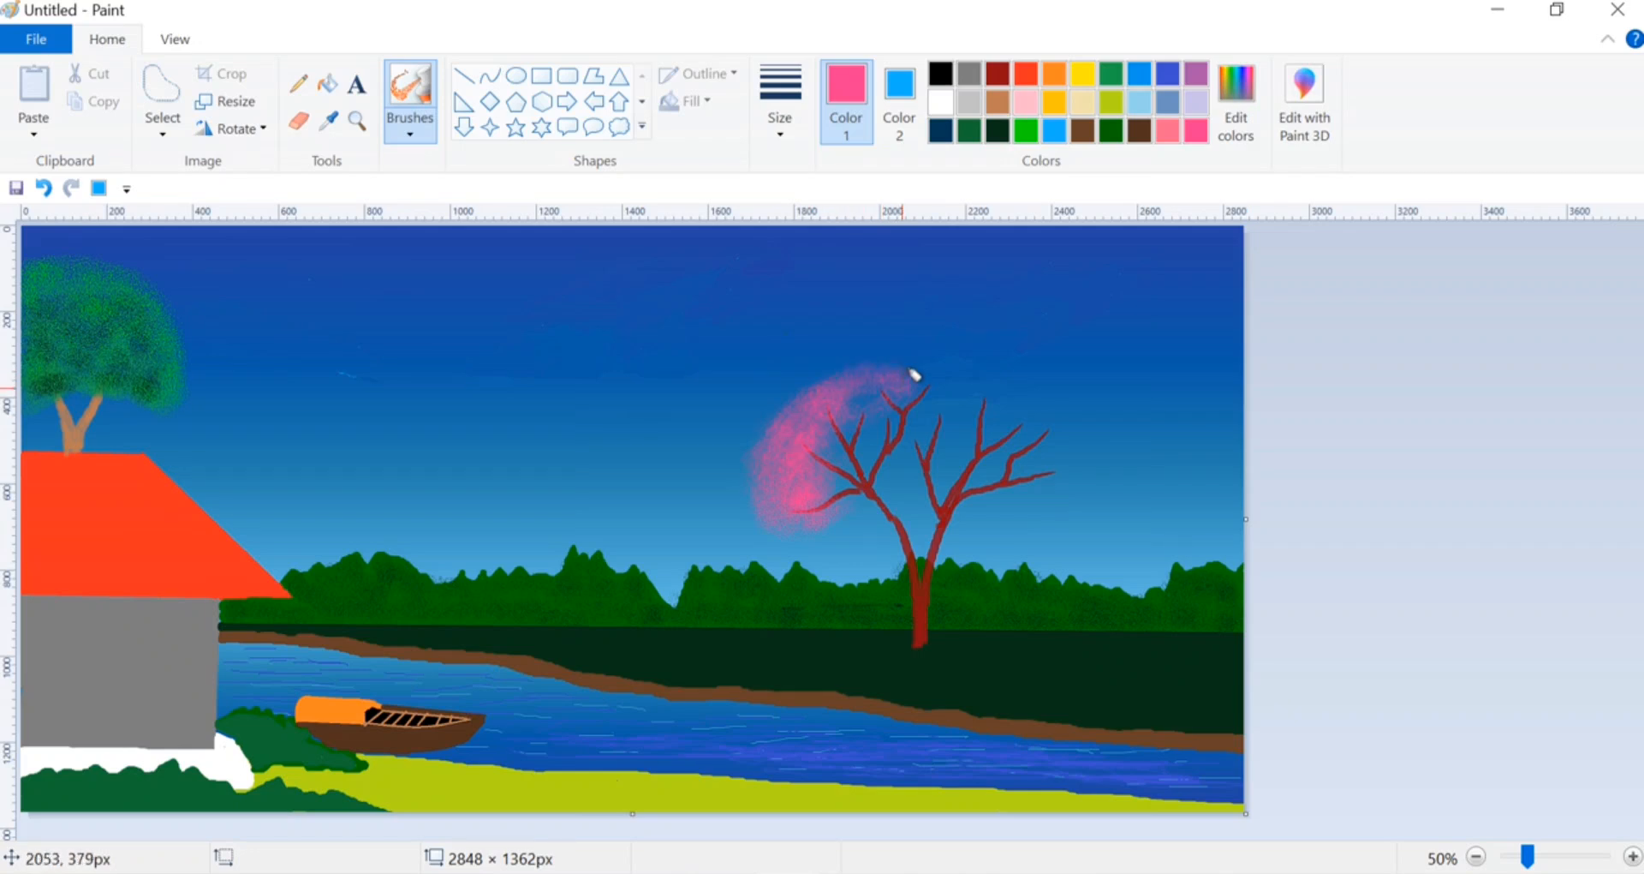
pyautogui.moveTo(780, 424)
pyautogui.mouseDown()
pyautogui.moveTo(817, 362)
pyautogui.moveTo(757, 419)
pyautogui.moveTo(783, 512)
pyautogui.mouseUp()
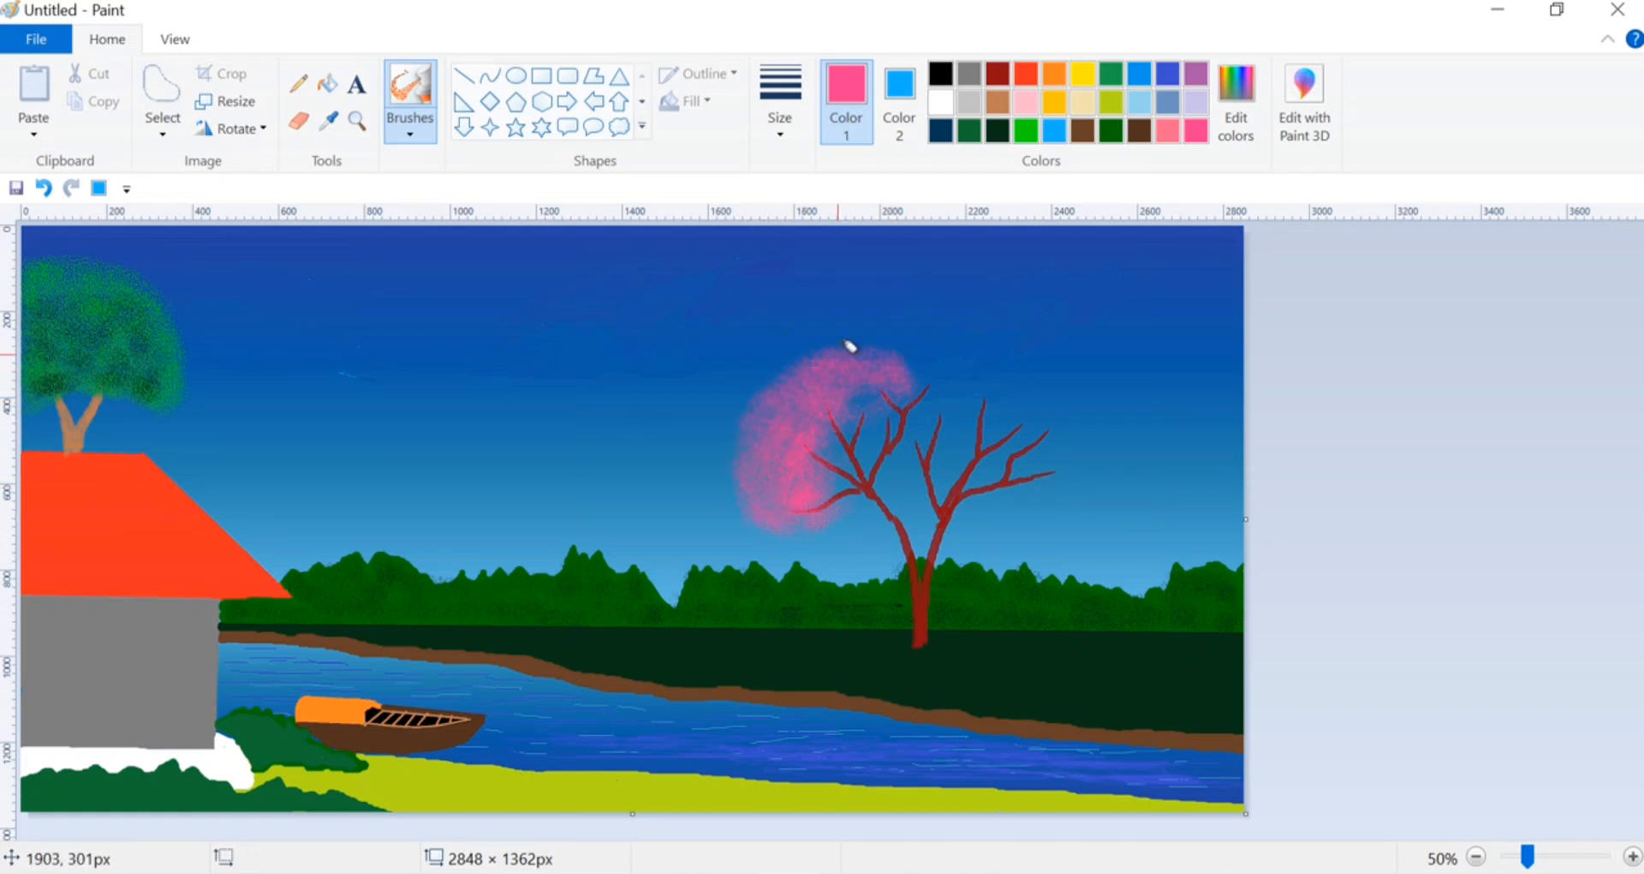
pyautogui.moveTo(850, 346); pyautogui.dragTo(974, 377)
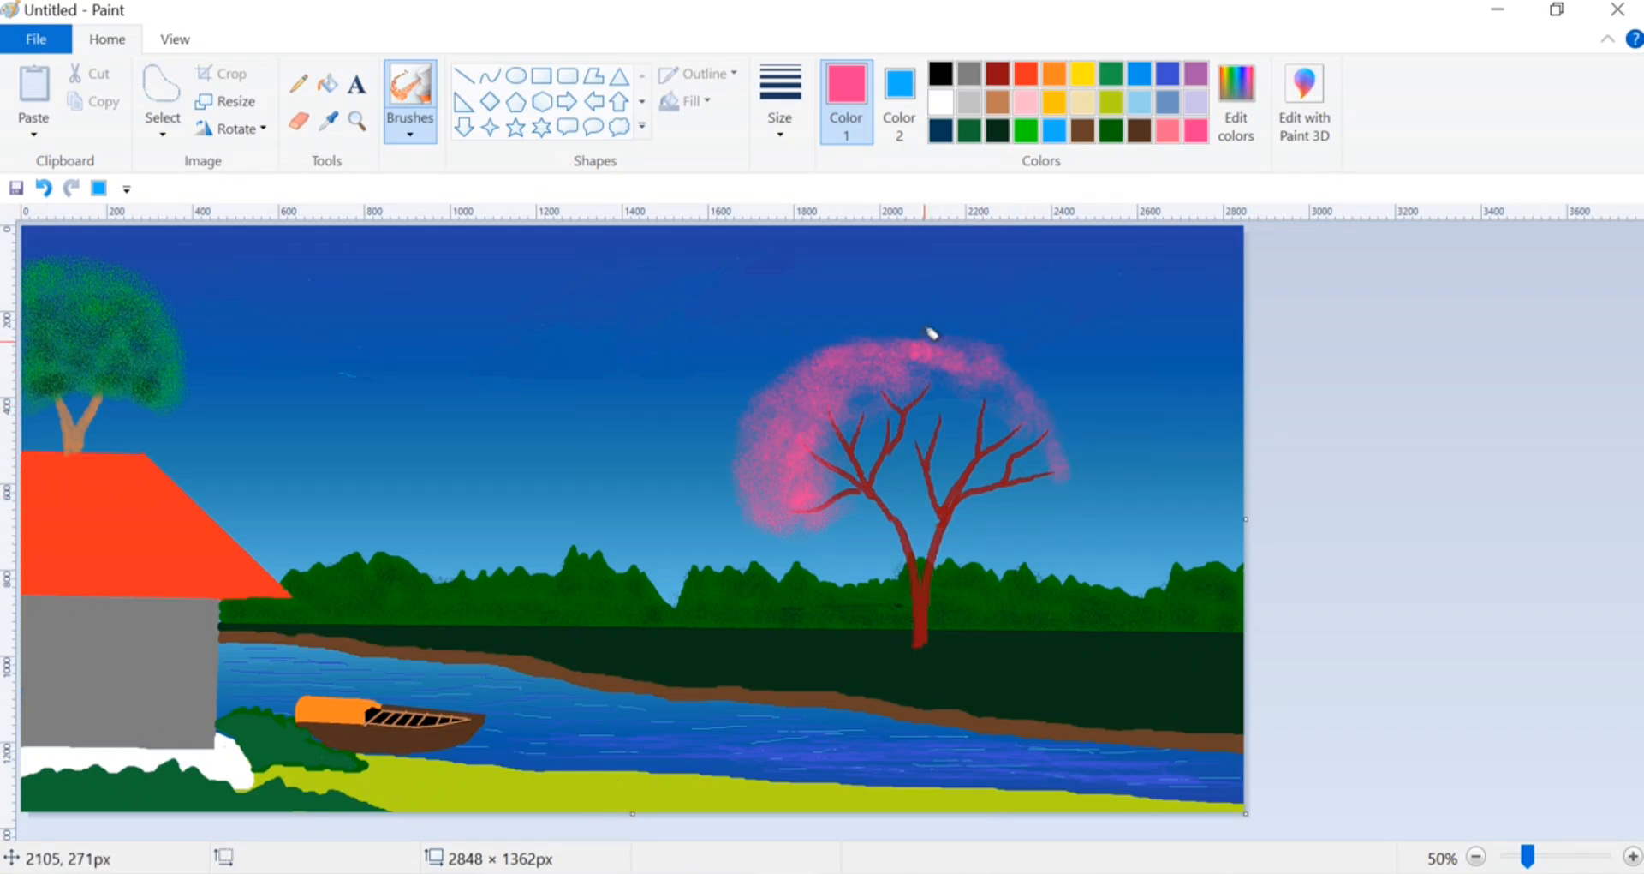
pyautogui.moveTo(921, 334)
pyautogui.mouseDown()
pyautogui.moveTo(776, 371)
pyautogui.moveTo(790, 370)
pyautogui.mouseUp()
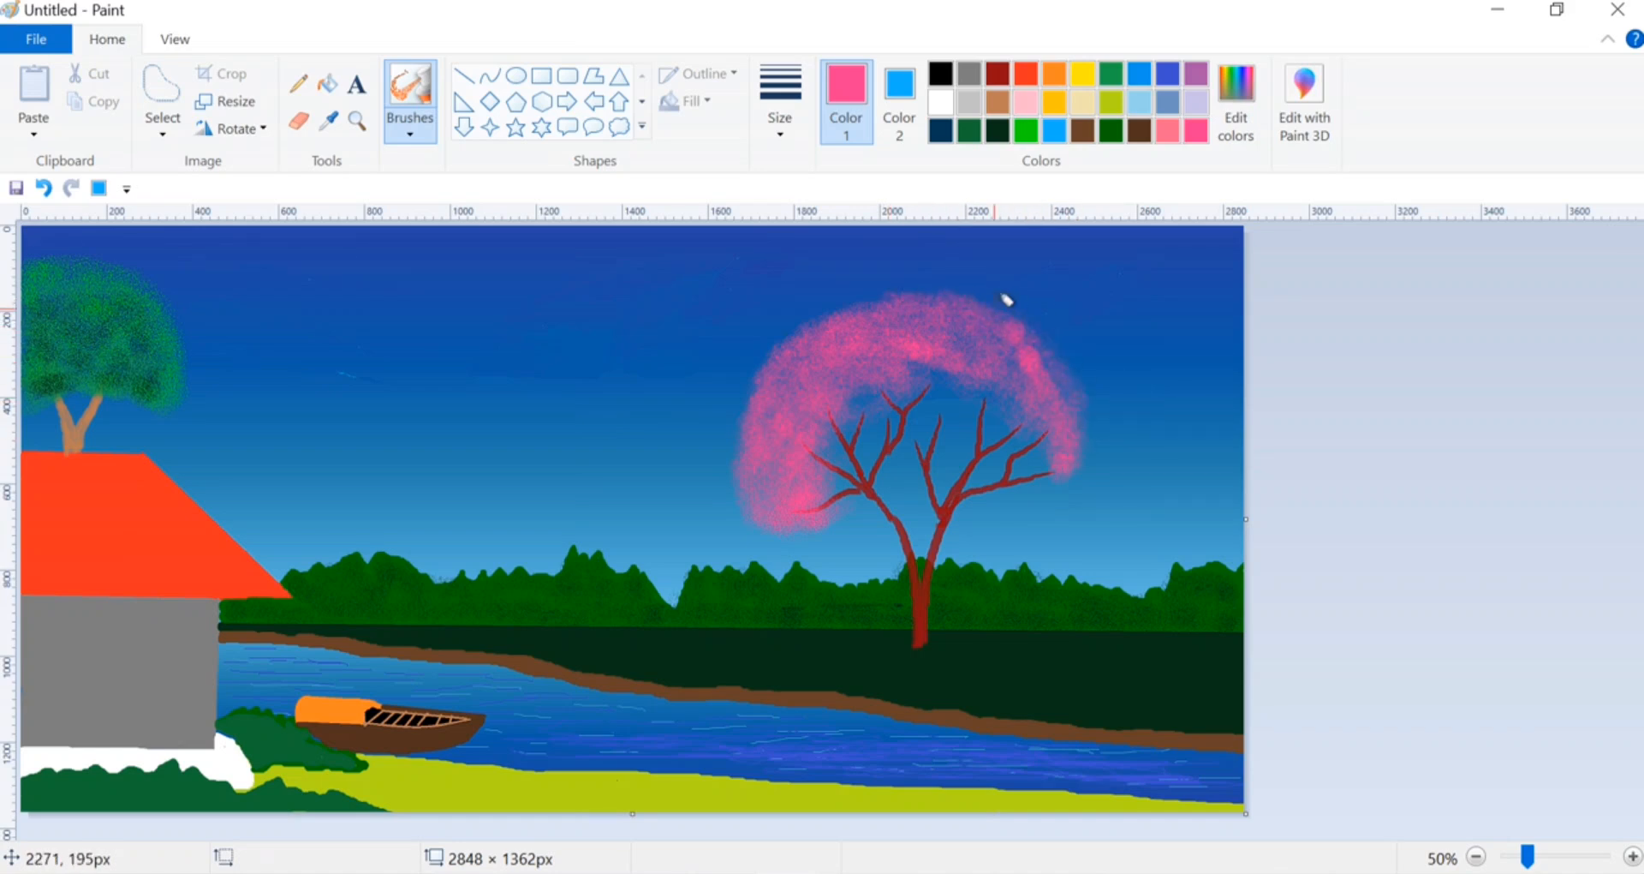
pyautogui.moveTo(1062, 371)
pyautogui.mouseDown()
pyautogui.moveTo(1077, 466)
pyautogui.moveTo(1095, 453)
pyautogui.moveTo(1097, 466)
pyautogui.moveTo(1100, 437)
pyautogui.moveTo(1098, 472)
pyautogui.moveTo(1039, 482)
pyautogui.moveTo(1059, 487)
pyautogui.moveTo(1015, 482)
pyautogui.moveTo(1044, 435)
pyautogui.moveTo(1051, 468)
pyautogui.moveTo(1021, 416)
pyautogui.moveTo(867, 415)
pyautogui.moveTo(897, 385)
pyautogui.moveTo(886, 422)
pyautogui.moveTo(894, 375)
pyautogui.moveTo(835, 458)
pyautogui.moveTo(848, 422)
pyautogui.mouseUp()
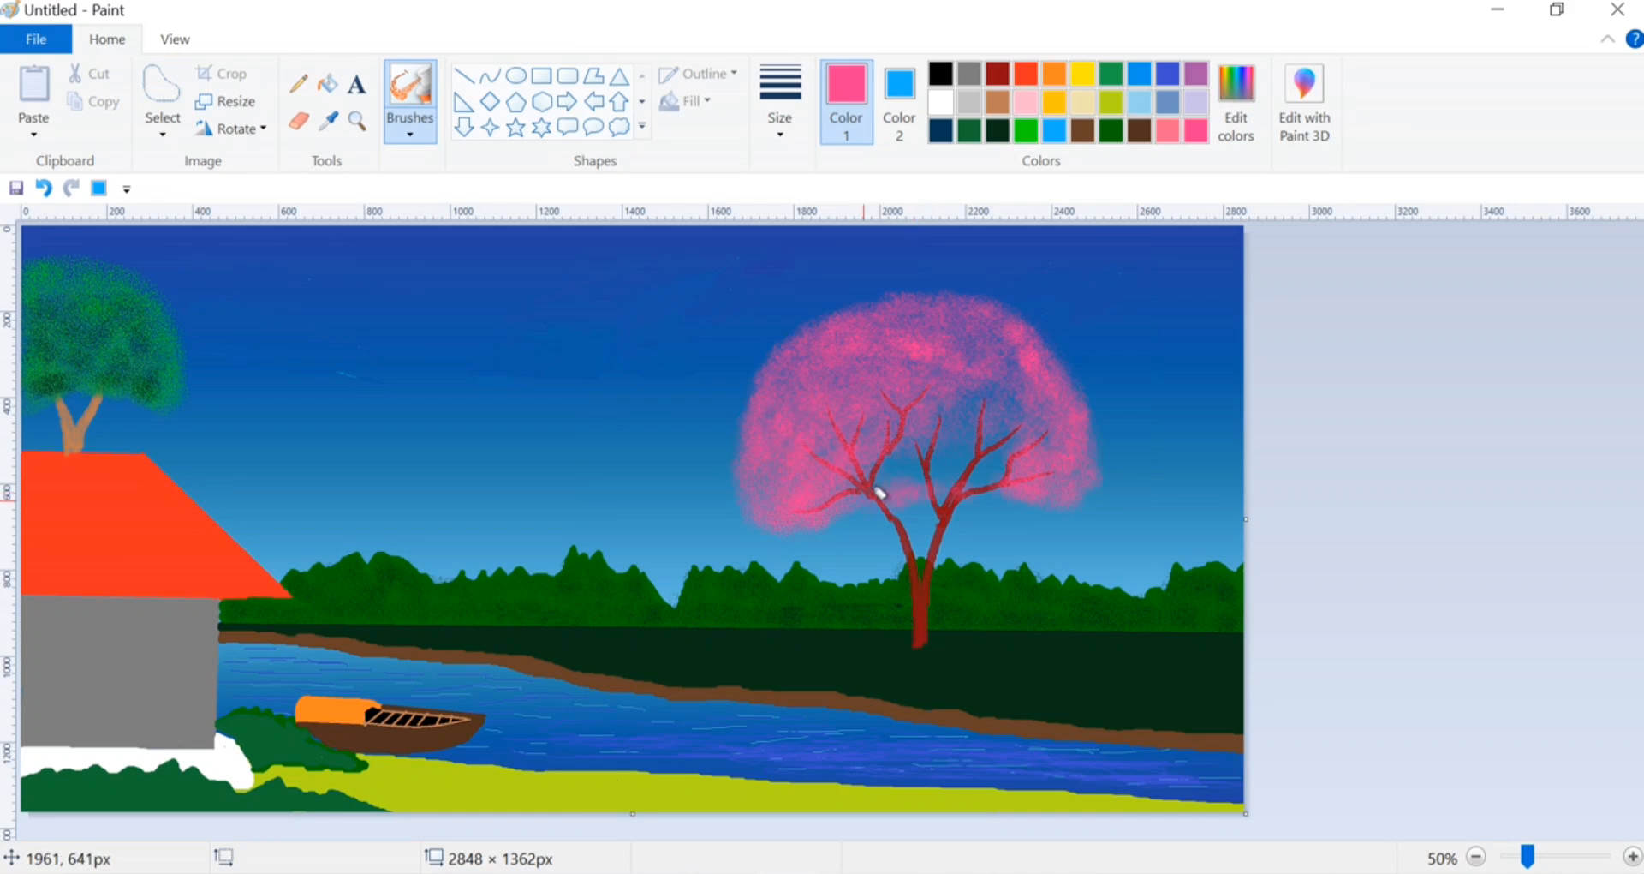
pyautogui.moveTo(915, 494); pyautogui.dragTo(1026, 498)
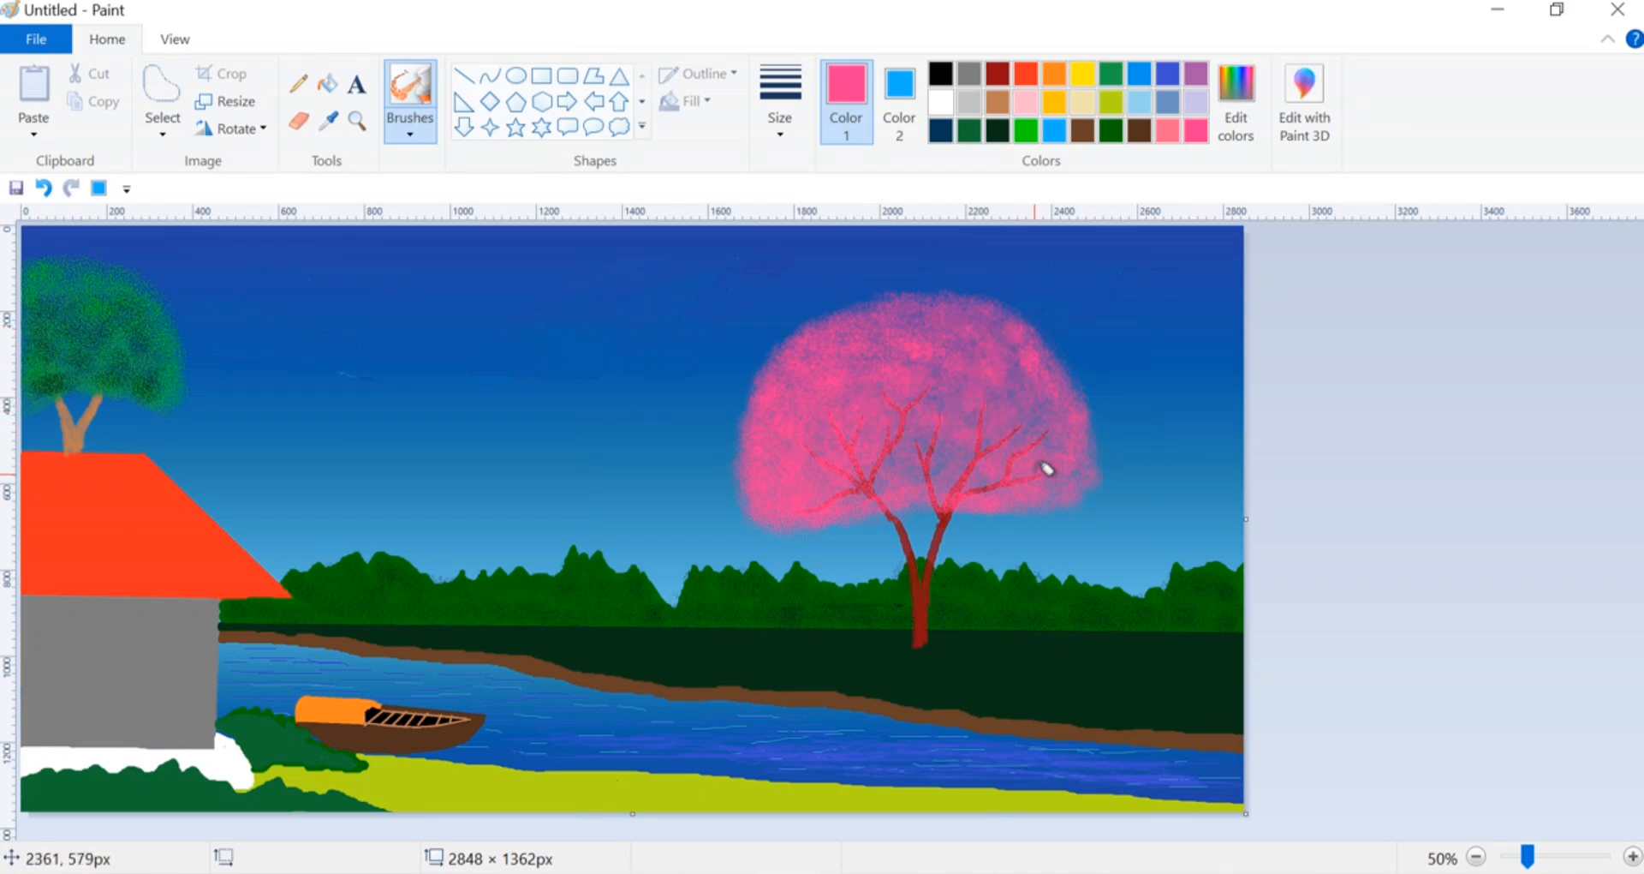
# Mix a dark crimson with hue 220, saturation 240 and luminosity 57, and airbrush shading over the pink foliage
pyautogui.click(1236, 103)
pyautogui.click(1089, 424)
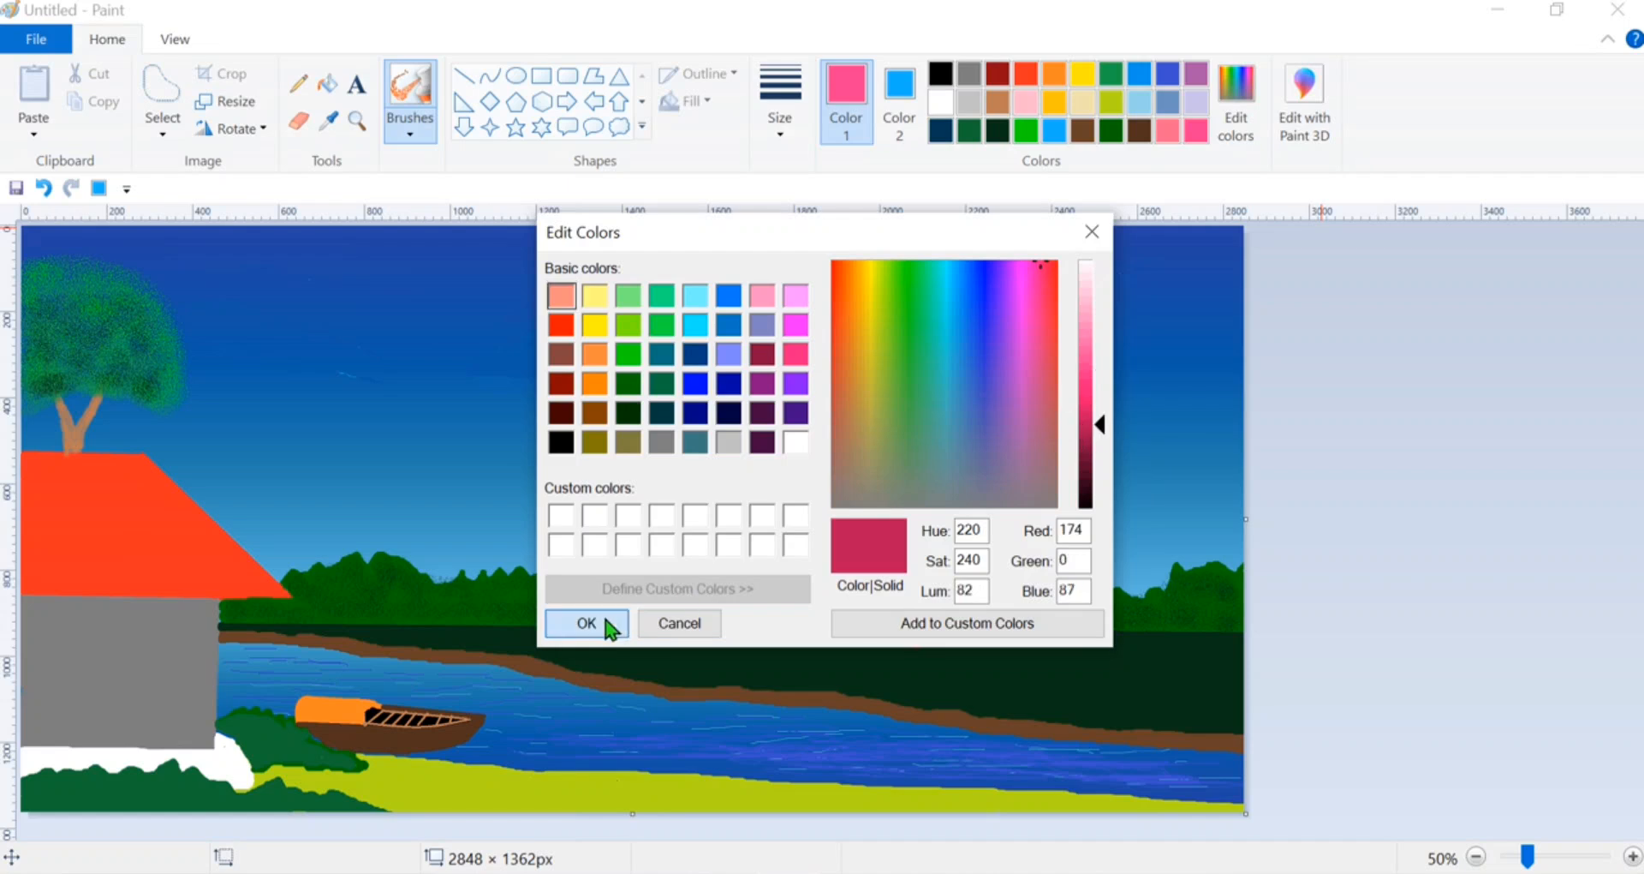
pyautogui.click(591, 624)
pyautogui.click(1236, 102)
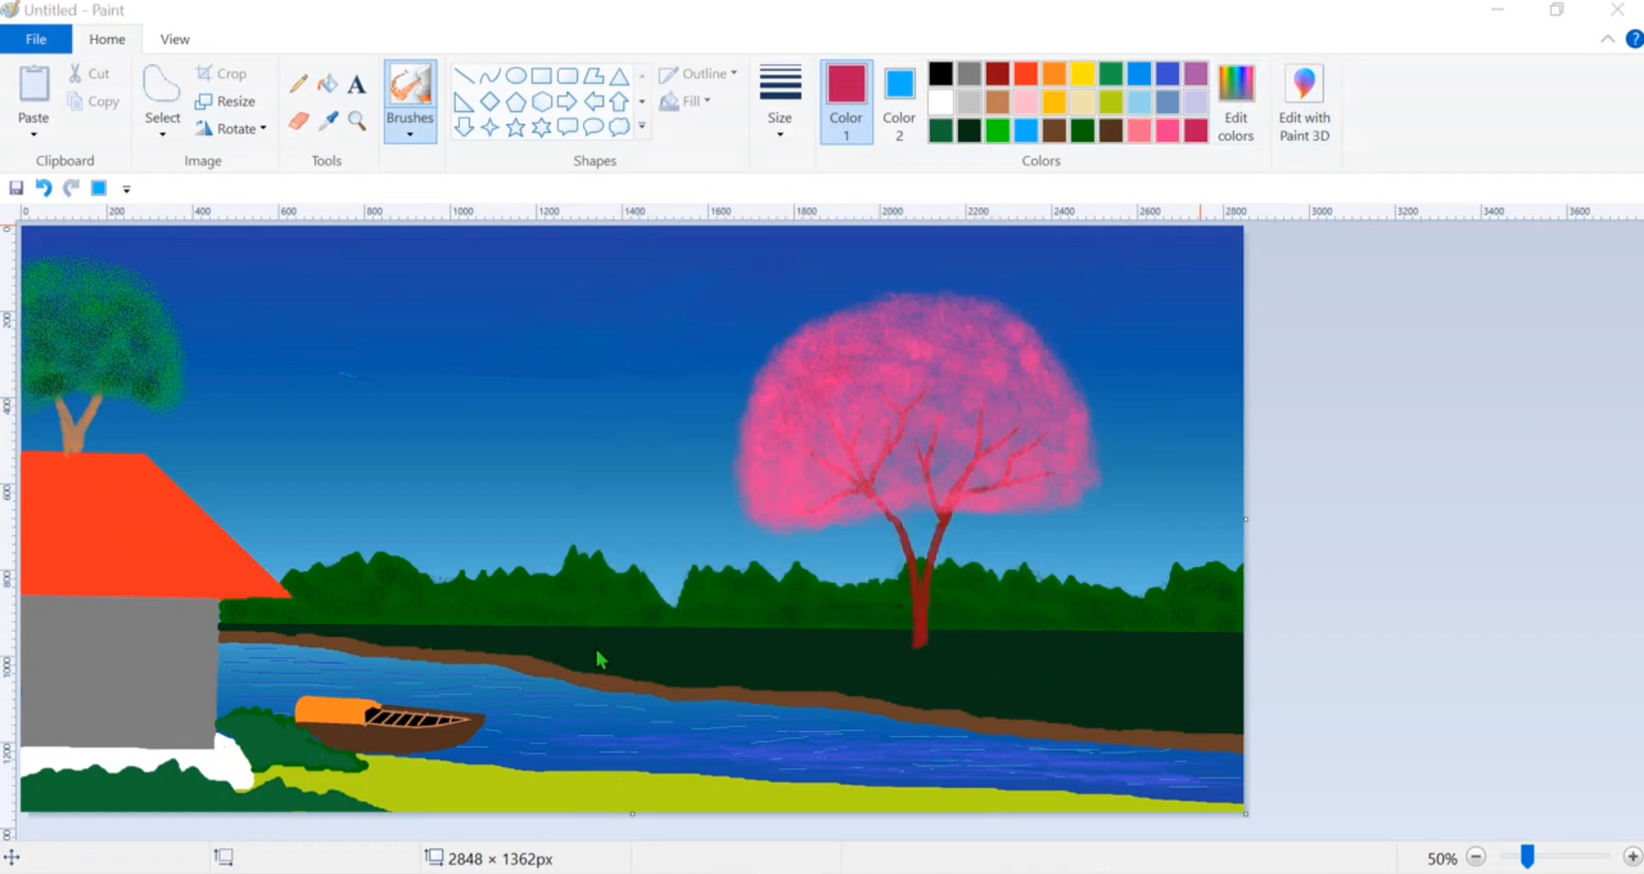
pyautogui.click(1096, 454)
pyautogui.click(587, 623)
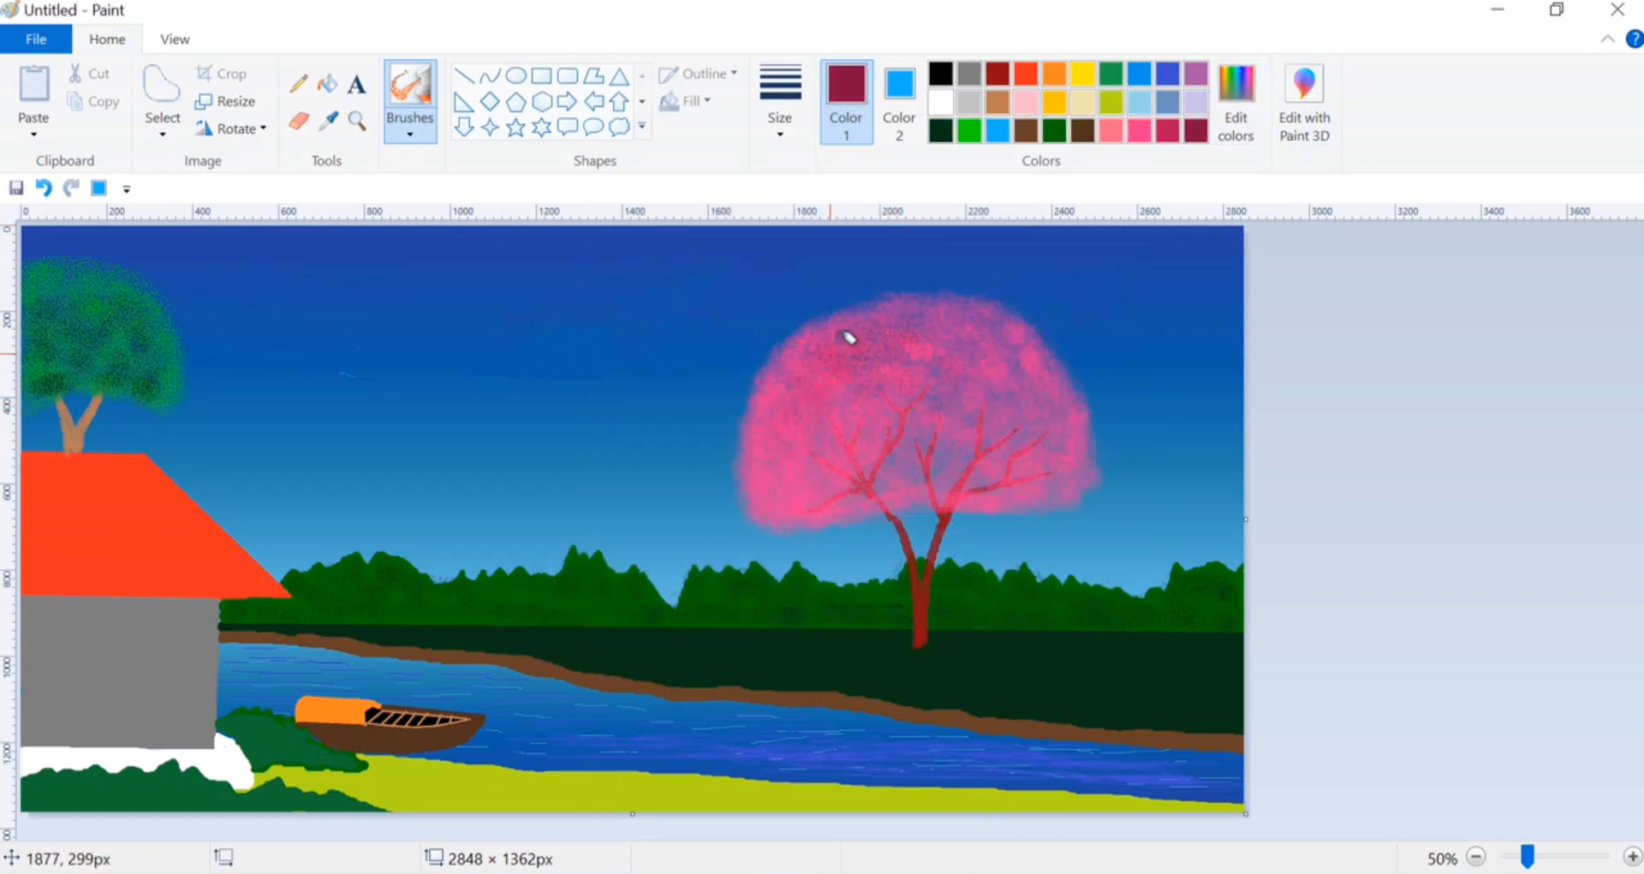
pyautogui.moveTo(848, 338)
pyautogui.mouseDown()
pyautogui.moveTo(879, 412)
pyautogui.moveTo(852, 388)
pyautogui.moveTo(875, 380)
pyautogui.moveTo(806, 366)
pyautogui.moveTo(774, 385)
pyautogui.moveTo(797, 354)
pyautogui.moveTo(767, 488)
pyautogui.moveTo(811, 463)
pyautogui.moveTo(822, 492)
pyautogui.moveTo(782, 362)
pyautogui.moveTo(841, 428)
pyautogui.moveTo(843, 499)
pyautogui.moveTo(873, 493)
pyautogui.moveTo(821, 506)
pyautogui.moveTo(797, 409)
pyautogui.moveTo(841, 436)
pyautogui.moveTo(900, 309)
pyautogui.moveTo(943, 293)
pyautogui.moveTo(837, 319)
pyautogui.moveTo(876, 329)
pyautogui.moveTo(838, 378)
pyautogui.moveTo(808, 379)
pyautogui.moveTo(906, 423)
pyautogui.moveTo(854, 422)
pyautogui.moveTo(784, 478)
pyautogui.moveTo(776, 509)
pyautogui.moveTo(755, 450)
pyautogui.moveTo(816, 492)
pyautogui.moveTo(816, 513)
pyautogui.moveTo(906, 484)
pyautogui.moveTo(903, 498)
pyautogui.moveTo(945, 493)
pyautogui.moveTo(914, 463)
pyautogui.moveTo(849, 472)
pyautogui.moveTo(878, 439)
pyautogui.moveTo(797, 437)
pyautogui.moveTo(887, 421)
pyautogui.moveTo(887, 324)
pyautogui.moveTo(833, 330)
pyautogui.moveTo(846, 464)
pyautogui.moveTo(830, 480)
pyautogui.moveTo(839, 443)
pyautogui.moveTo(778, 451)
pyautogui.moveTo(782, 479)
pyautogui.moveTo(777, 403)
pyautogui.moveTo(891, 303)
pyautogui.moveTo(1021, 412)
pyautogui.moveTo(958, 386)
pyautogui.moveTo(964, 404)
pyautogui.moveTo(942, 373)
pyautogui.moveTo(907, 378)
pyautogui.moveTo(926, 342)
pyautogui.moveTo(900, 355)
pyautogui.moveTo(936, 320)
pyautogui.mouseUp()
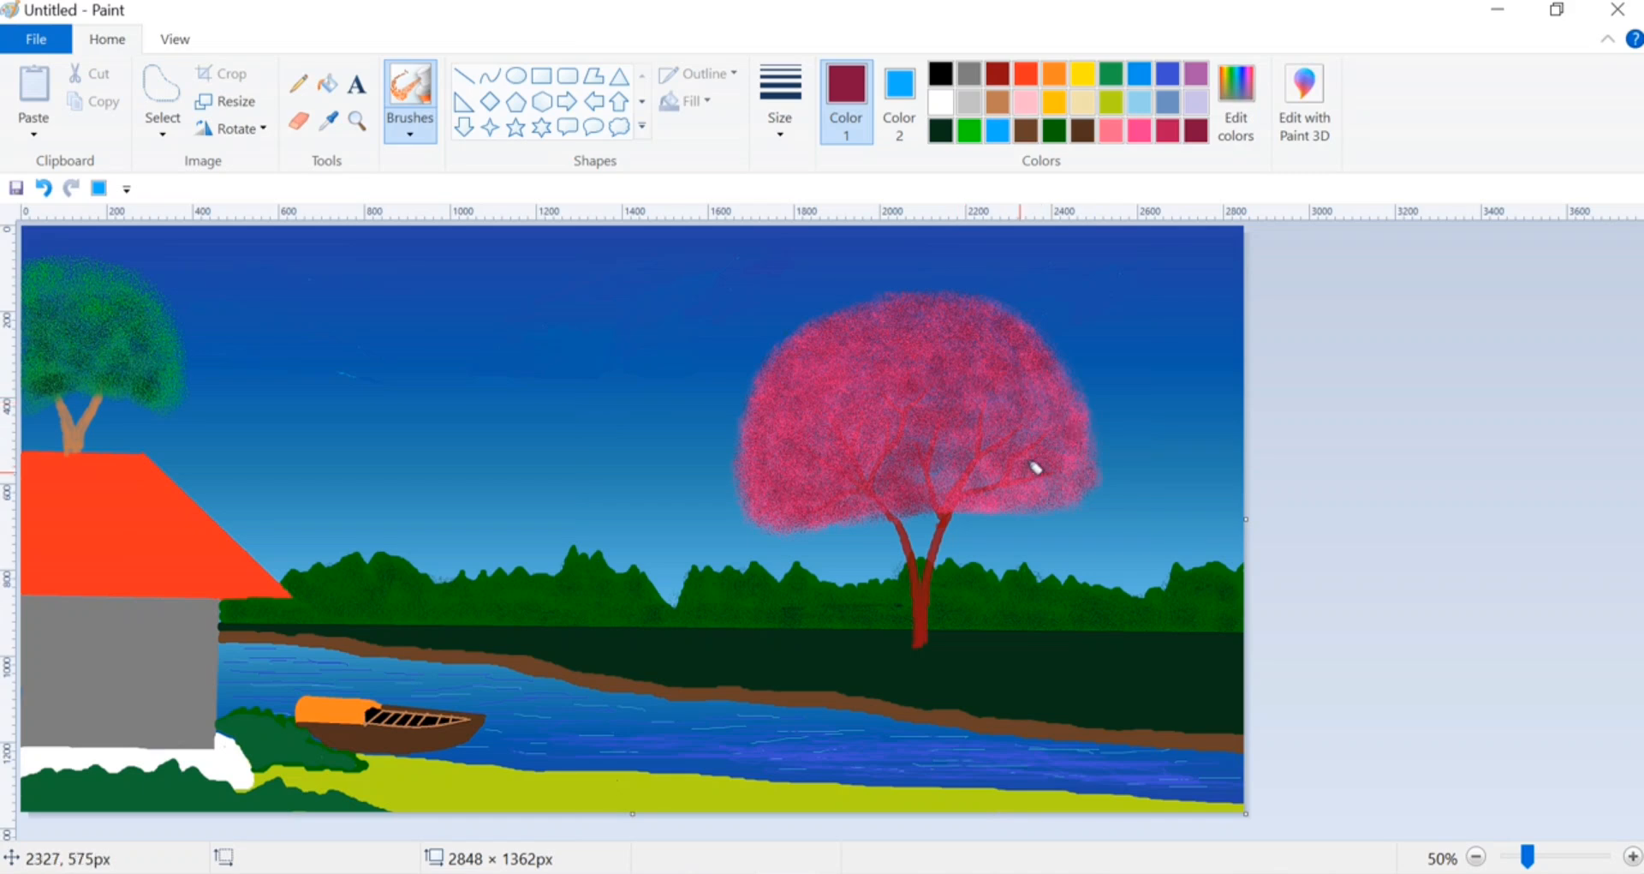
# Mix a light tint of the same pink and airbrush highlights across the tree's foliage
pyautogui.click(1236, 103)
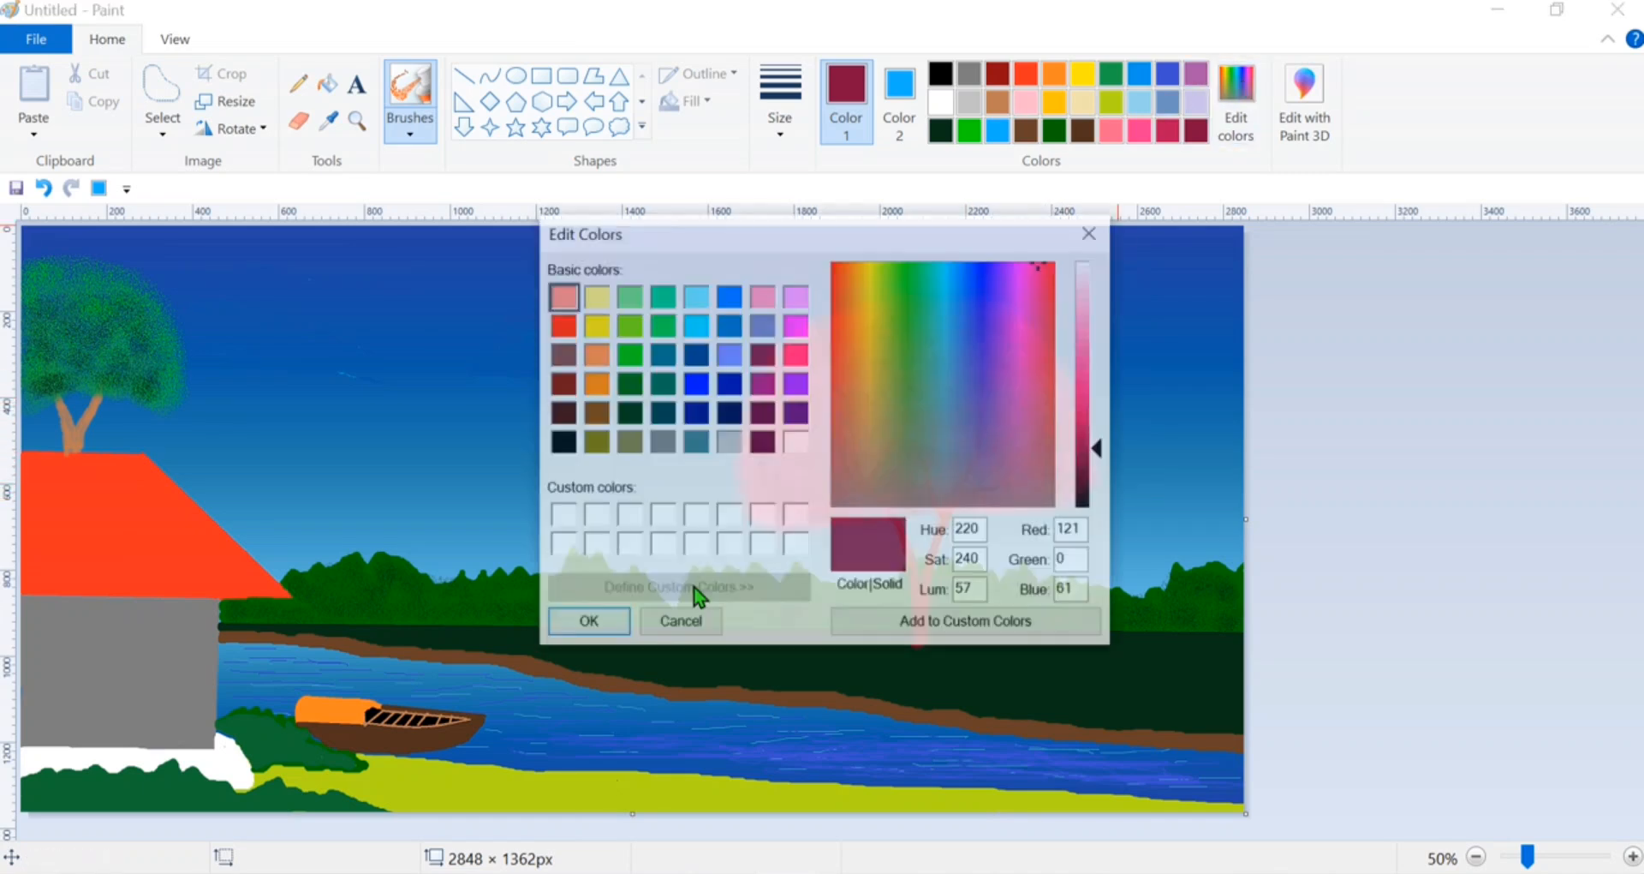
pyautogui.click(1090, 321)
pyautogui.click(588, 623)
pyautogui.moveTo(844, 375); pyautogui.dragTo(875, 349)
pyautogui.moveTo(898, 424)
pyautogui.mouseDown()
pyautogui.moveTo(792, 382)
pyautogui.moveTo(771, 394)
pyautogui.moveTo(772, 449)
pyautogui.moveTo(908, 481)
pyautogui.moveTo(785, 488)
pyautogui.moveTo(794, 420)
pyautogui.moveTo(916, 325)
pyautogui.moveTo(1011, 397)
pyautogui.moveTo(1025, 330)
pyautogui.moveTo(999, 361)
pyautogui.moveTo(953, 365)
pyautogui.moveTo(1004, 406)
pyautogui.moveTo(904, 495)
pyautogui.moveTo(886, 492)
pyautogui.moveTo(845, 392)
pyautogui.moveTo(886, 450)
pyautogui.moveTo(1065, 476)
pyautogui.moveTo(1069, 450)
pyautogui.moveTo(977, 320)
pyautogui.moveTo(1063, 408)
pyautogui.moveTo(1053, 363)
pyautogui.moveTo(920, 302)
pyautogui.moveTo(1016, 314)
pyautogui.moveTo(1085, 432)
pyautogui.moveTo(974, 377)
pyautogui.moveTo(864, 359)
pyautogui.moveTo(895, 314)
pyautogui.moveTo(936, 347)
pyautogui.moveTo(903, 501)
pyautogui.moveTo(769, 442)
pyautogui.moveTo(926, 394)
pyautogui.moveTo(1049, 482)
pyautogui.mouseUp()
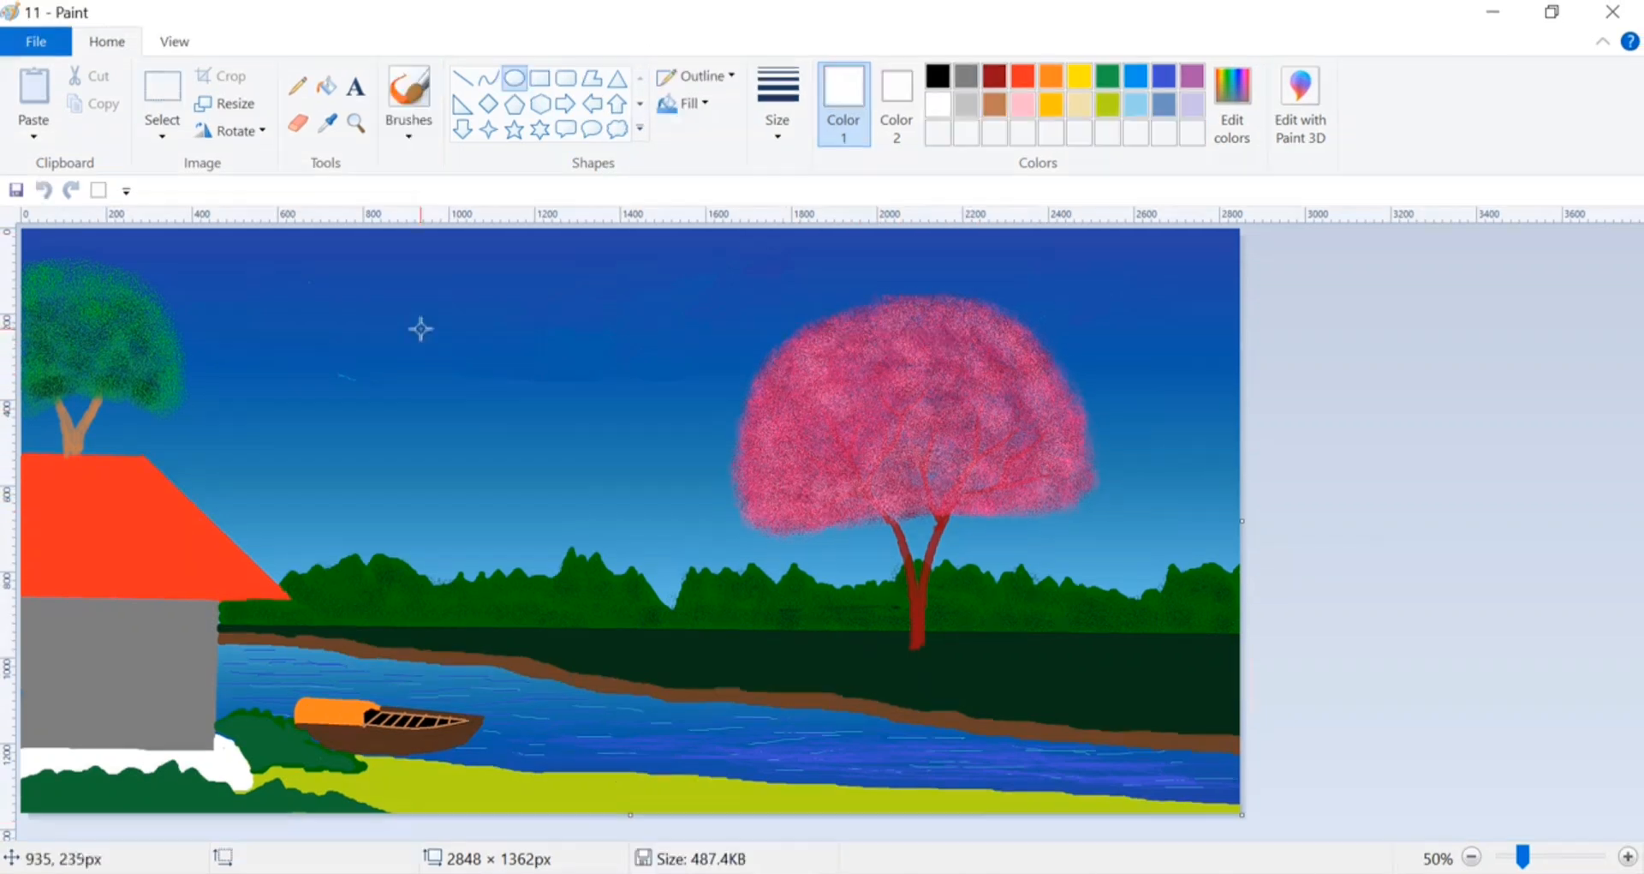
# Draw a filled white circle in the sky between the two trees and brush short wavy white rays all around its edge
pyautogui.moveTo(419, 326); pyautogui.dragTo(566, 465)
pyautogui.click(419, 139)
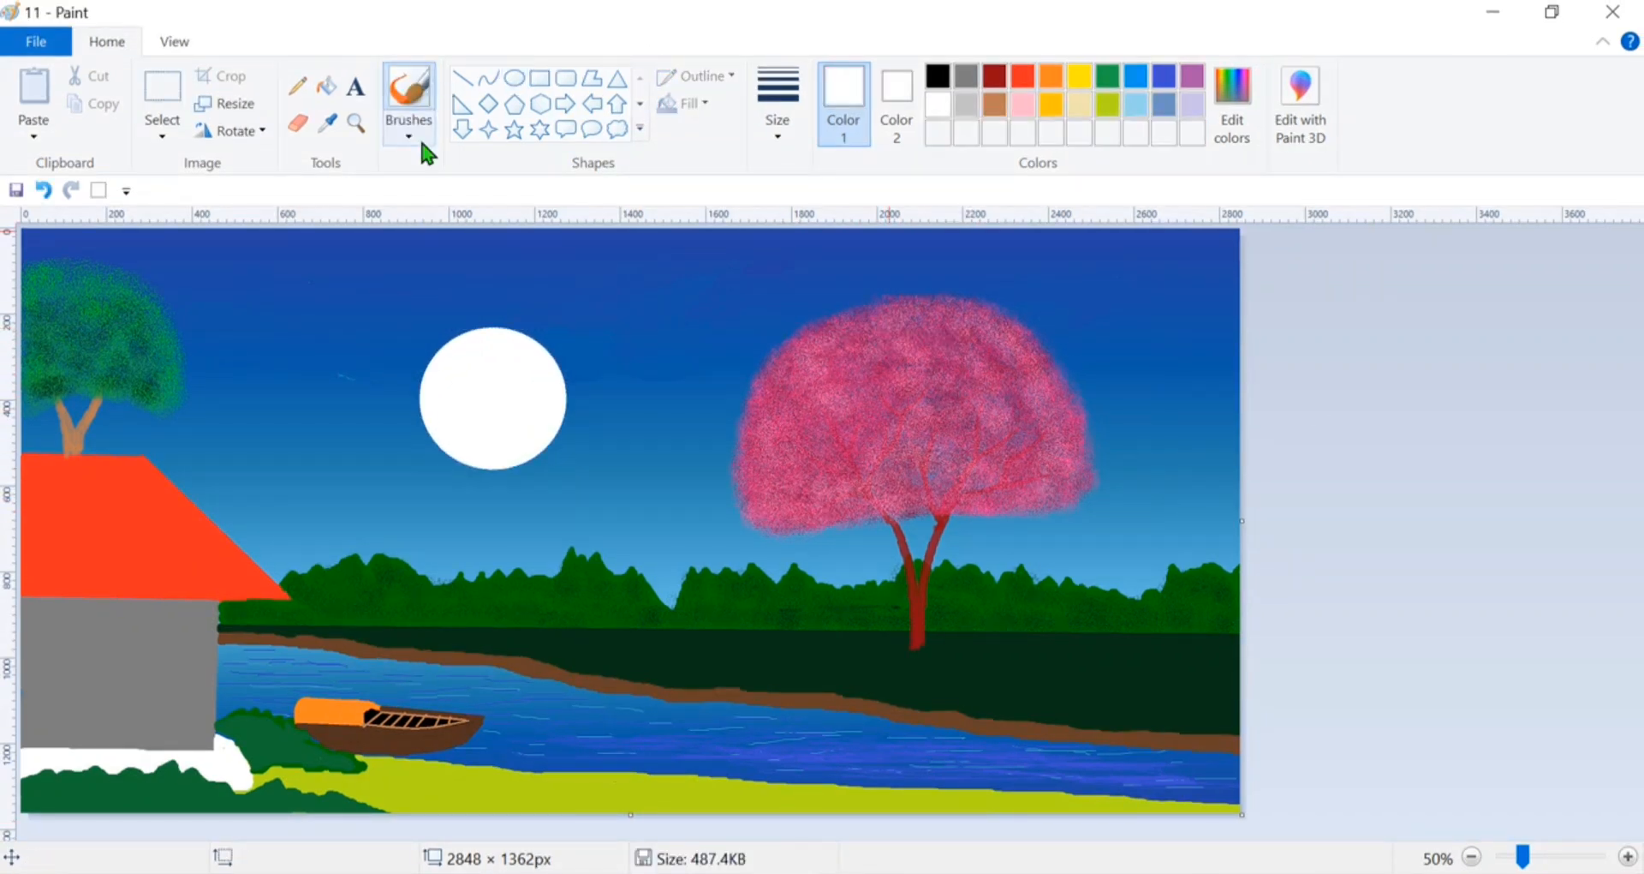
pyautogui.click(514, 310)
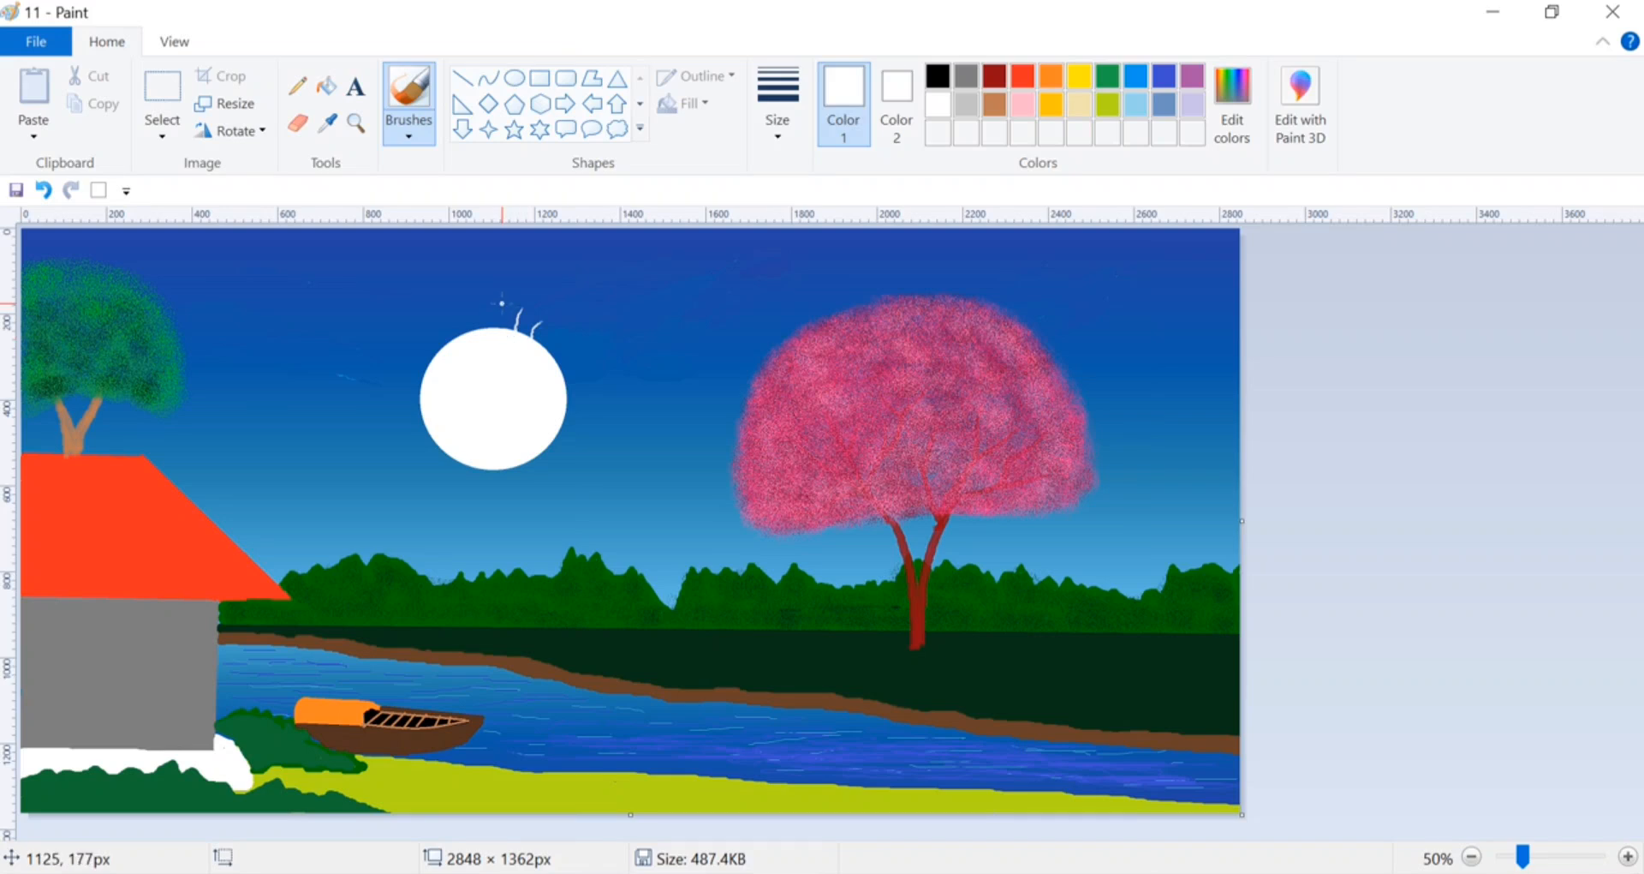
pyautogui.moveTo(435, 314); pyautogui.dragTo(467, 337)
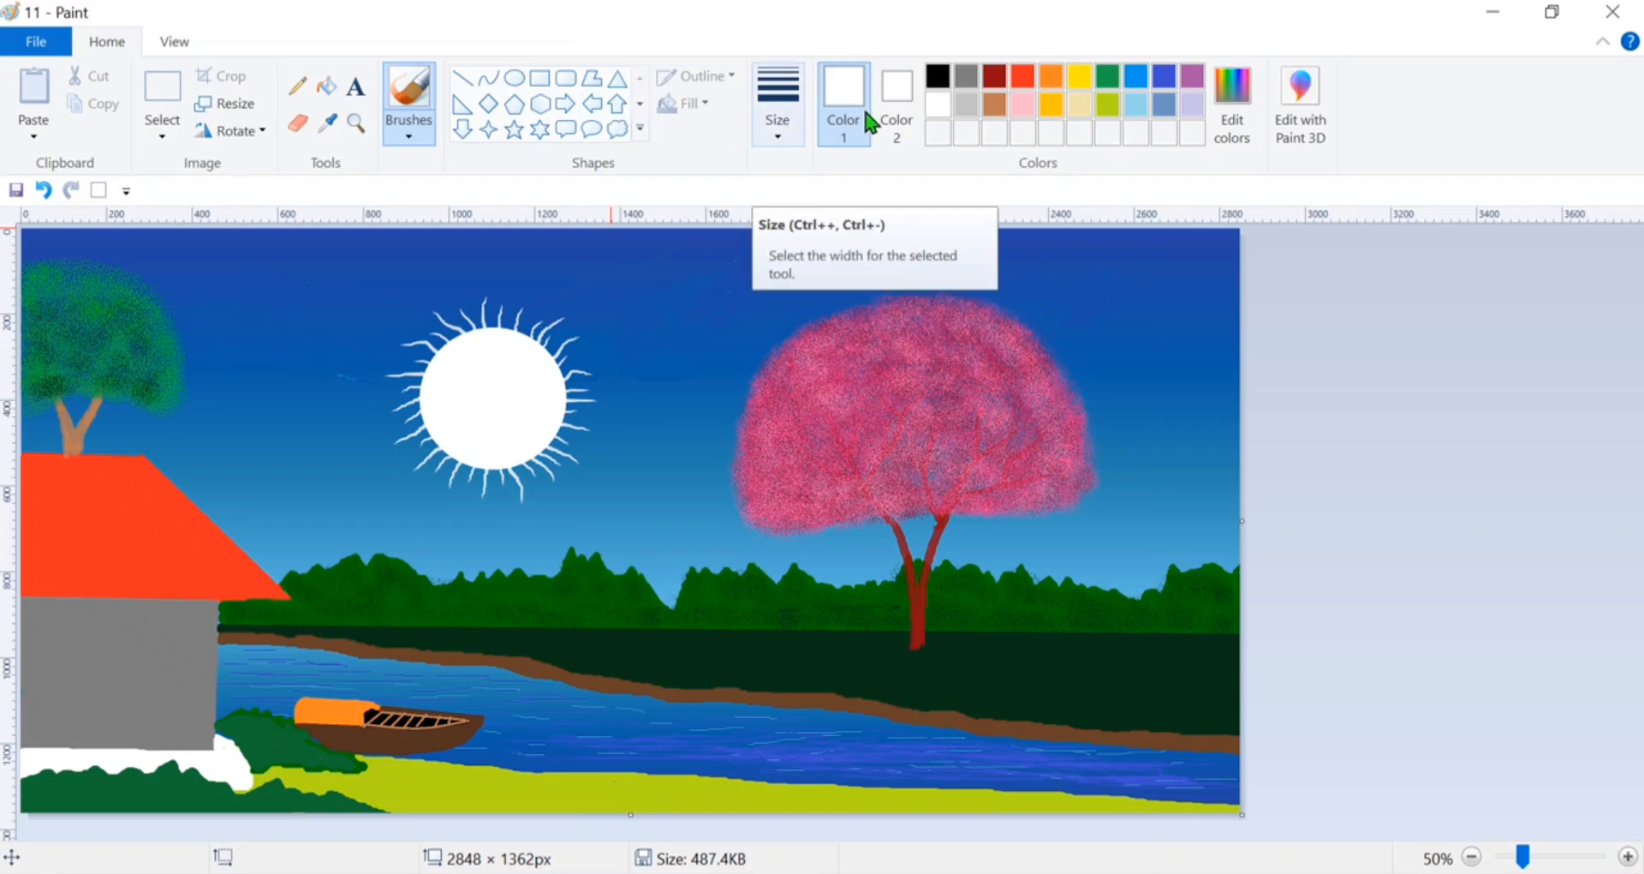
# Draw a filled black door and a black window about 135 px square on the house's grey wall
pyautogui.click(938, 75)
pyautogui.click(897, 103)
pyautogui.click(938, 75)
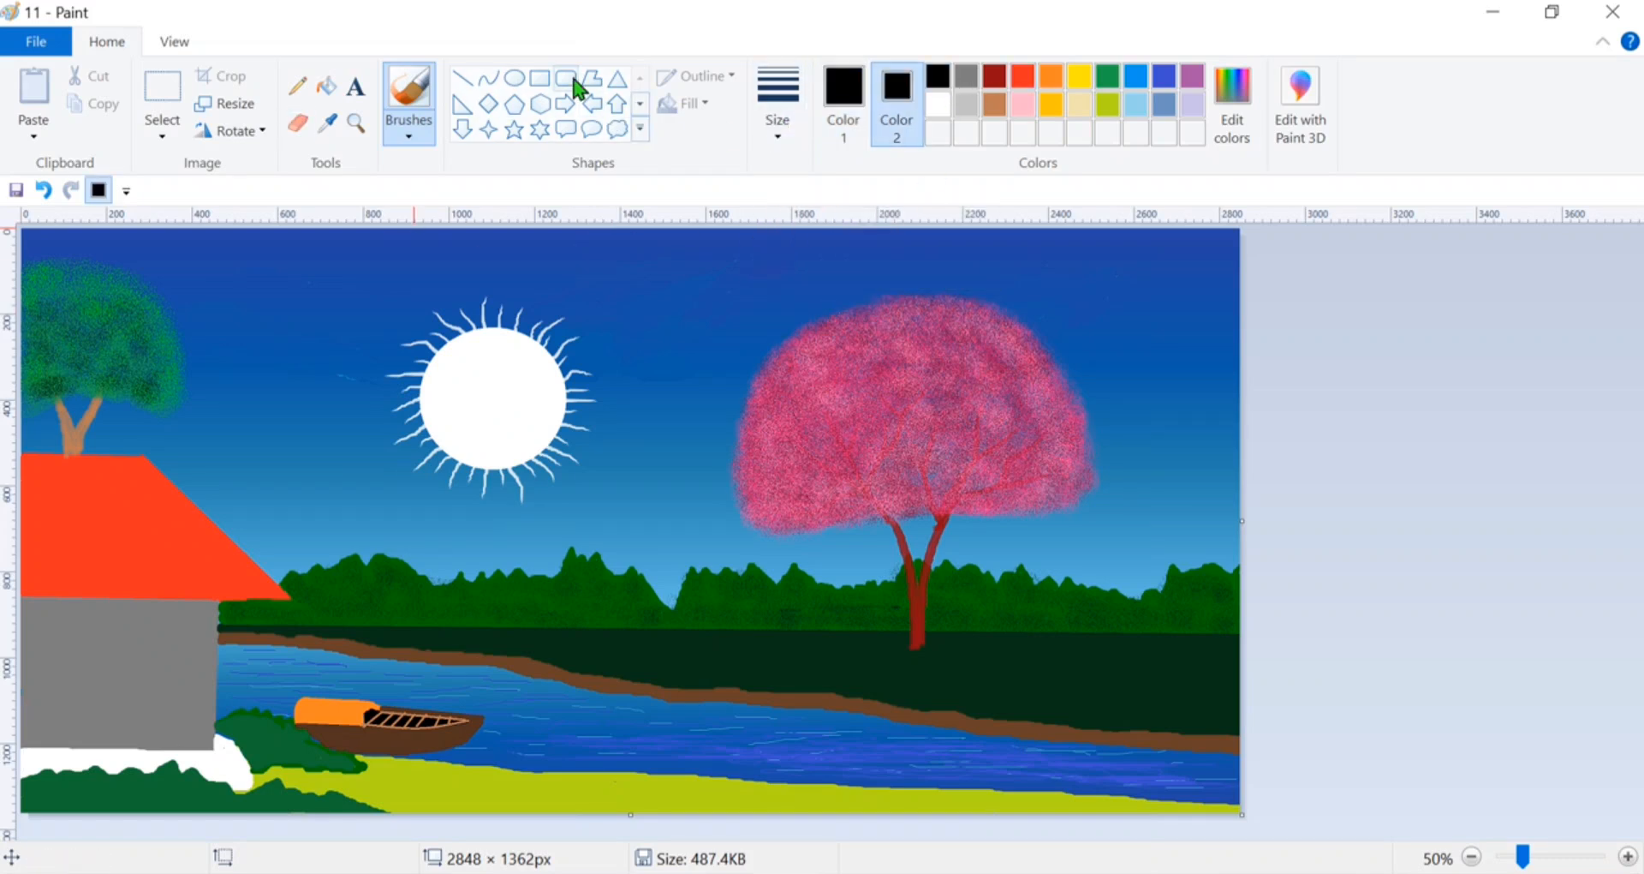
pyautogui.click(540, 78)
pyautogui.moveTo(67, 639)
pyautogui.mouseDown()
pyautogui.moveTo(131, 747)
pyautogui.moveTo(92, 701)
pyautogui.mouseUp()
pyautogui.click(1396, 544)
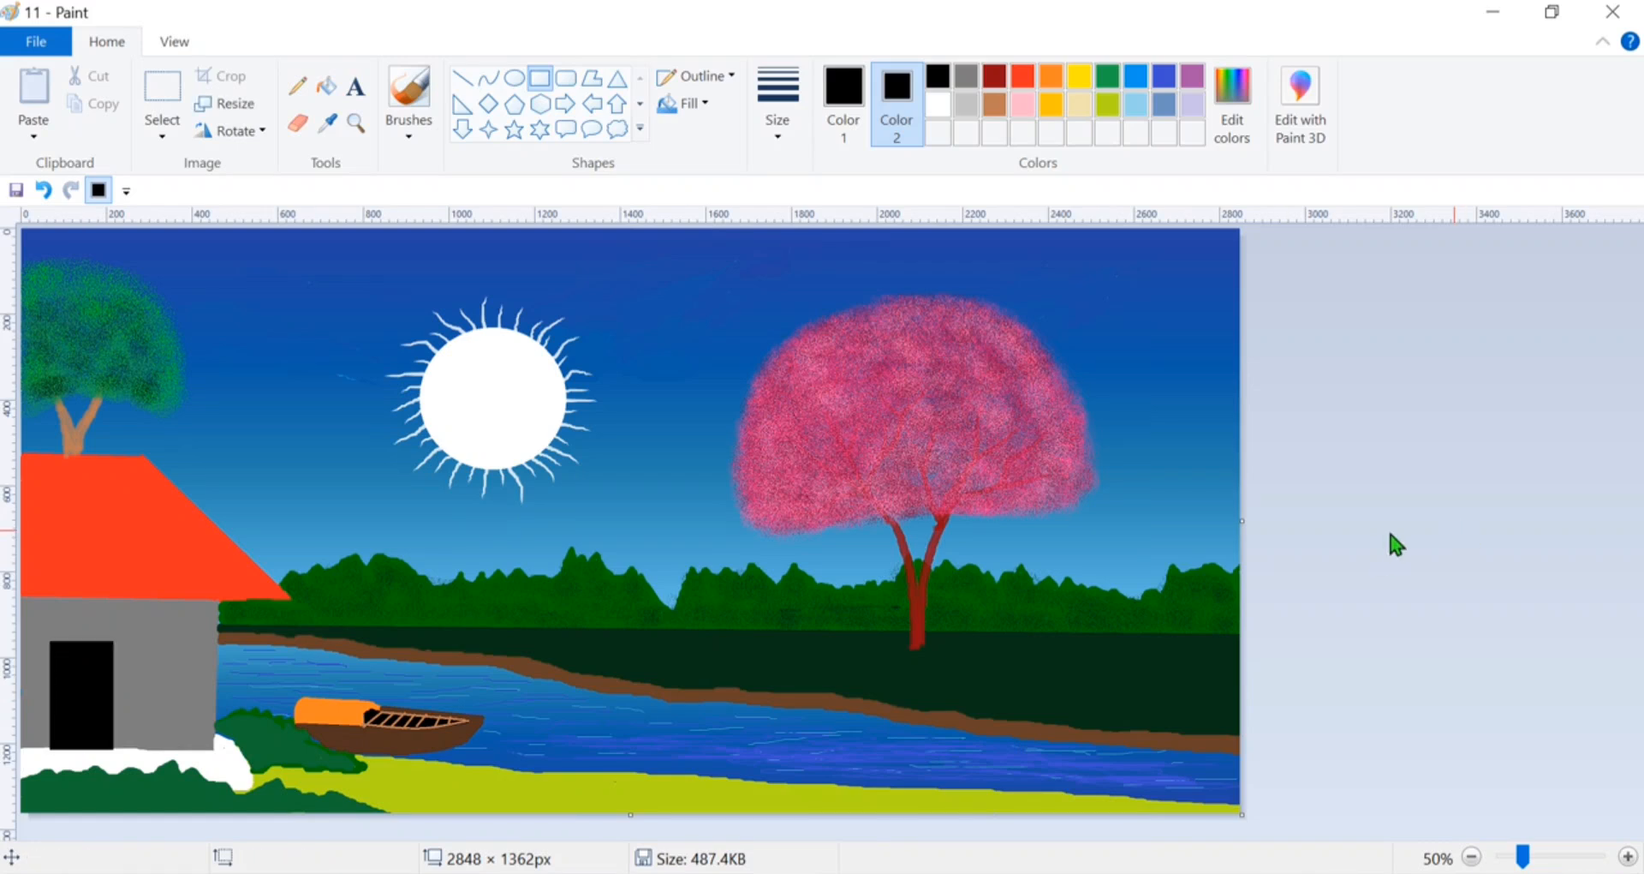
pyautogui.moveTo(146, 642); pyautogui.dragTo(203, 701)
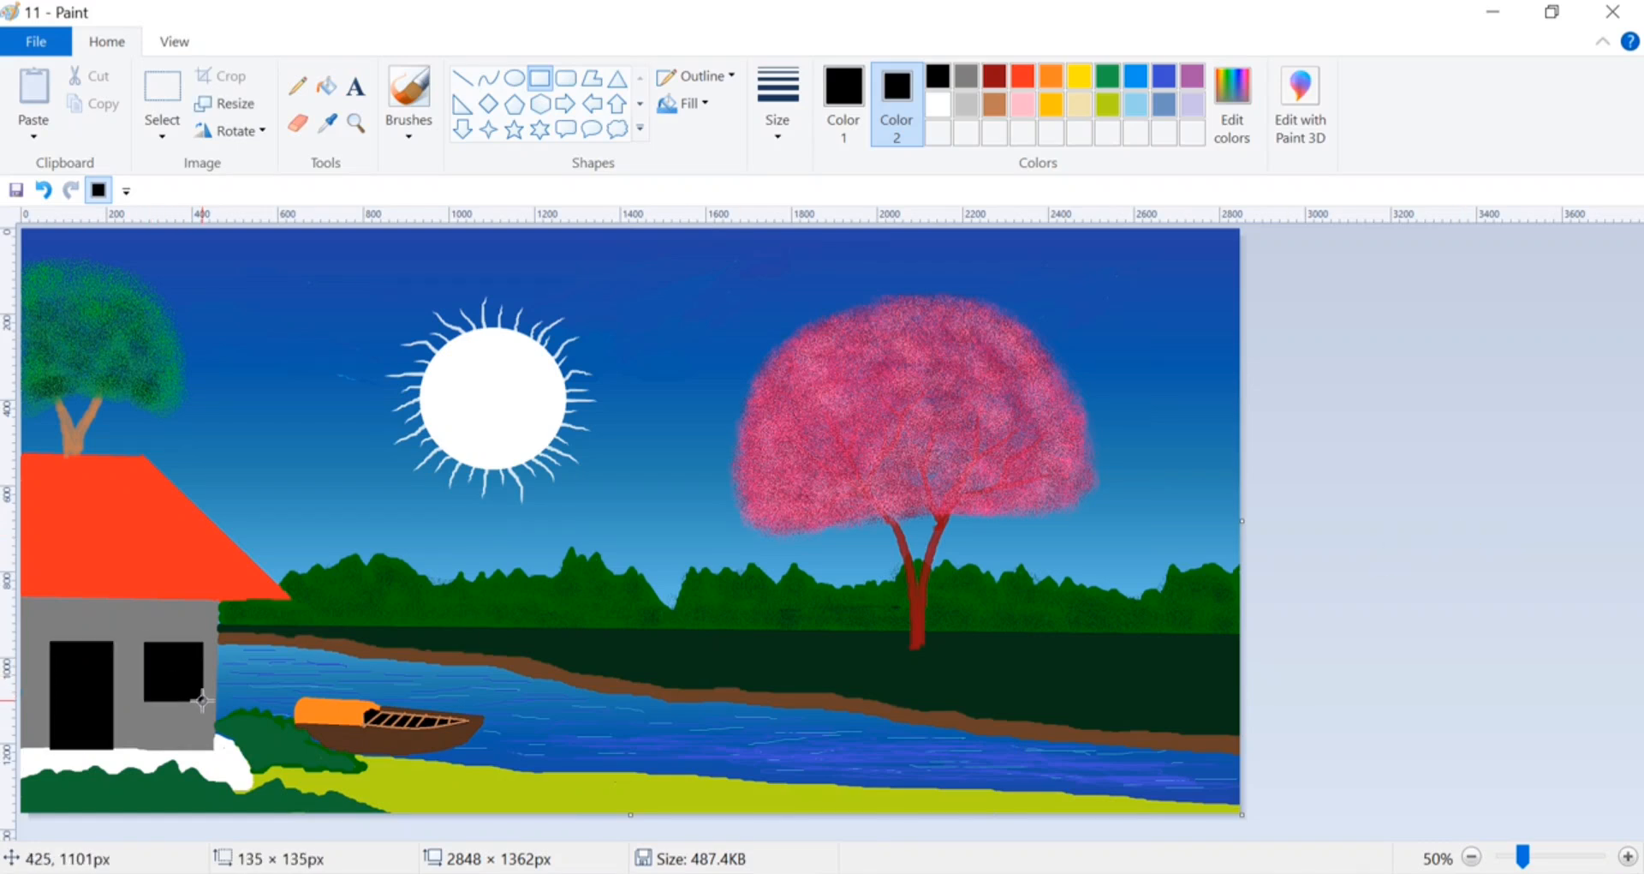
pyautogui.click(1343, 555)
# Draw a vertical grey divider line down the middle of the black window
pyautogui.click(463, 78)
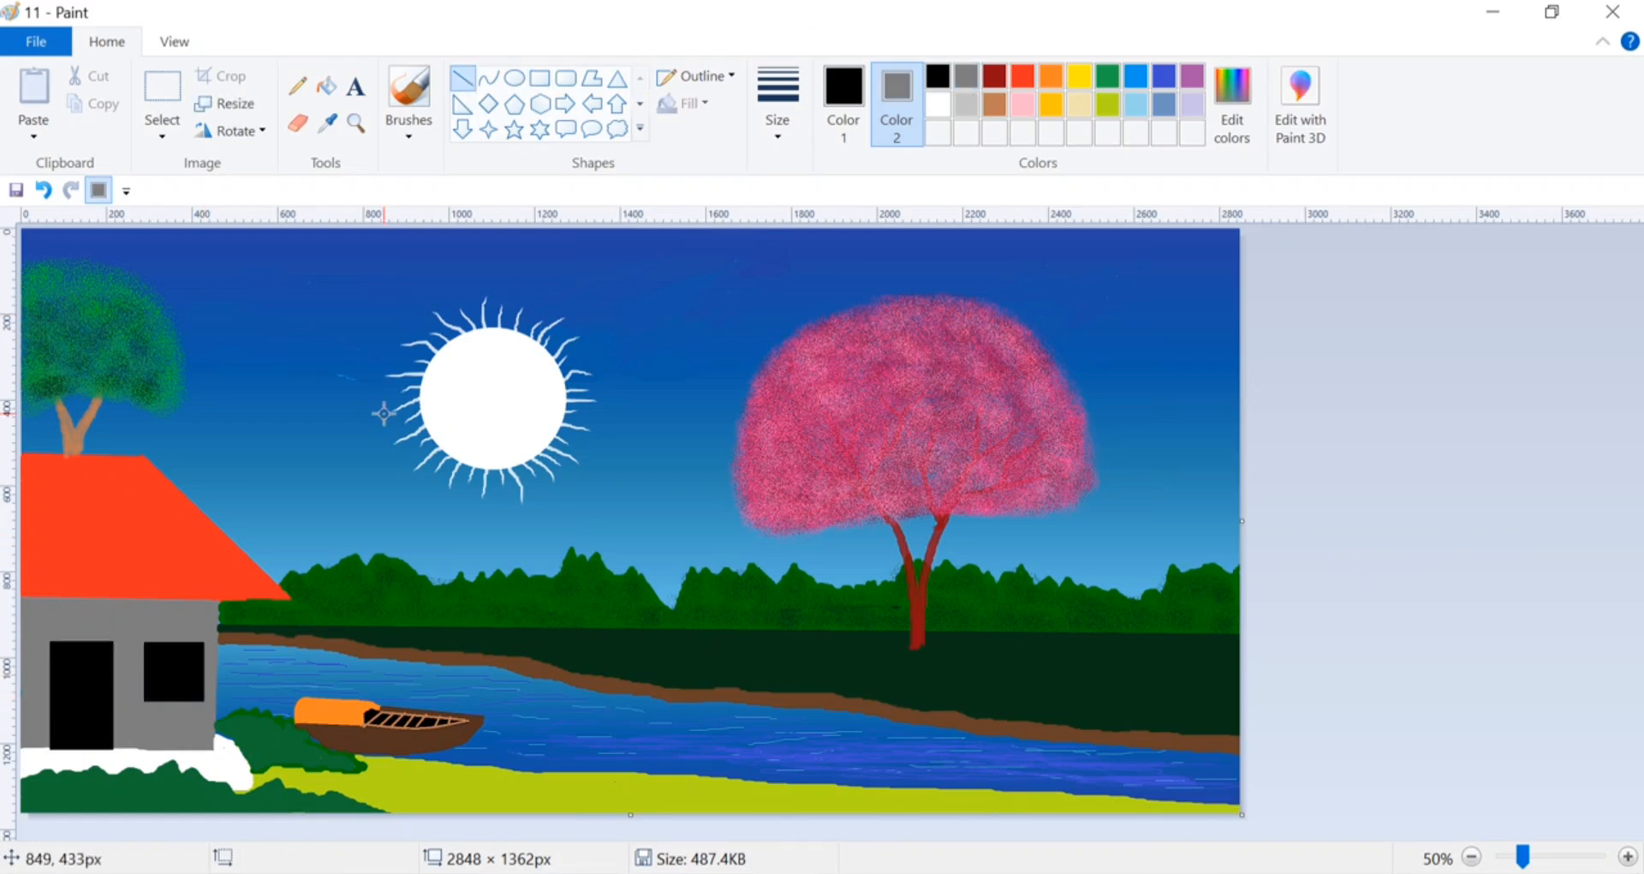
pyautogui.moveTo(172, 638); pyautogui.dragTo(172, 704)
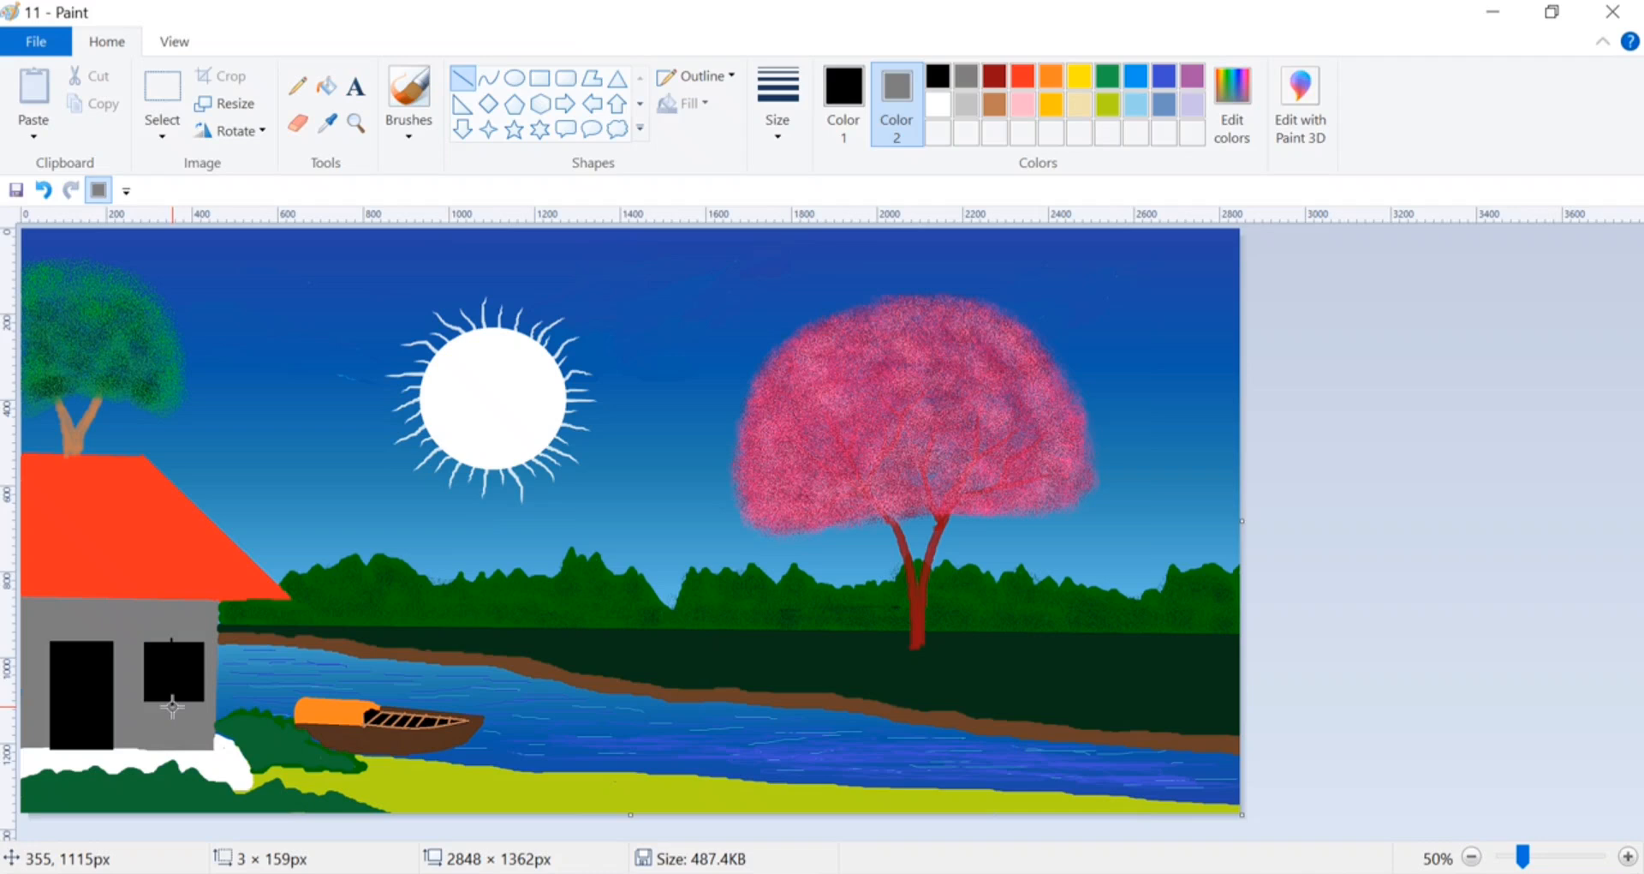
pyautogui.click(830, 95)
pyautogui.click(966, 75)
pyautogui.click(1281, 286)
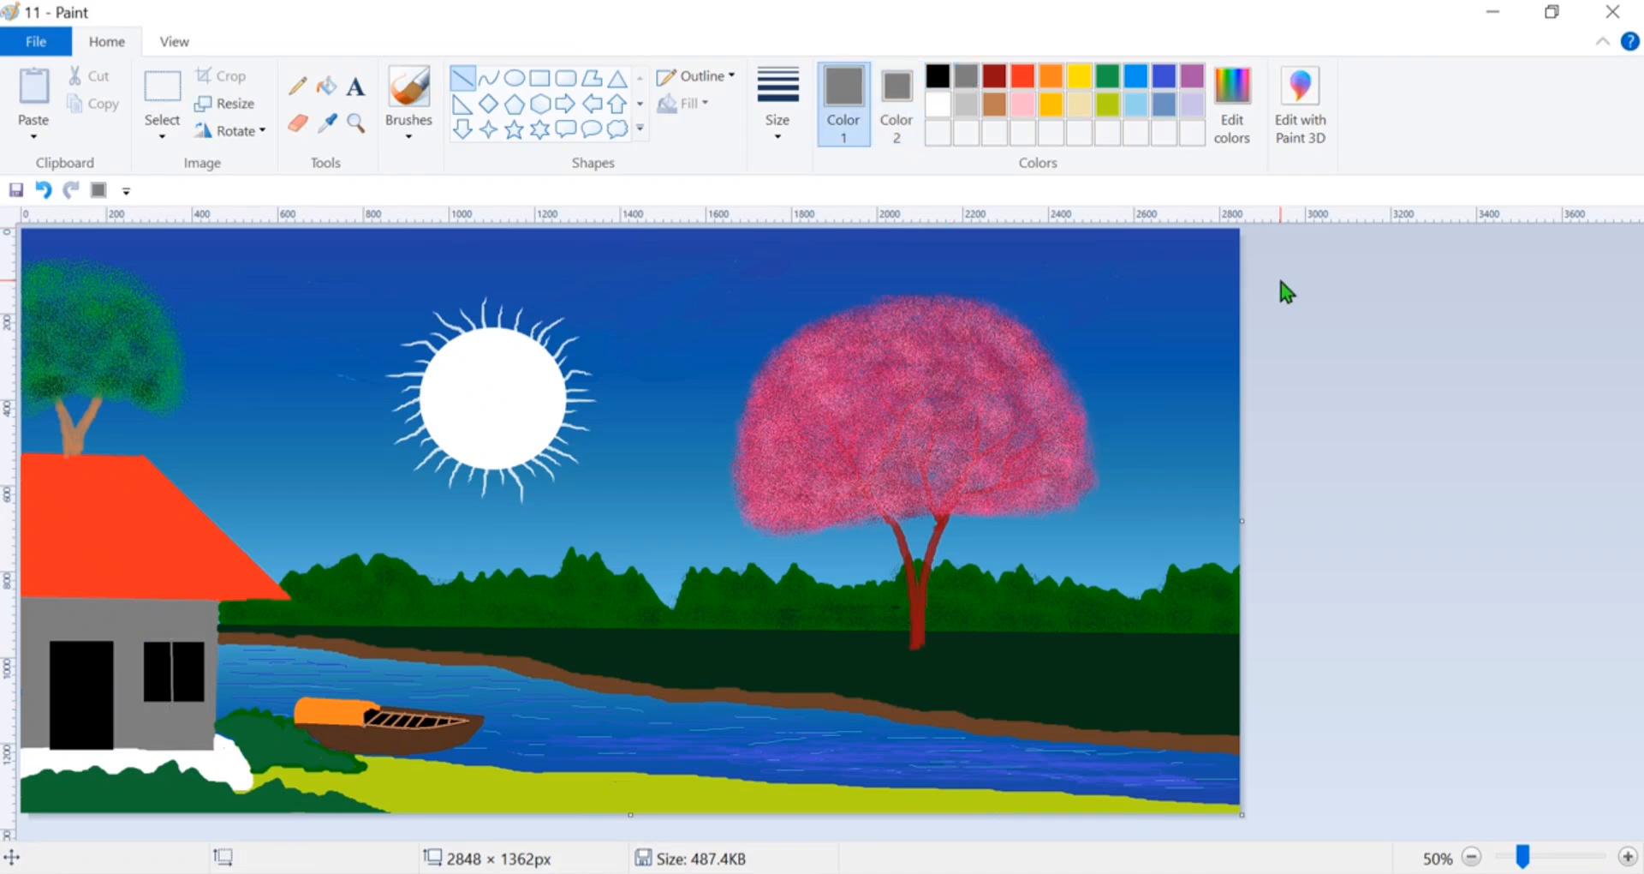
# Outline the window with light grey straight lines along its edges to form a frame
pyautogui.click(975, 101)
pyautogui.moveTo(203, 642); pyautogui.dragTo(203, 700)
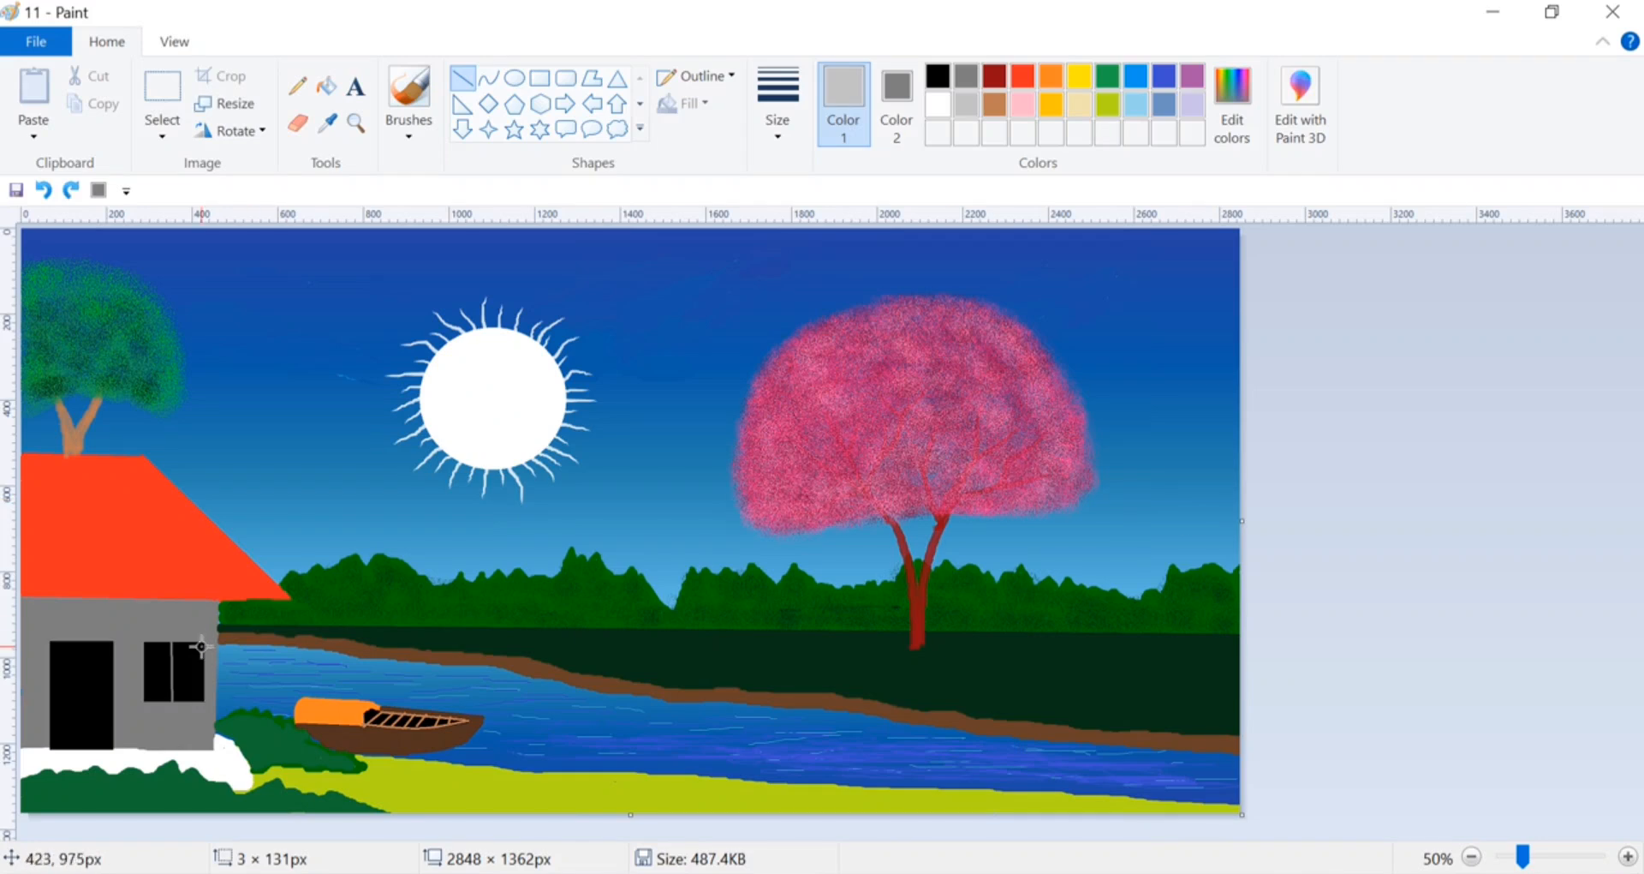
pyautogui.moveTo(202, 646)
pyautogui.mouseDown()
pyautogui.moveTo(196, 700)
pyautogui.moveTo(283, 690)
pyautogui.moveTo(204, 700)
pyautogui.mouseUp()
pyautogui.click(1335, 603)
pyautogui.click(716, 660)
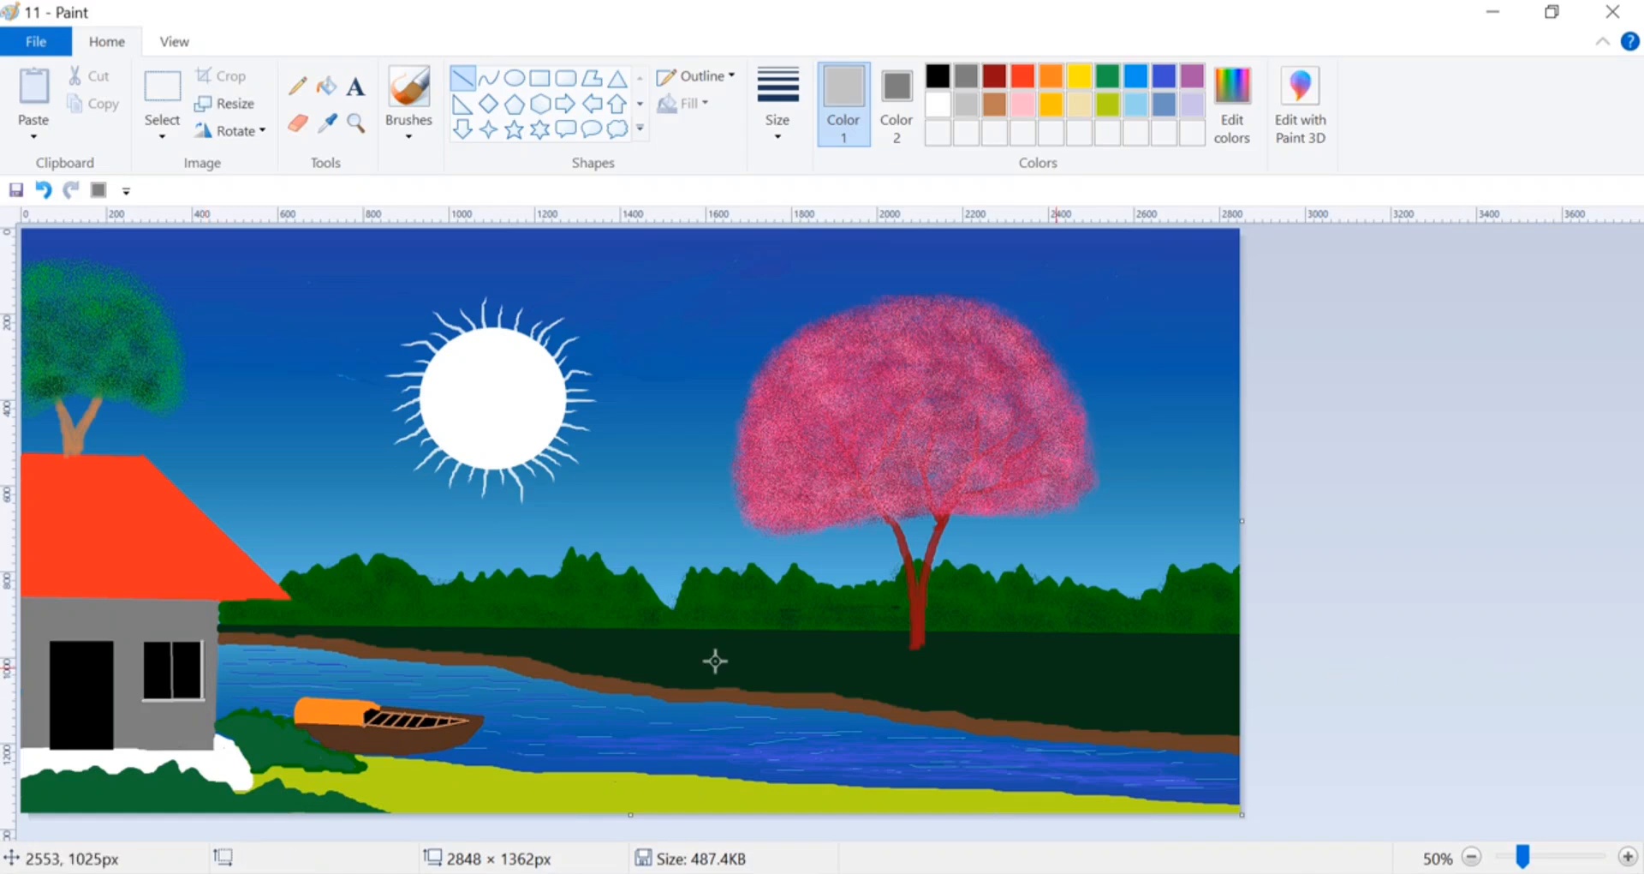
pyautogui.moveTo(146, 641); pyautogui.dragTo(143, 697)
pyautogui.moveTo(143, 641)
pyautogui.mouseDown()
pyautogui.moveTo(203, 642)
pyautogui.moveTo(169, 643)
pyautogui.moveTo(169, 697)
pyautogui.mouseUp()
pyautogui.click(501, 713)
pyautogui.click(1150, 521)
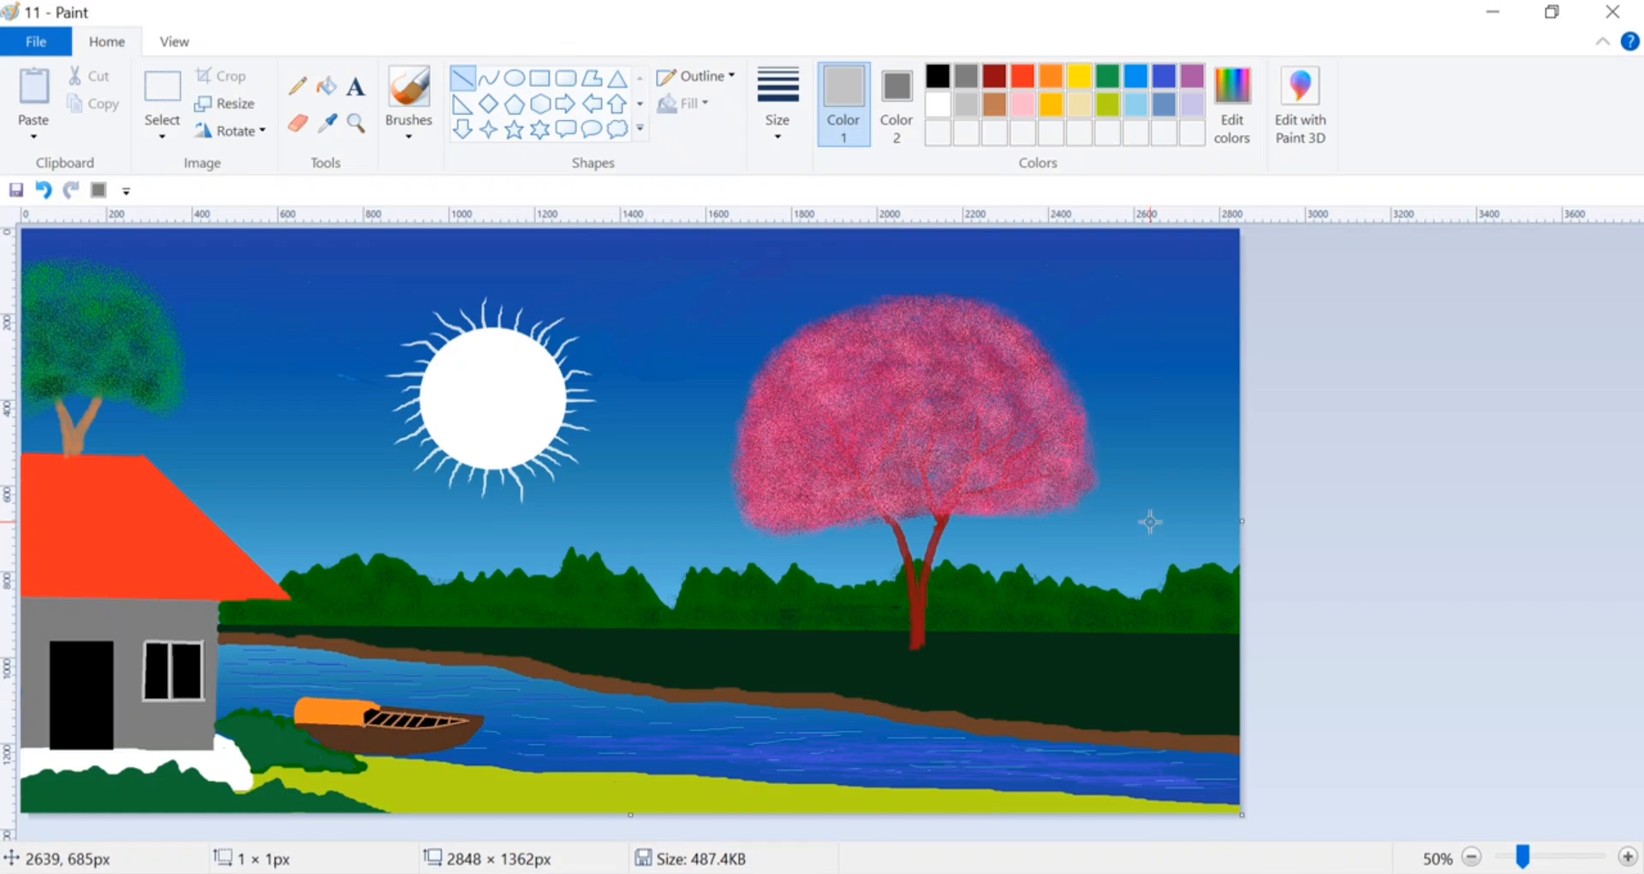
# Undo the window's frame and divider lines
pyautogui.hotkey('ctrl', 'z')
pyautogui.hotkey('ctrl', 'z')
pyautogui.hotkey('ctrl', 'z')
pyautogui.hotkey('ctrl', 'z')
pyautogui.hotkey('ctrl', 'z')
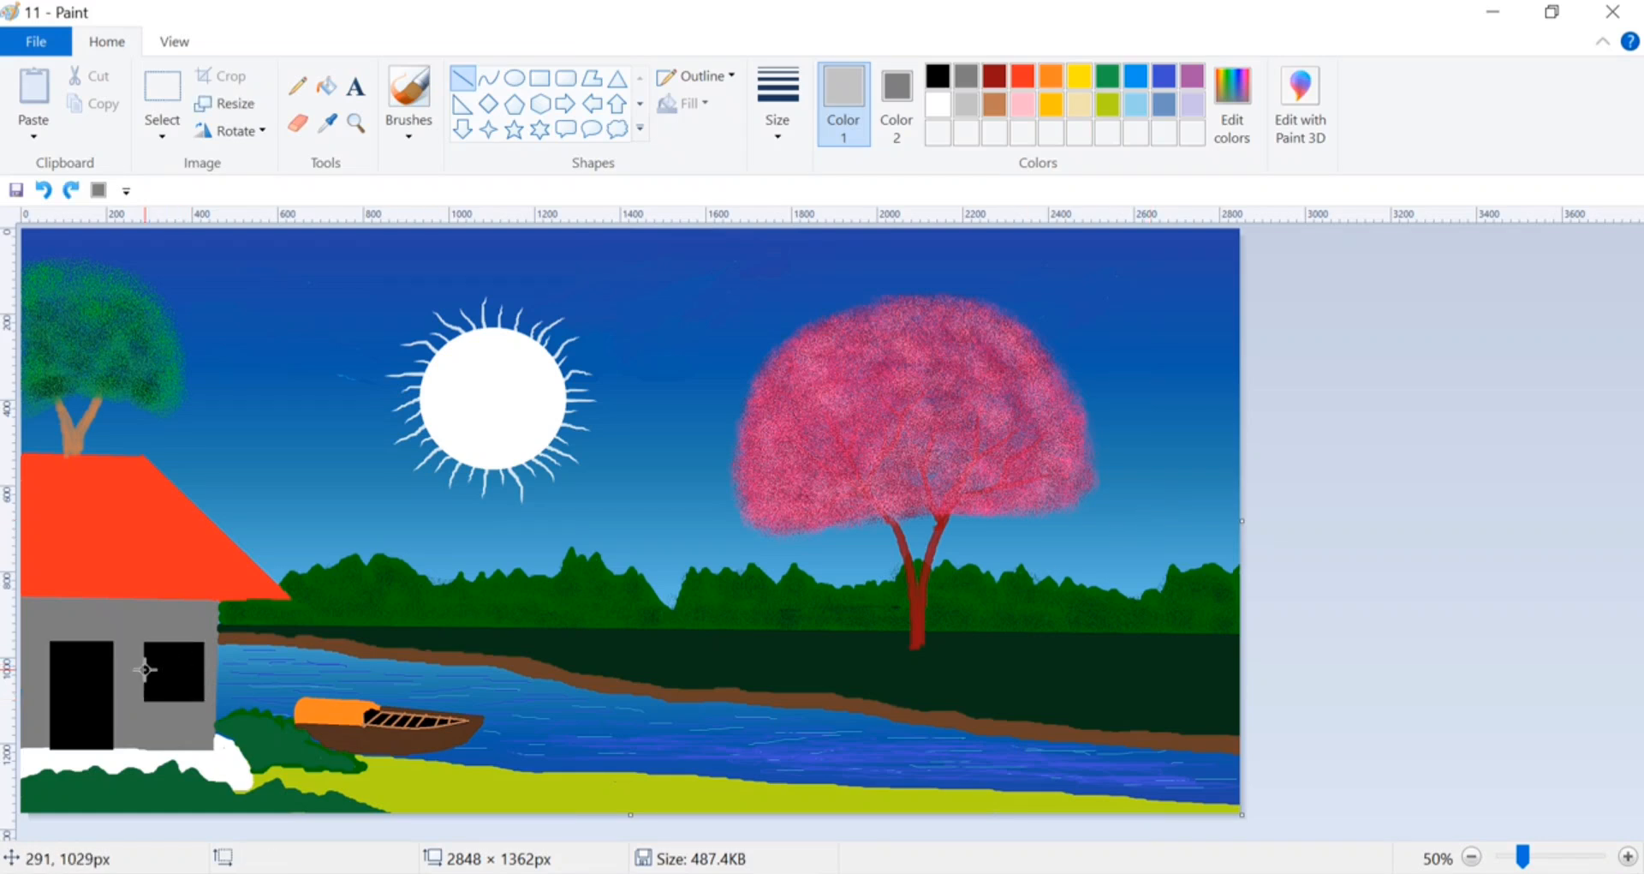
# Draw light grey horizontal and vertical lines crossing at the window's centre to divide it into four panes
pyautogui.moveTo(145, 669)
pyautogui.mouseDown()
pyautogui.moveTo(204, 670)
pyautogui.moveTo(169, 643)
pyautogui.moveTo(173, 700)
pyautogui.mouseUp()
pyautogui.click(1308, 508)
pyautogui.click(1403, 511)
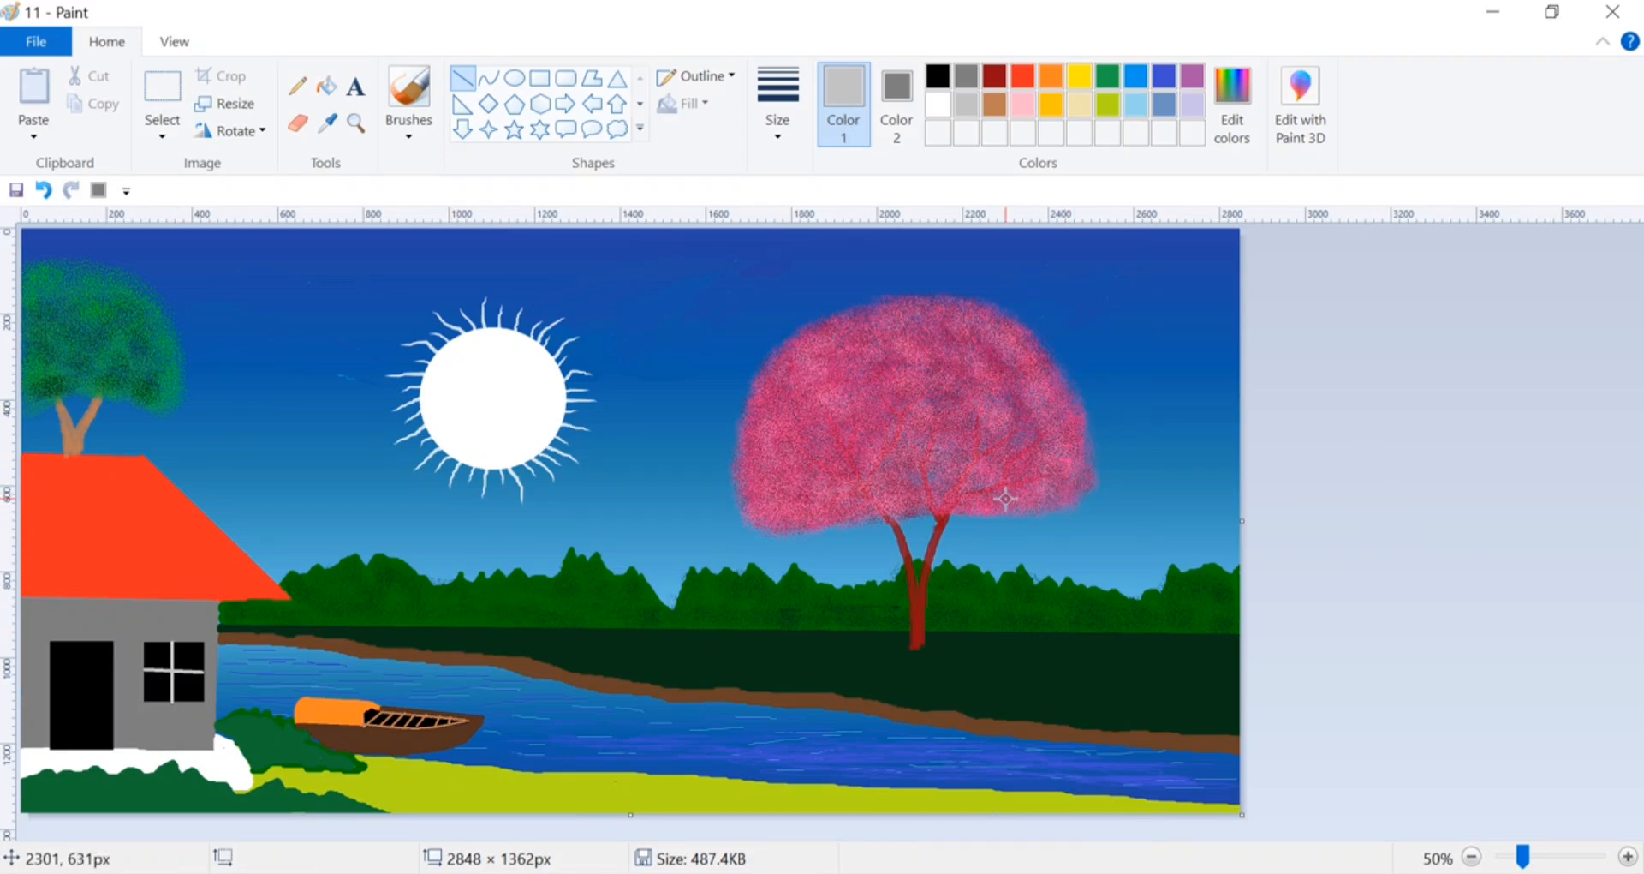
# Save the finished landscape picture
pyautogui.click(36, 41)
pyautogui.click(90, 264)
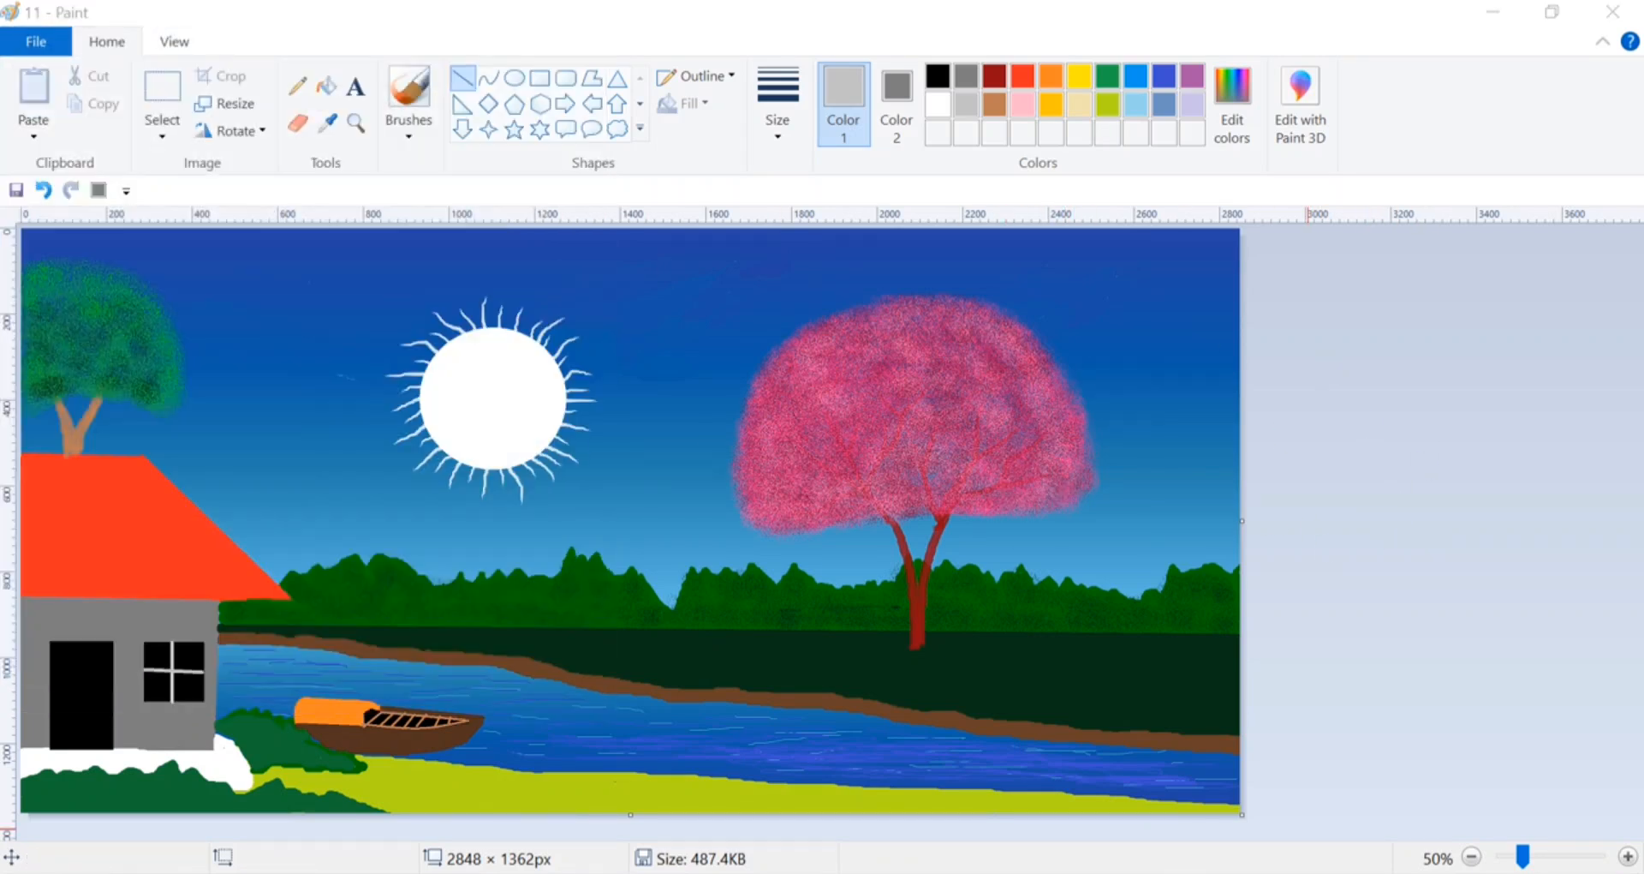